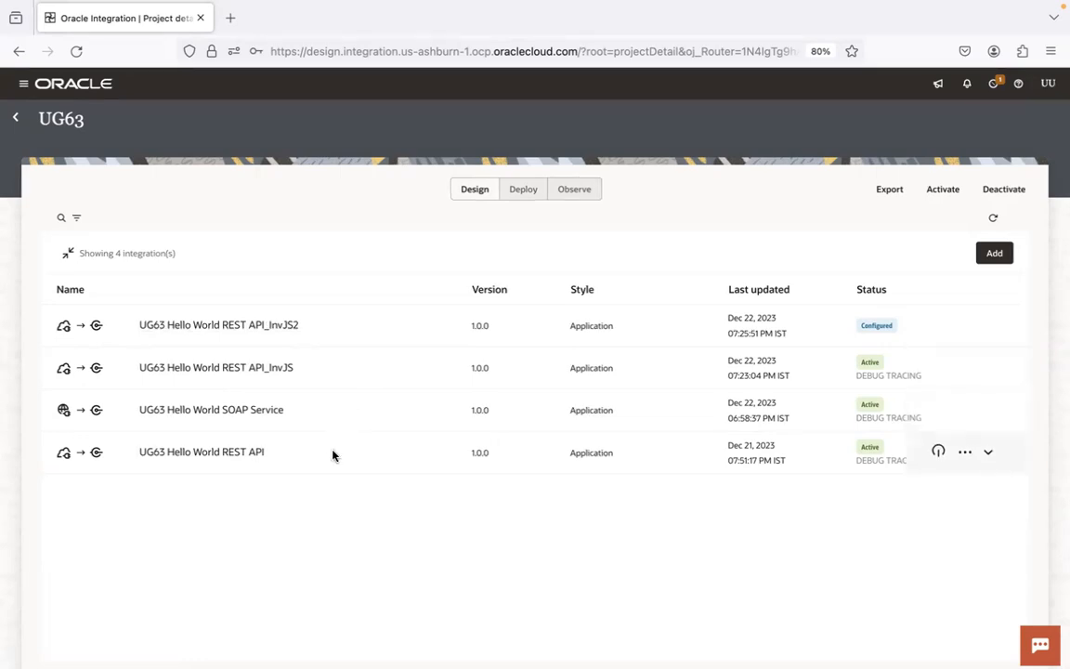
Step: Start cloning the UG63 Hello World REST API integration, naming the copy UG63 Hello World REST API_InvIntg
click(966, 454)
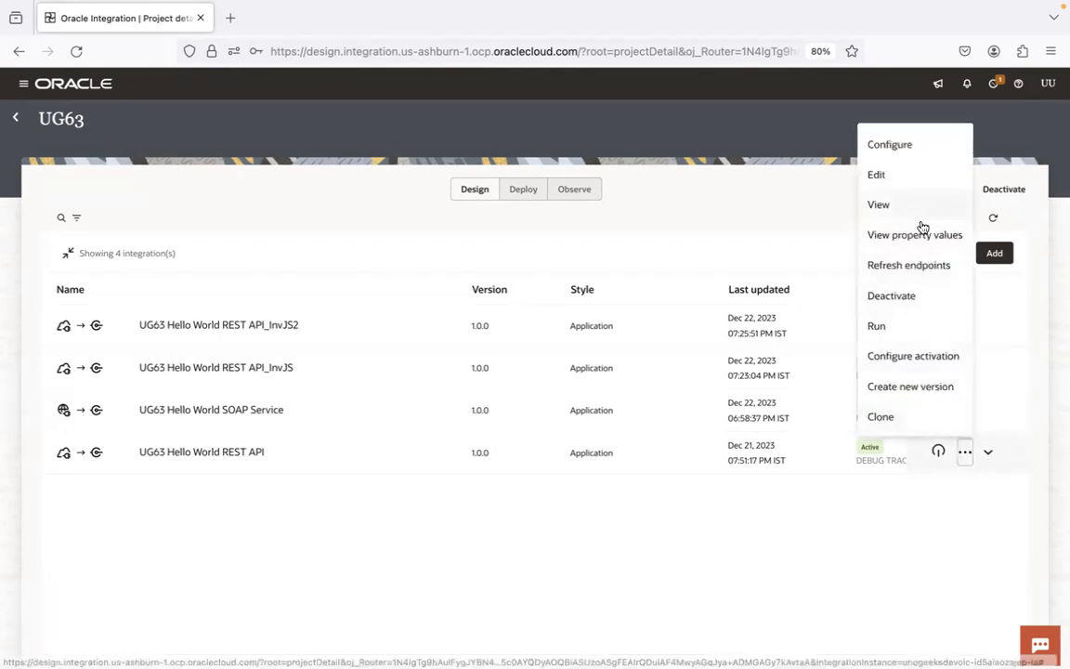
click(909, 417)
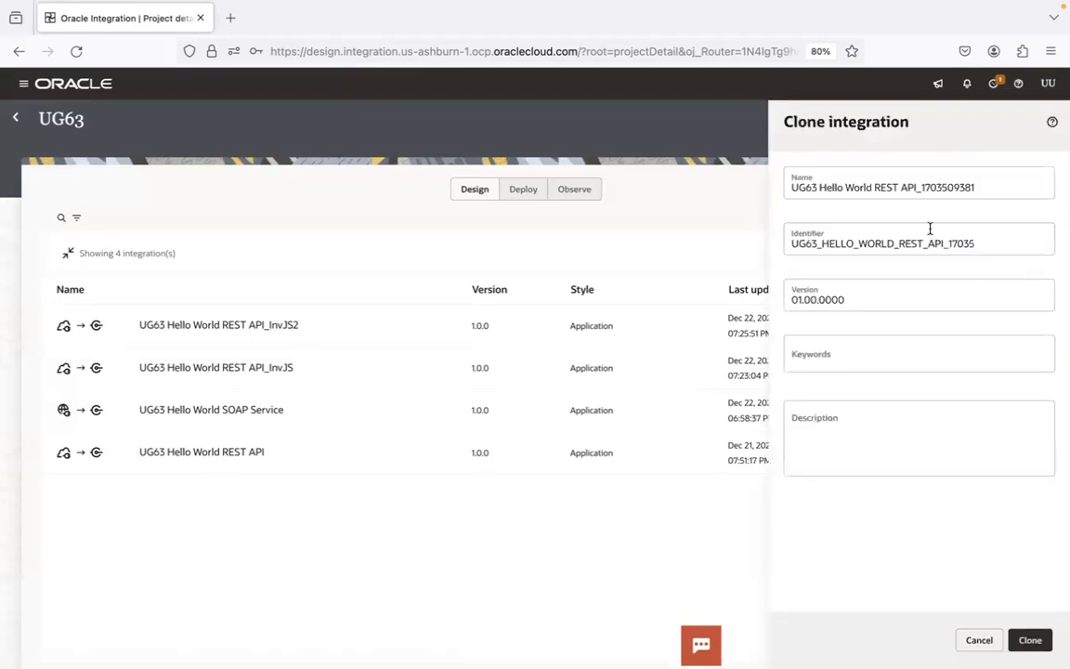
click(921, 186)
key(Delete)
key(Delete)
key(Delete)
key(Delete)
key(Delete)
key(Delete)
key(Delete)
key(Delete)
key(Delete)
key(Delete)
text(InvIntg)
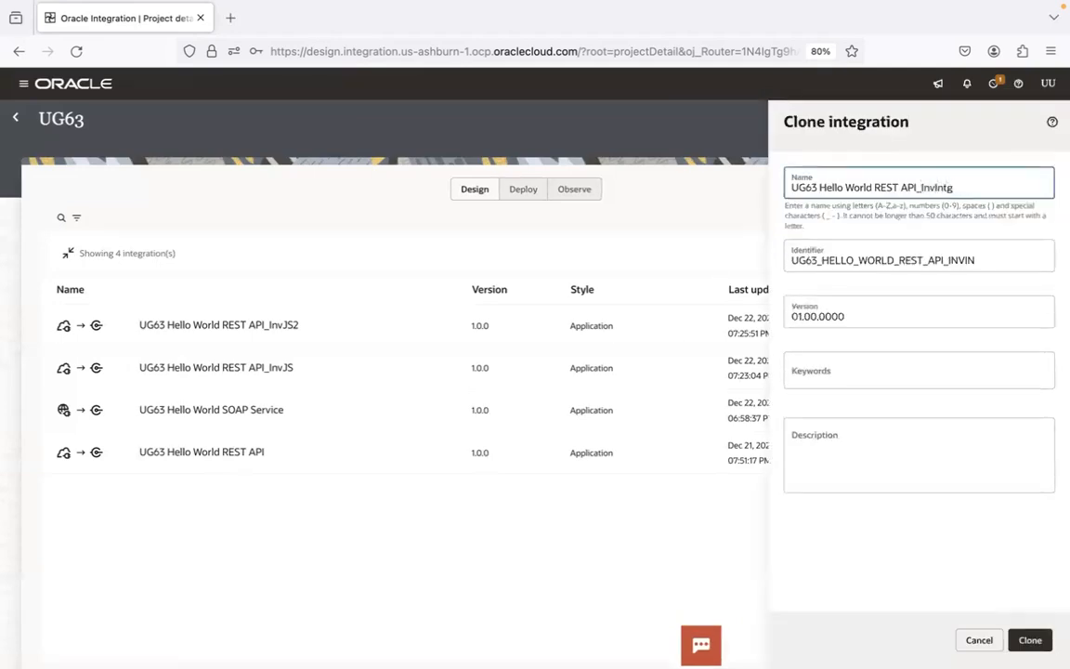
Step: Set the clone's identifier to UG63_HELLO_WORLD_REST_API_INVINT and create the clone
click(1018, 249)
text(T)
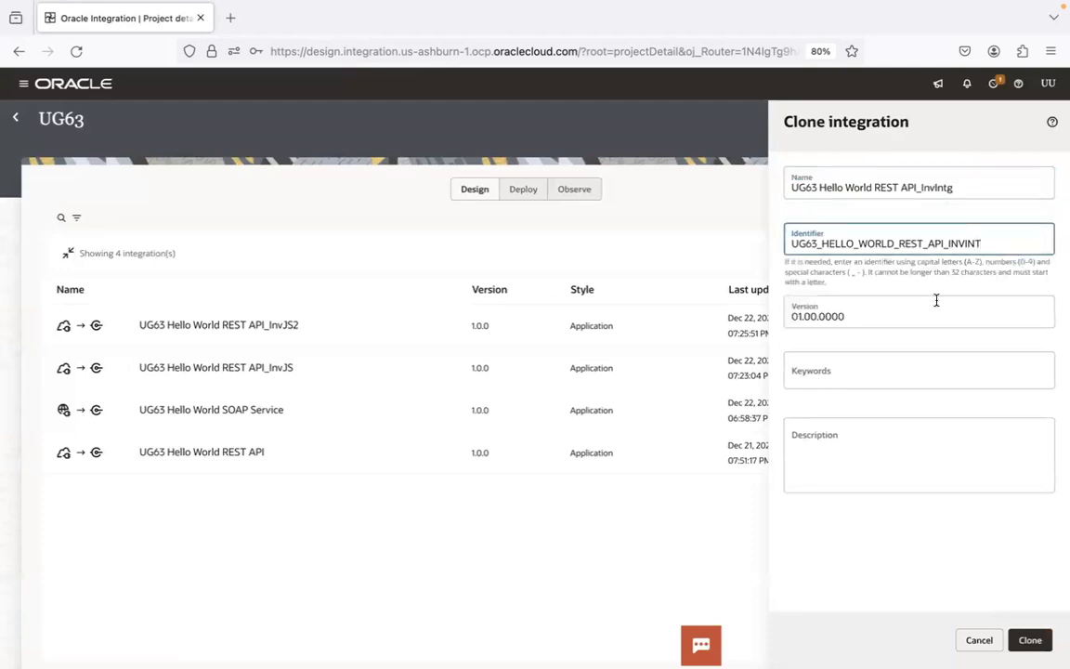
click(1027, 639)
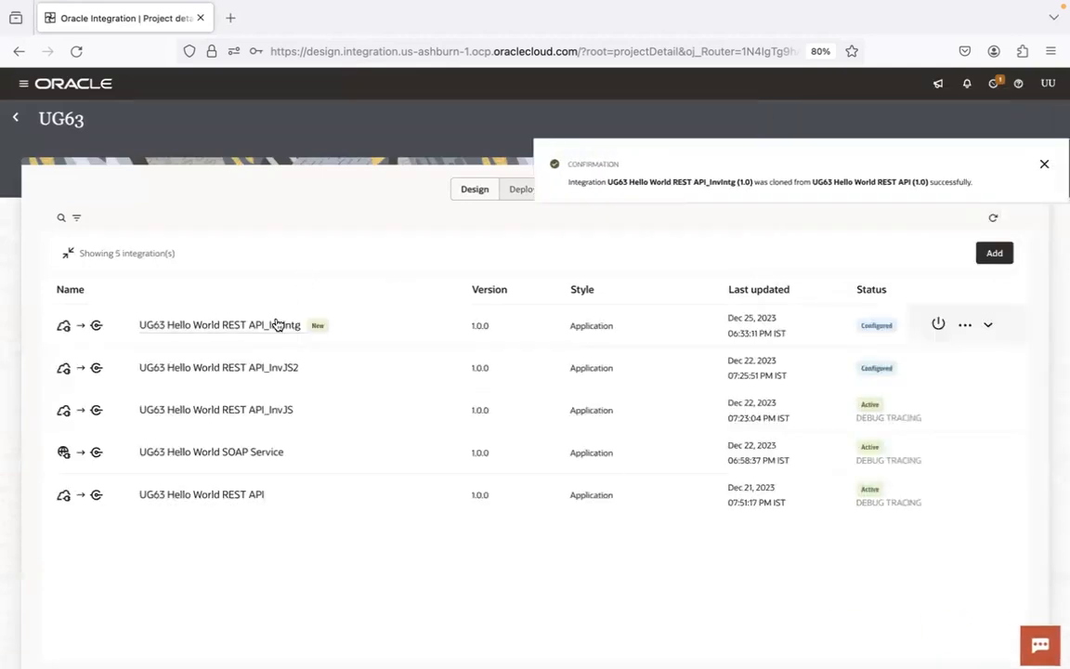
Step: Open the UG63 Hello World REST API_InvIntg integration in the designer
click(276, 324)
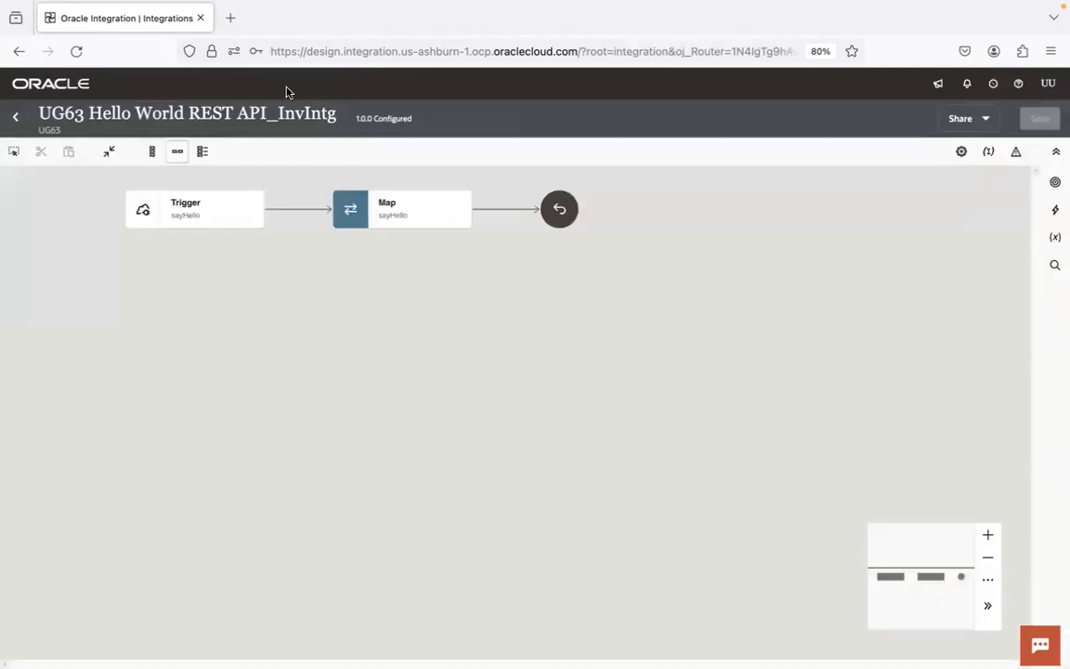
drag(521, 284, 518, 310)
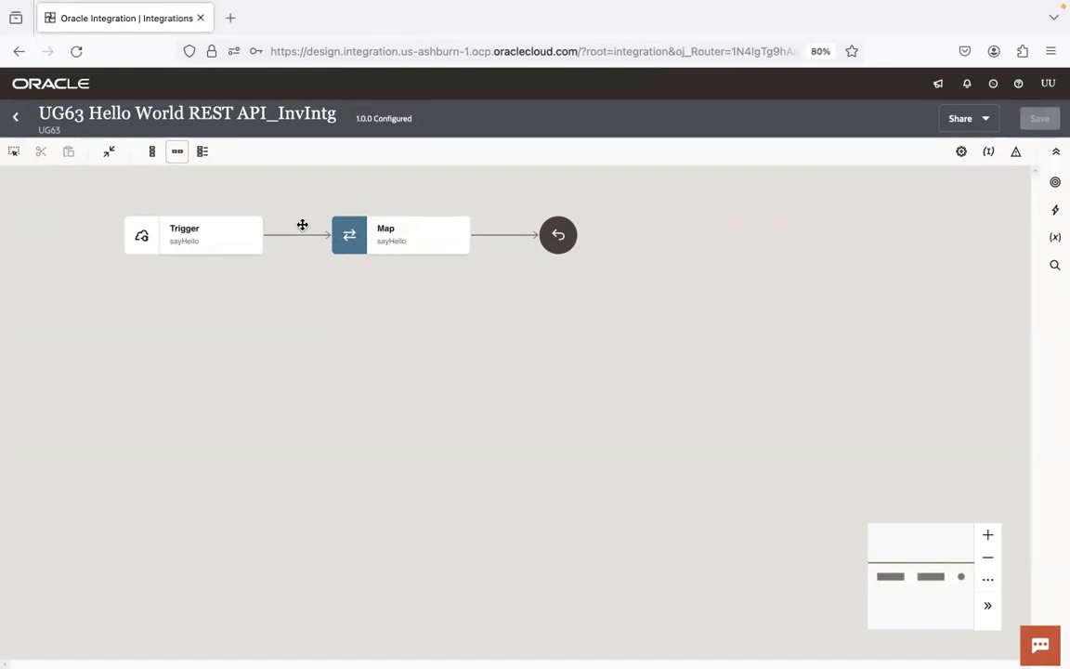
mouse_move(299, 237)
click(503, 235)
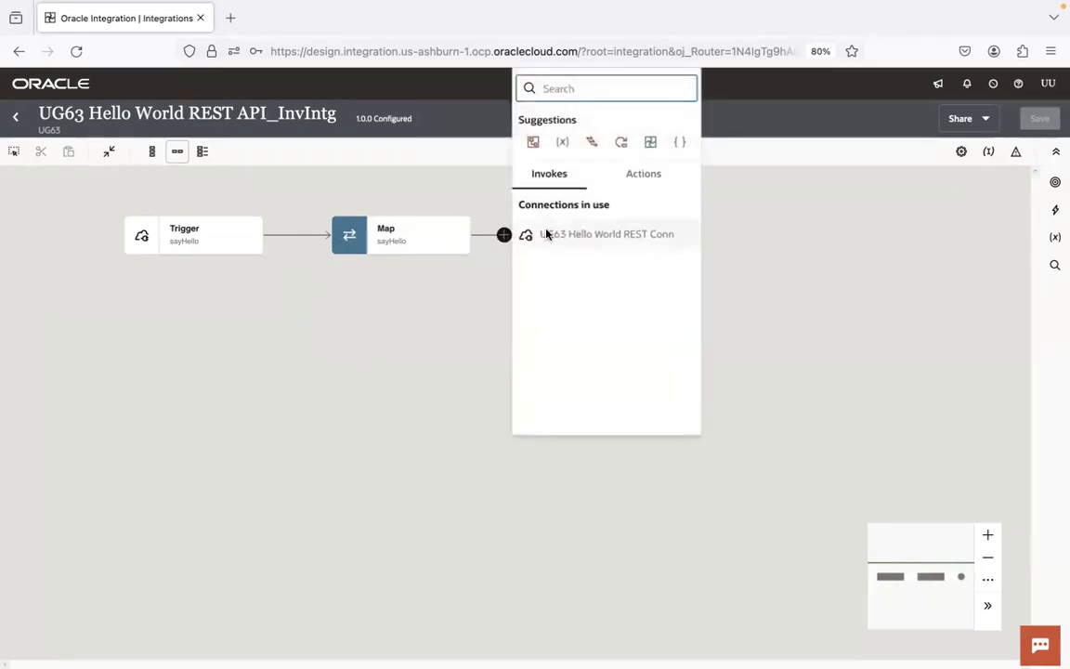
text(notif)
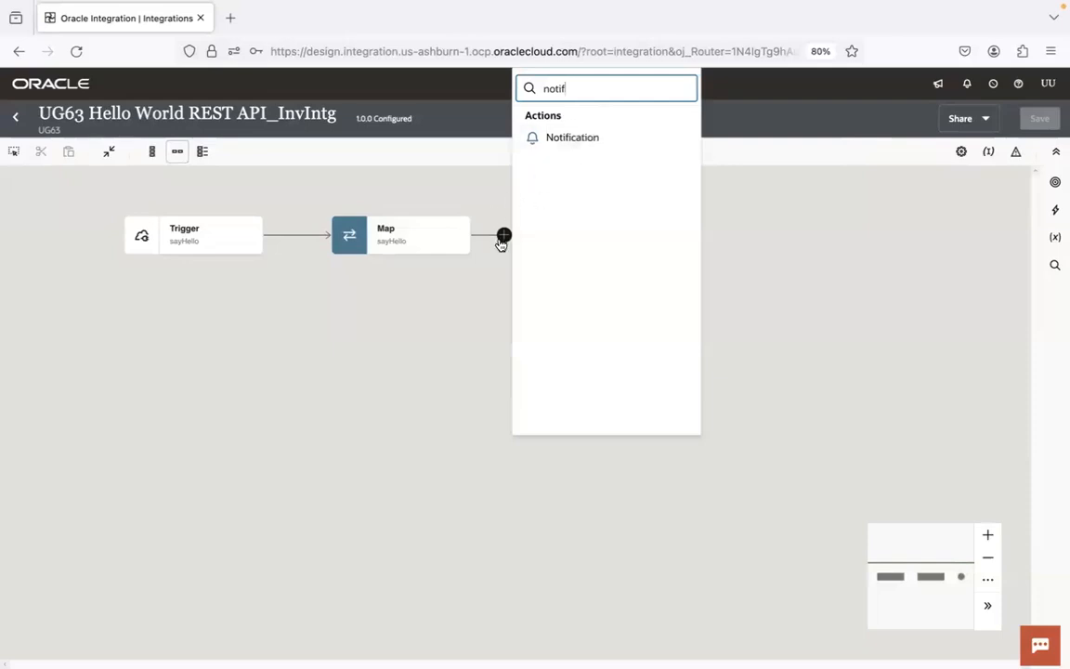
click(810, 247)
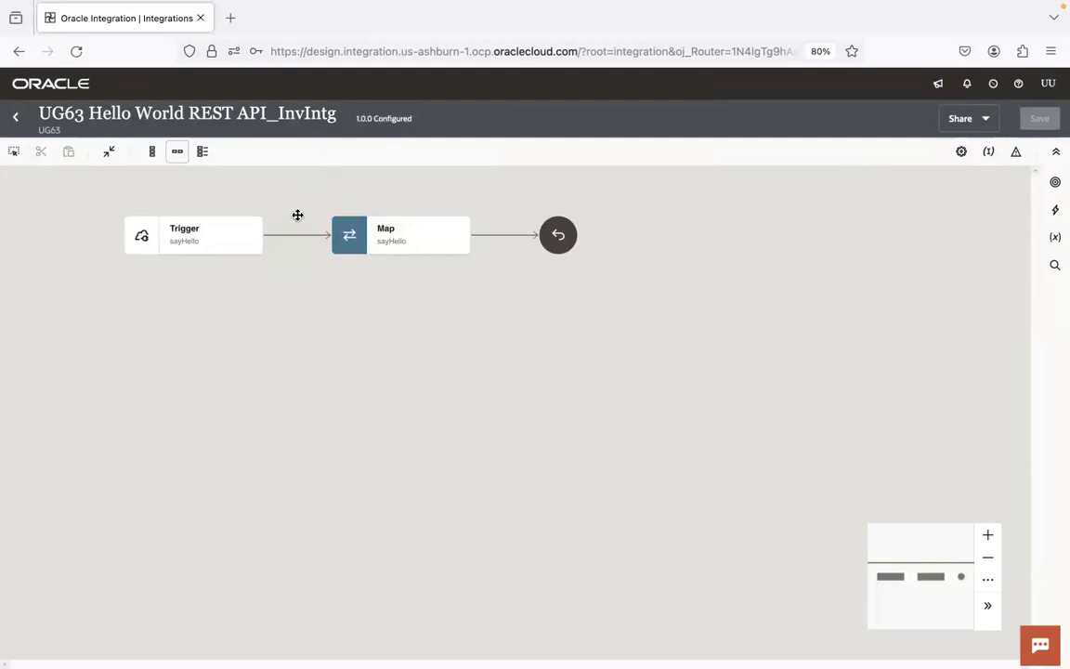
Step: Open the sayHello map and clear the expression mapped to the Greeting target
mouse_move(296, 238)
click(391, 235)
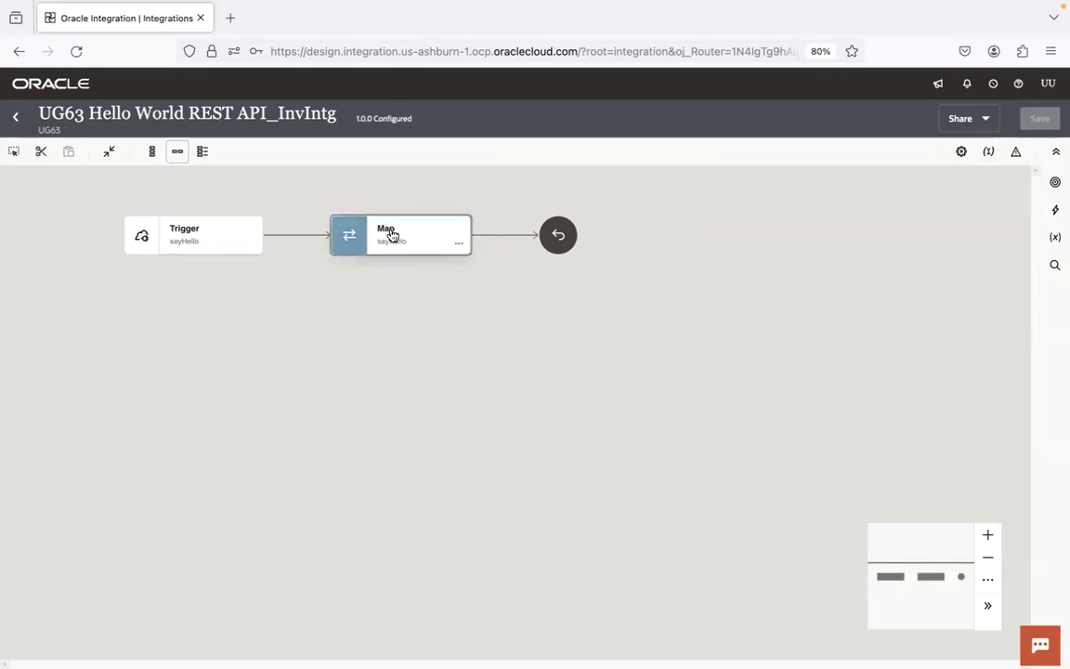
double_click(391, 235)
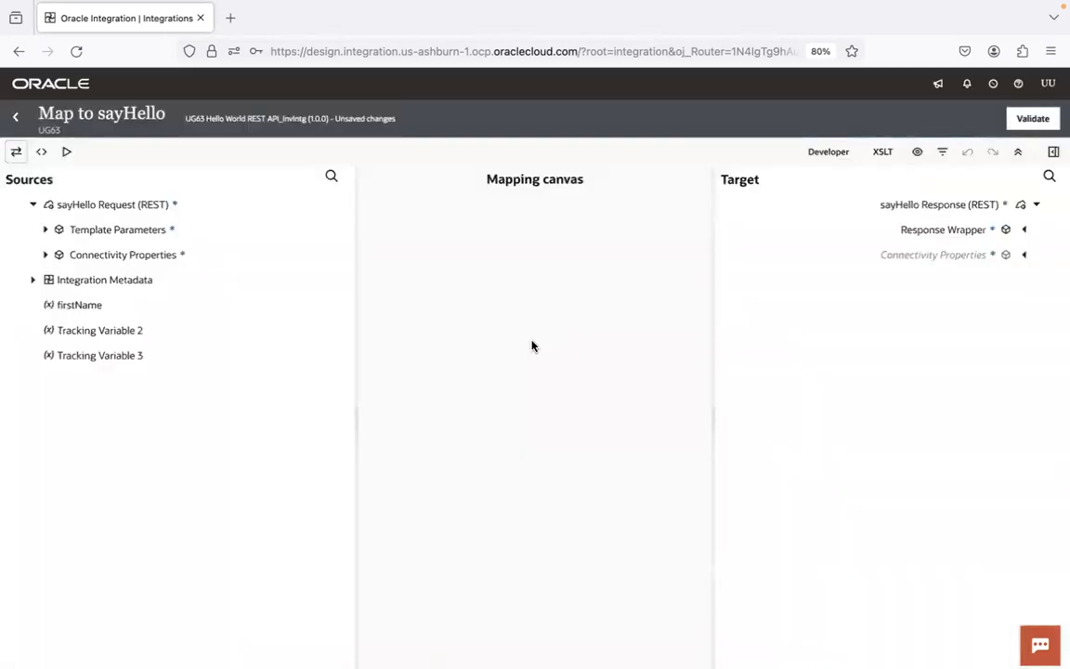
click(698, 231)
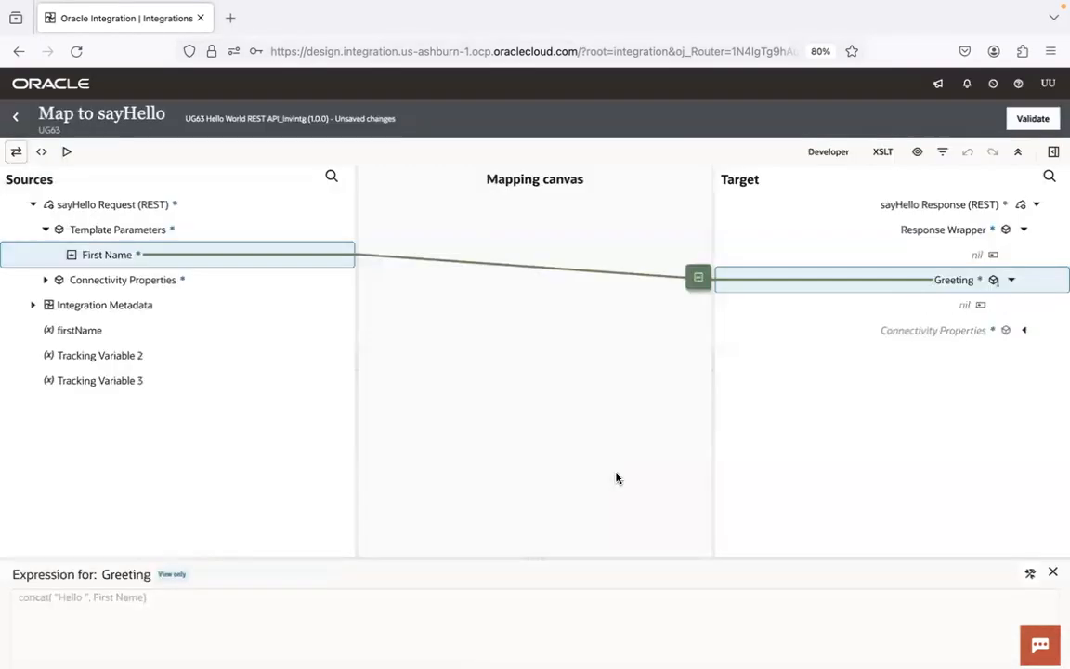
click(1028, 574)
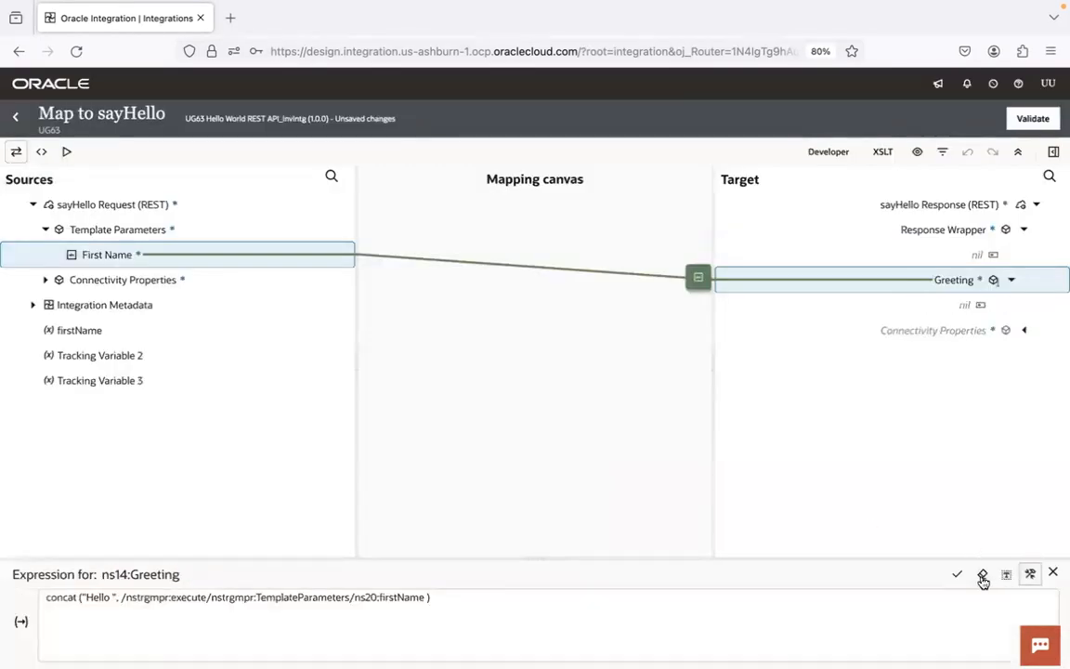
click(981, 576)
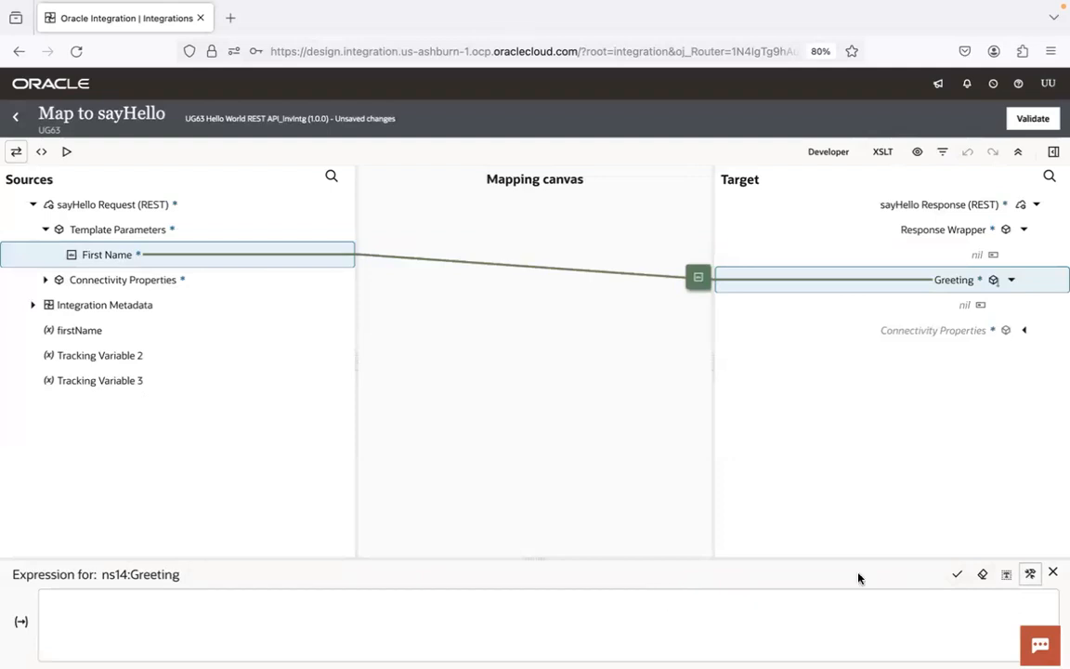
click(955, 579)
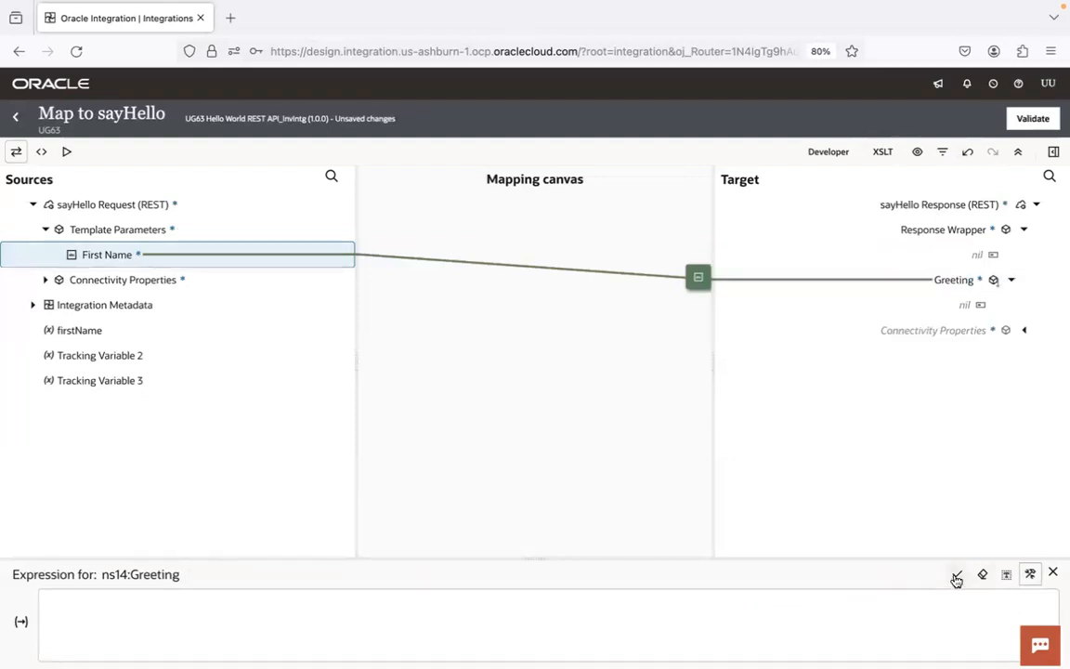
Step: Validate the sayHello map, return to the integration flow and save the integration
click(1051, 116)
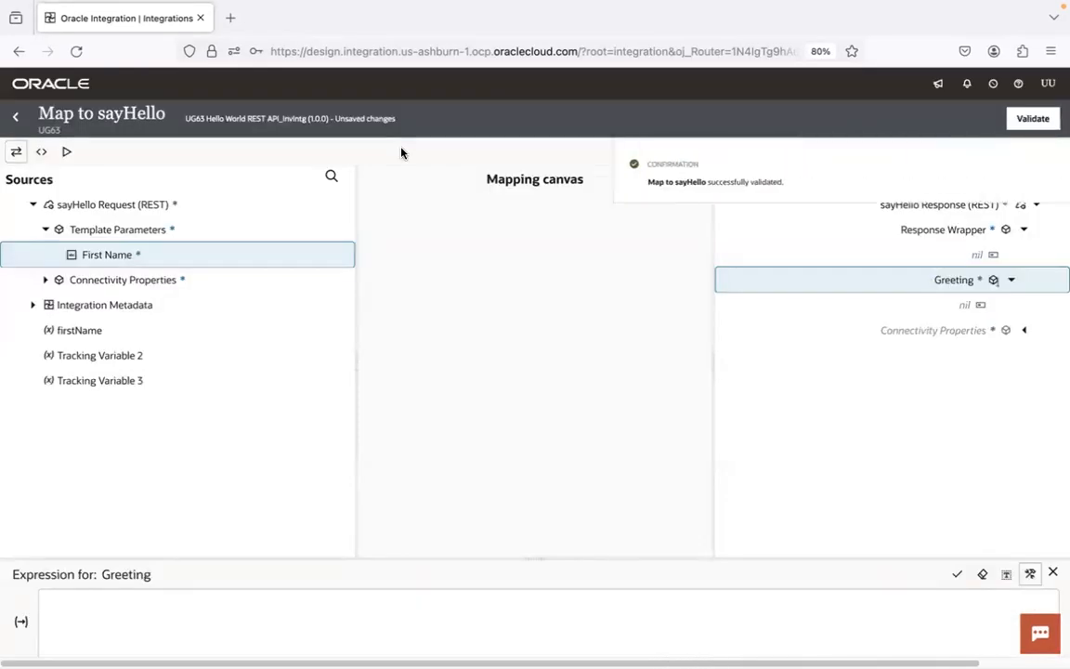
click(15, 116)
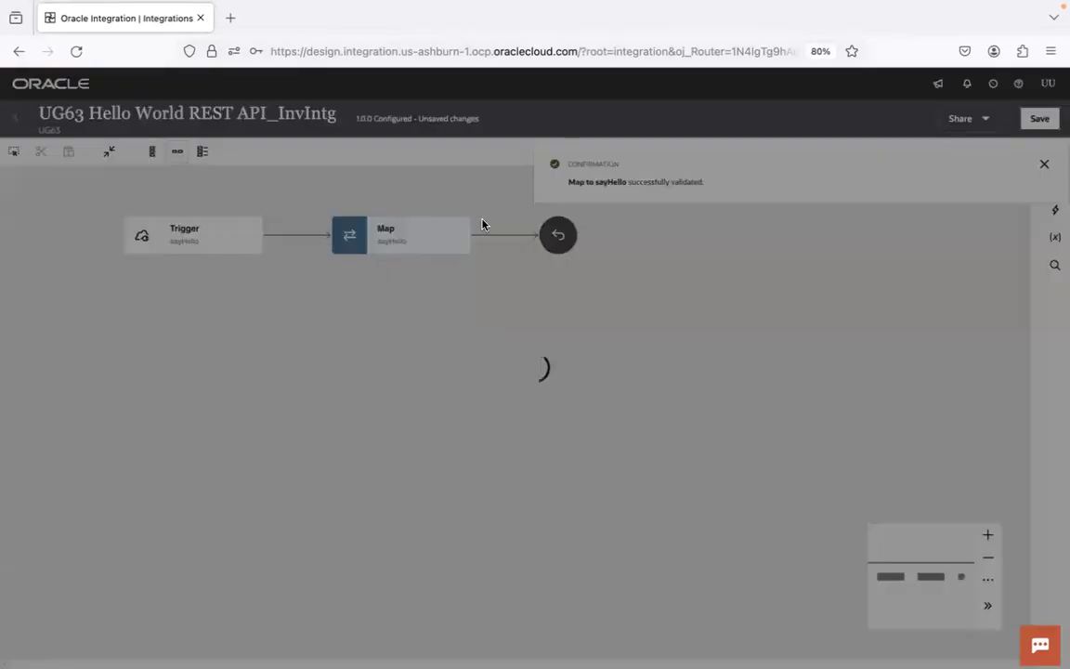
click(1040, 118)
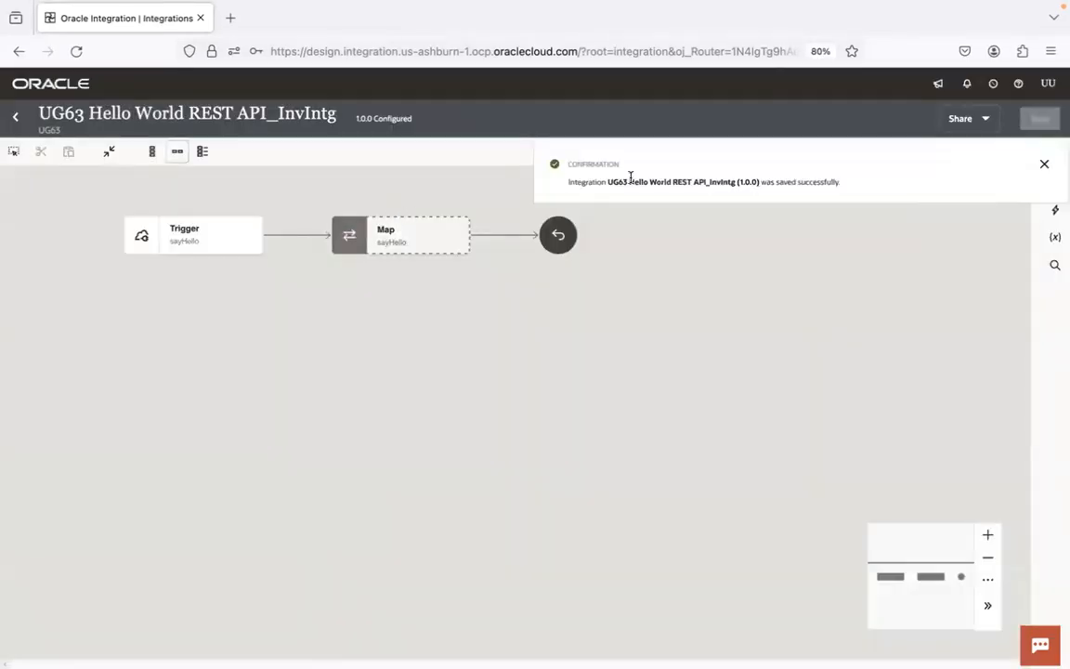
click(1042, 165)
Step: Insert an Integration action between the Trigger and the sayHello Map
mouse_move(295, 238)
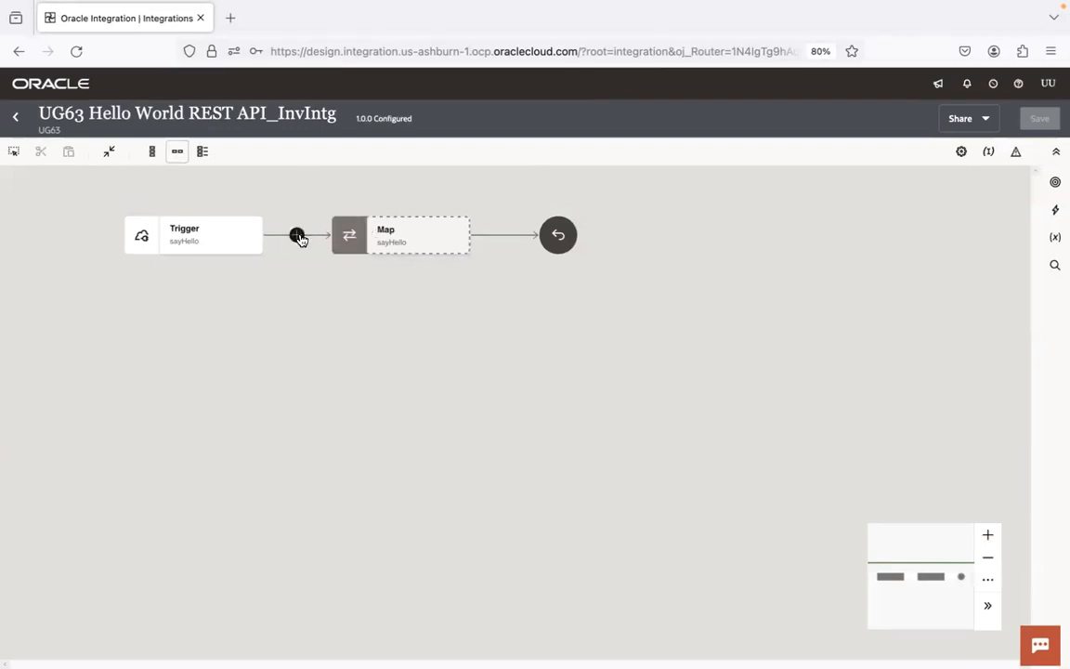
click(297, 236)
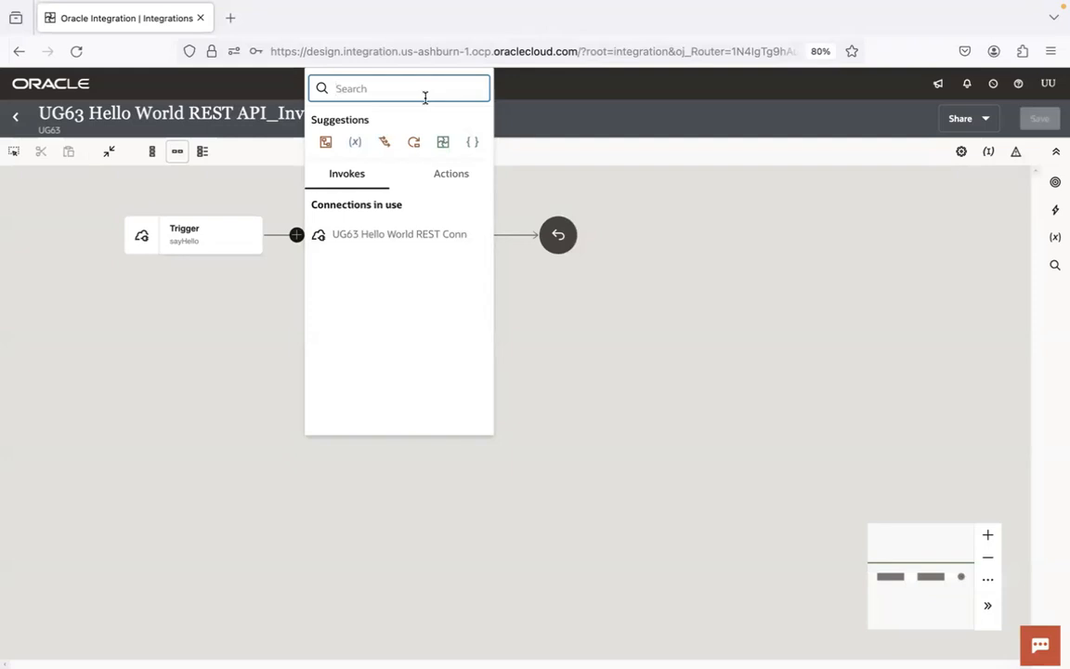
text(inte)
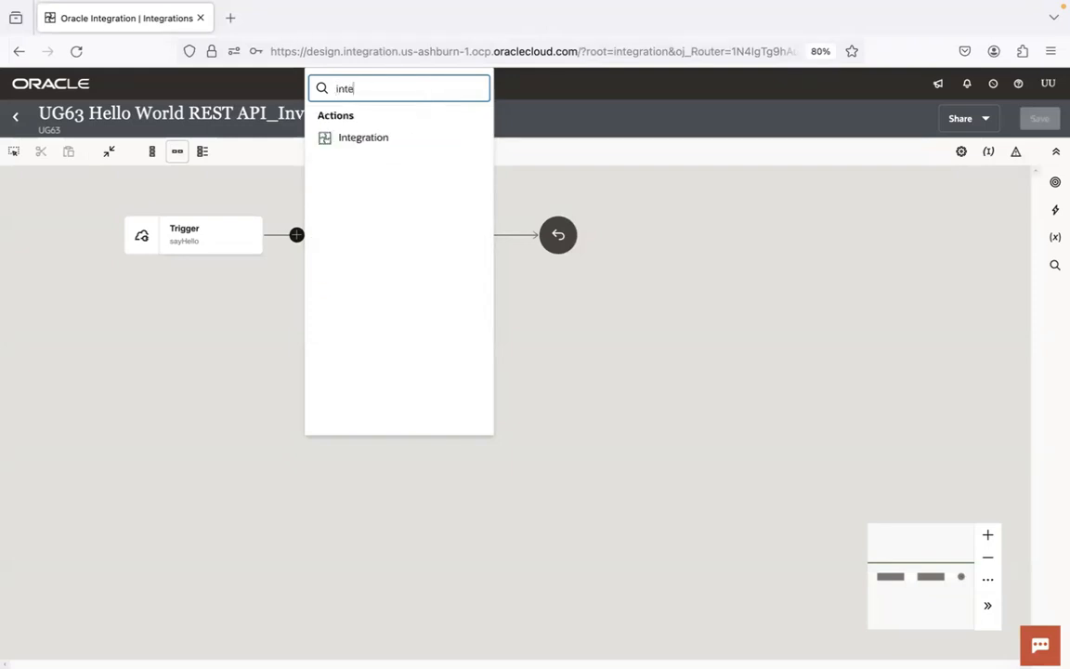
click(387, 138)
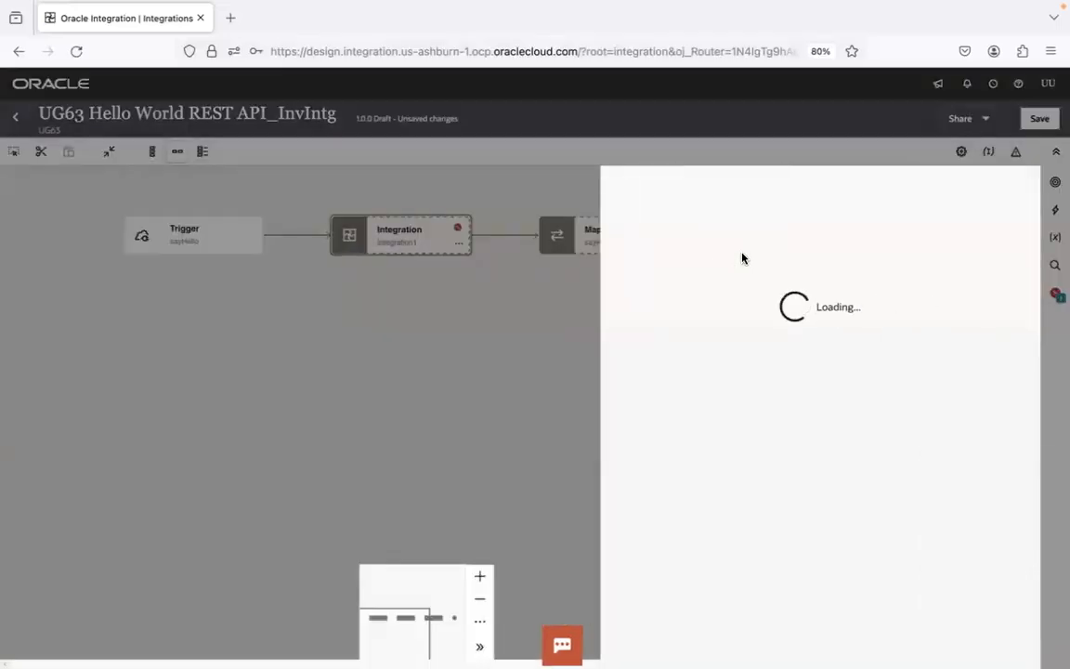
Step: Name the local integration invocation callUG63HelloWorldSOAPService and continue
click(740, 252)
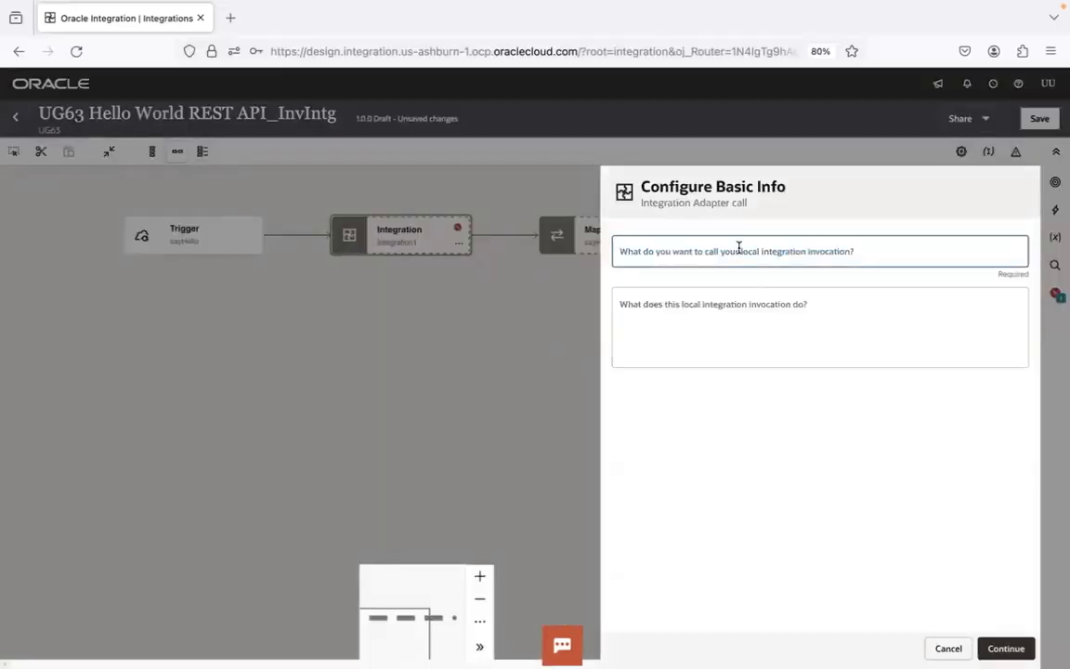
text(callUG63HelloWorldSOAPService)
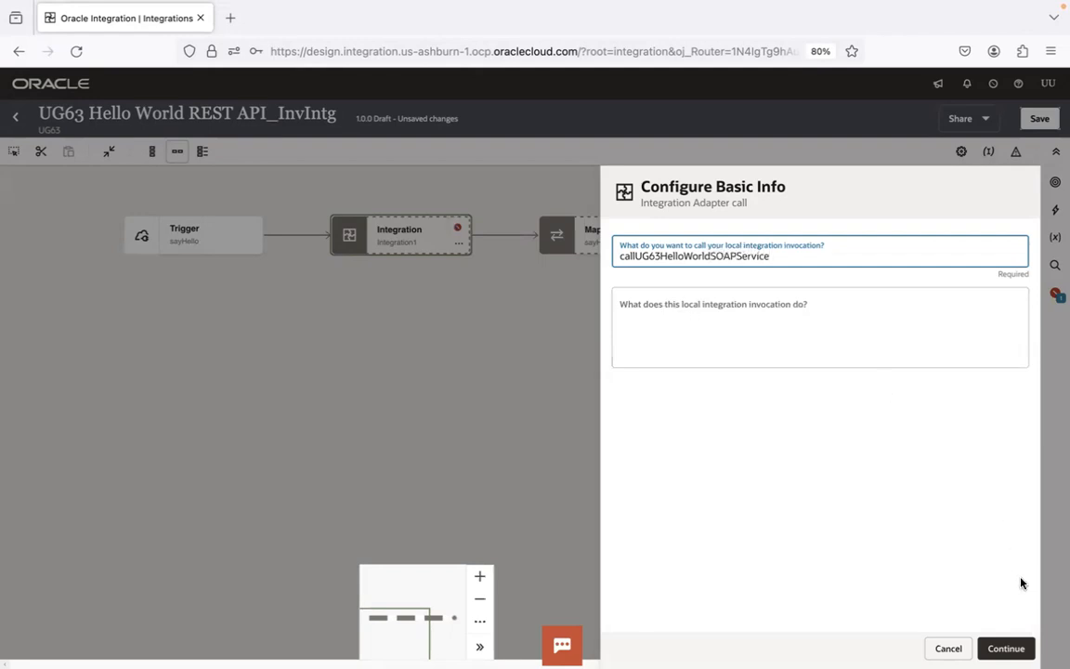
click(1006, 647)
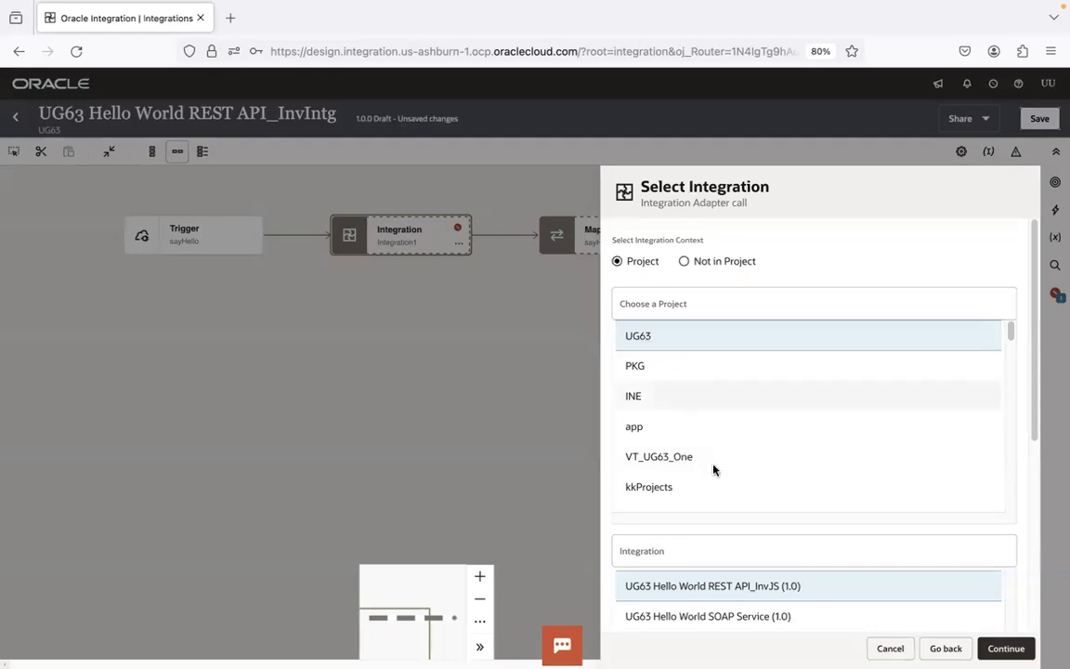
Step: Choose the UG63 Hello World SOAP Service (1.0) integration in project UG63 with its Greeting operation, then save the integration
scroll(1026, 380, down, 2)
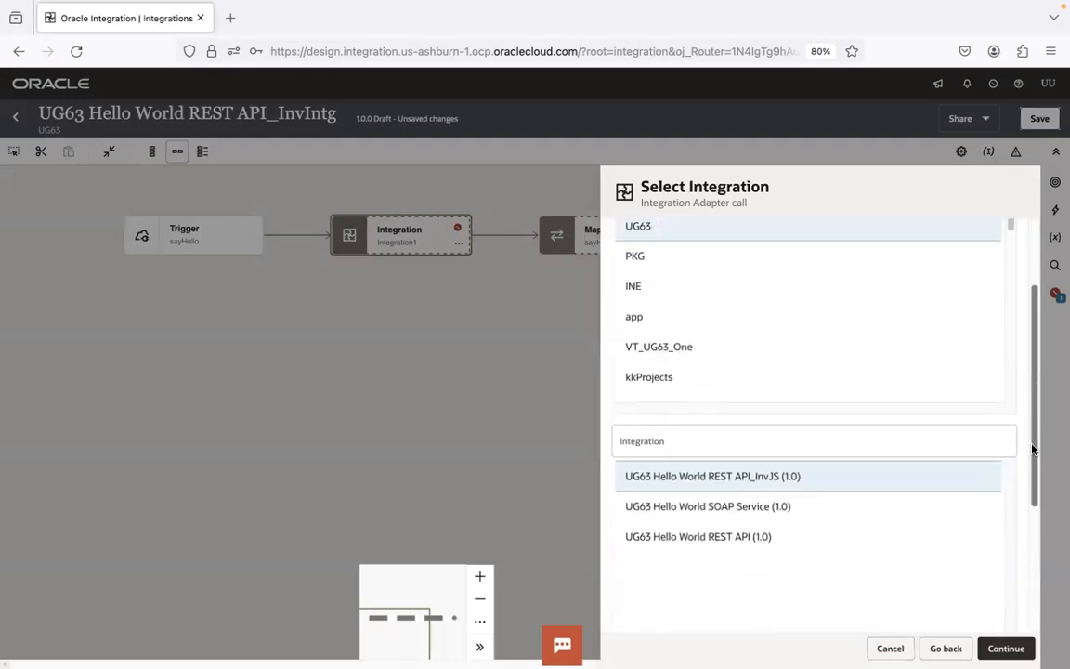
click(834, 507)
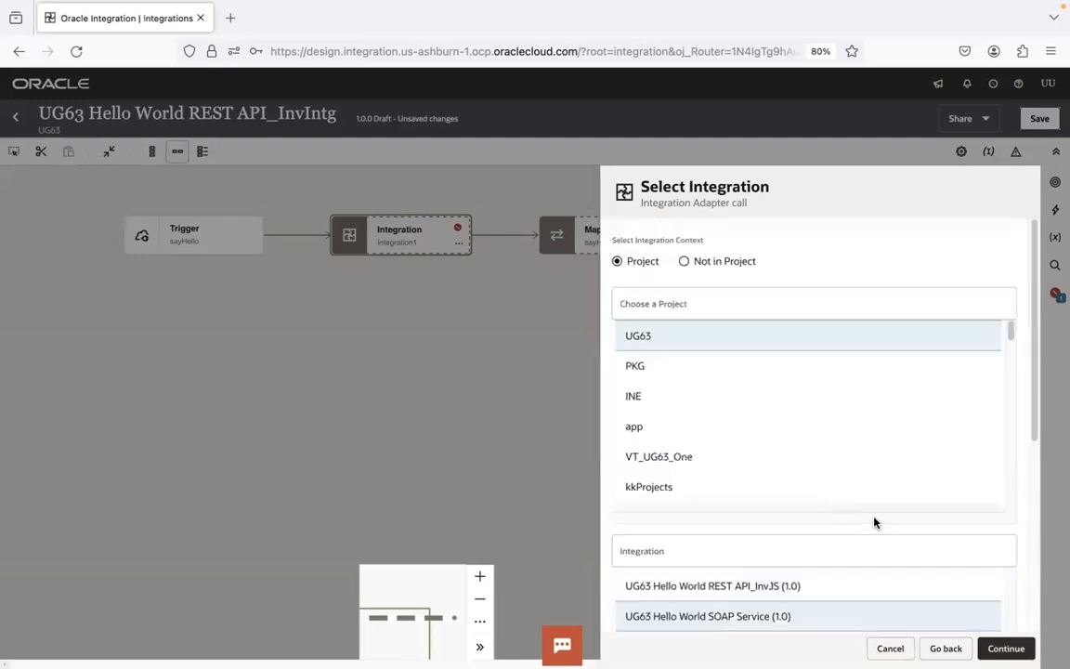
click(1006, 649)
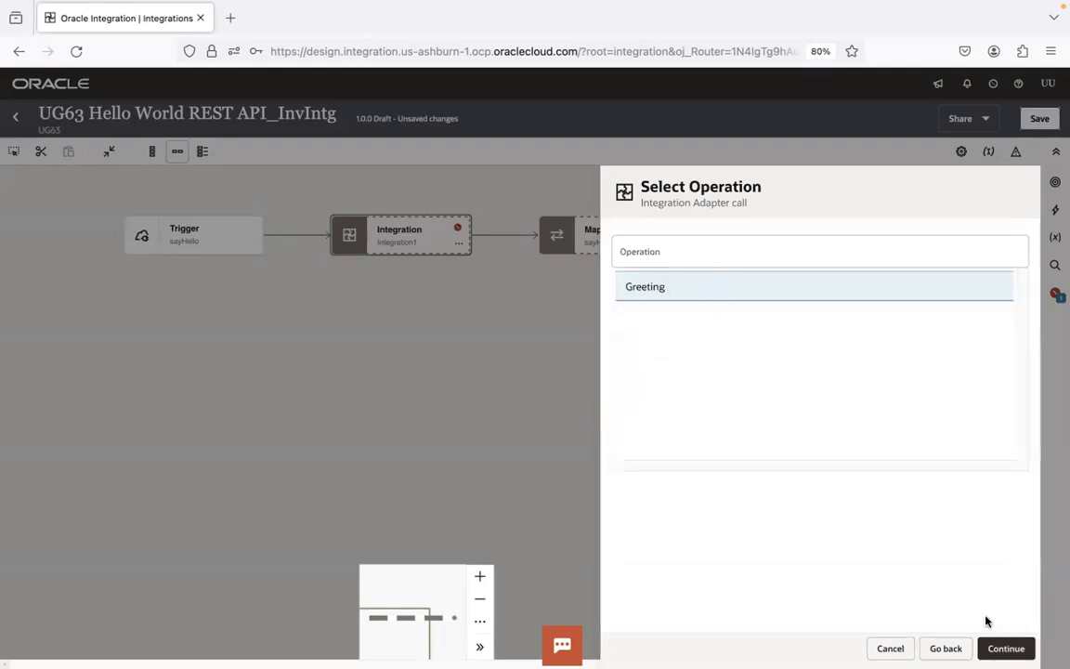
click(1003, 647)
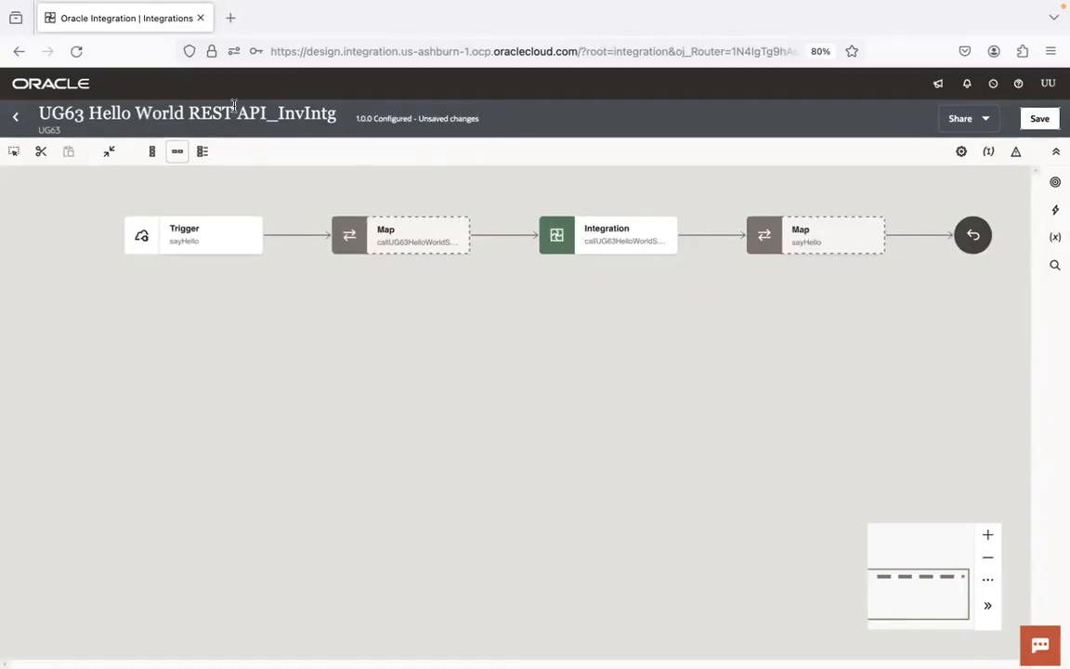
click(1039, 118)
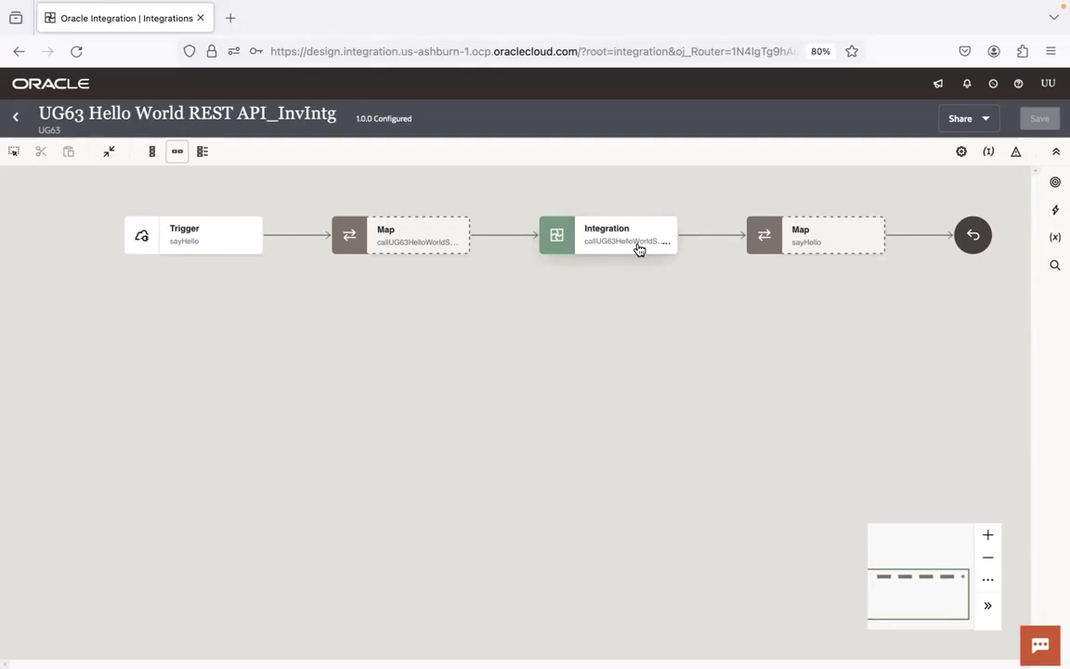
Step: In the callUG63HelloWorldSOAPService map, map the request's First Name template parameter to the target First Name, validate and close
double_click(408, 231)
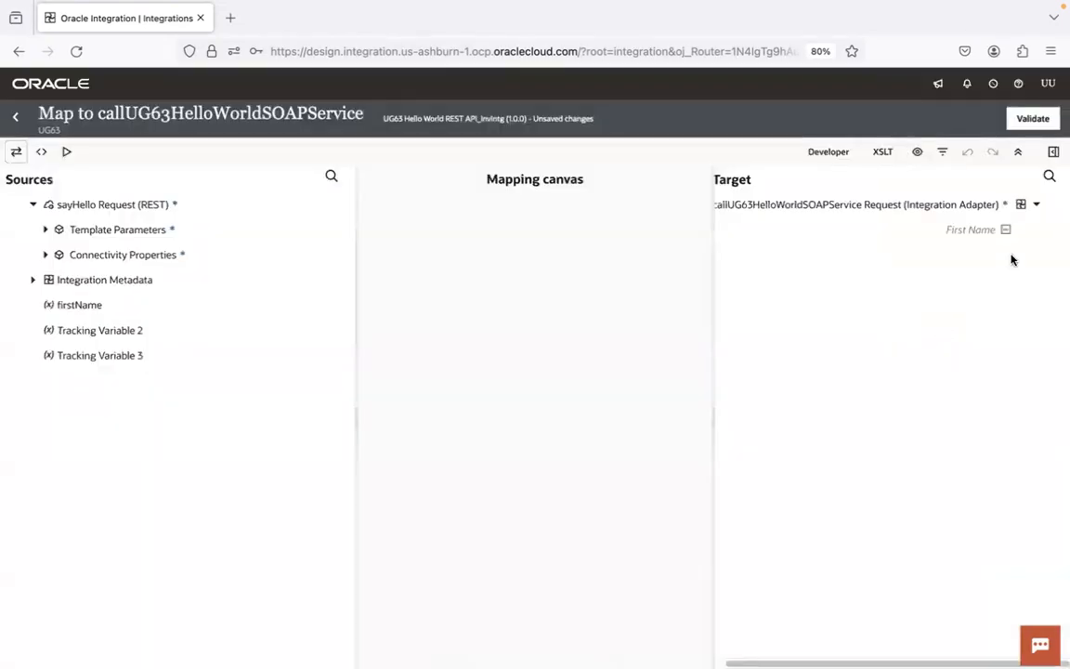
click(46, 229)
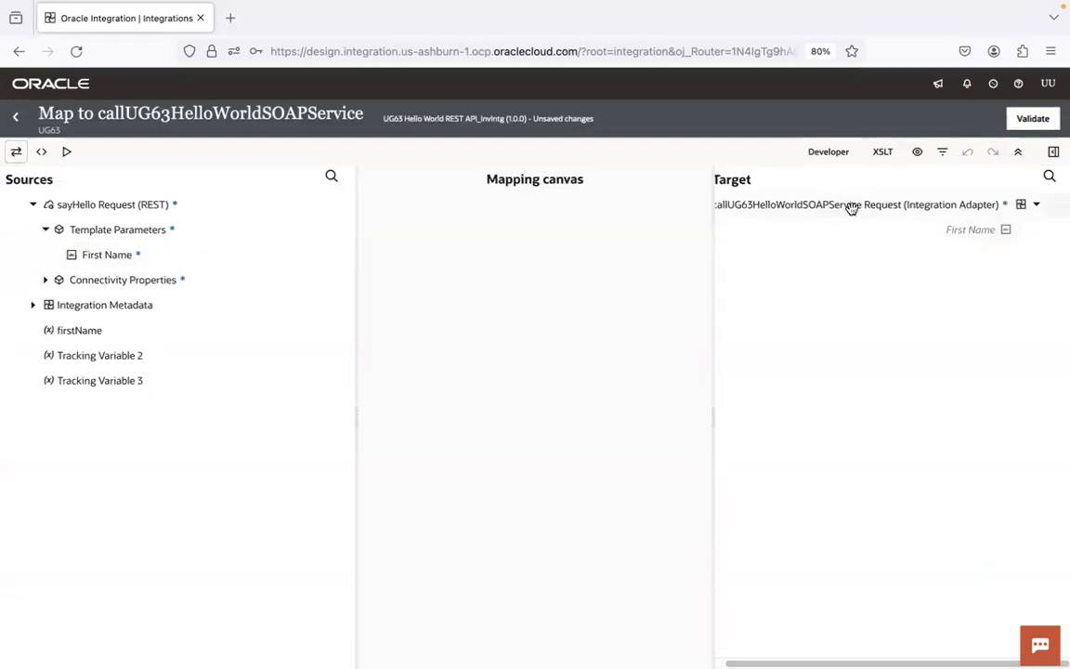
drag(124, 254, 962, 229)
click(1035, 120)
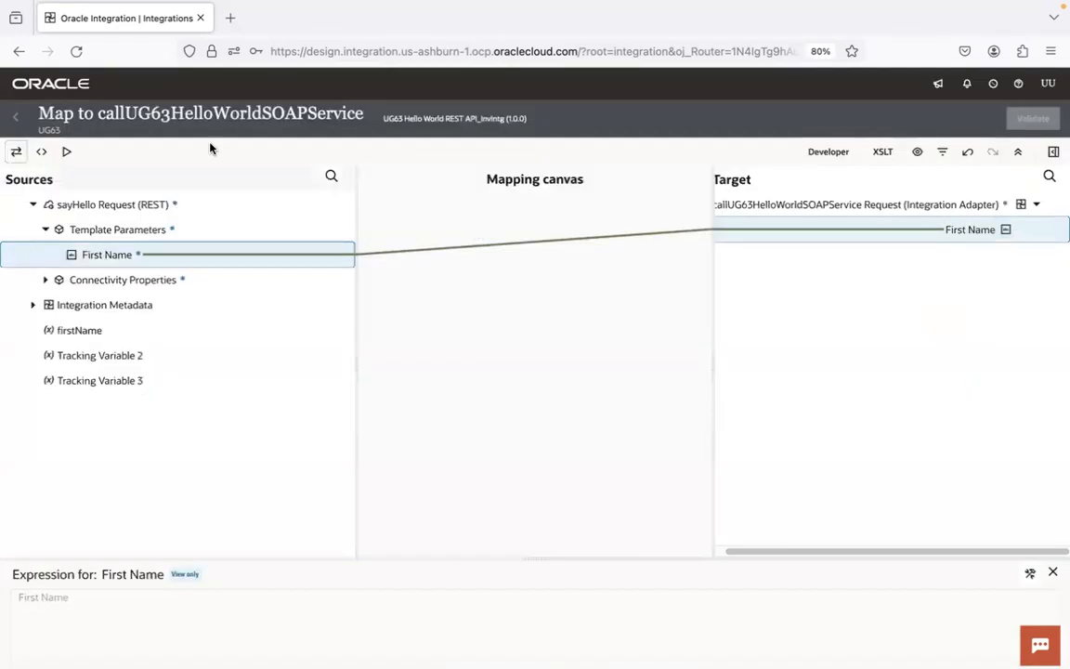
click(16, 117)
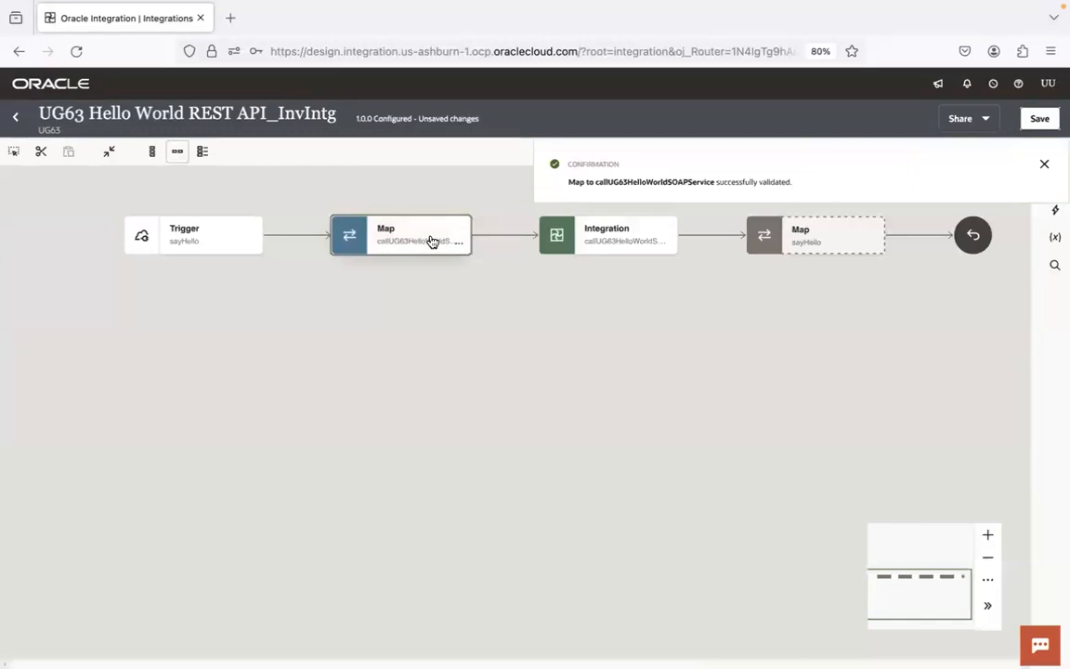
Step: In the sayHello map, map the SOAP service's Greeting response to the target Greeting under Response Wrapper, validate and close
drag(756, 313, 483, 325)
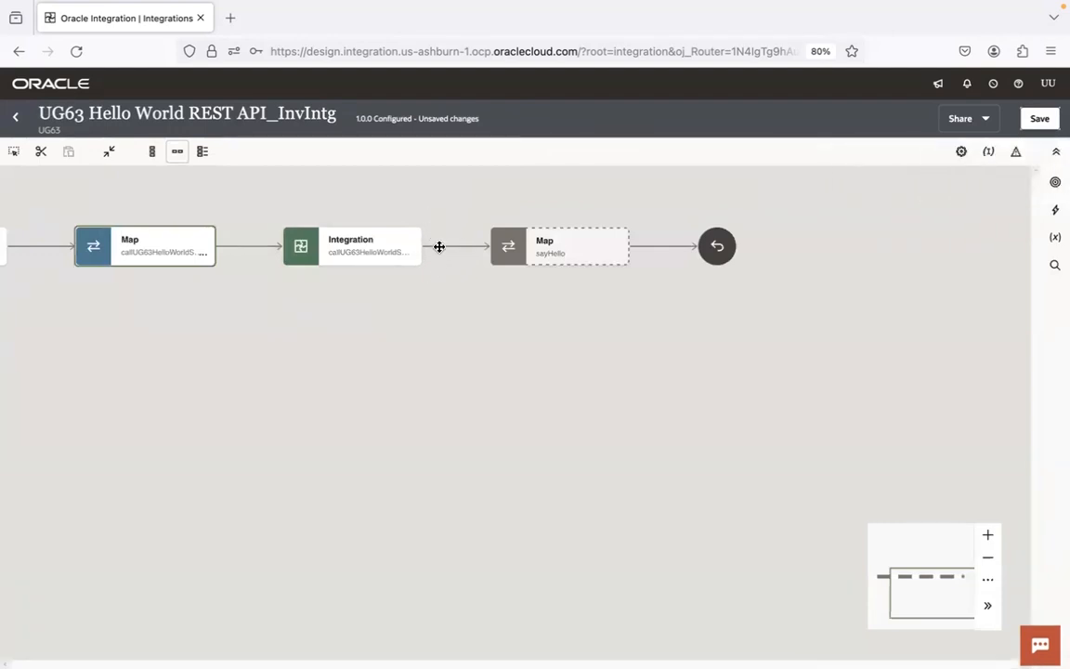
double_click(585, 251)
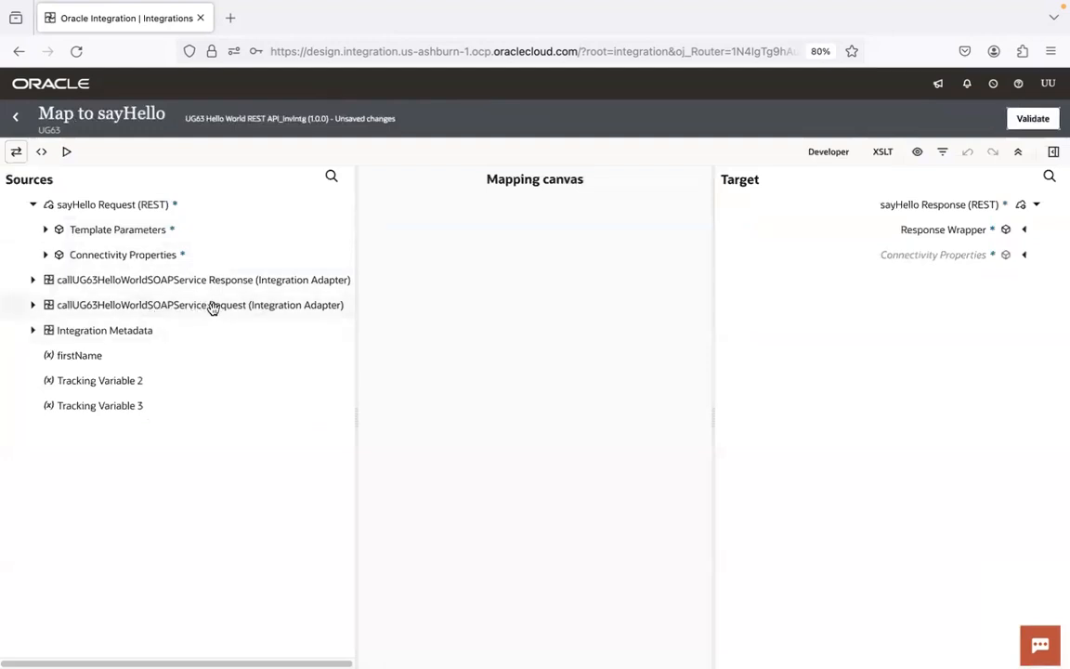
click(34, 280)
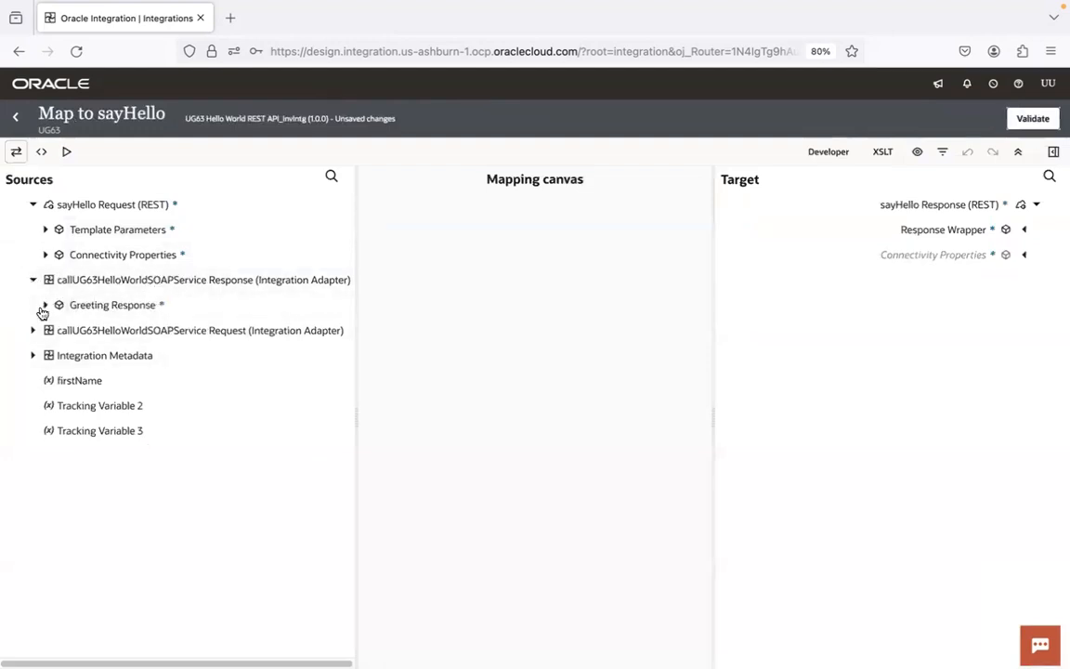
click(44, 306)
click(1025, 231)
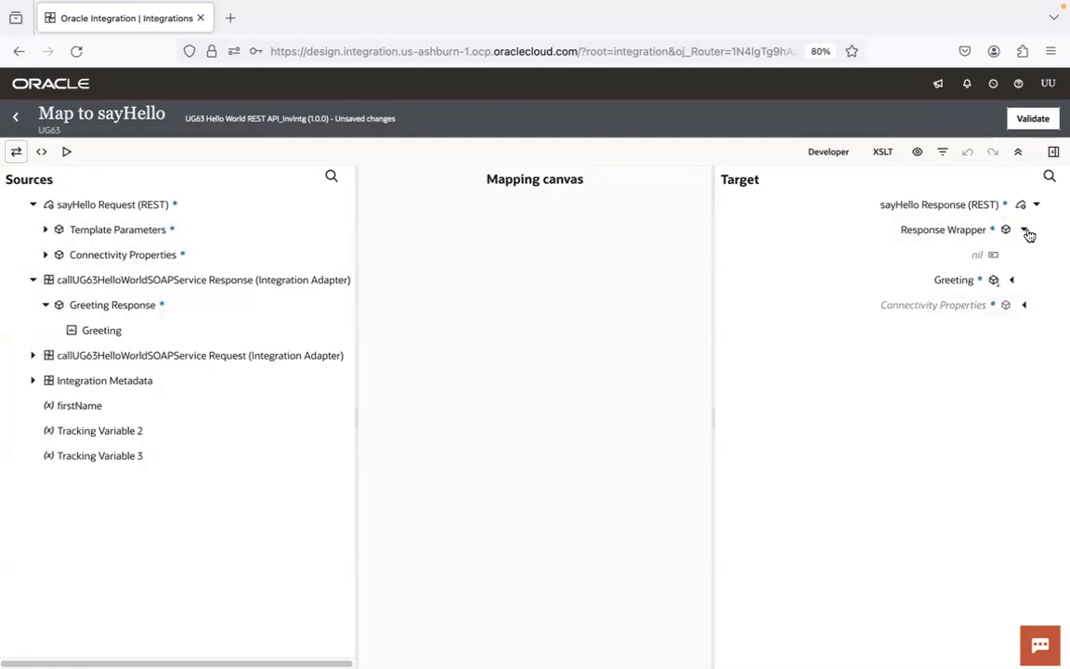
drag(102, 331, 952, 285)
click(1032, 118)
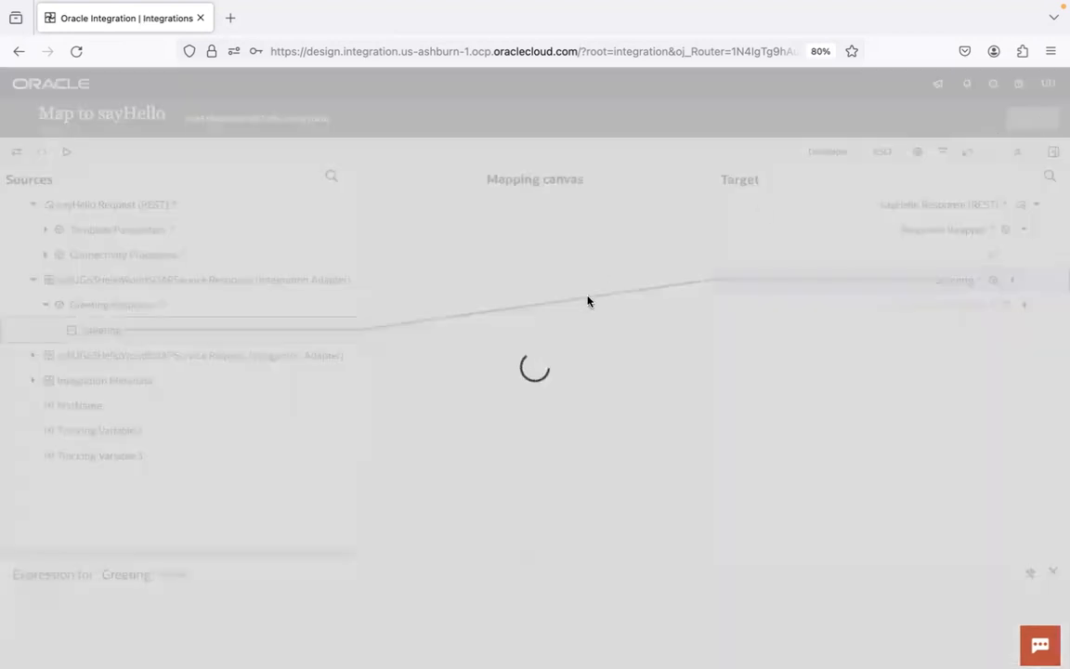
click(15, 117)
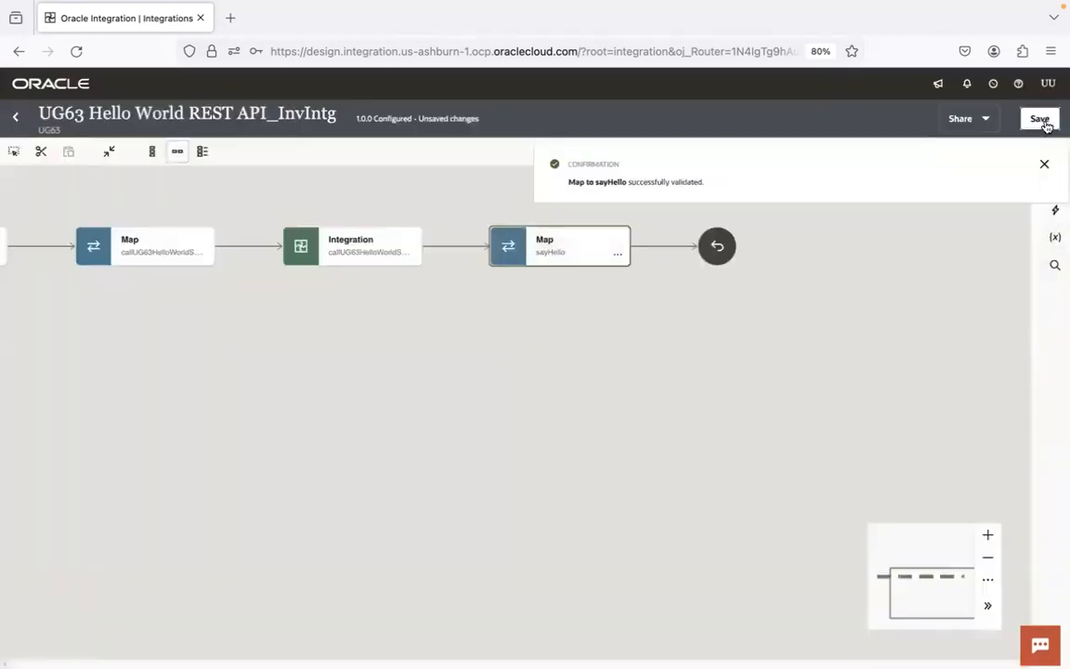
Step: Save the integration and return to the UG63 project
click(1040, 120)
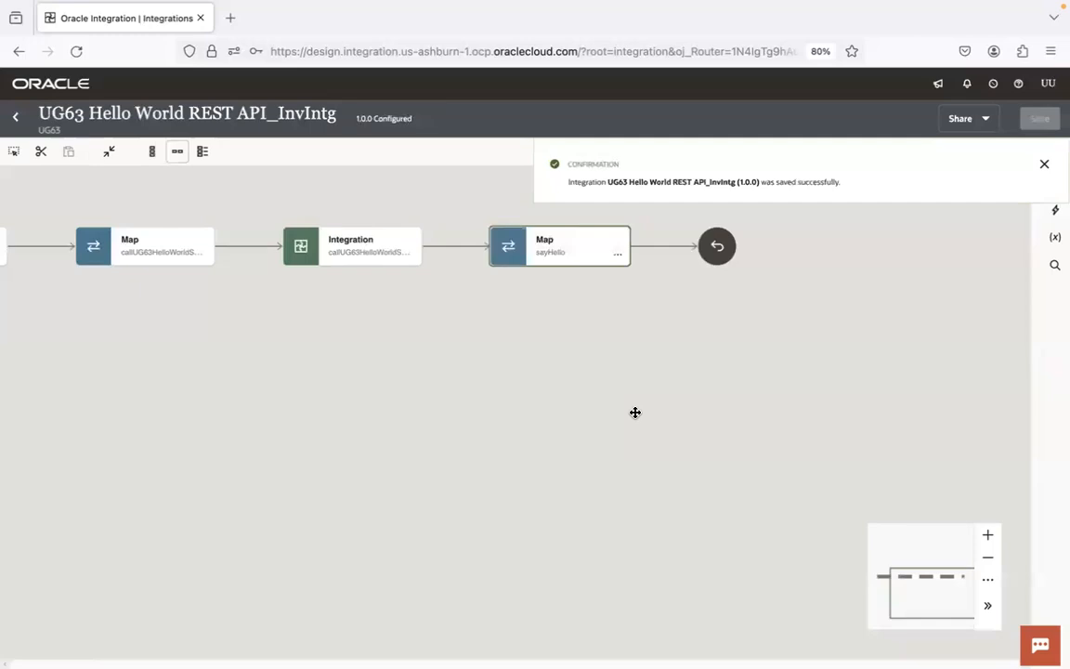
drag(383, 366, 661, 367)
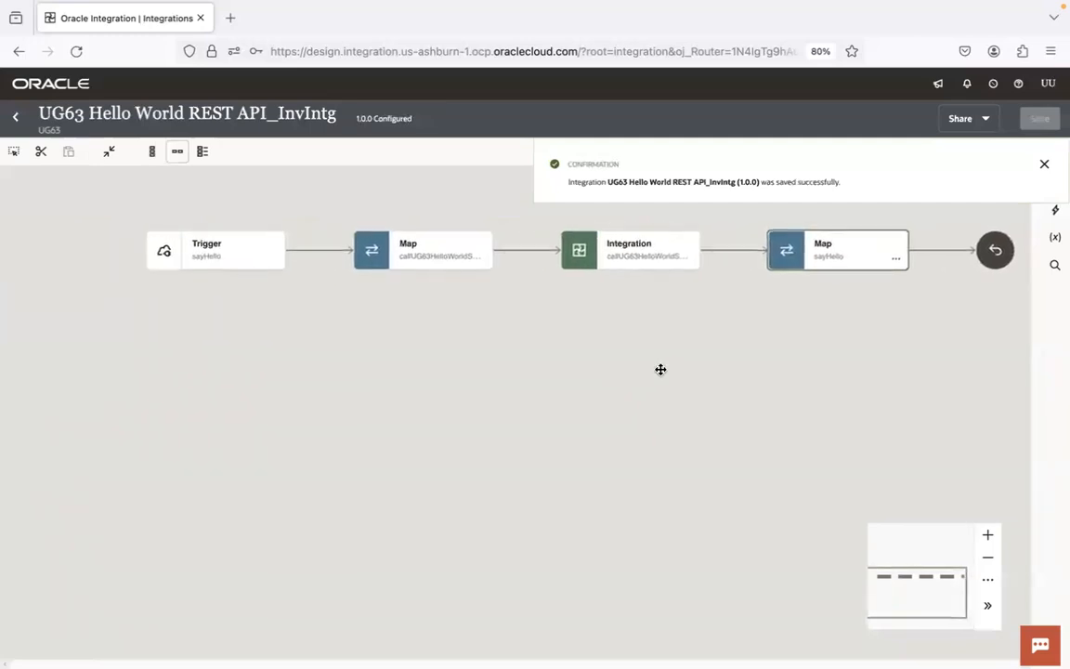
click(1044, 165)
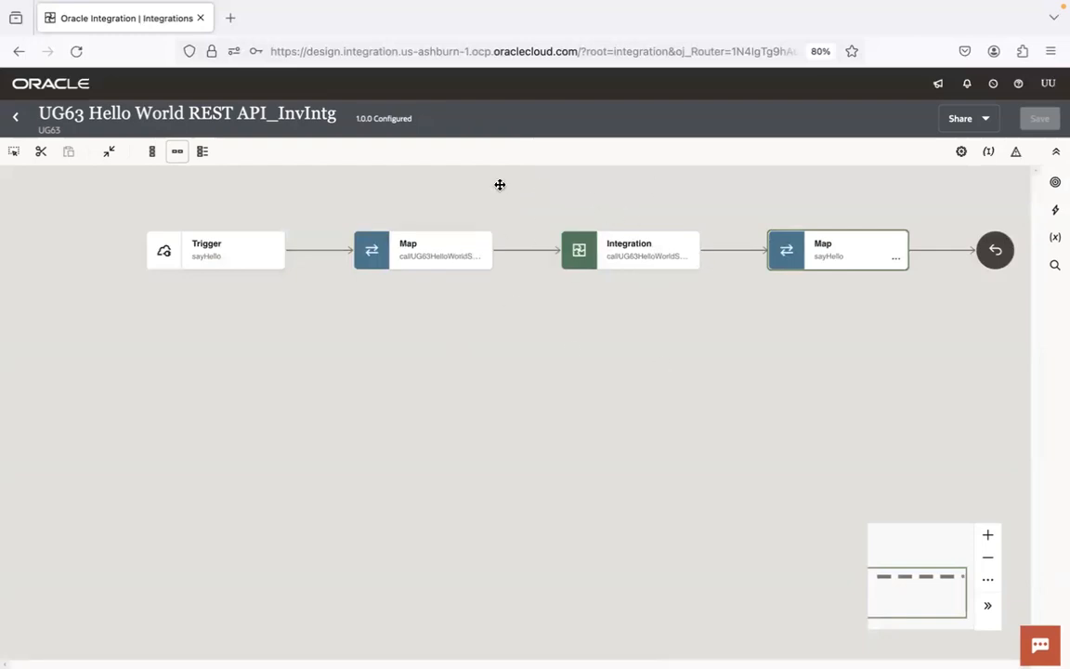
click(18, 114)
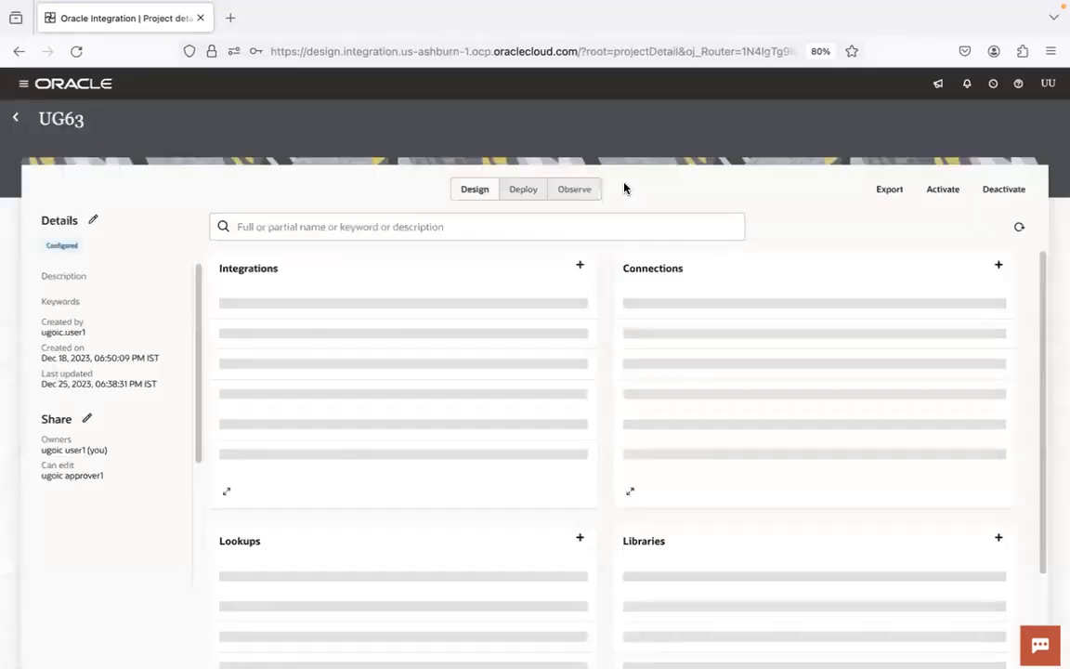
Step: Activate the UG63 Hello World REST API_InvIntg integration with the Debug tracing level
click(573, 314)
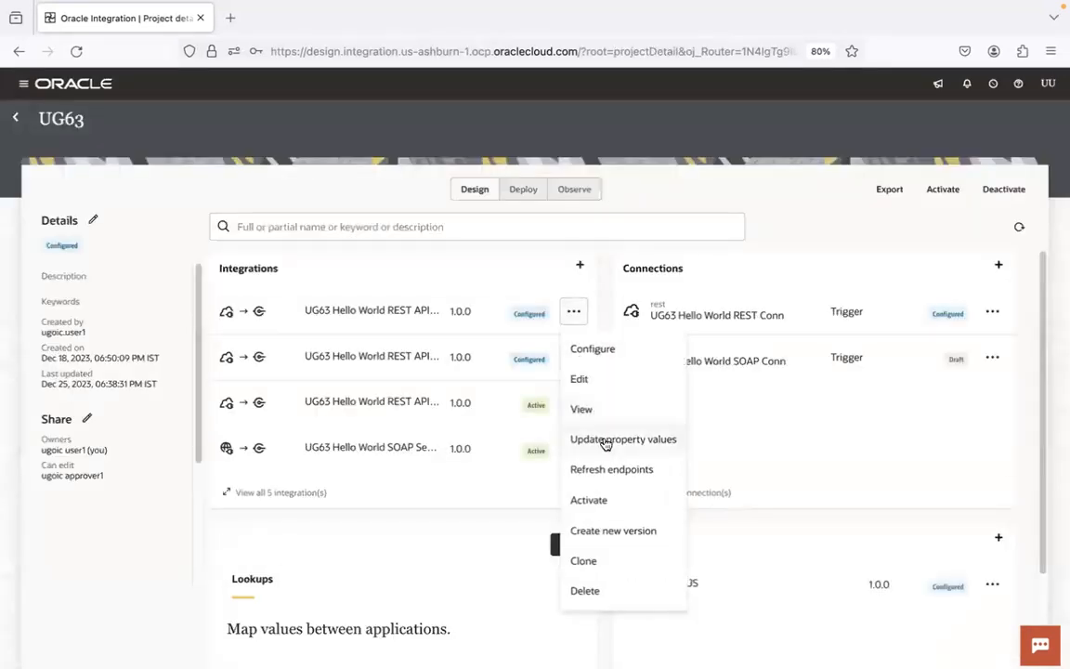
click(606, 501)
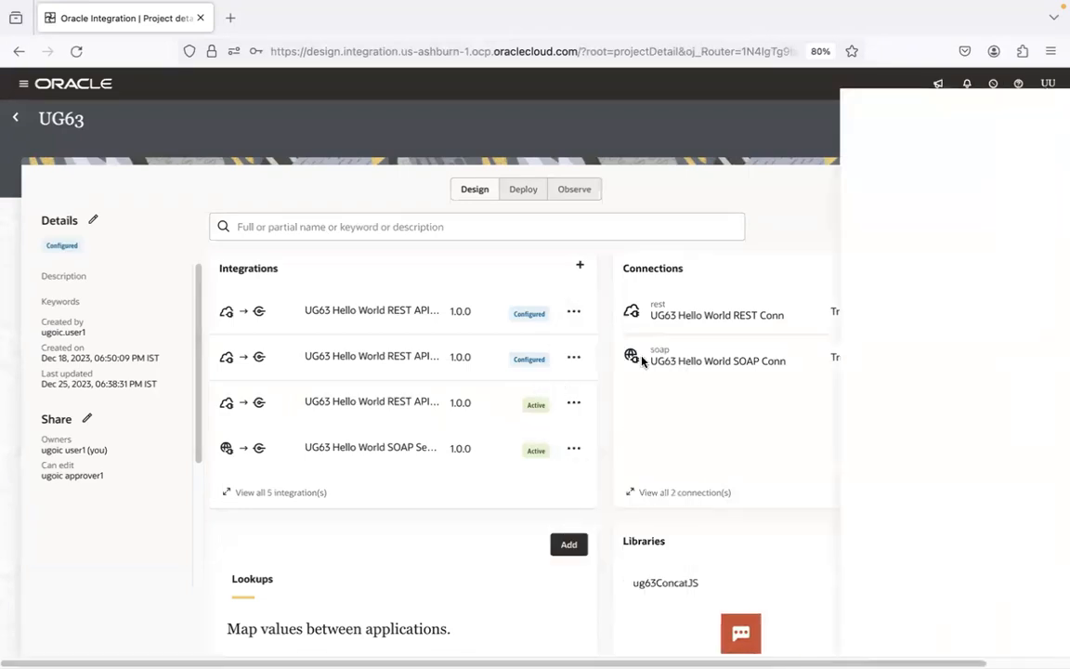
click(889, 253)
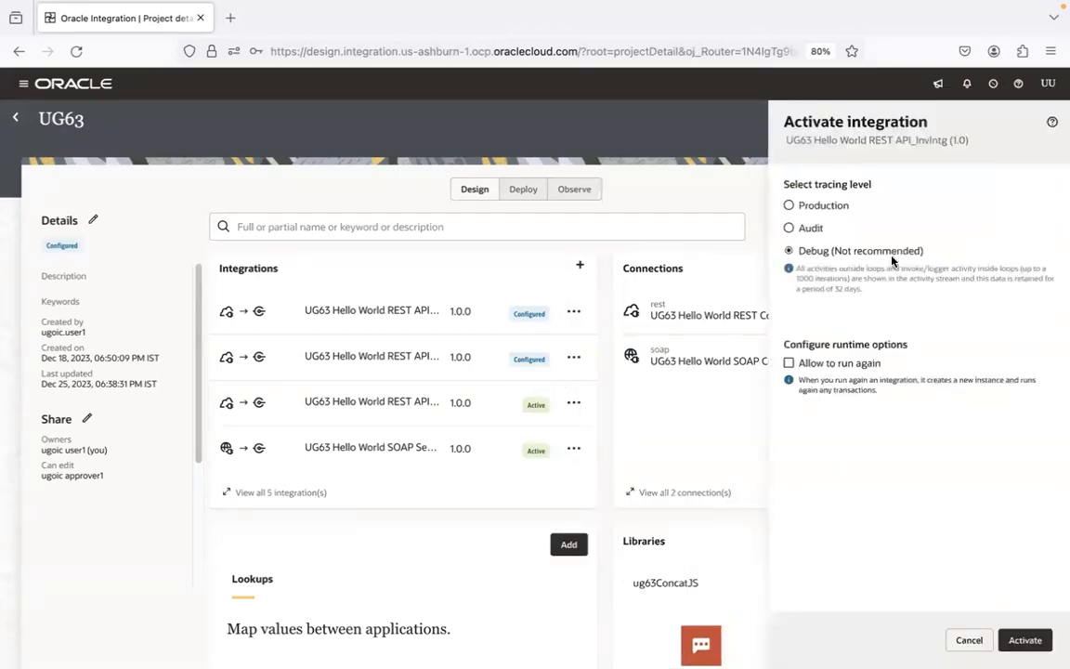
click(1025, 640)
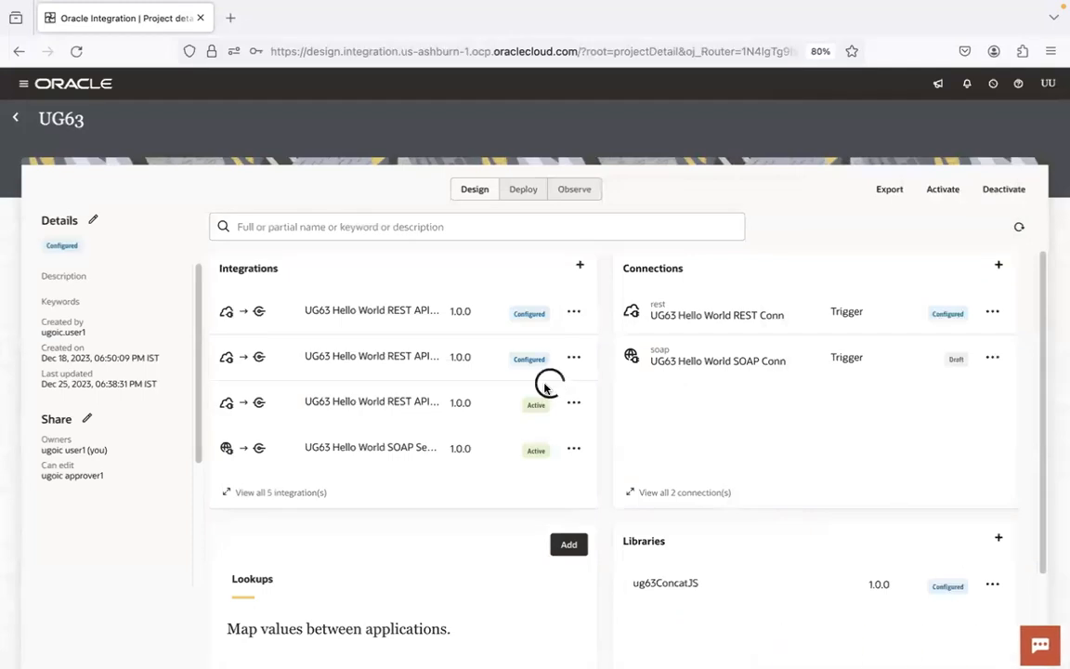
Step: Run the activated integration with firstName UnoGeeks and expand the callUG63HelloWorldSOAPService invoke in the activity stream
click(1019, 232)
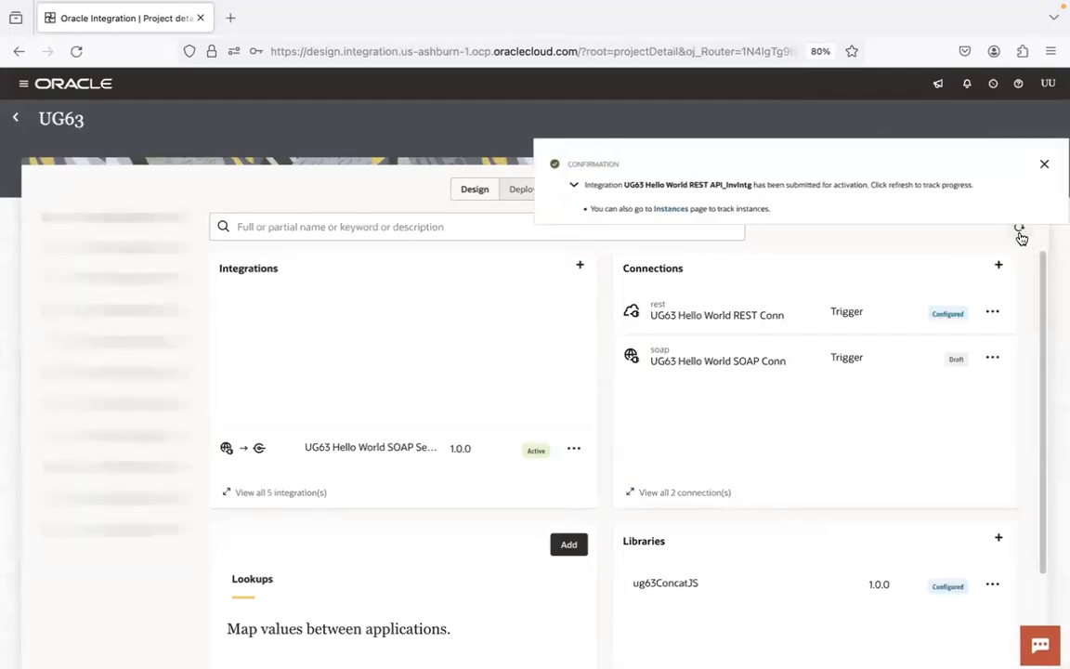
click(1019, 233)
click(1019, 233)
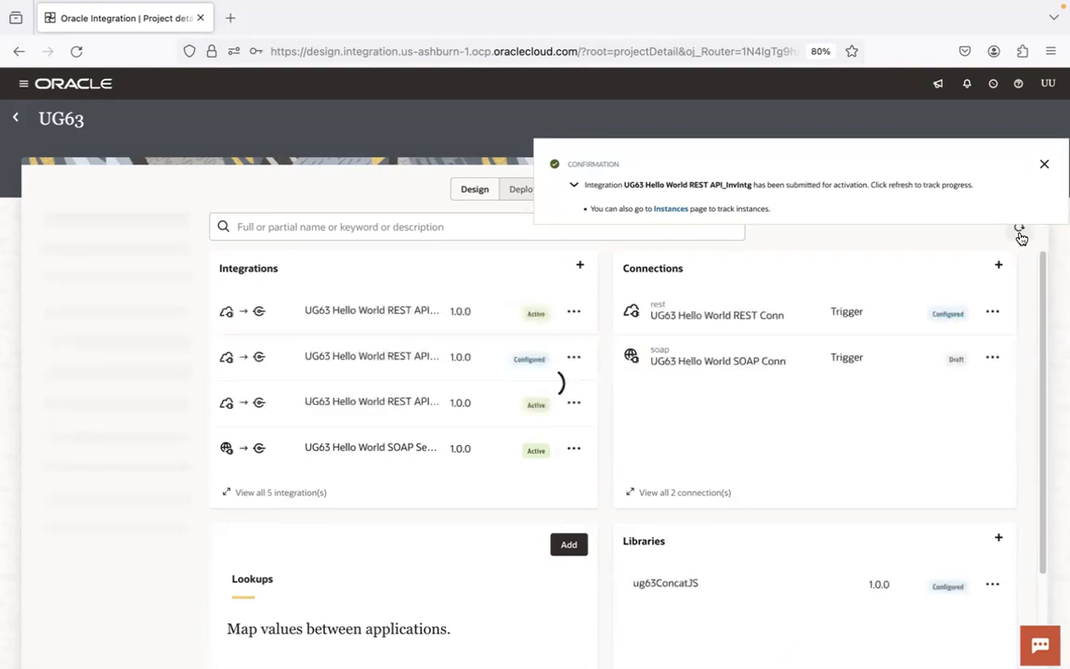
click(574, 311)
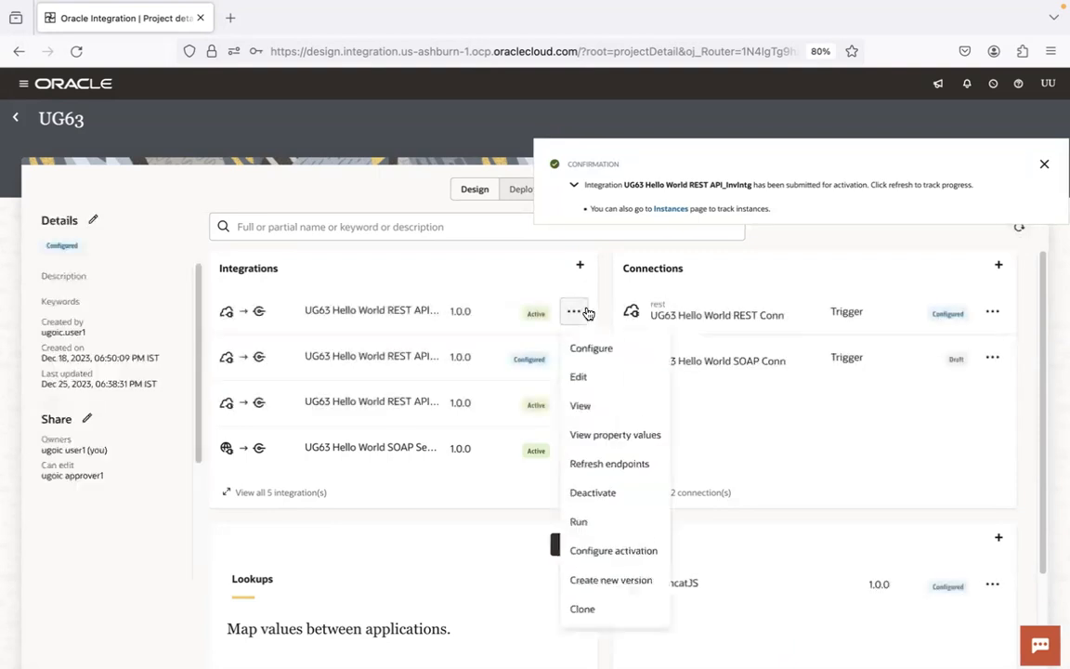
click(603, 528)
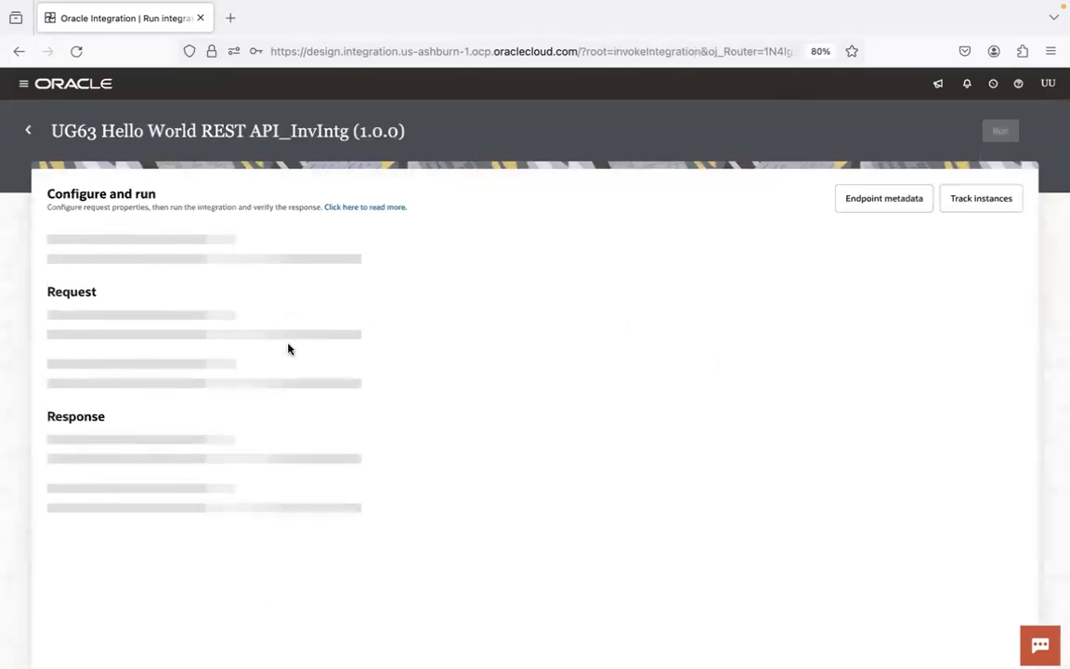
text(UnoGeek)
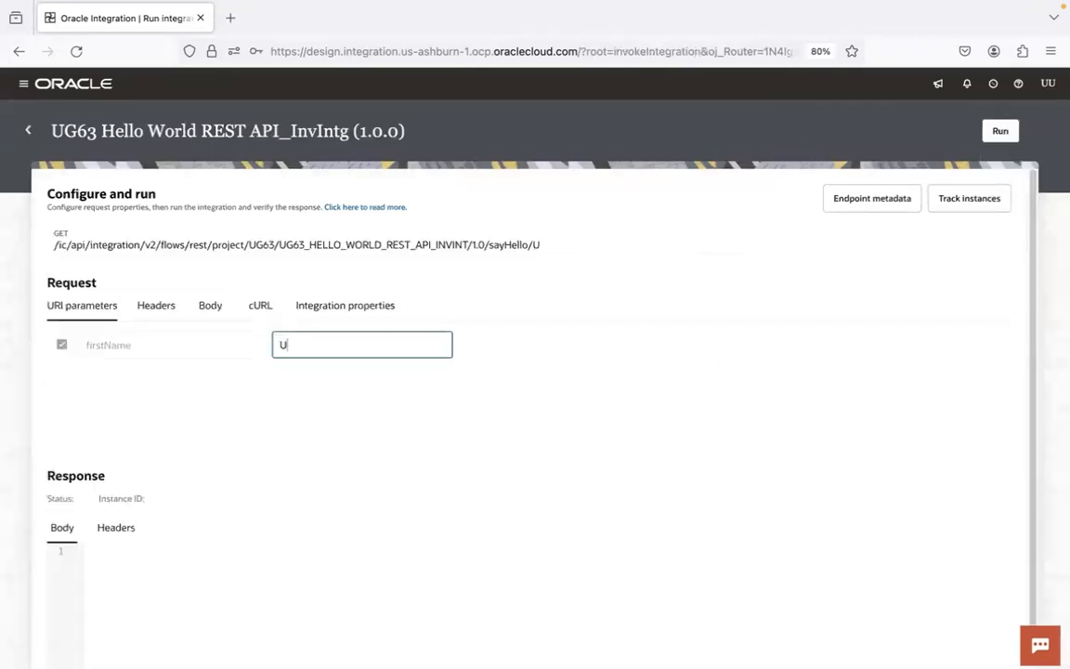
click(999, 130)
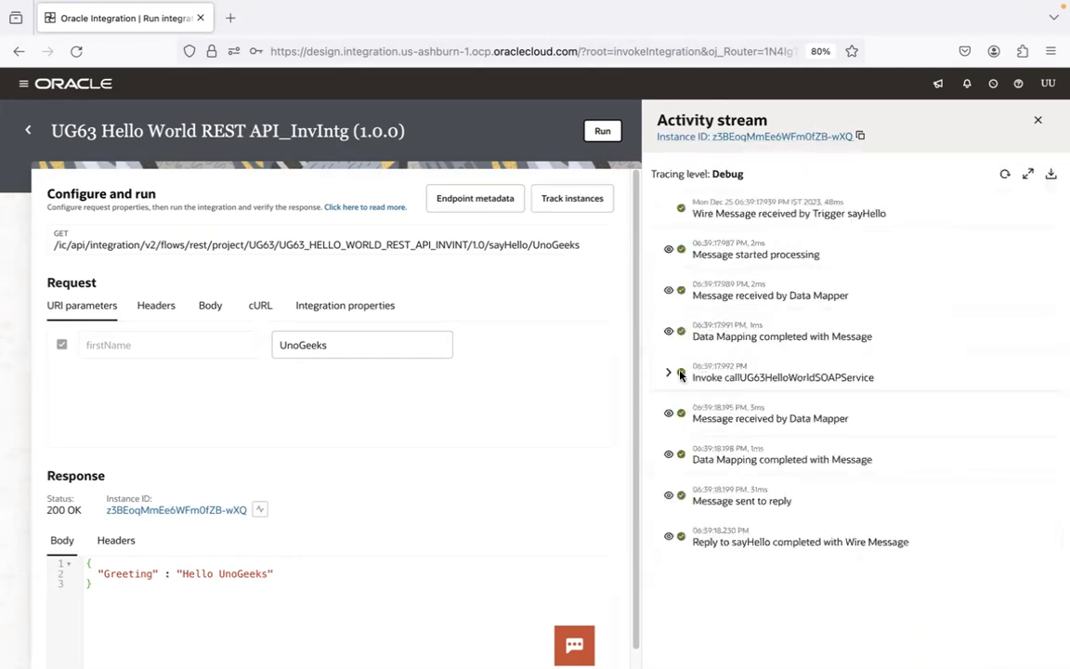
click(802, 376)
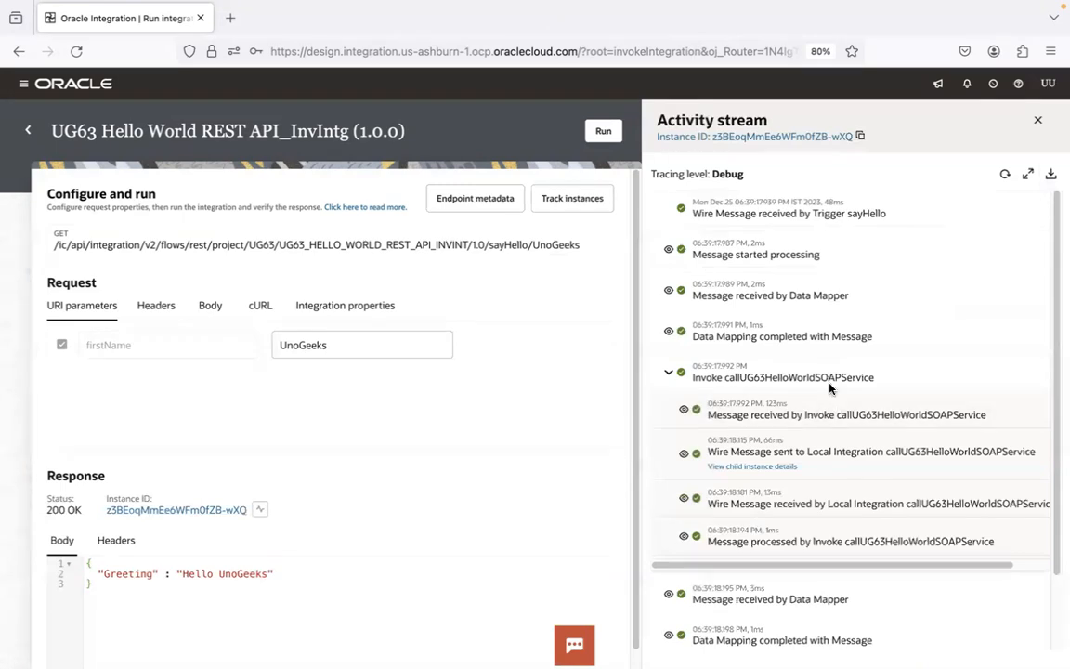
Step: Open the Observability Integrations monitoring page in a new tab to review both integrations' message counts
click(230, 18)
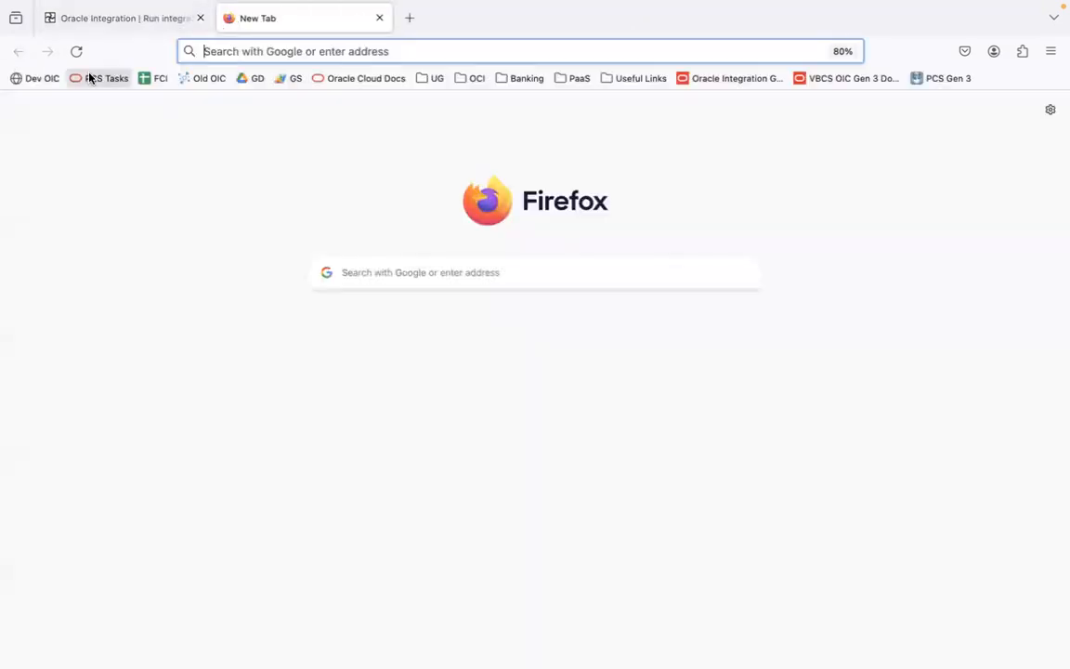
click(38, 81)
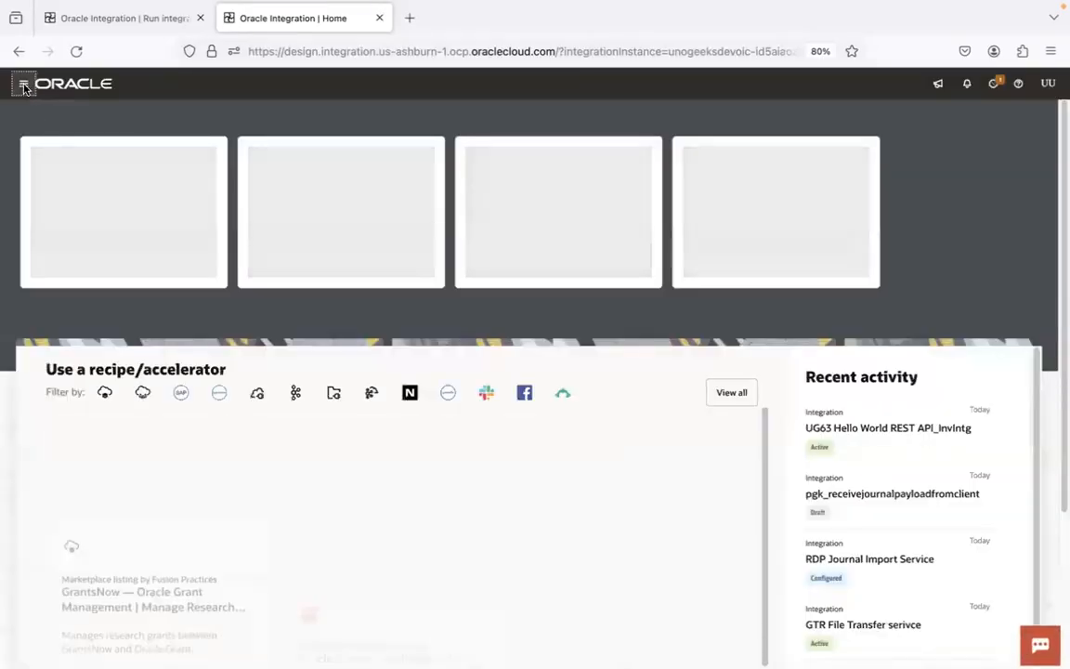
click(24, 87)
click(130, 240)
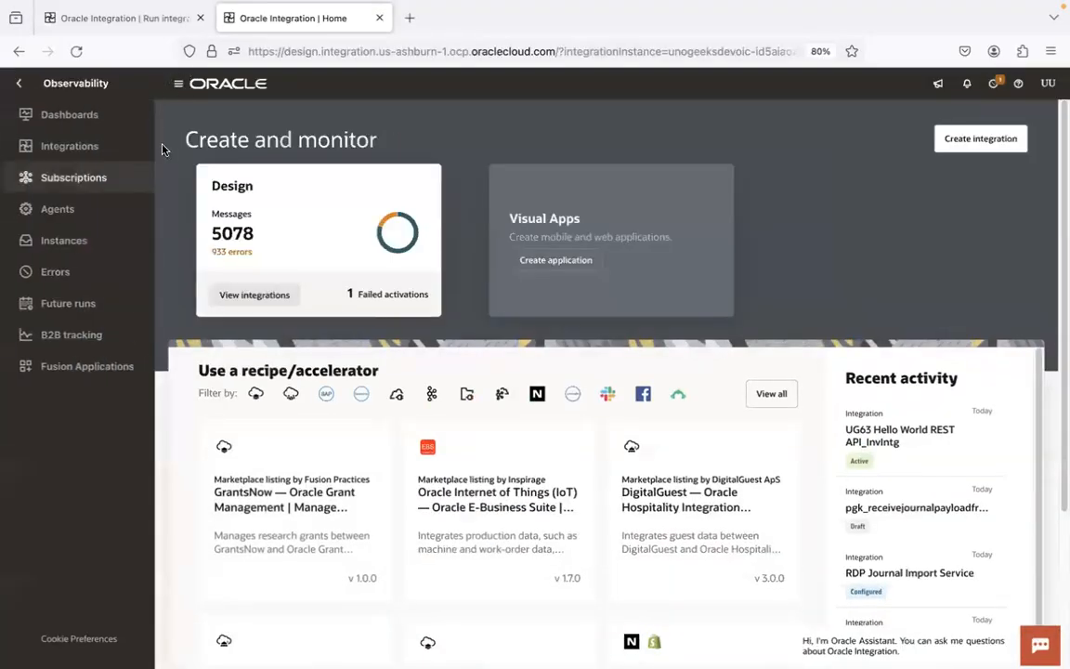
click(137, 149)
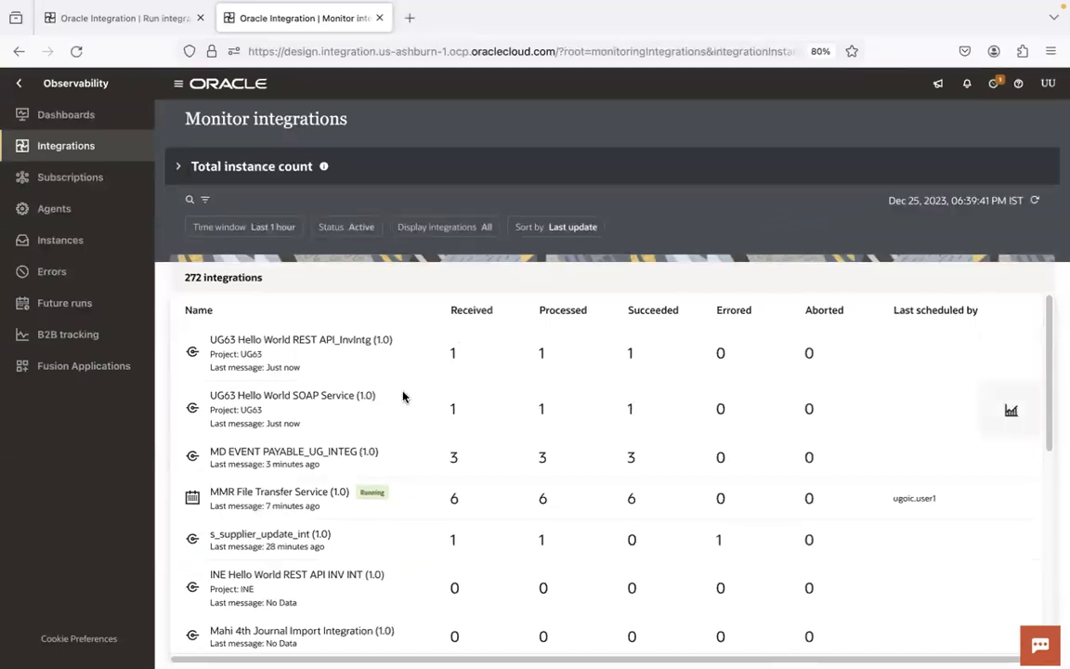
click(158, 18)
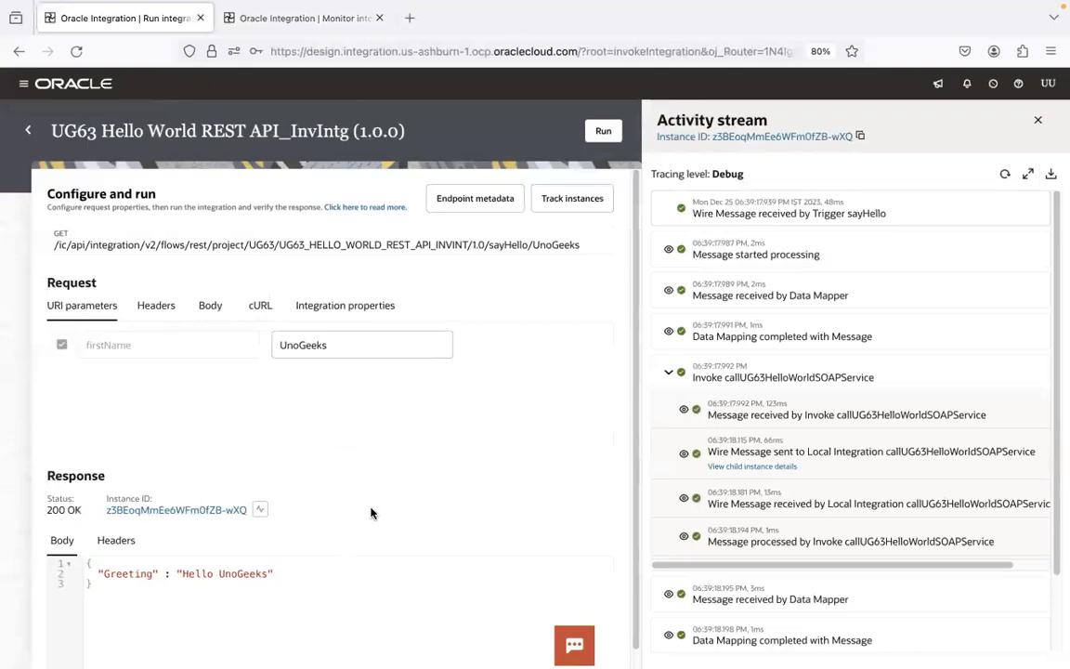
Step: Switch to the course folder and open 4.0.1.ParamNotes.sql in the code editor
click(35, 639)
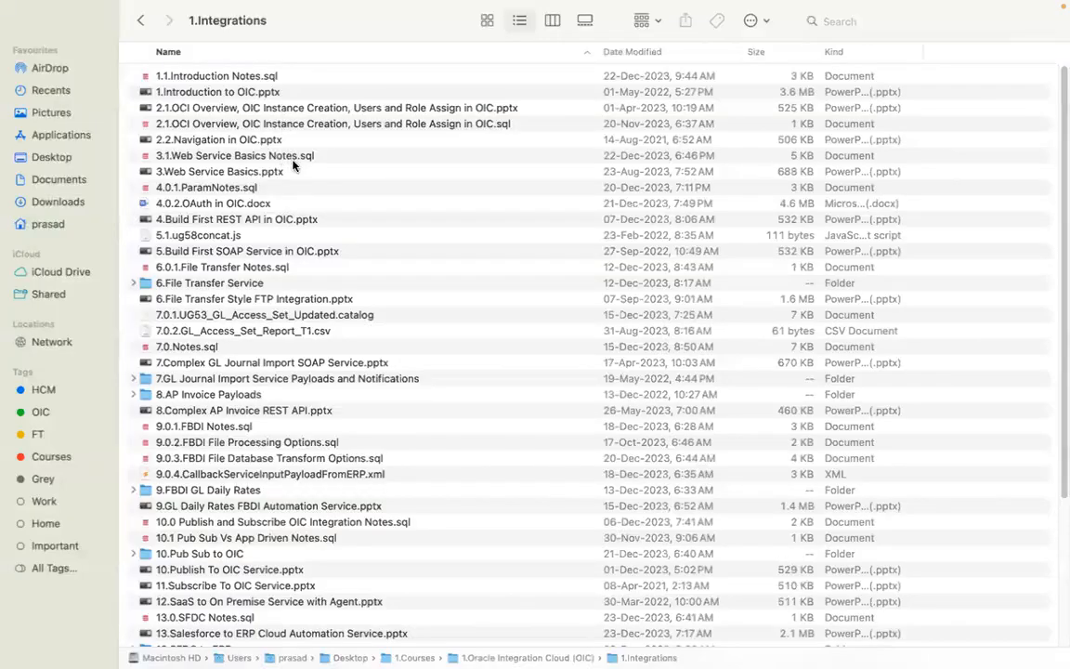
double_click(286, 190)
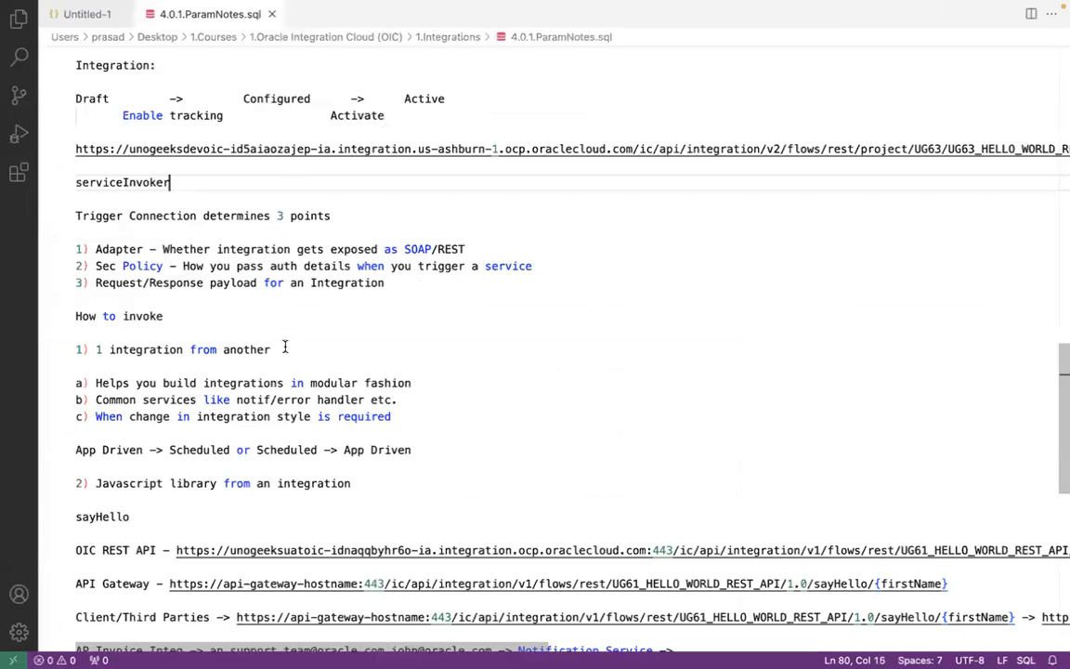
drag(1061, 418, 1060, 483)
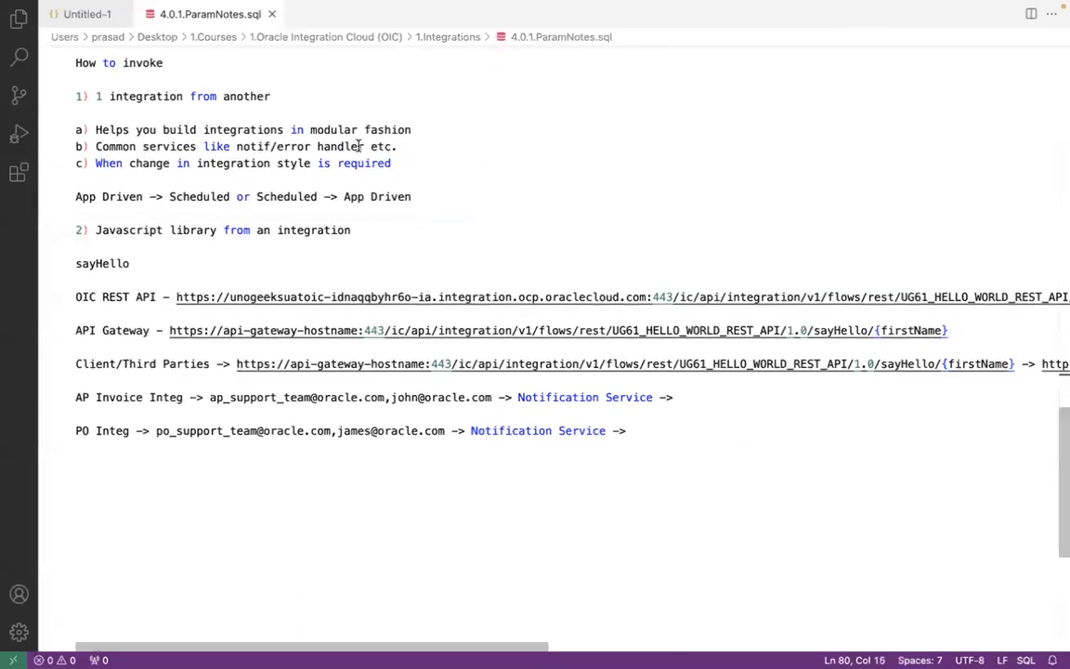
Step: Review the notes on invoking one integration from another and why it helps
drag(95, 96, 272, 95)
click(273, 96)
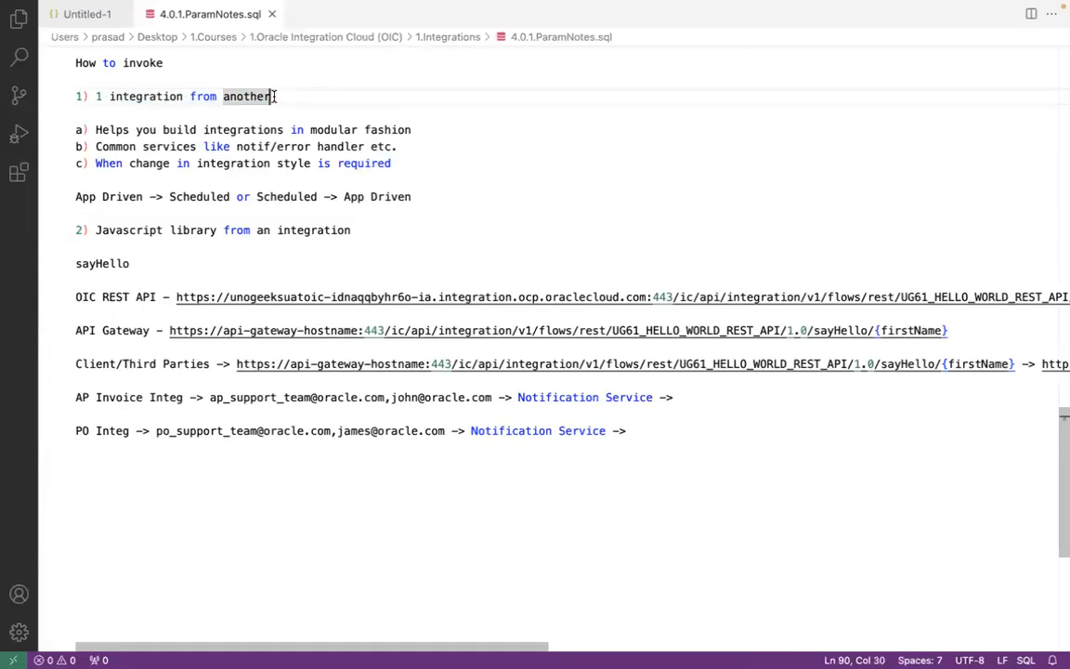
click(284, 130)
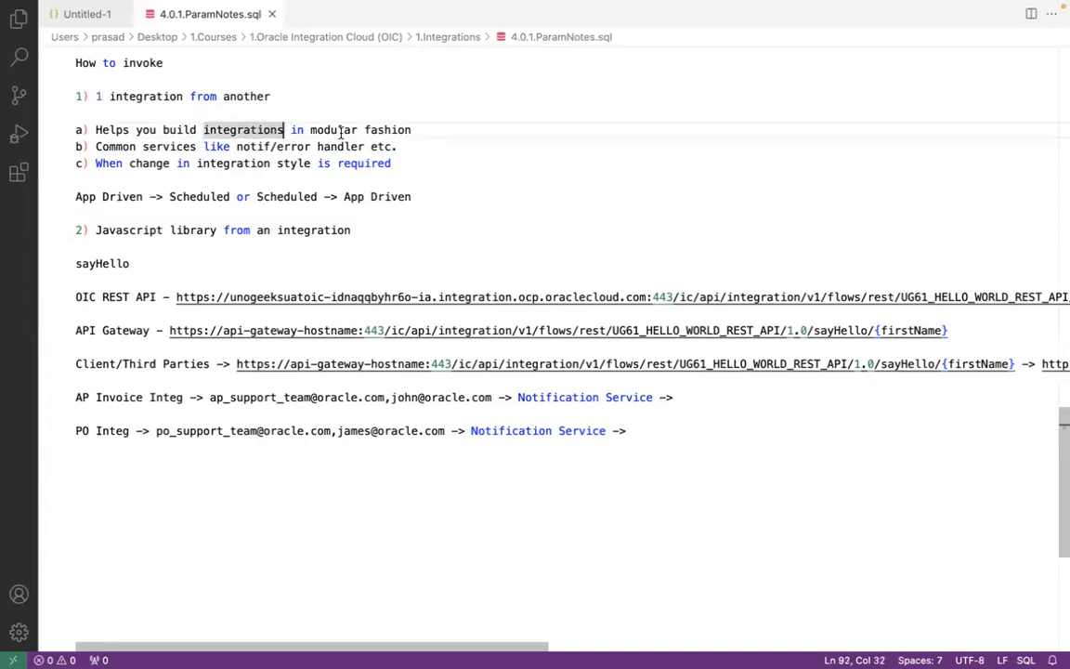
click(356, 130)
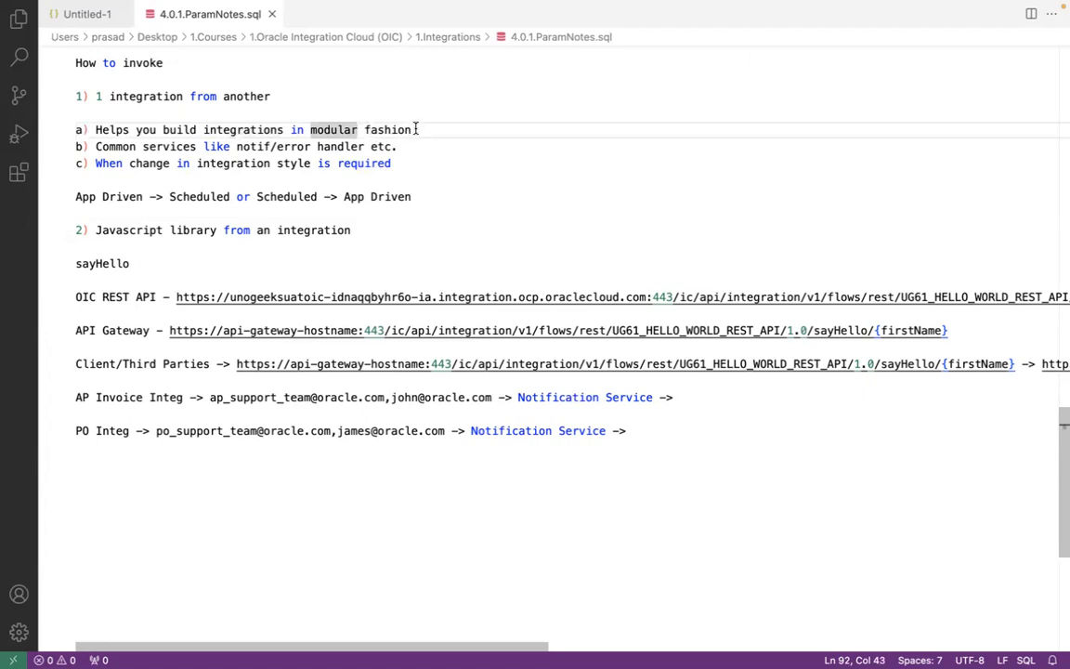
click(417, 130)
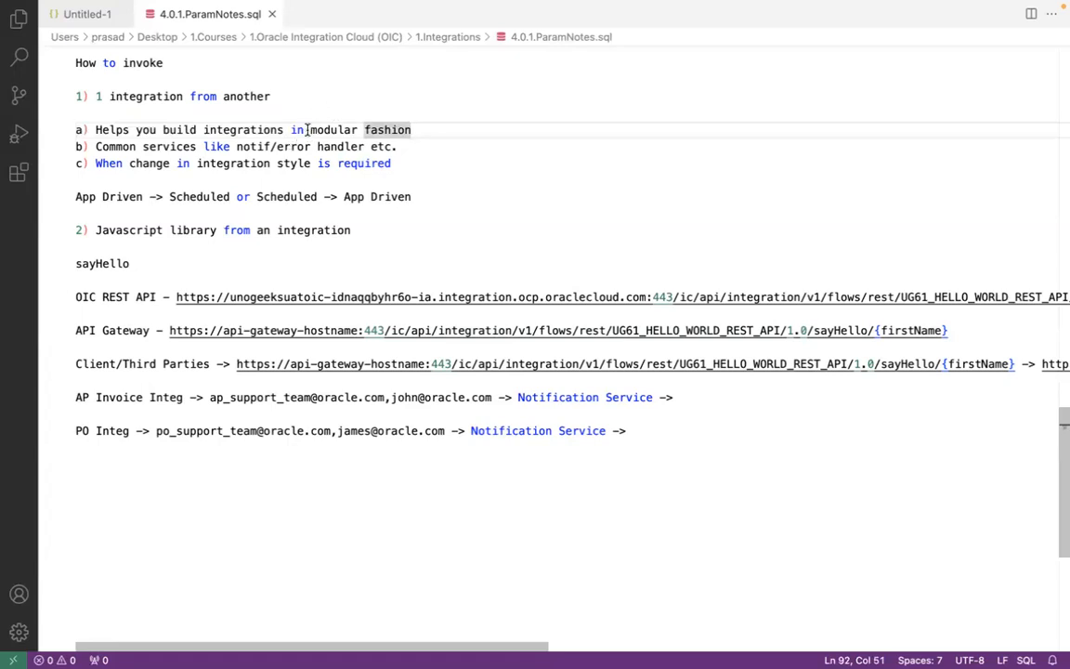
click(409, 146)
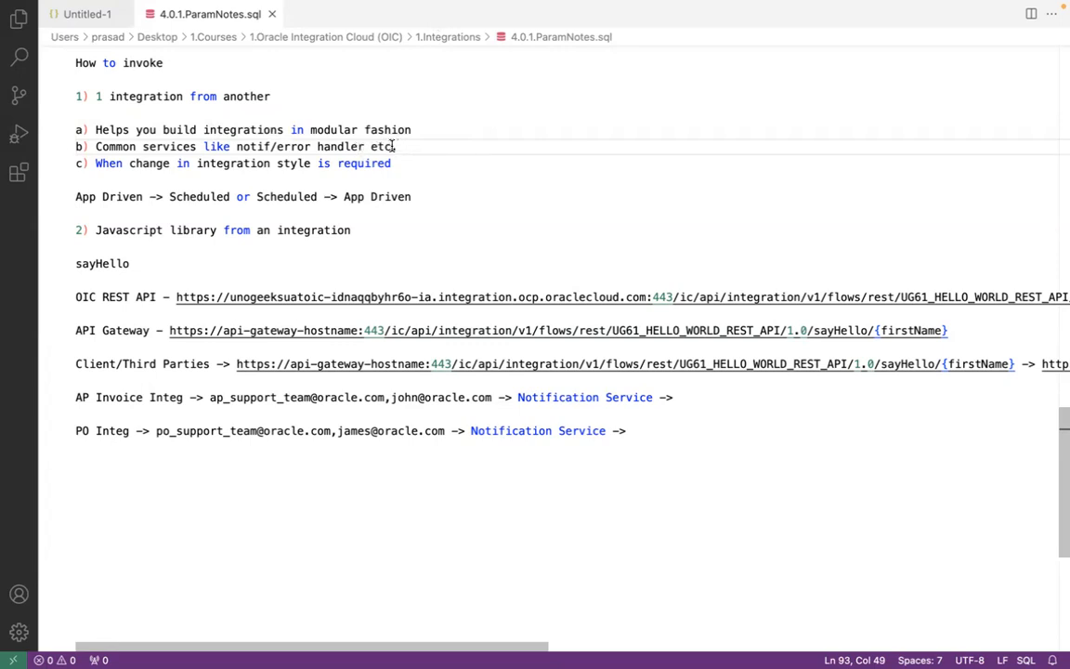
text(.)
click(263, 146)
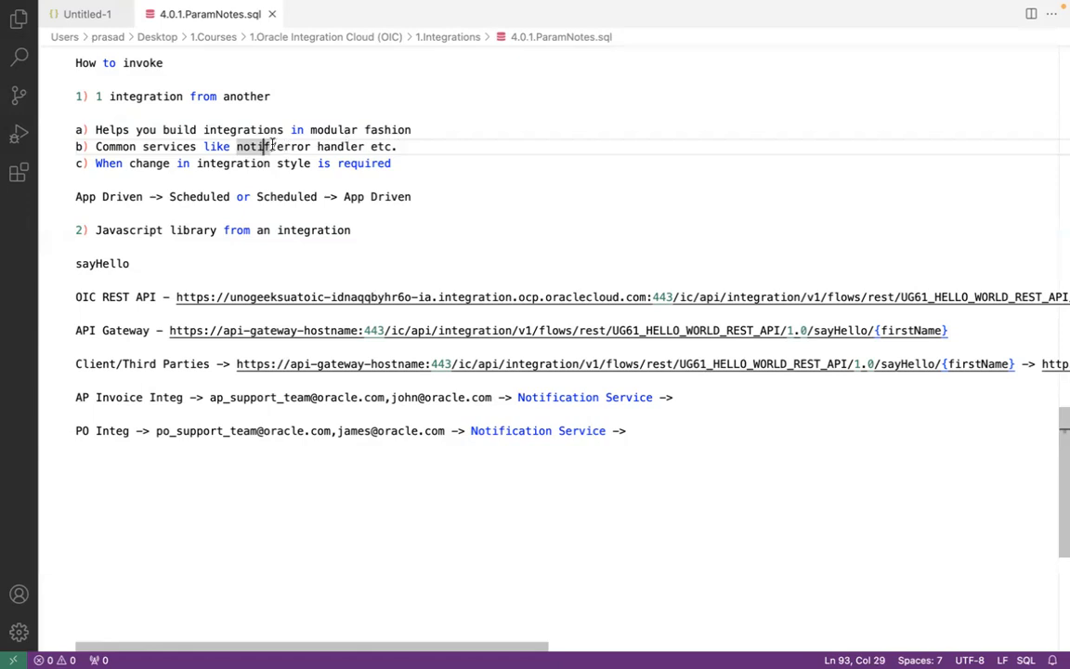
Step: Add two note lines under point b: "100 Integrations - Notif - 20 mins each" and "1 common notif service - 20 mins - Call this integration from all other integrations"
click(418, 146)
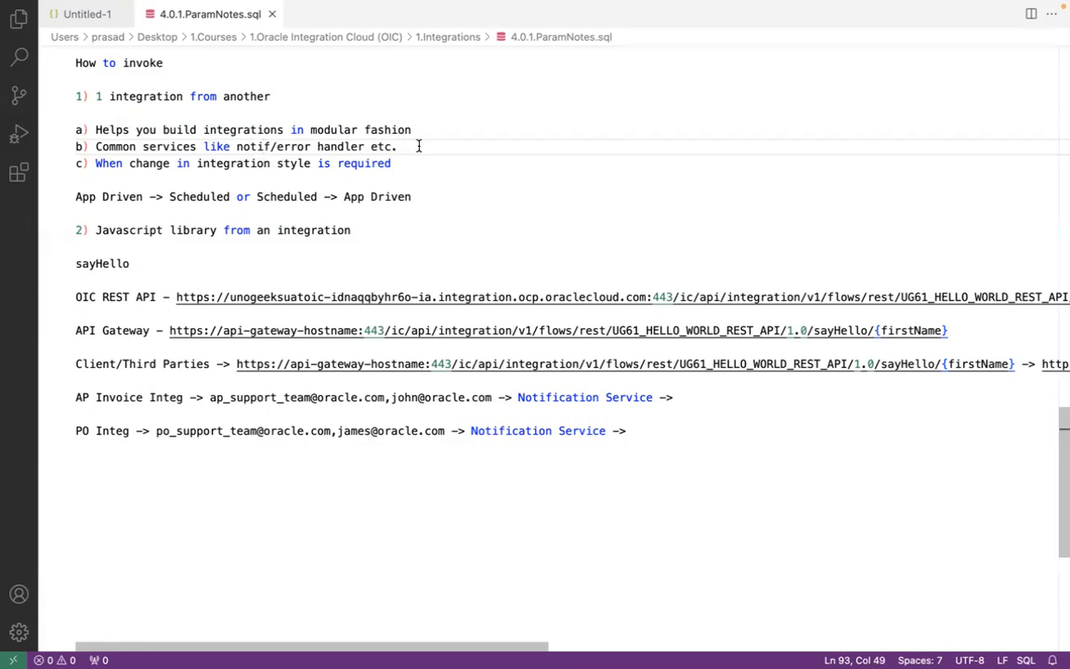
key(Return)
key(Return)
text(100 )
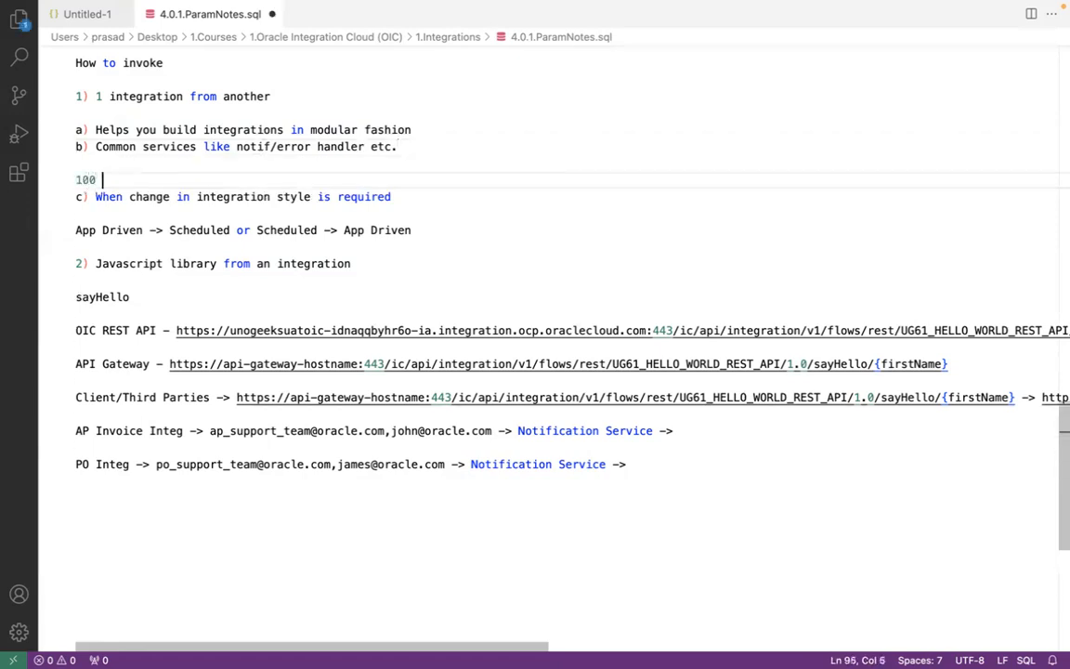
text(Integrations )
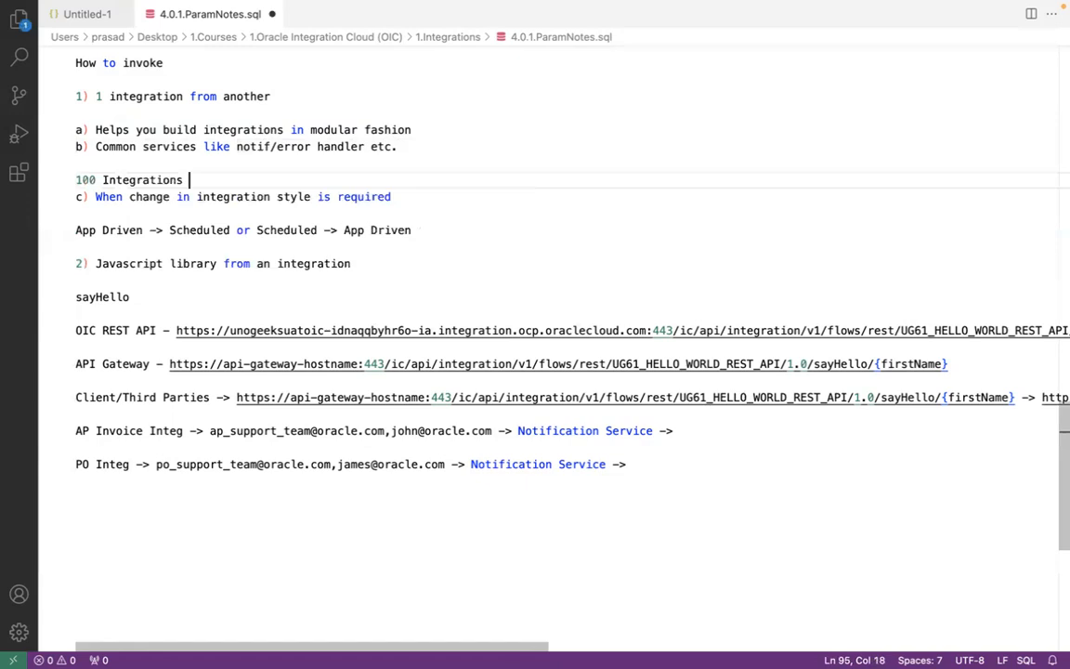
text(- Notif - 20 mins each)
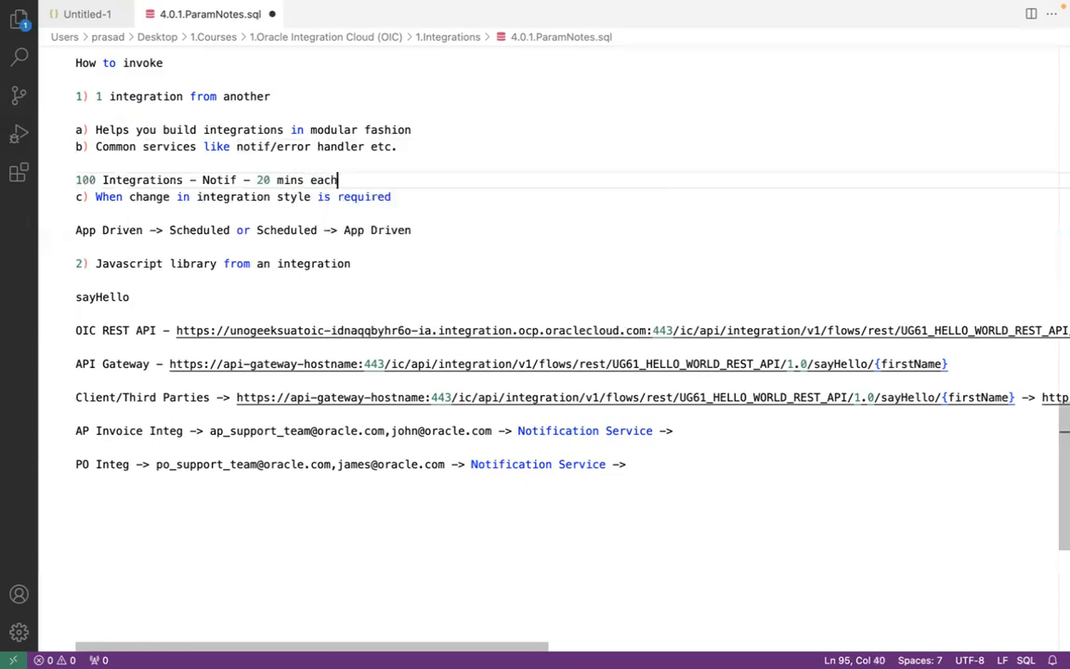
key(Return)
key(Return)
key(Up)
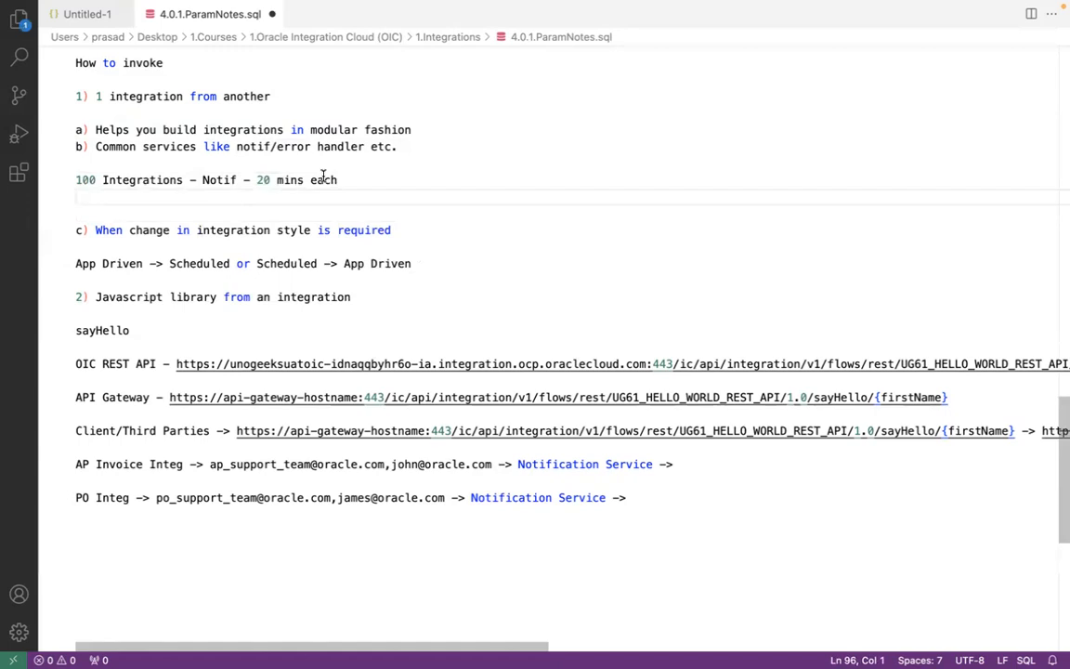
text(1 common no)
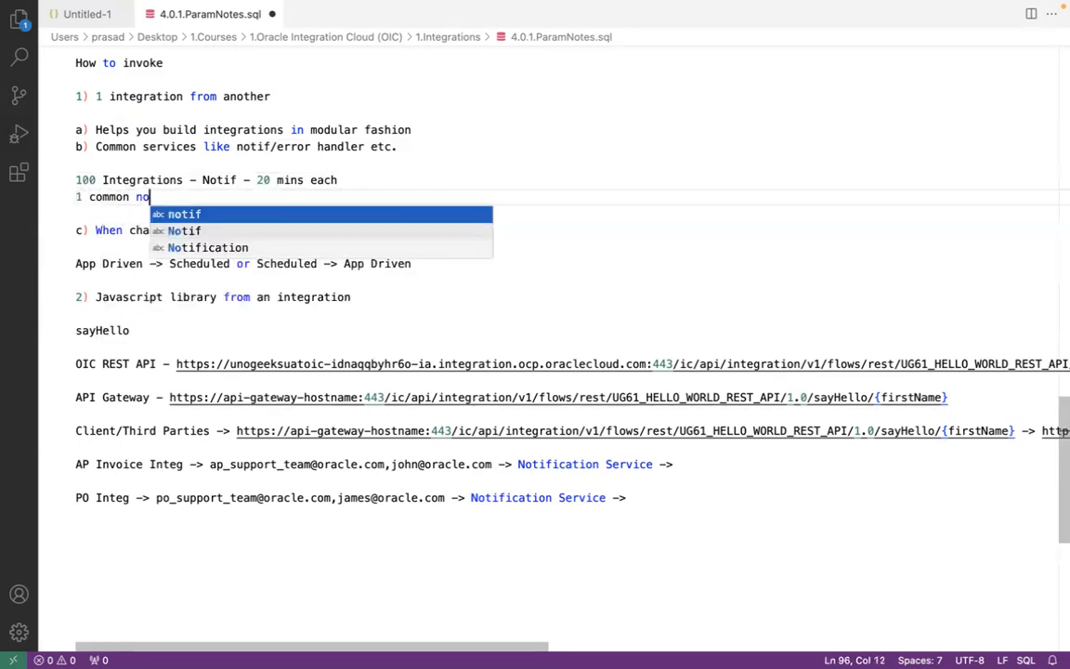
text(tif service )
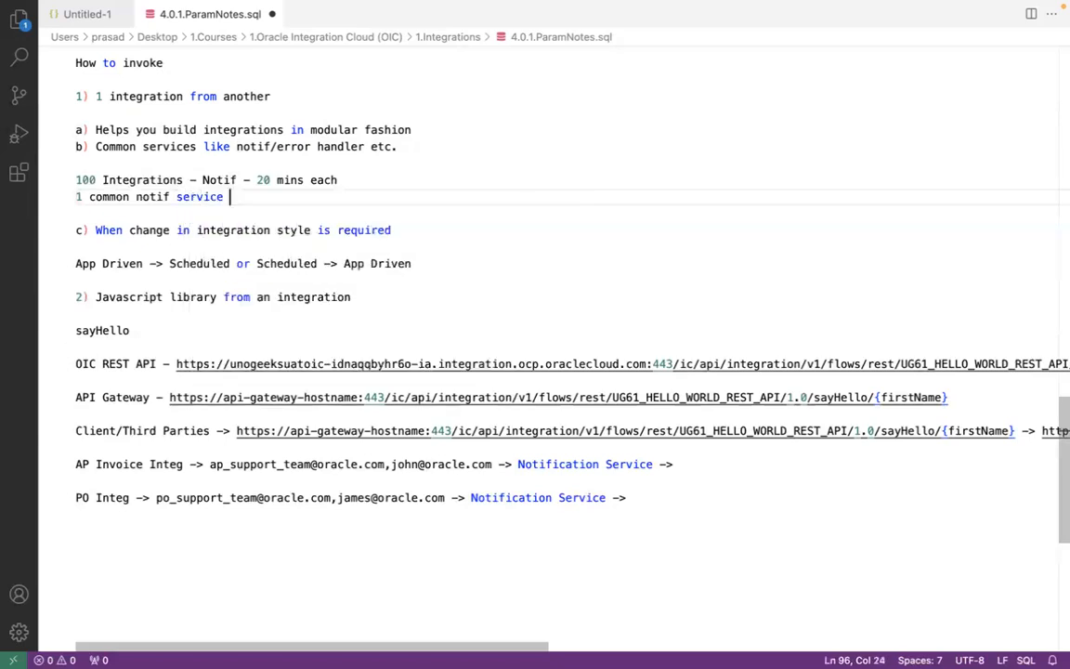
text(- 20 mins - Call this)
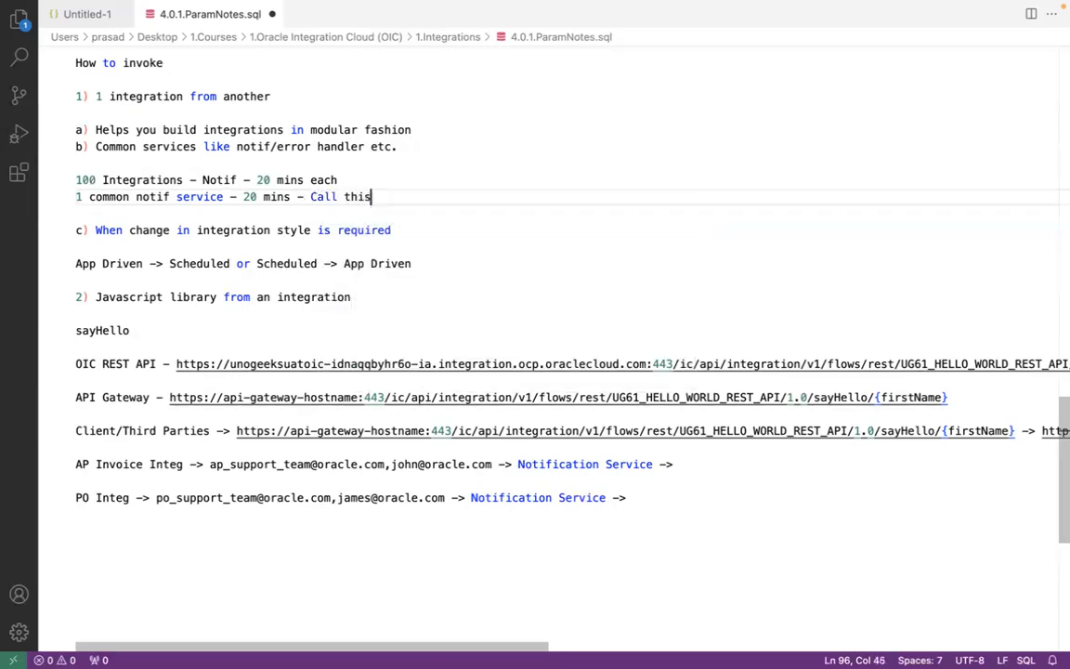
text( integratio)
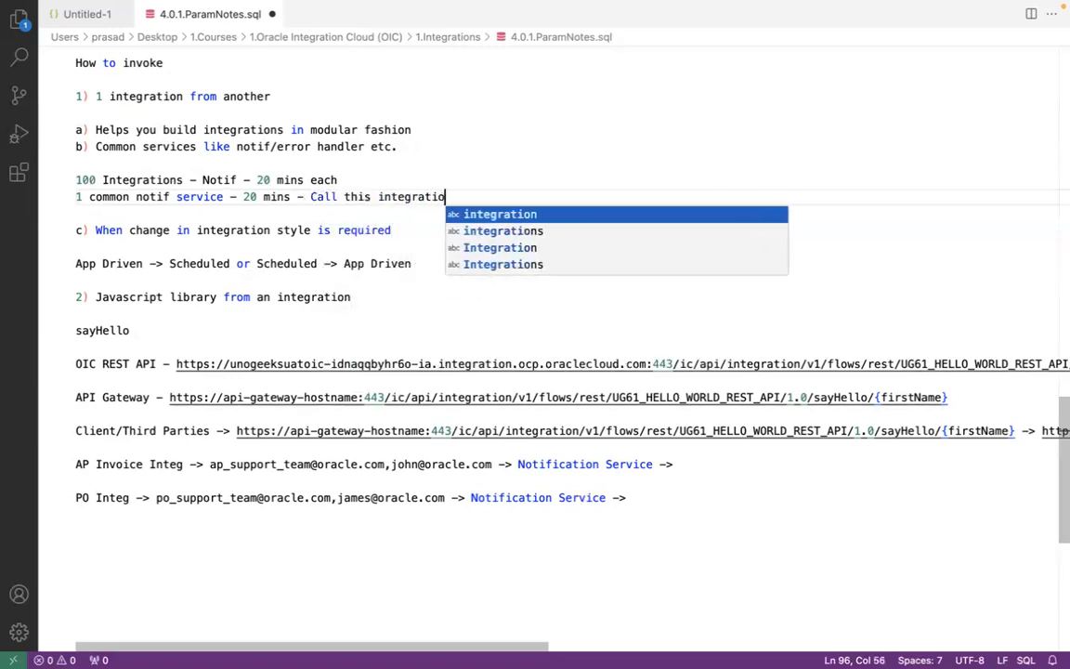
text(n from all other)
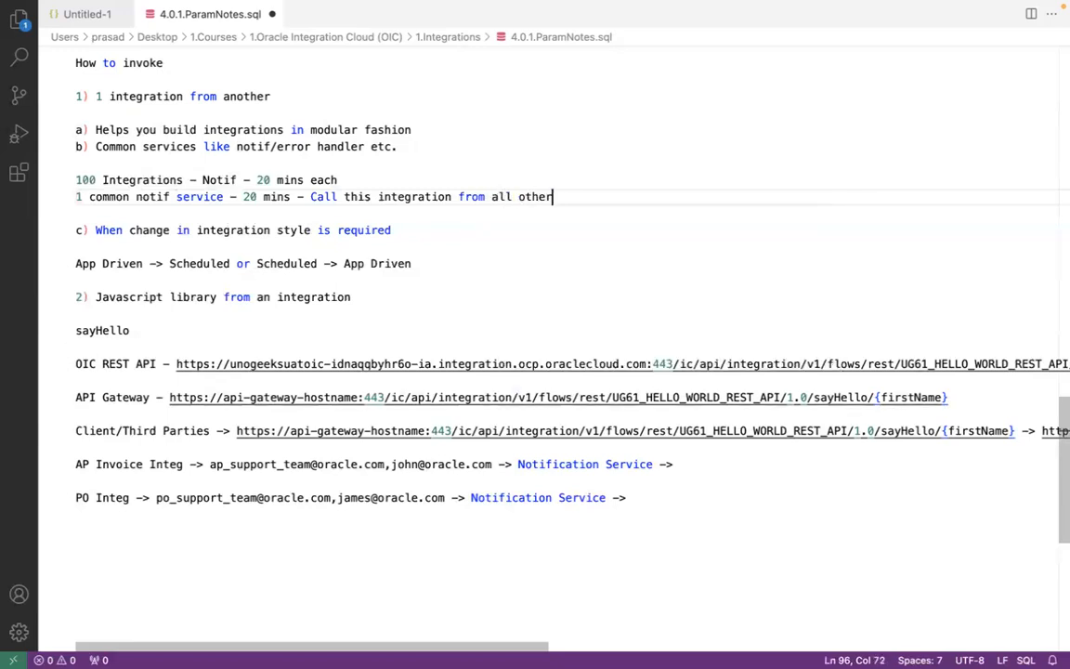
text( integrations)
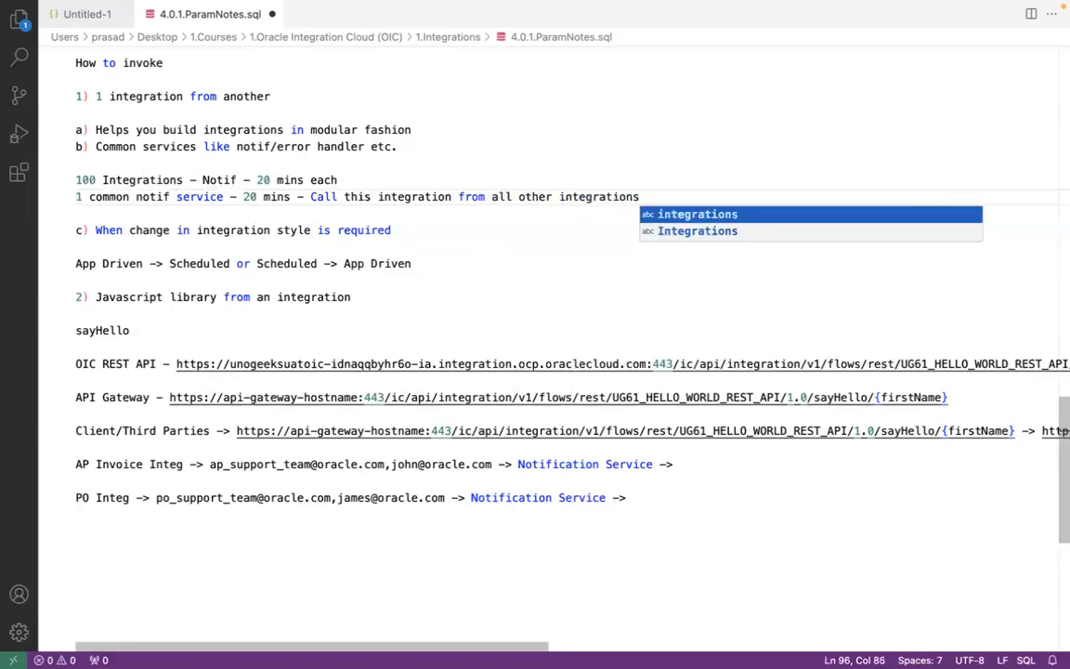
Step: Review the notes on common notification services and when a change in integration style is required
click(159, 208)
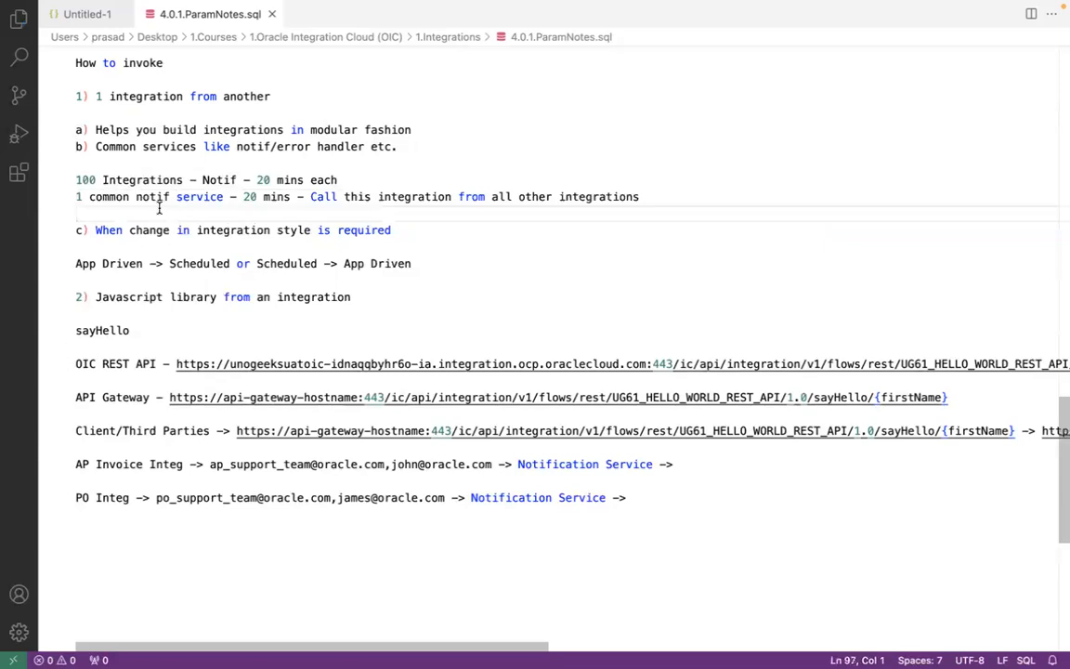
click(154, 179)
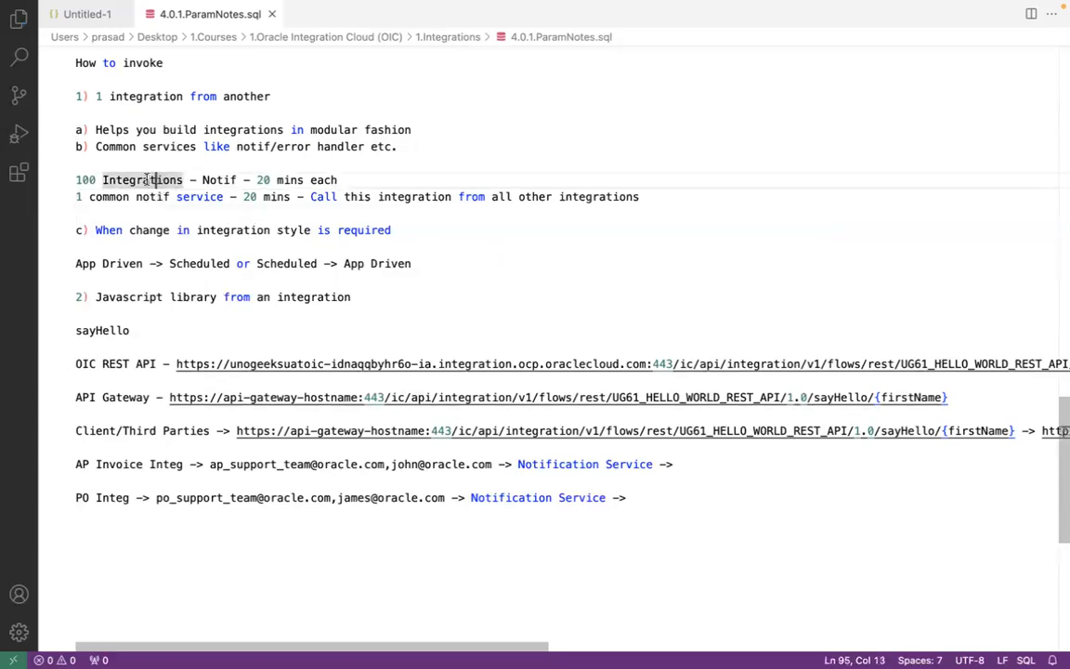
click(216, 179)
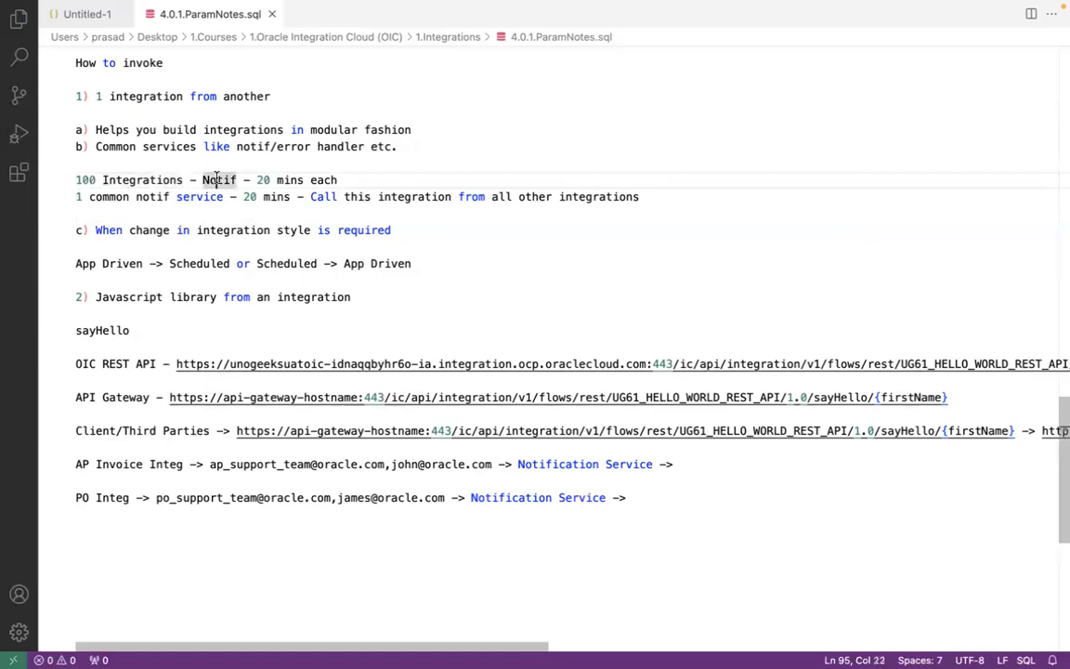
click(94, 179)
click(180, 196)
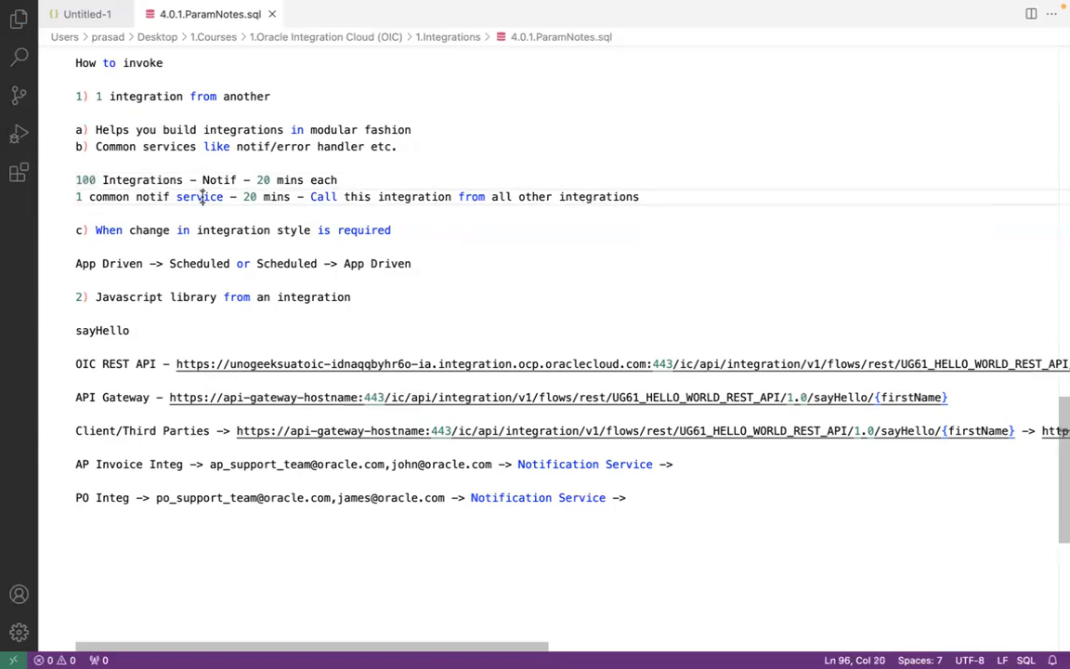
click(254, 195)
click(210, 196)
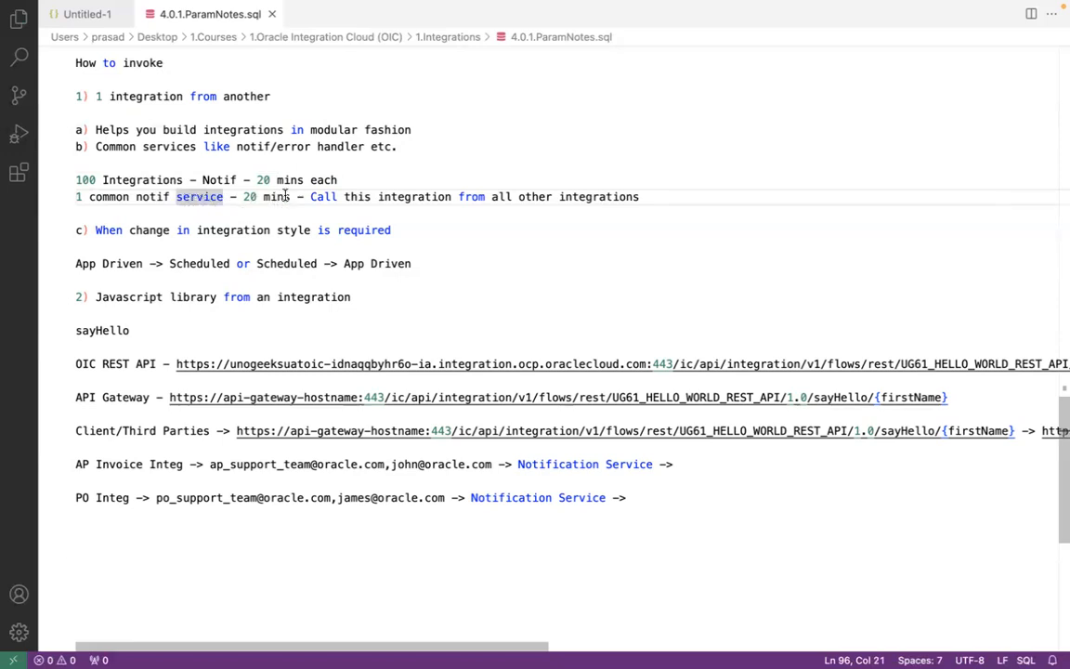
click(617, 196)
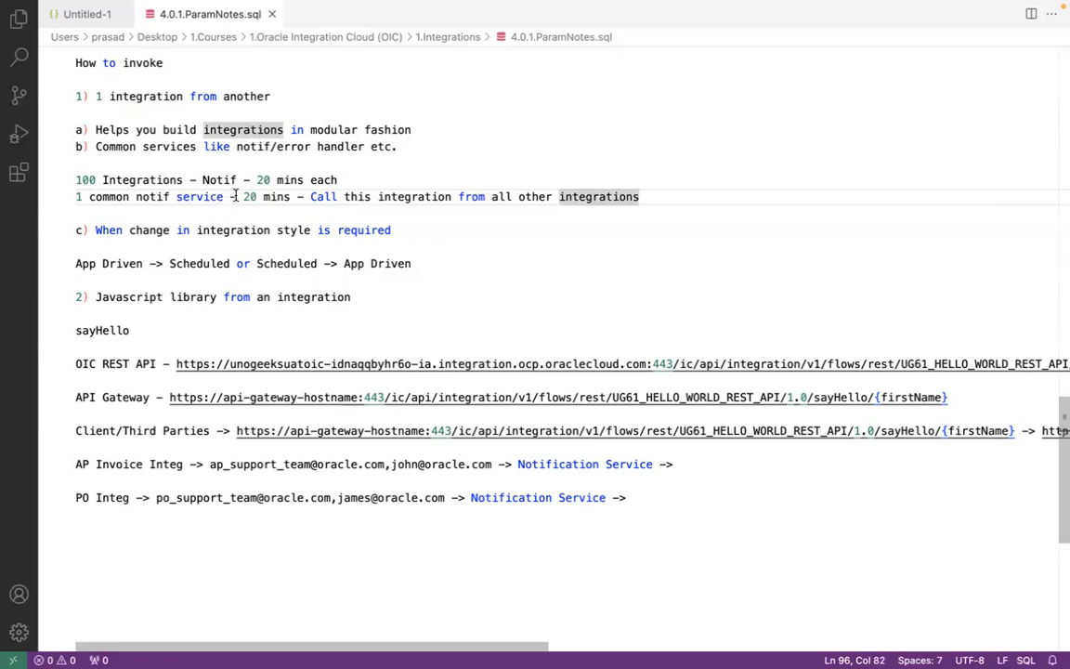
click(416, 232)
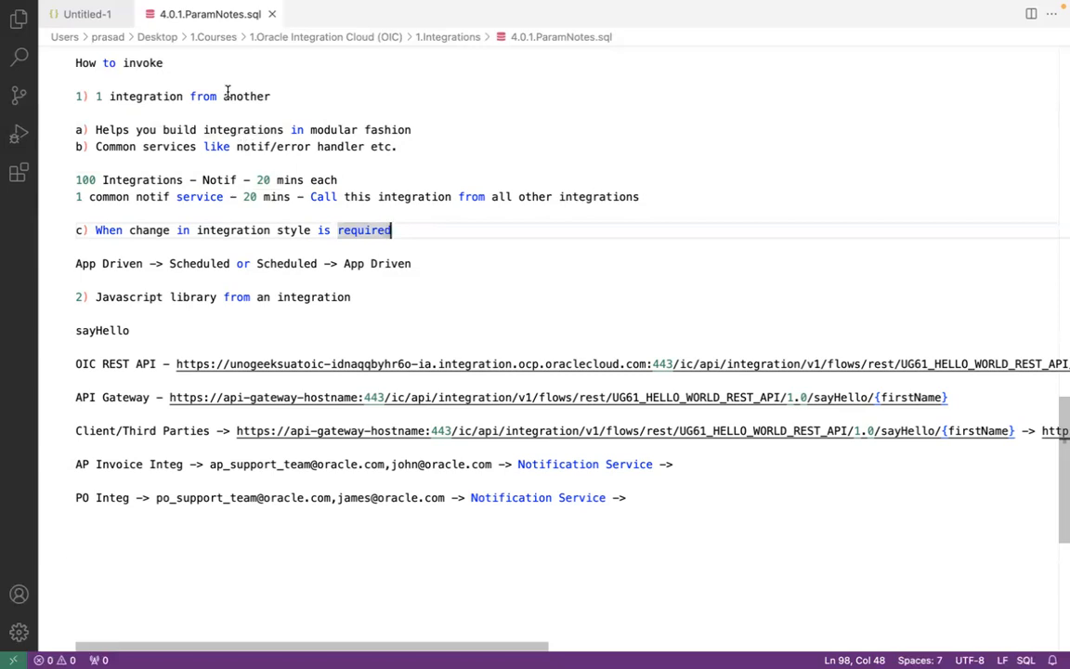
click(230, 231)
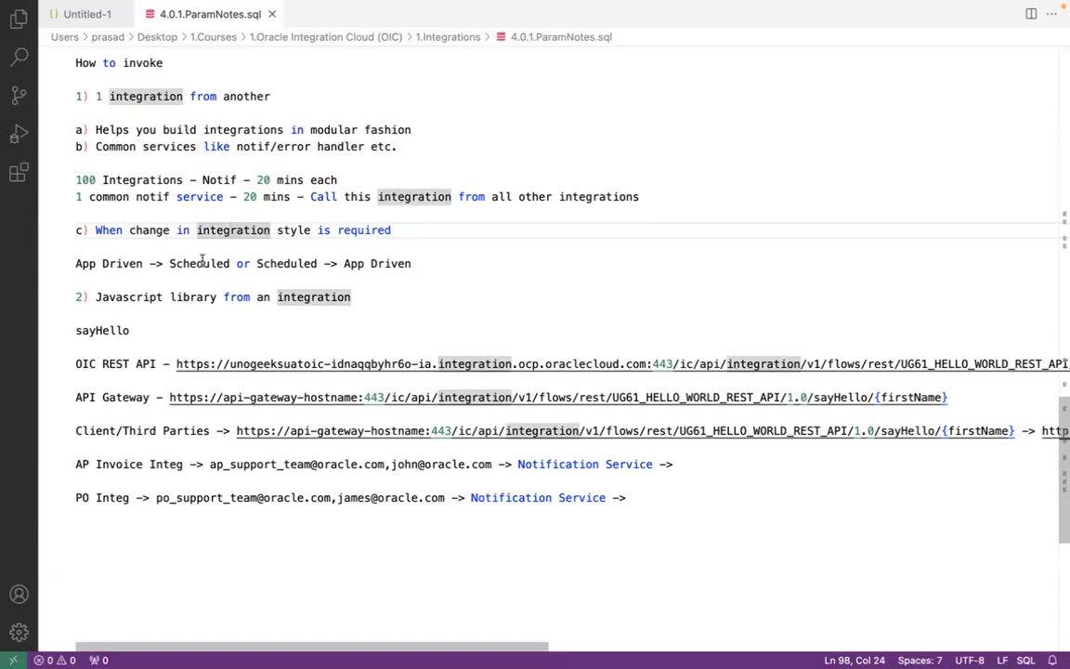
click(129, 264)
Step: Close the activity stream, return to the UG63 project and open the Create integration options for a new integration
key(super+Tab)
key(super+Tab)
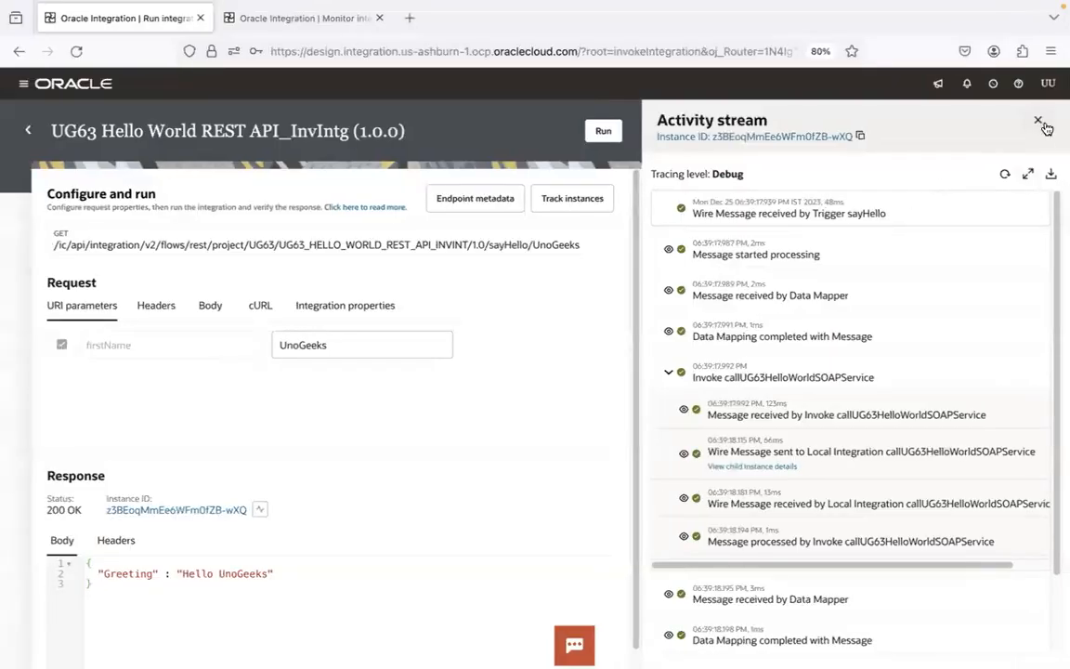
click(1037, 119)
click(27, 130)
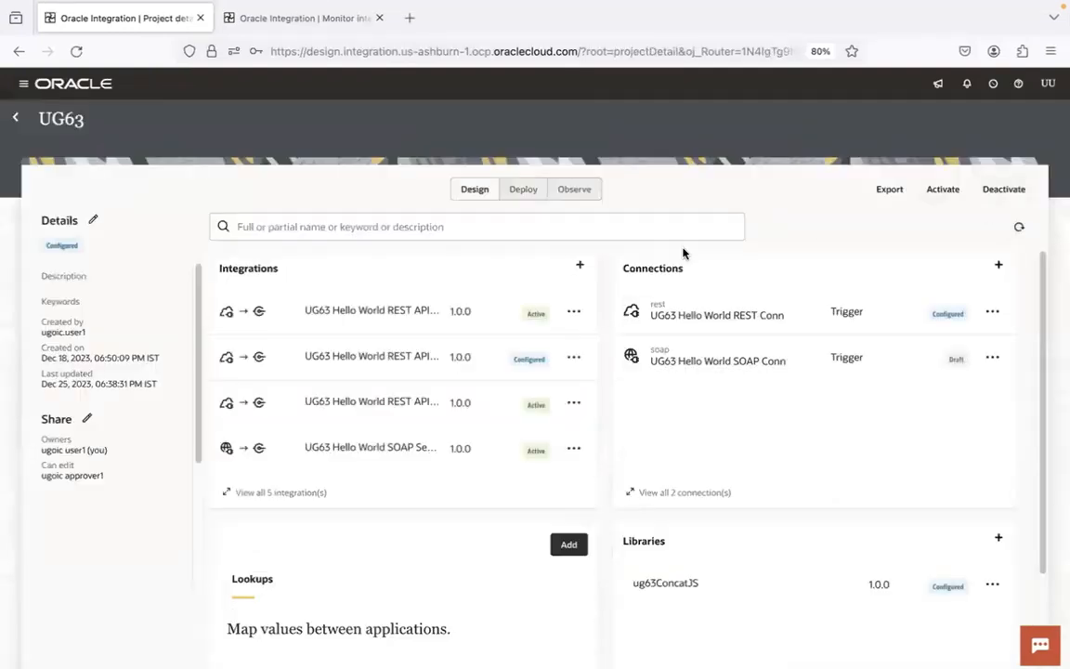
click(580, 265)
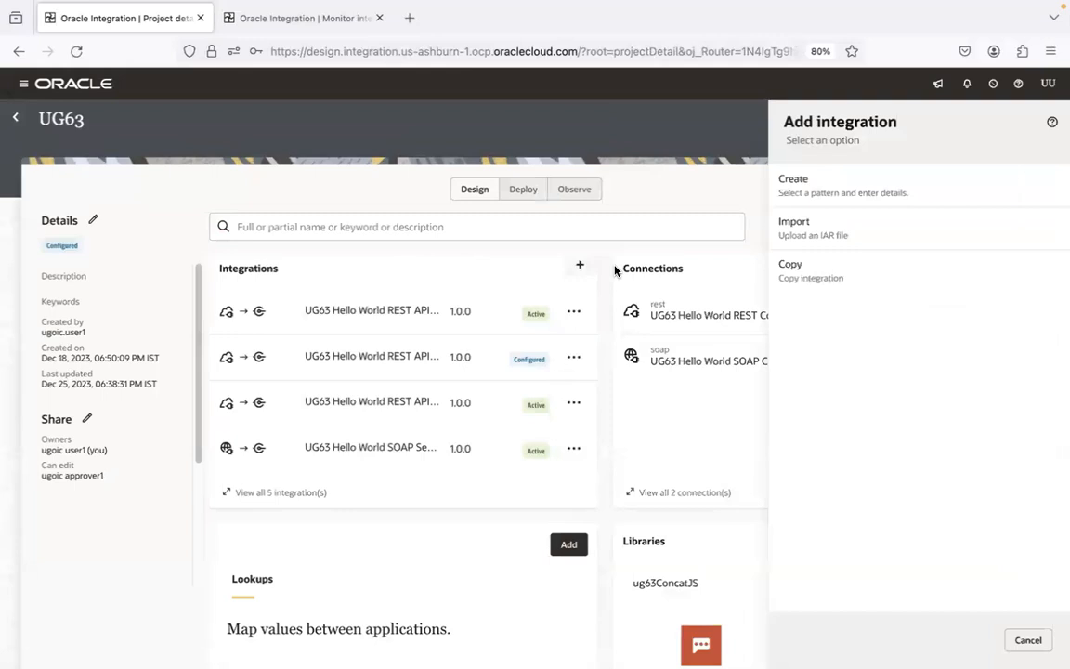
click(843, 195)
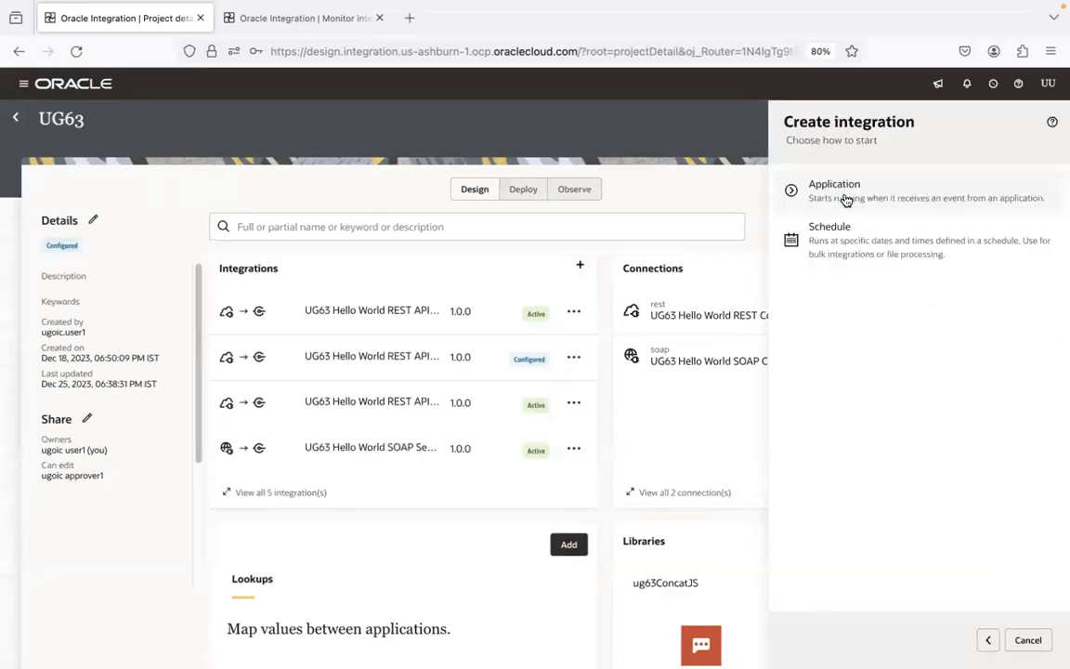
Step: Compare the App Driven and Scheduled notes with the Application and Schedule integration styles offered for creation
key(ctrl+Right)
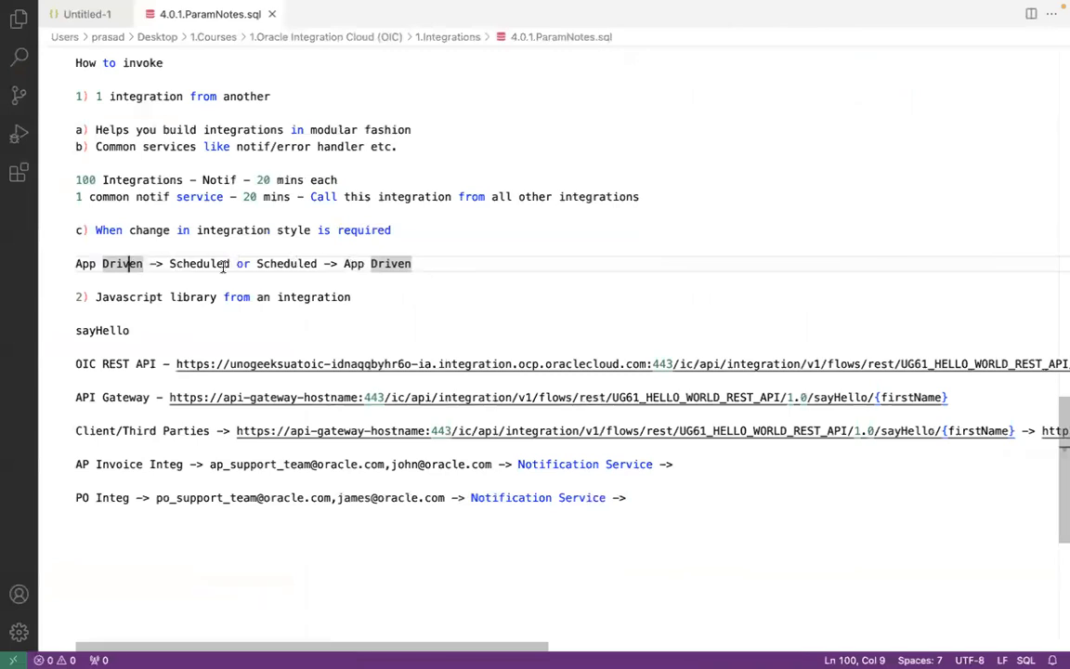
click(149, 263)
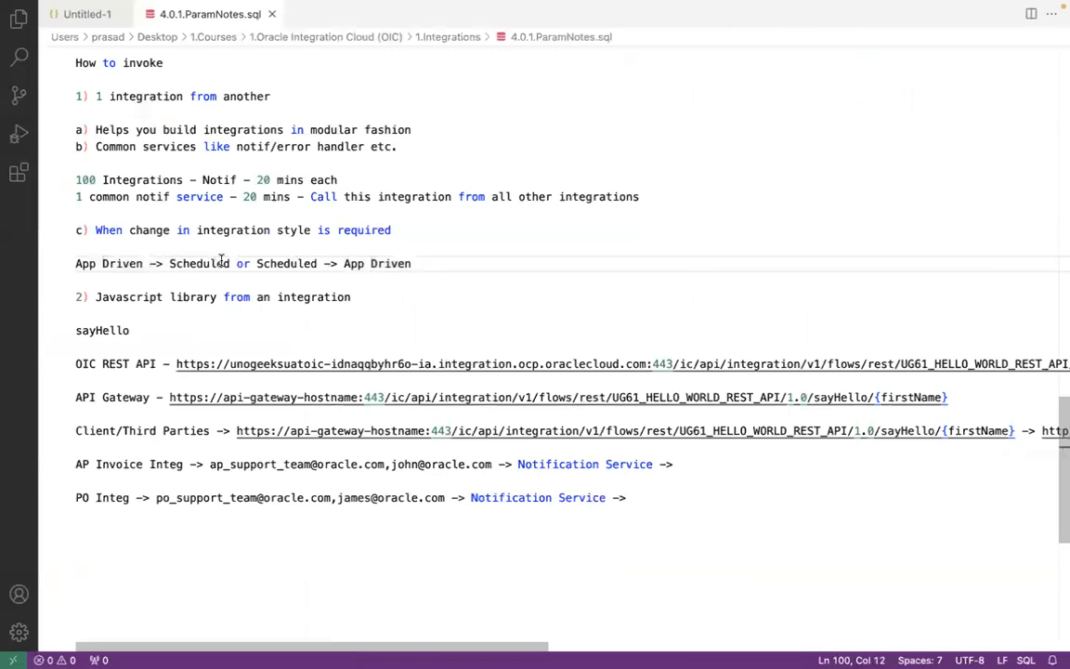
click(222, 263)
click(290, 263)
click(418, 262)
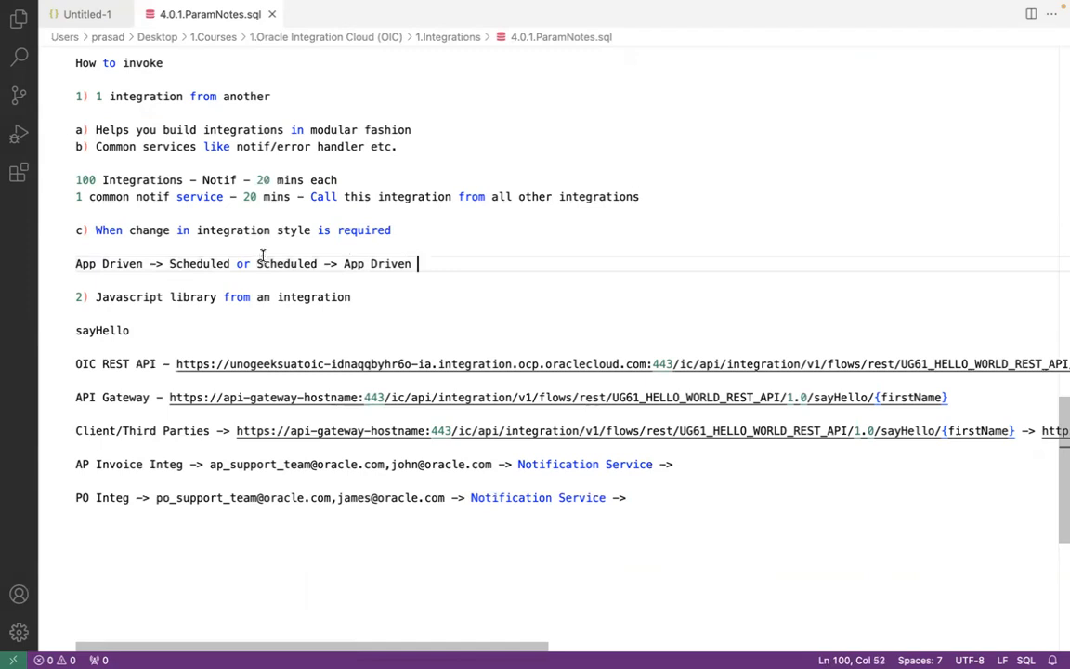
click(136, 263)
click(141, 262)
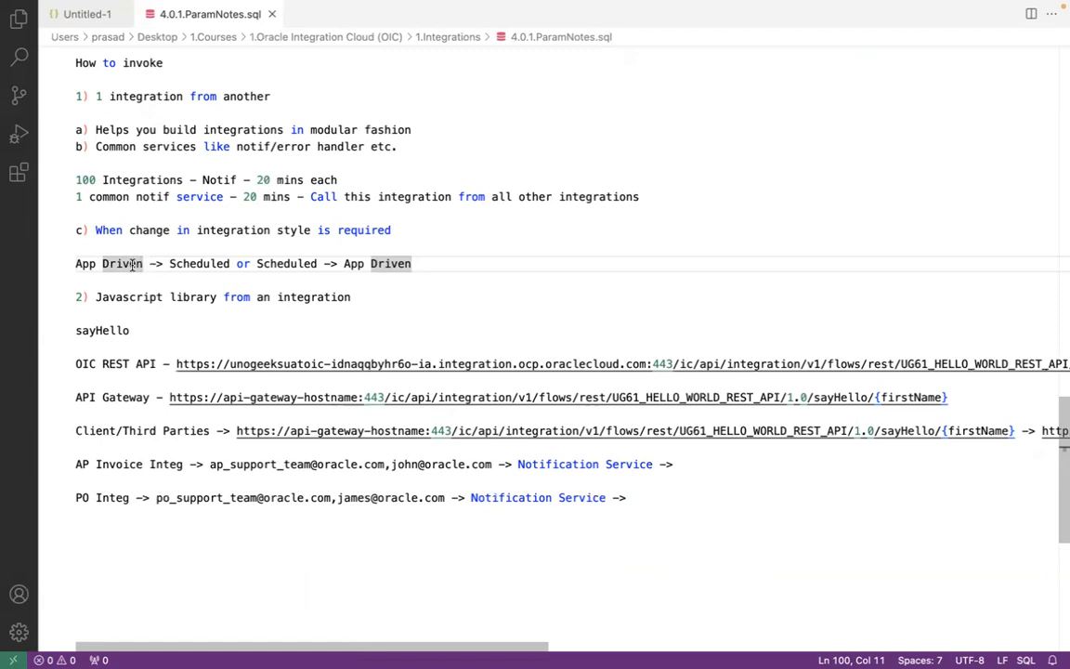
click(201, 264)
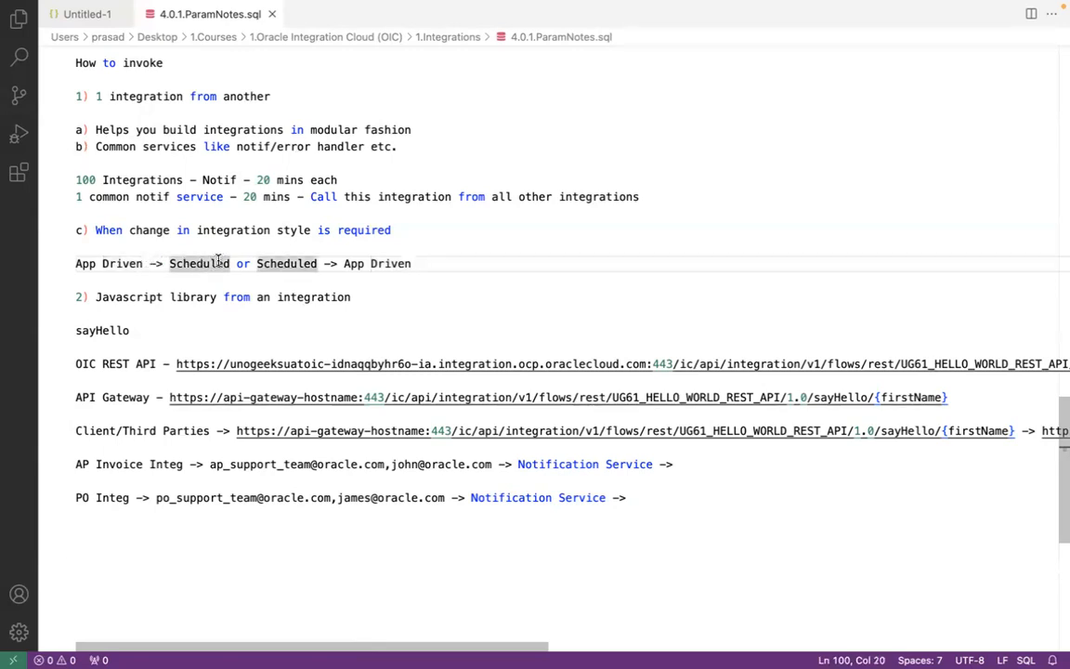
click(115, 262)
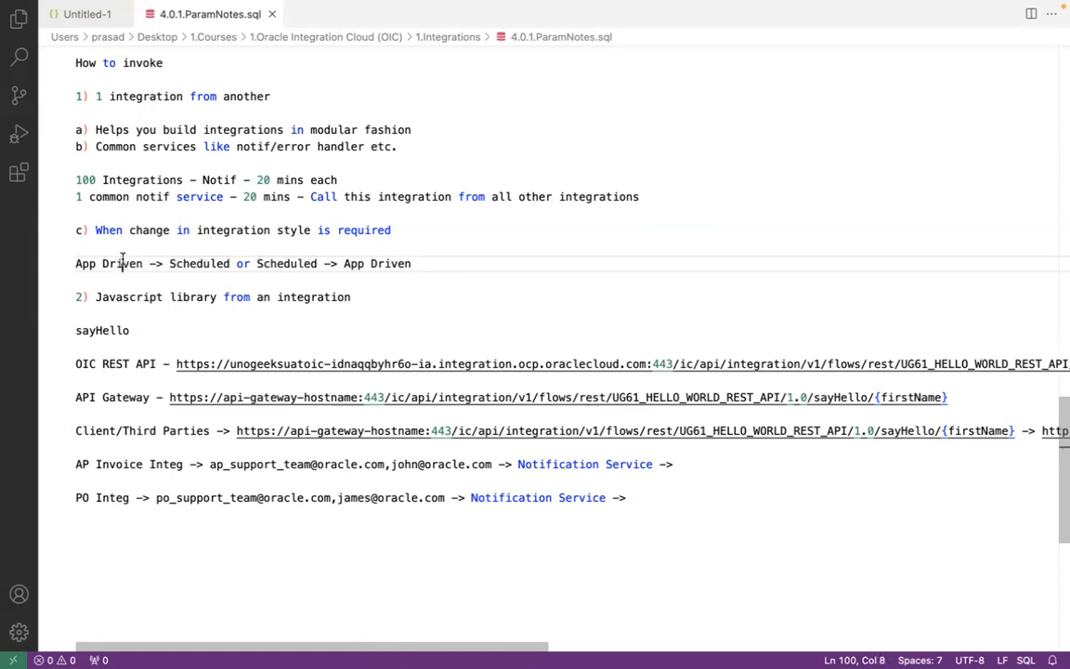
click(200, 263)
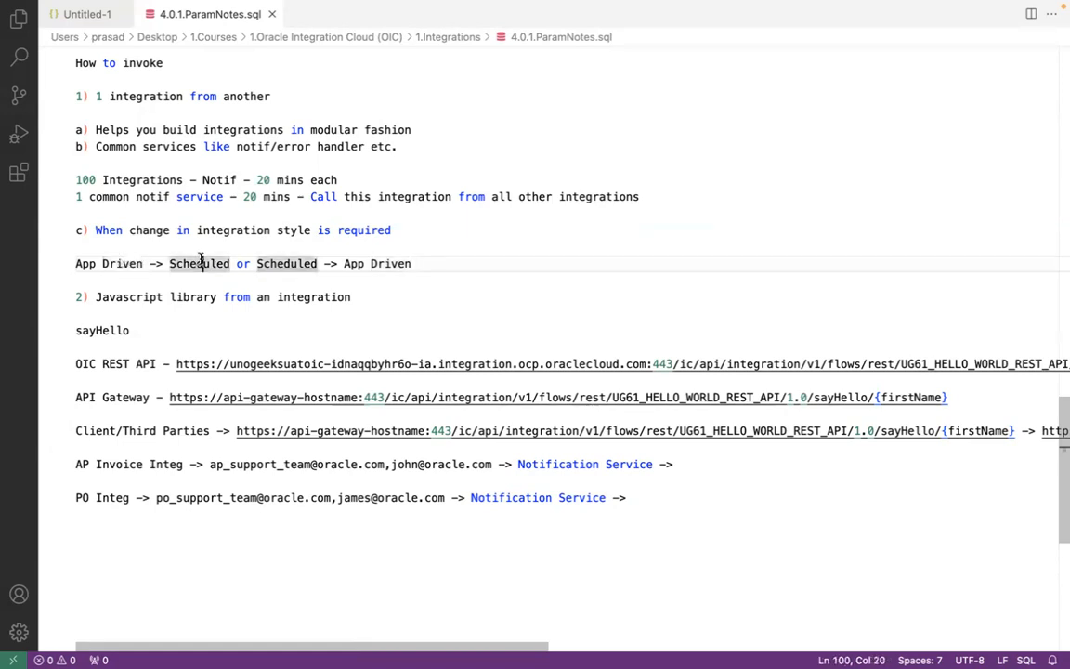
key(super+Tab)
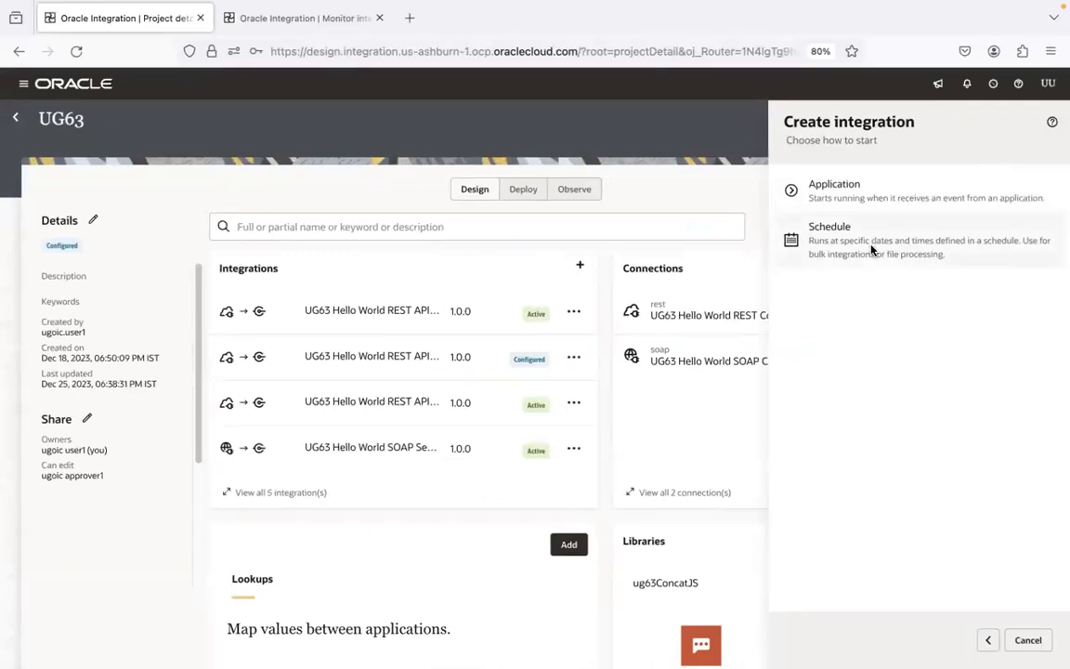
key(super+Tab)
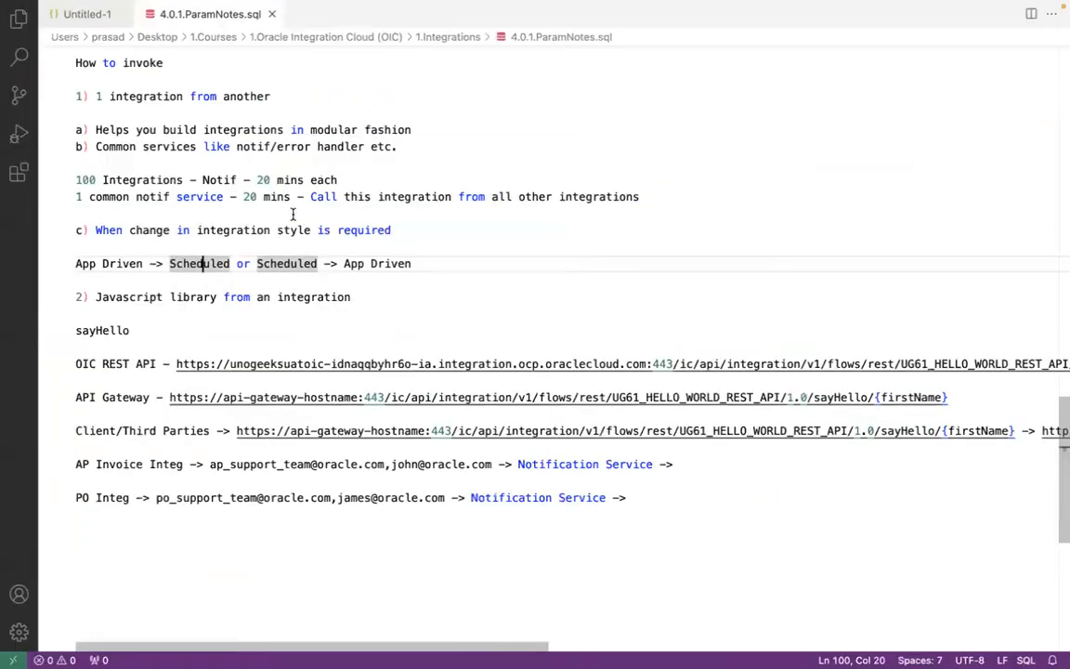
key(super+Tab)
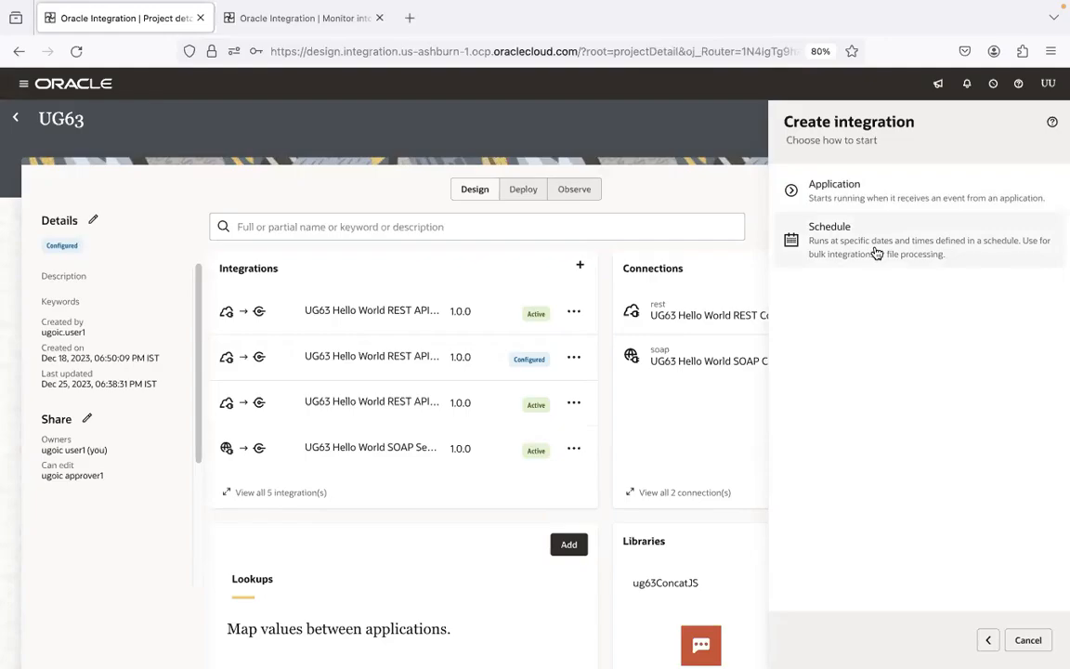
key(ctrl+Right)
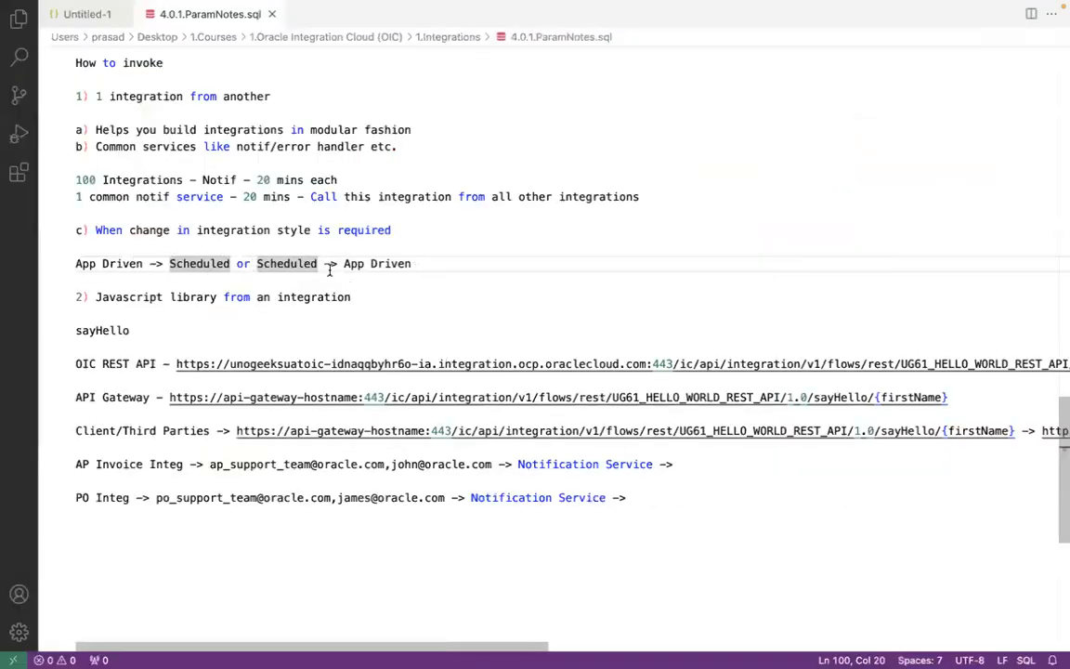
key(ctrl+Left)
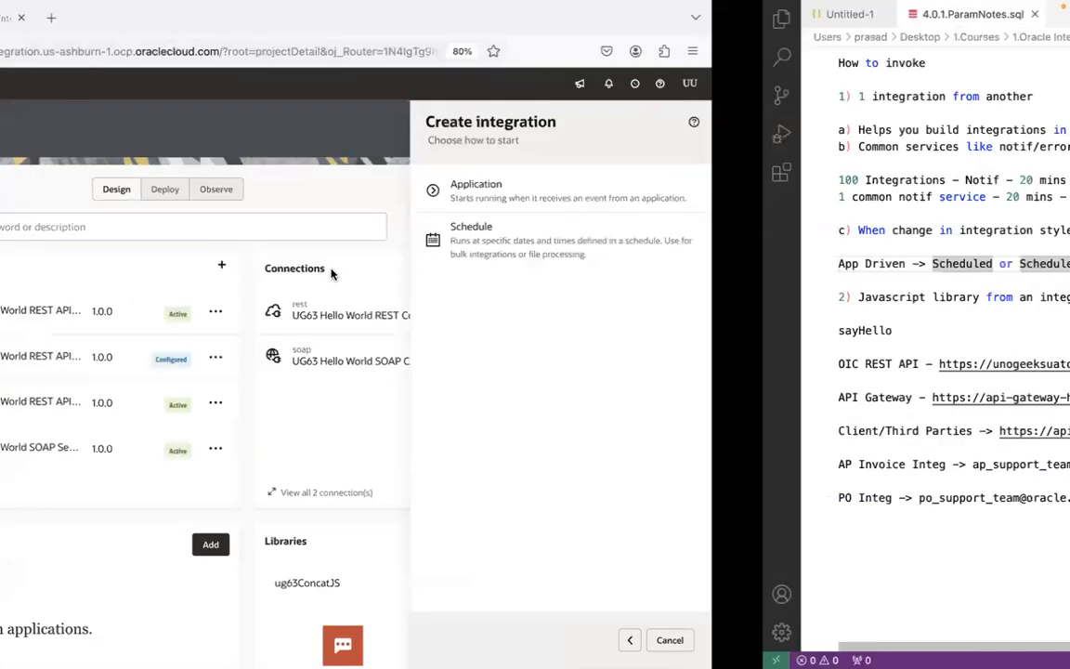
Step: Review the note line on changing integration style between App Driven and Scheduled
key(ctrl+Right)
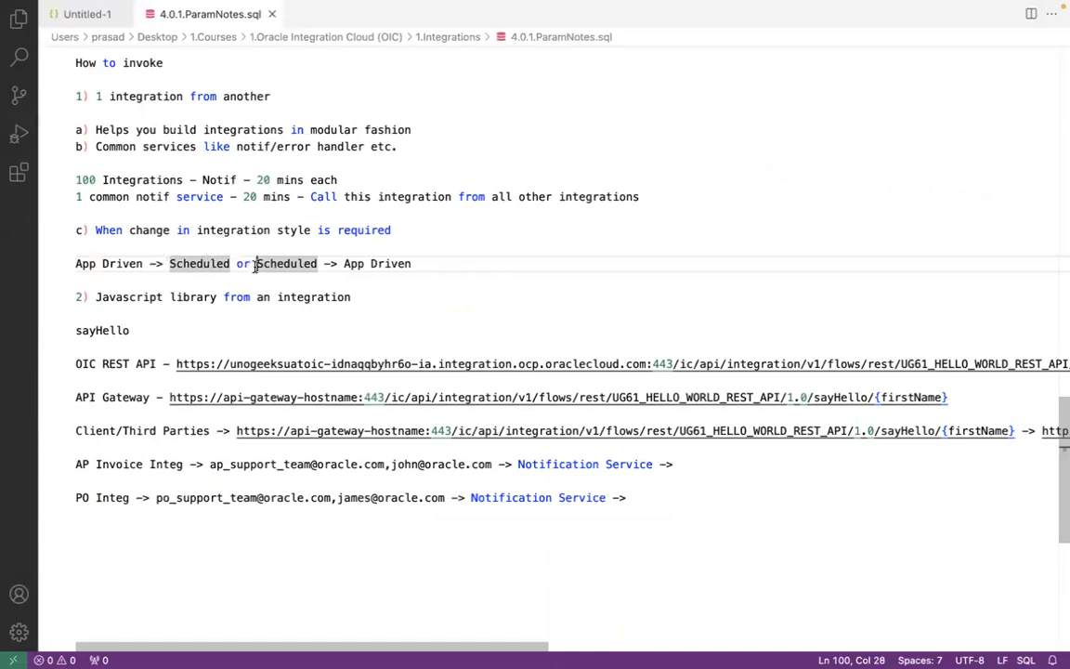
shift+click(441, 264)
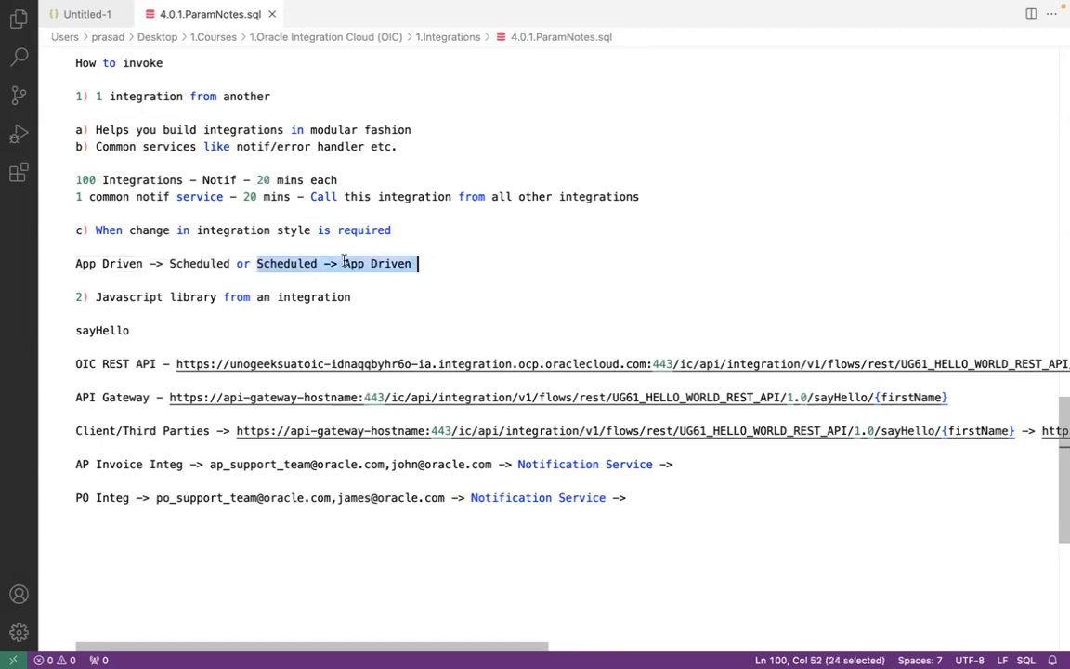
click(257, 264)
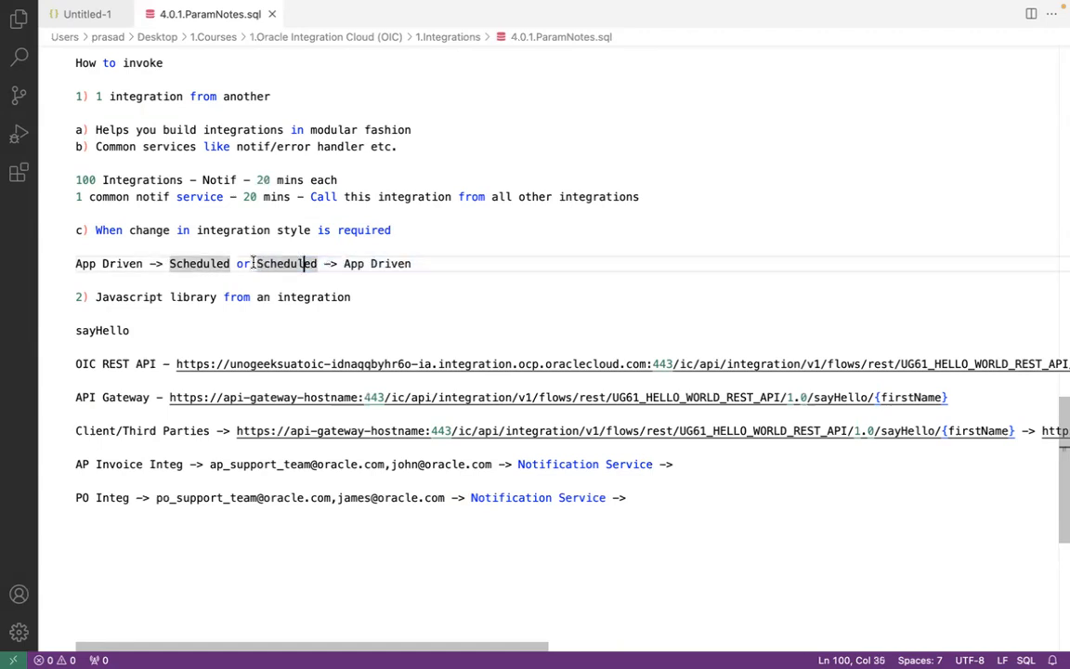
shift+click(444, 263)
click(374, 263)
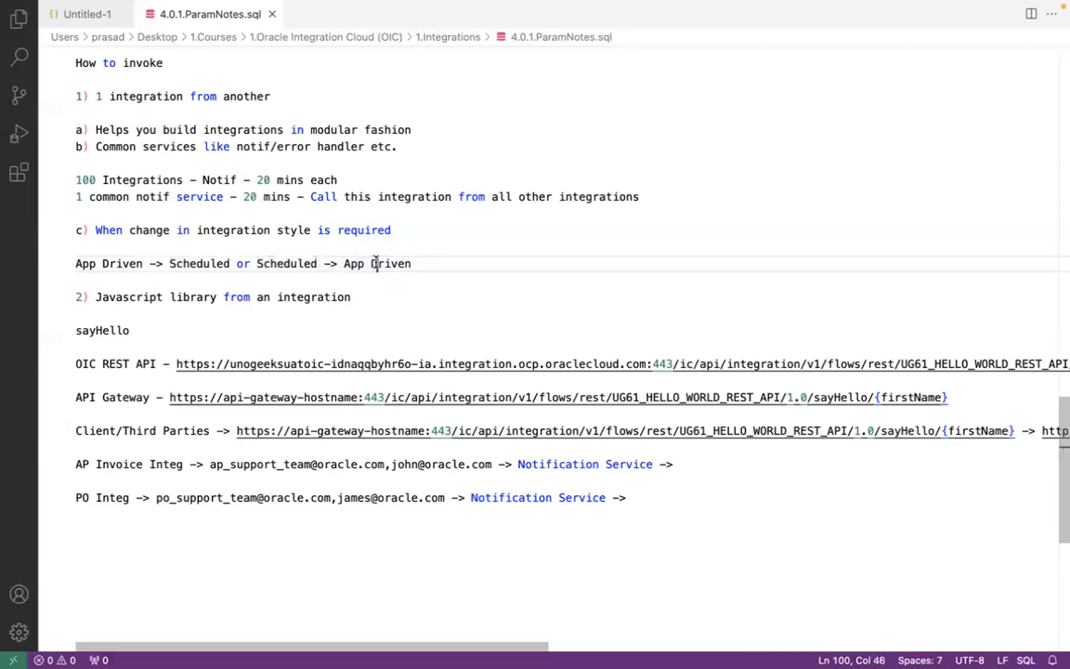
click(229, 264)
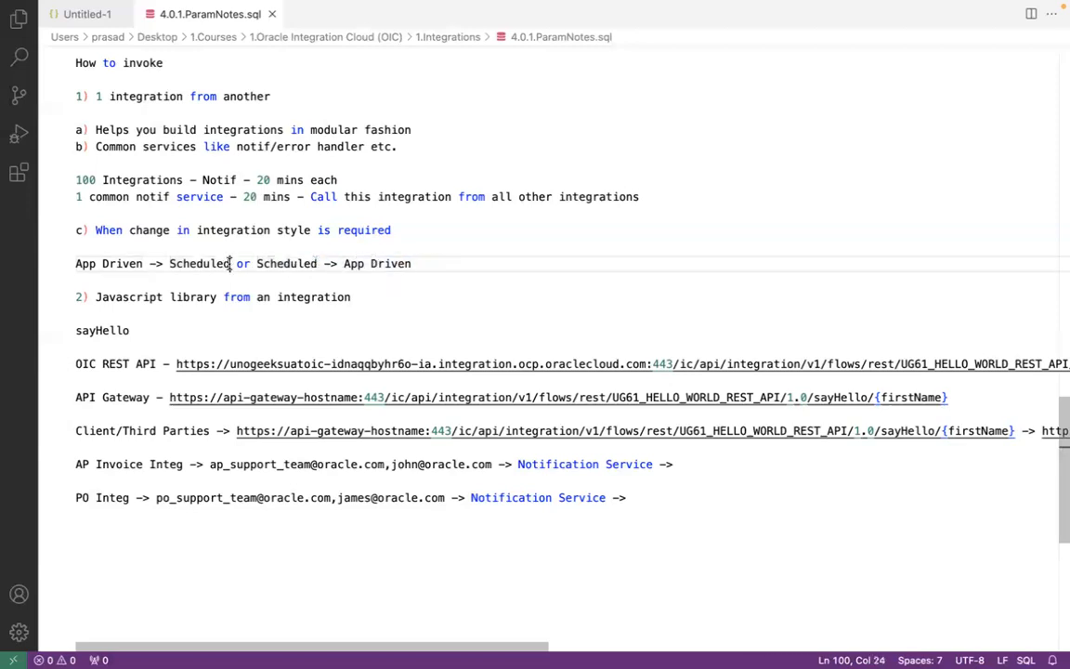
shift+click(74, 264)
click(303, 269)
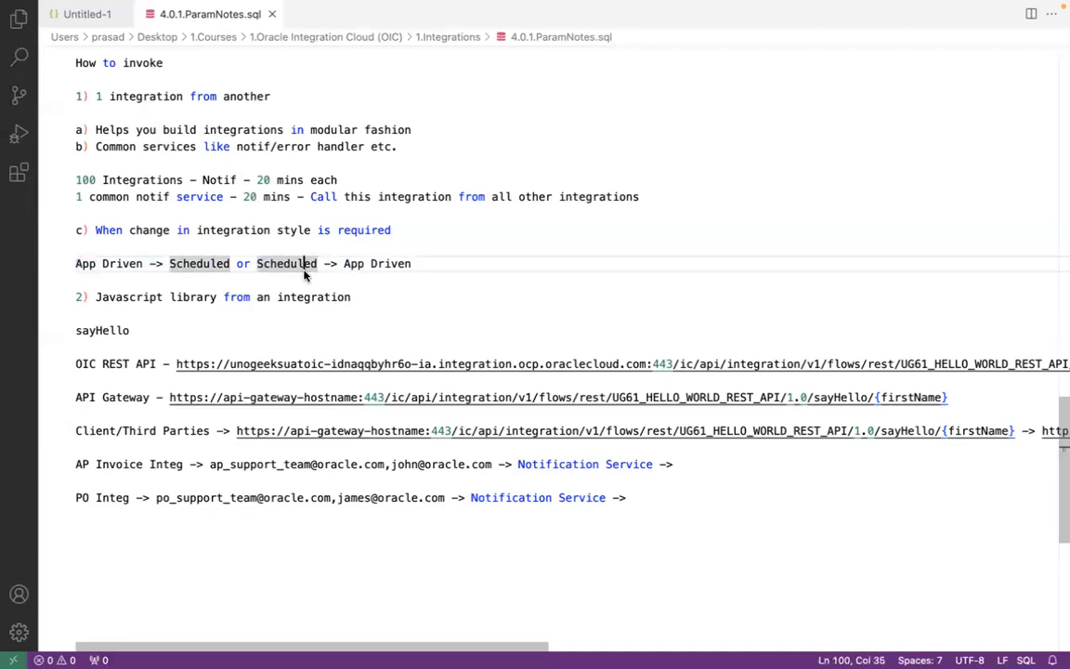
Step: Switch to the browser and open the RDP File Transfer Service integration from the Design integrations list
key(super+Tab)
click(14, 119)
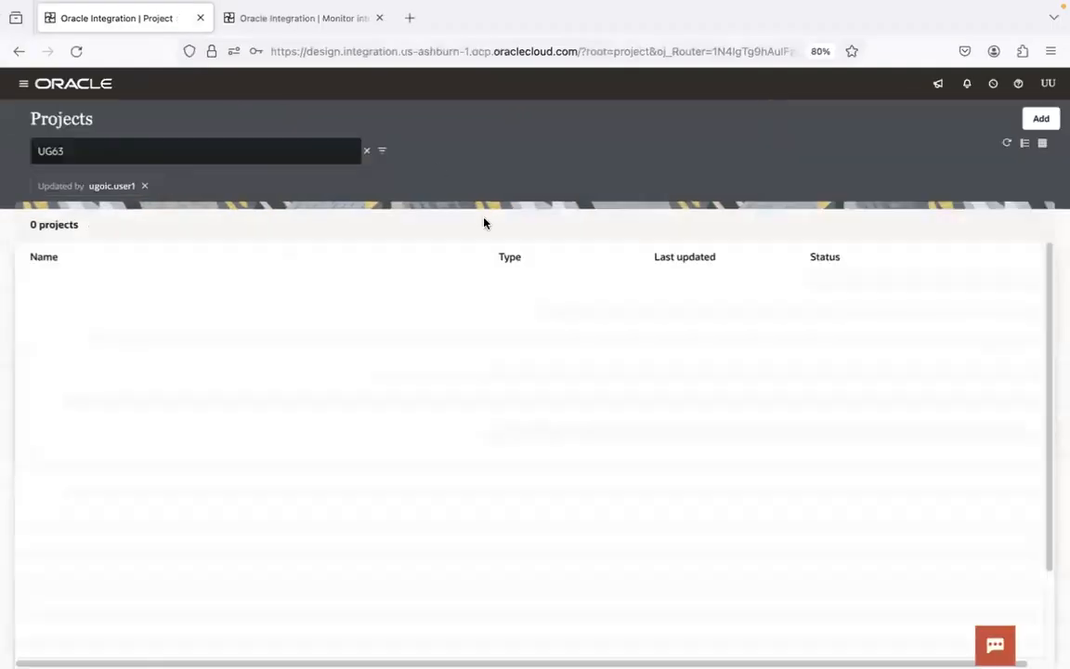
click(23, 84)
click(91, 175)
click(112, 122)
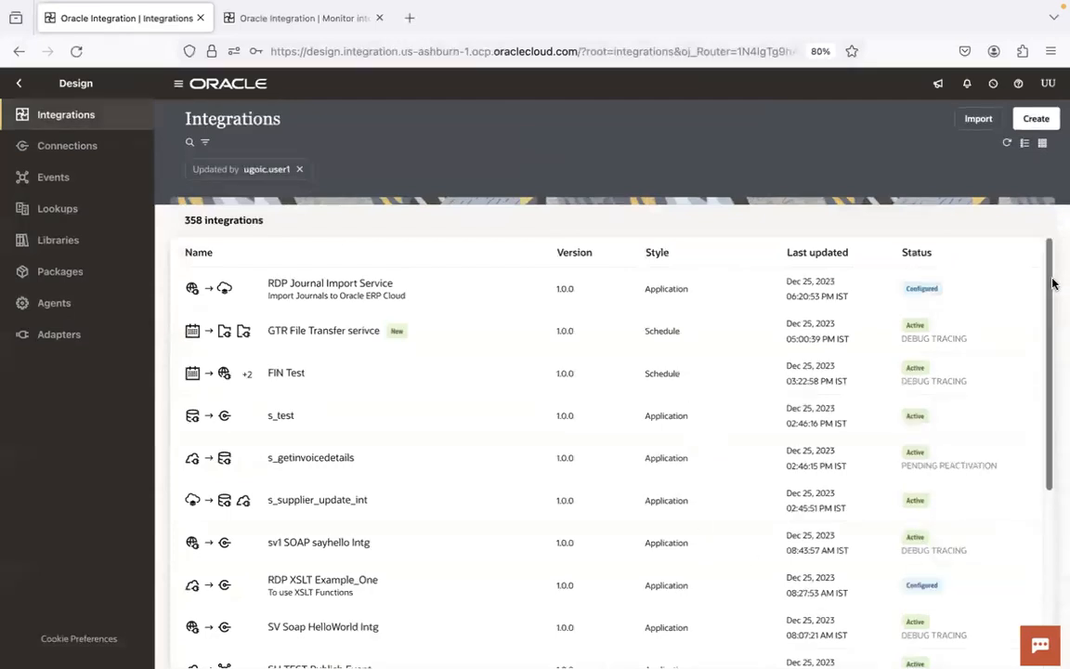
scroll(1048, 371, down, 5)
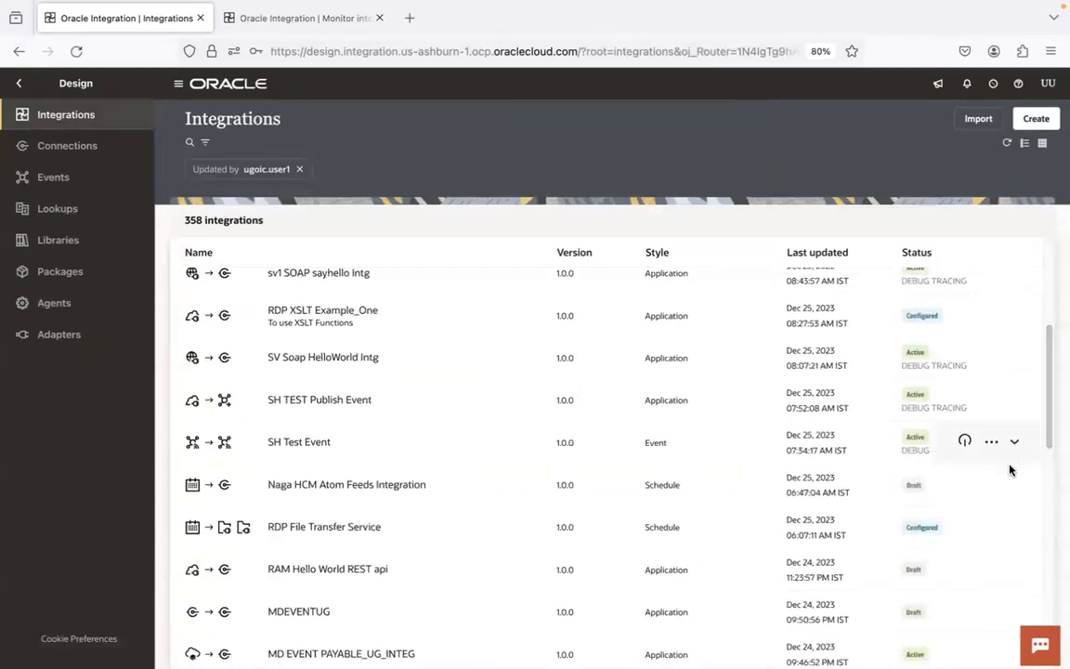
click(370, 528)
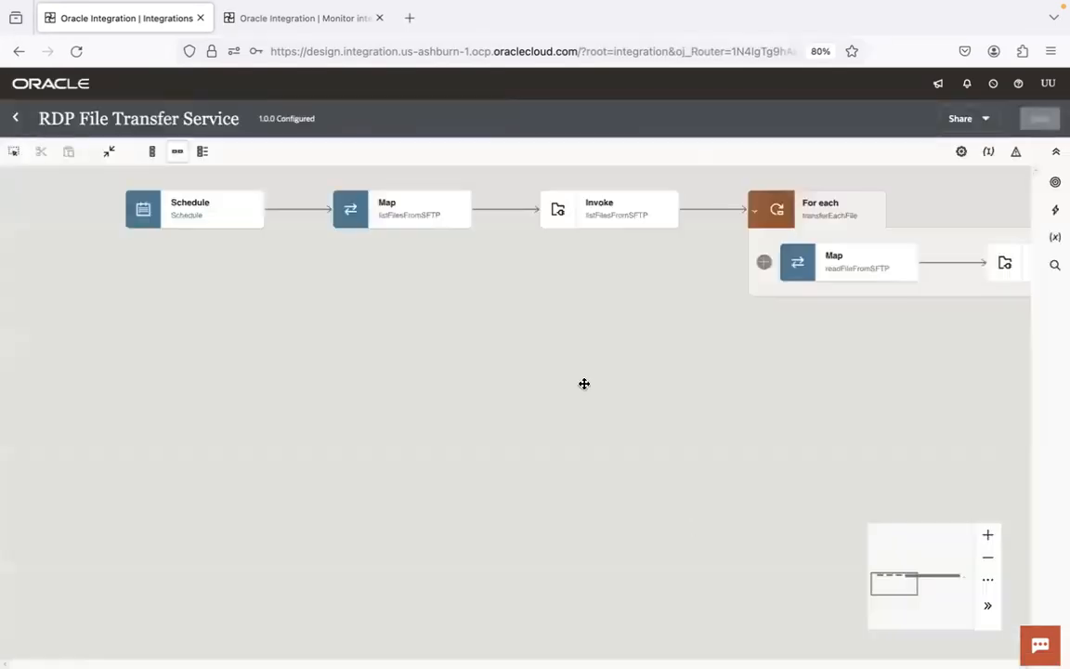
Step: Open the Replace options for the Schedule trigger to view the available trigger connections
click(250, 217)
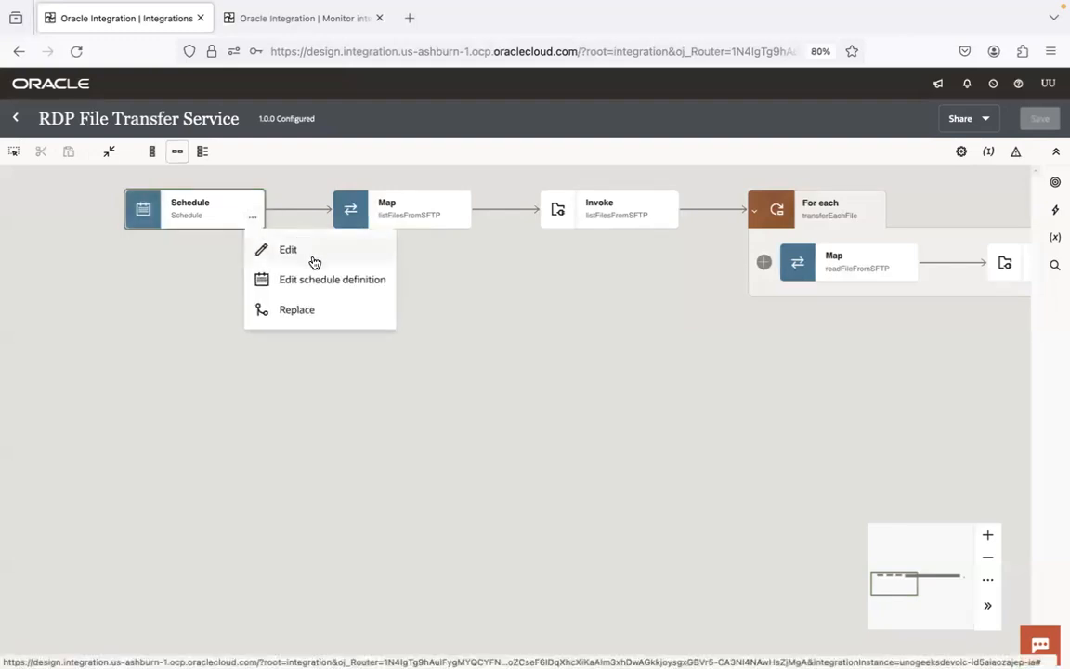
click(305, 317)
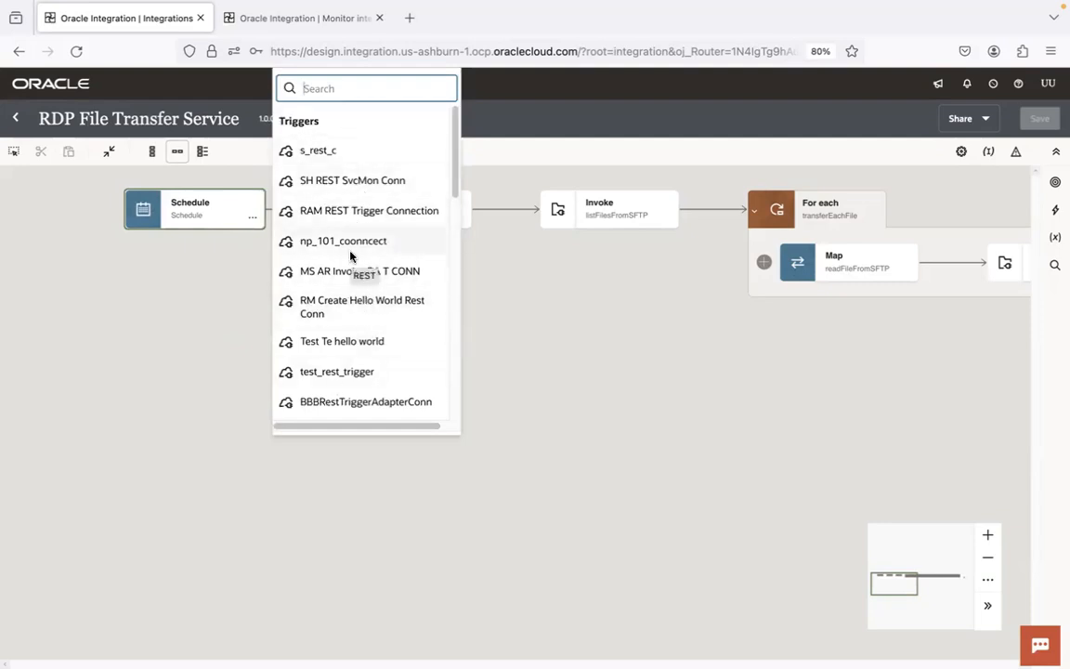
key(ctrl+Right)
Step: Review the notes on integration style changes and the JavaScript library point
click(291, 266)
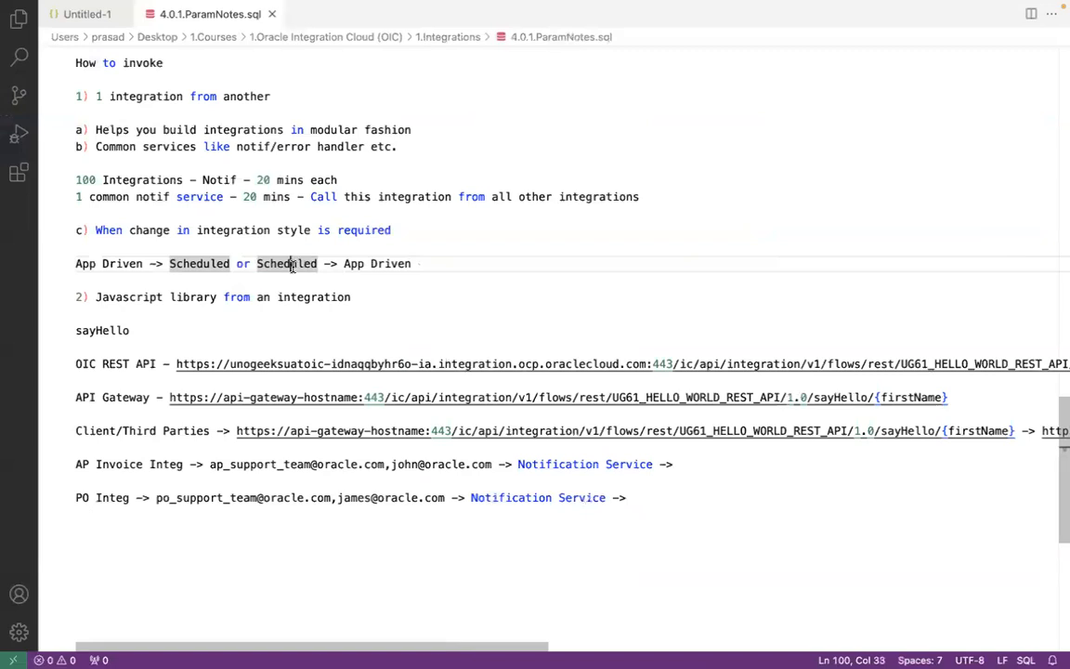
double_click(291, 266)
click(393, 263)
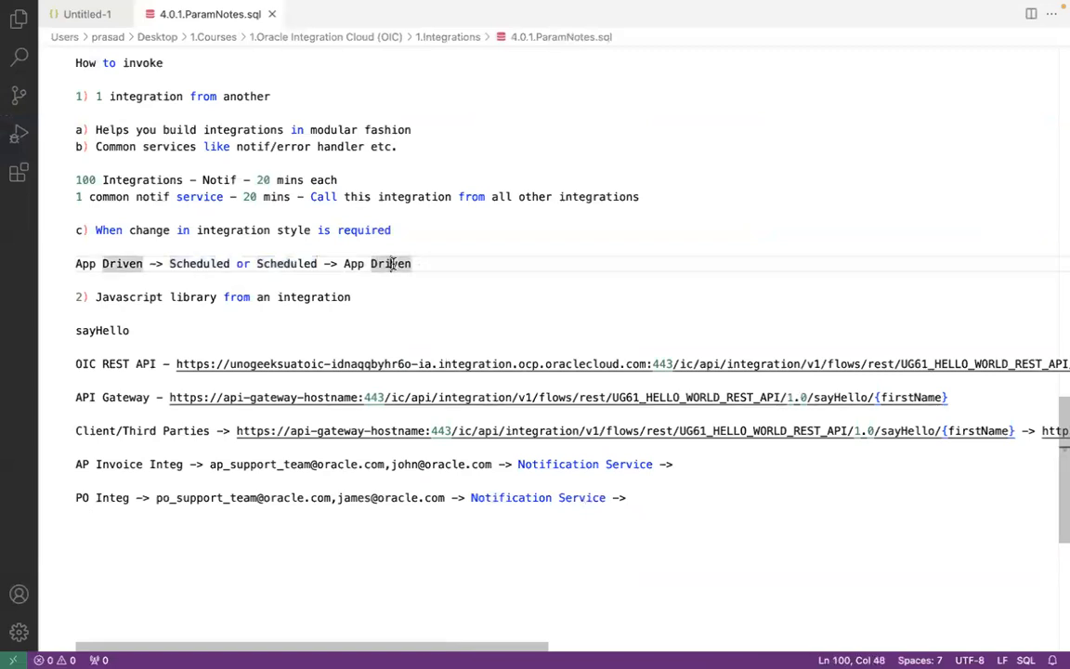
scroll(353, 259, right, 1)
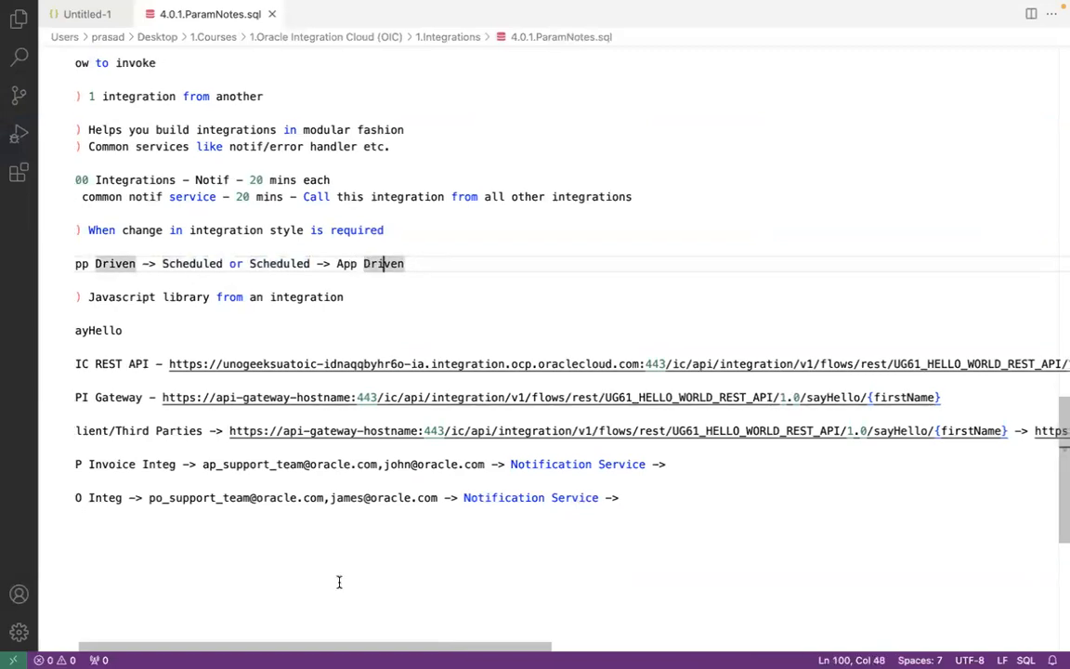
scroll(210, 623, left, 1)
click(169, 266)
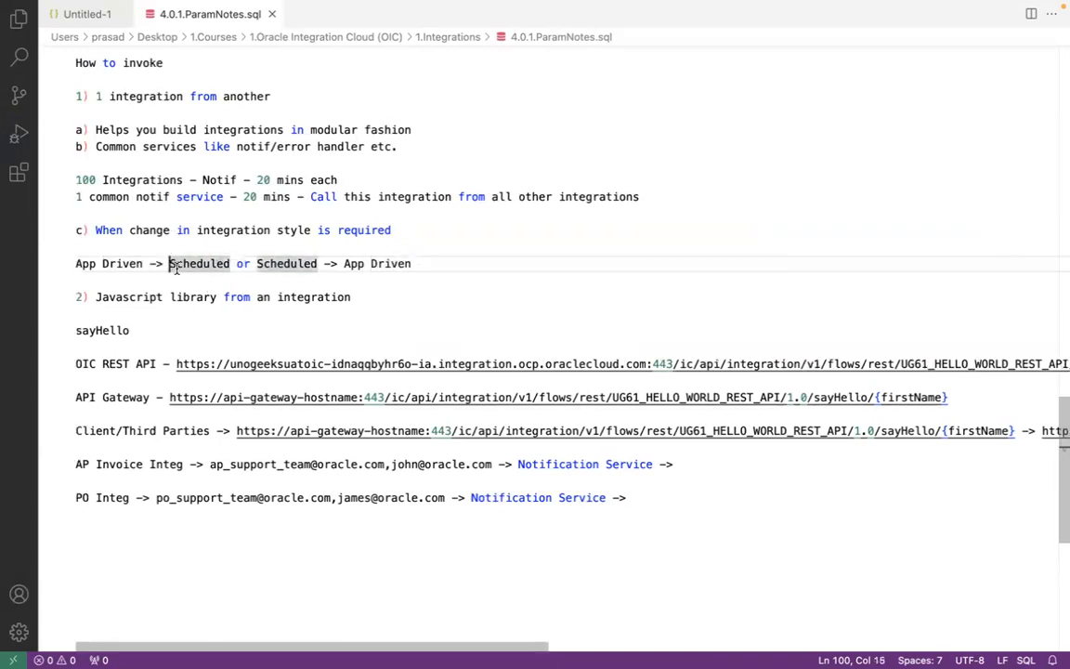
click(209, 95)
click(216, 297)
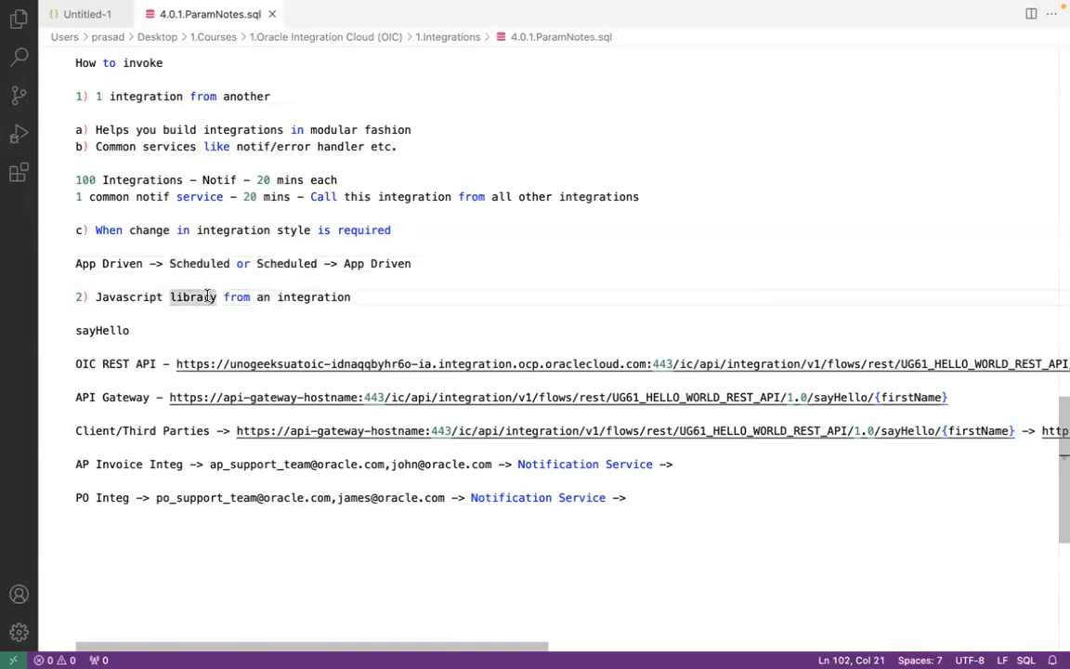
click(324, 297)
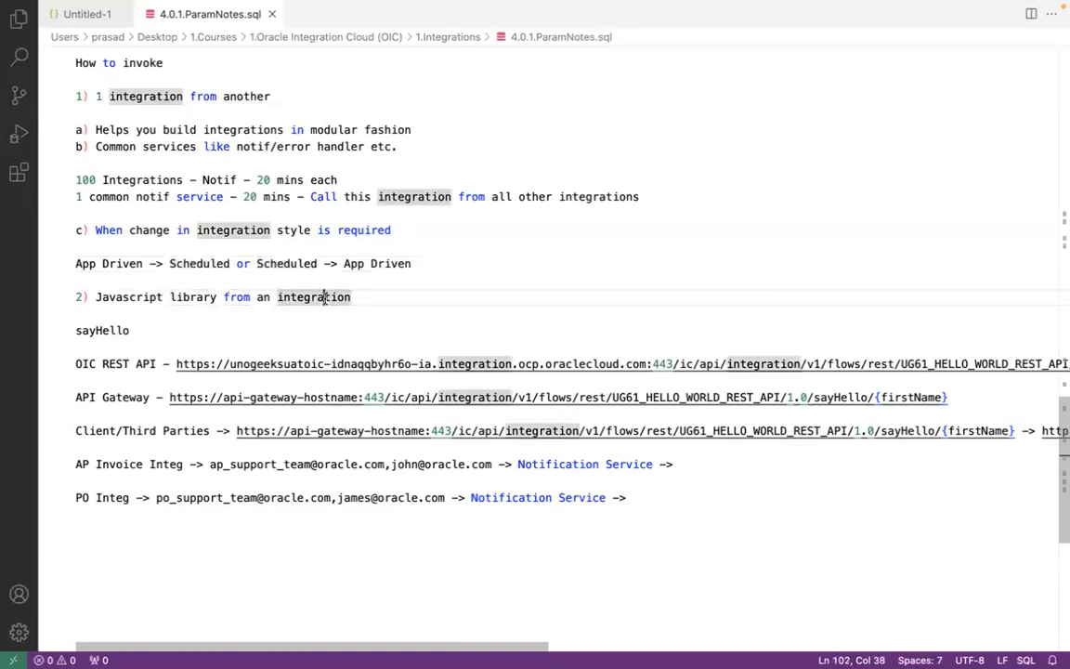
Step: Switch back to Firefox showing the RDP File Transfer Service integration canvas
key(super+Tab)
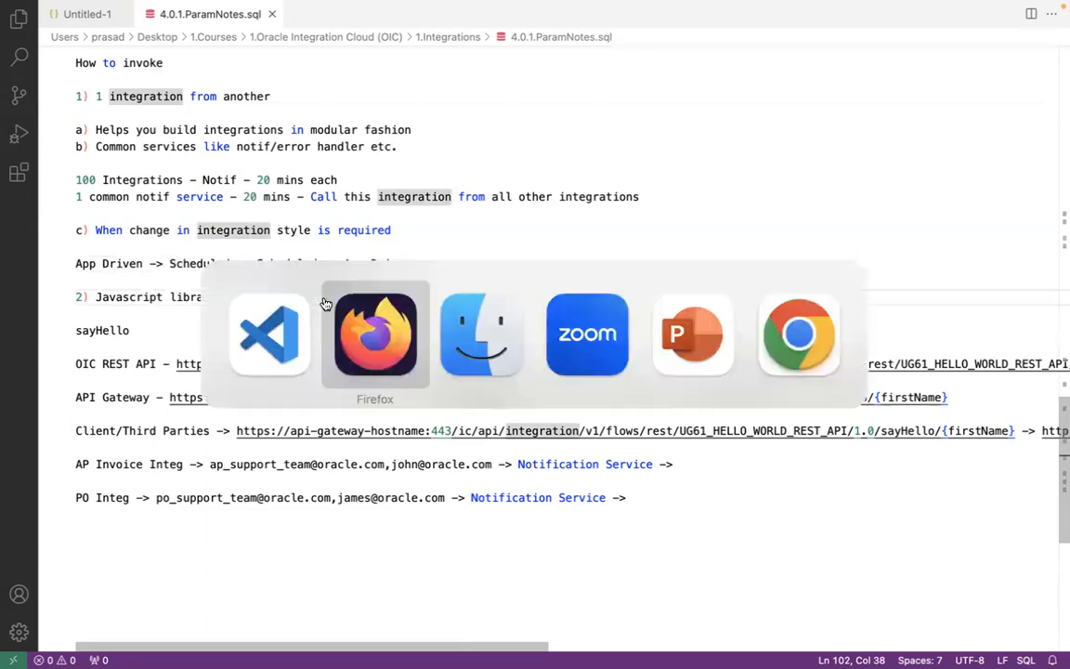
key(super+Tab)
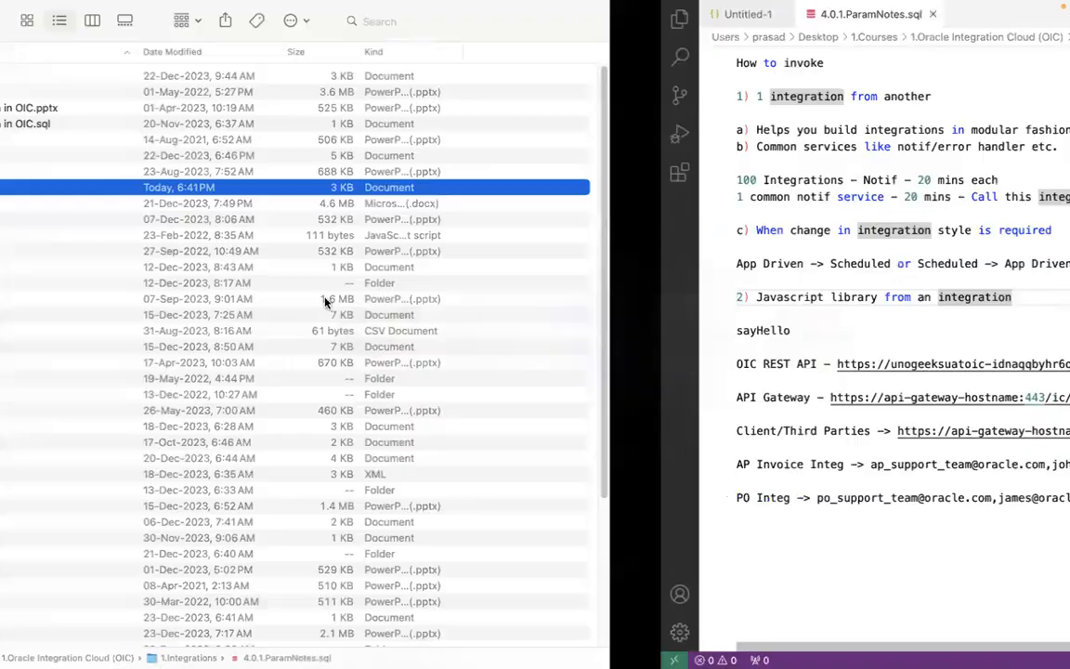
click(297, 202)
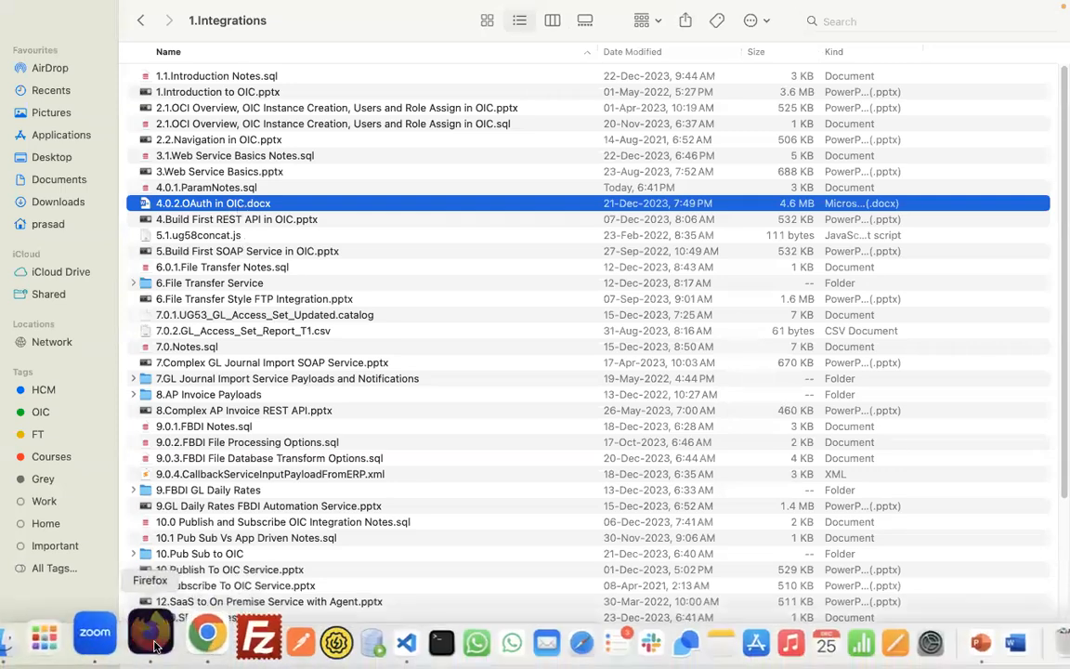
click(146, 631)
click(176, 329)
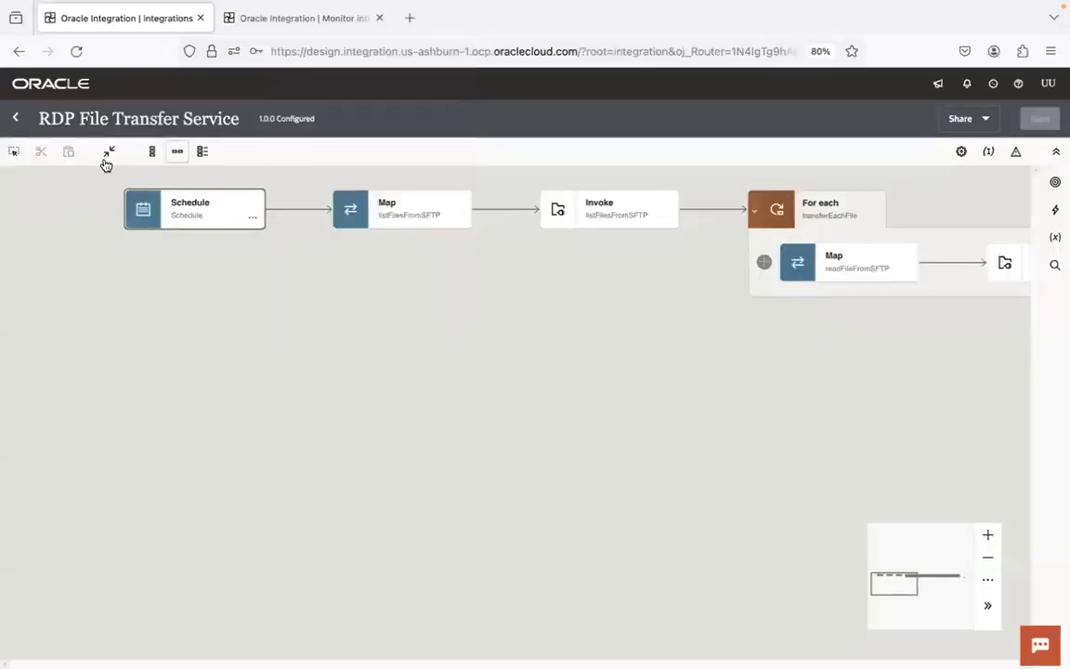
Step: Leave the integration, return to Projects and open the UG63 project
click(16, 119)
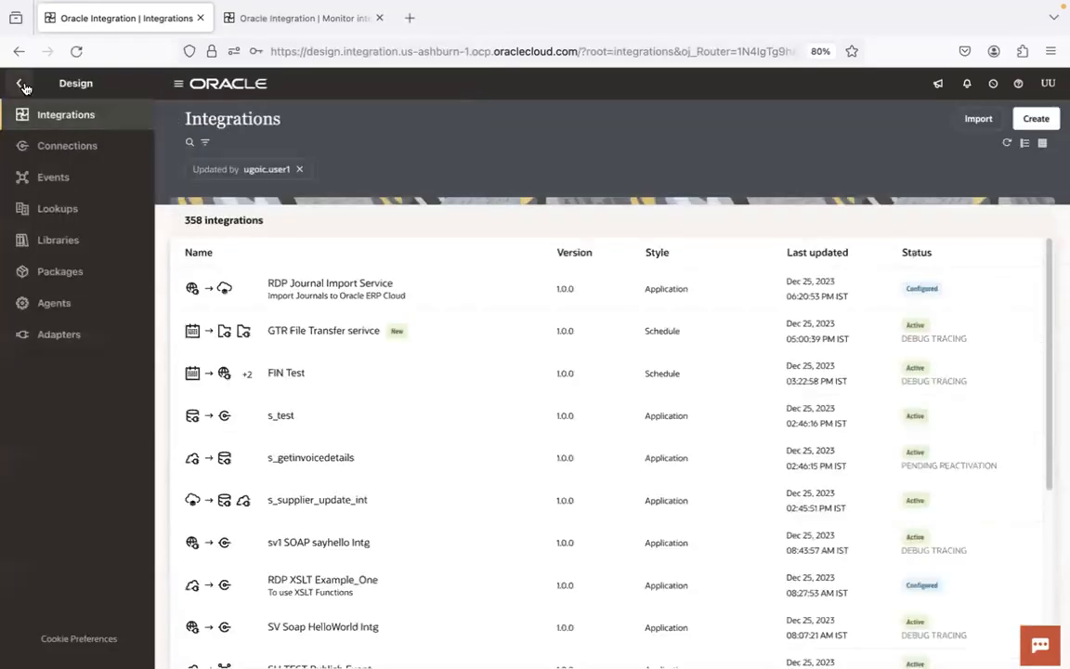
click(19, 83)
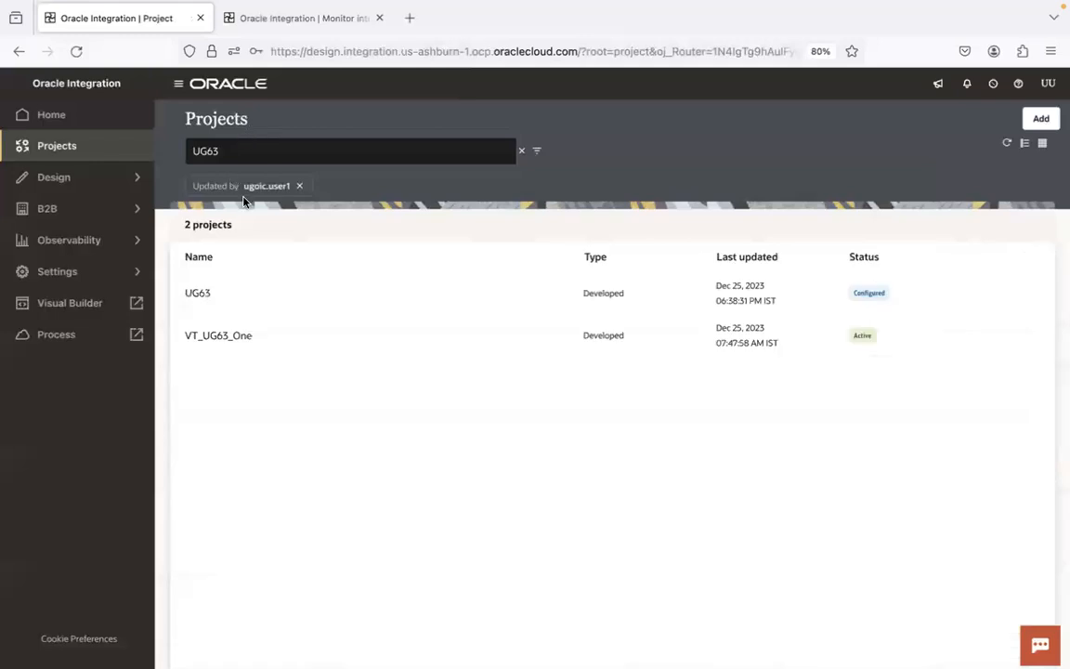
click(198, 292)
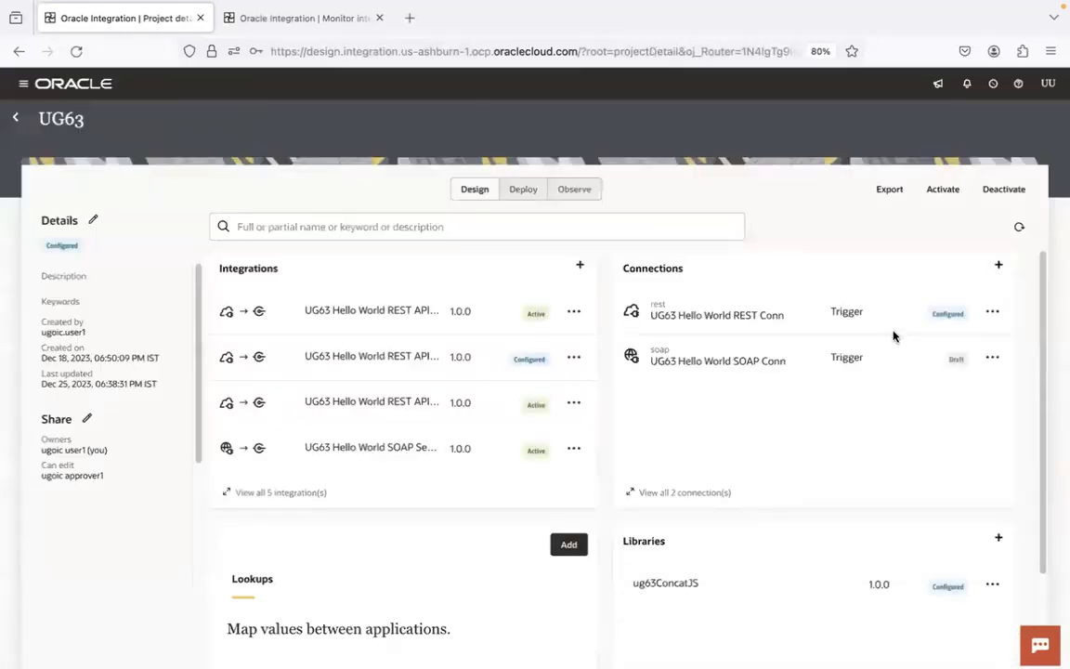
Step: Open the UG63 Hello World REST Conn connection, set its security policy to OAuth 2.0 and test it
click(770, 318)
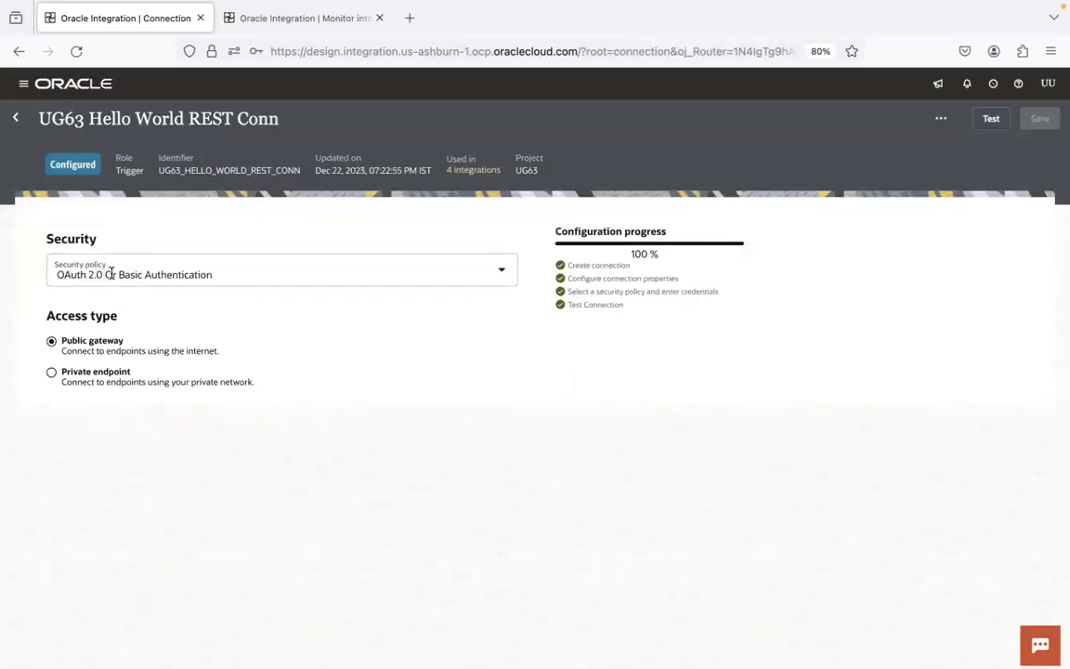
click(268, 275)
click(230, 308)
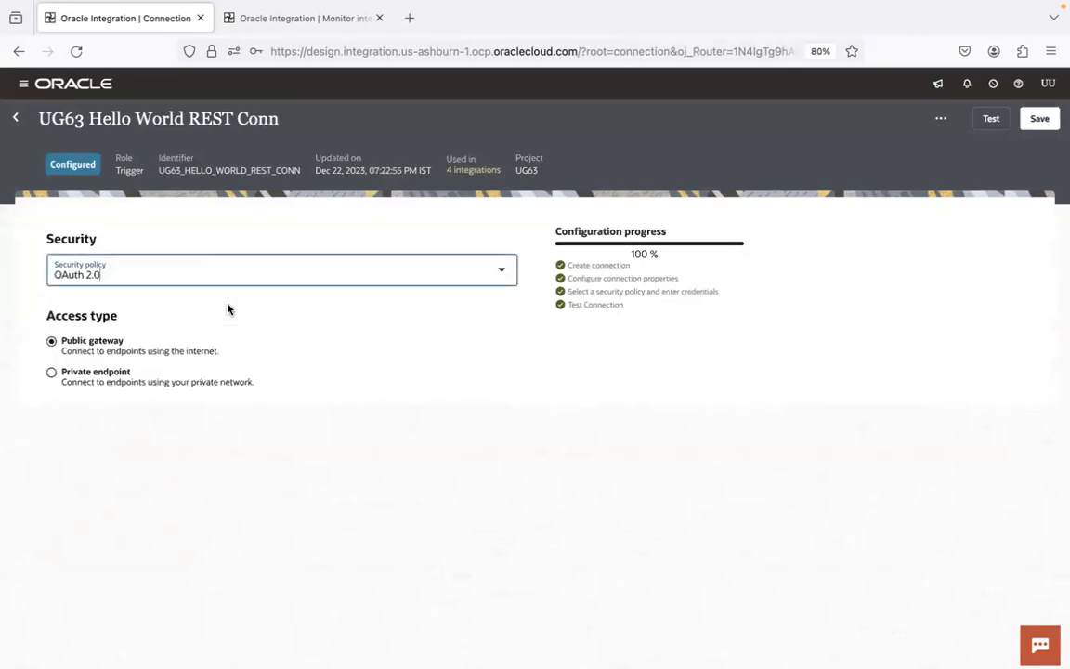
click(992, 118)
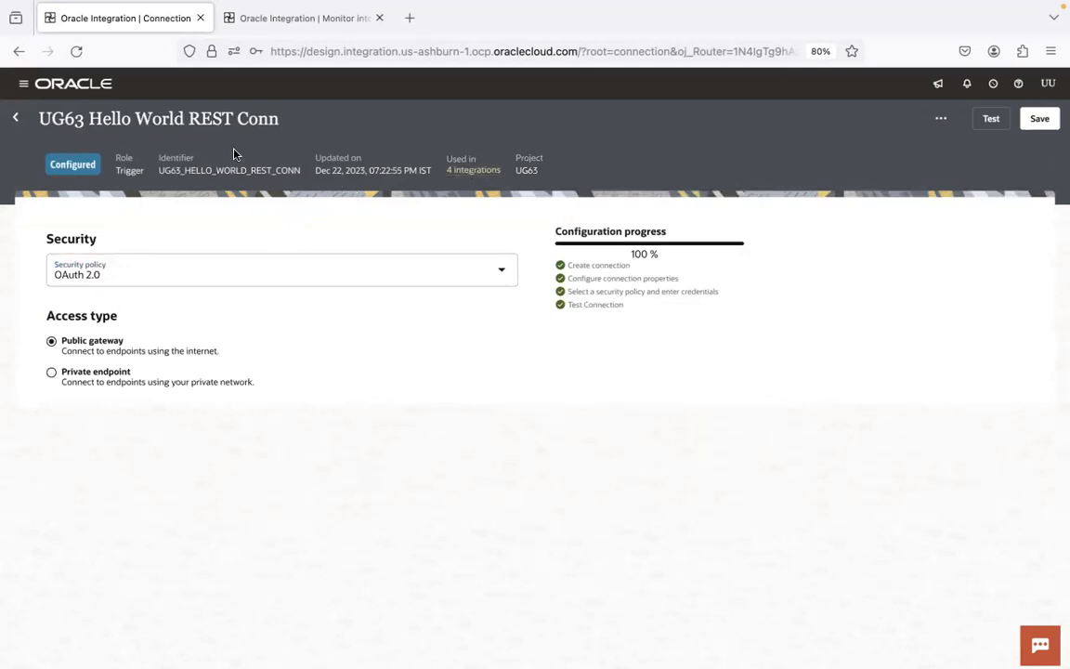
Step: Save and reactivate the connection, refreshing the affected integrations list until all are active
click(1042, 119)
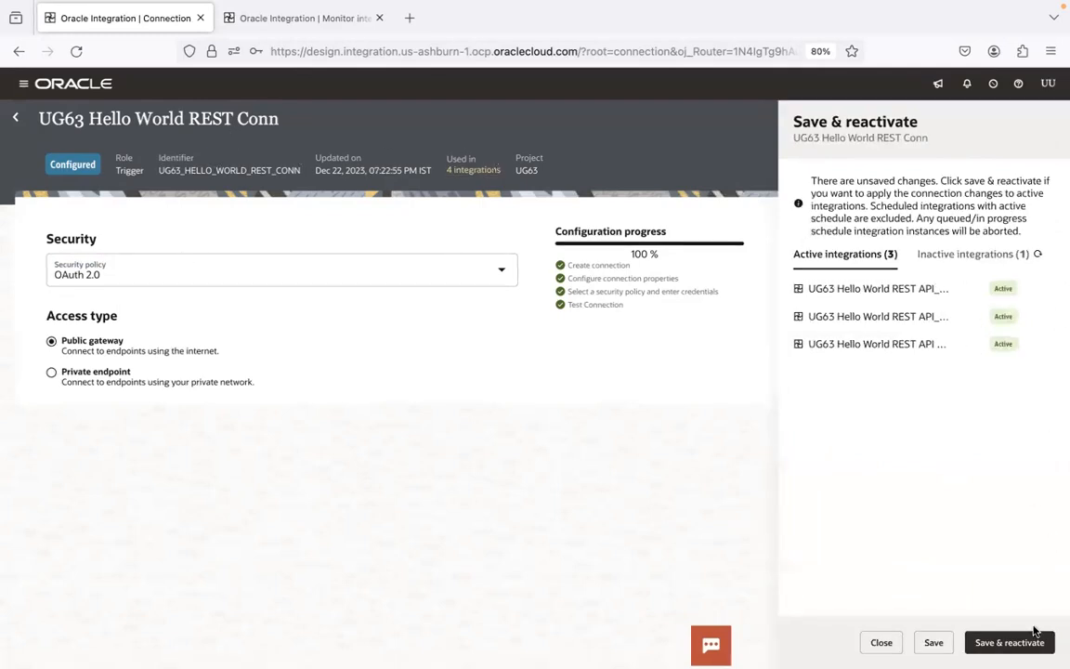
click(992, 640)
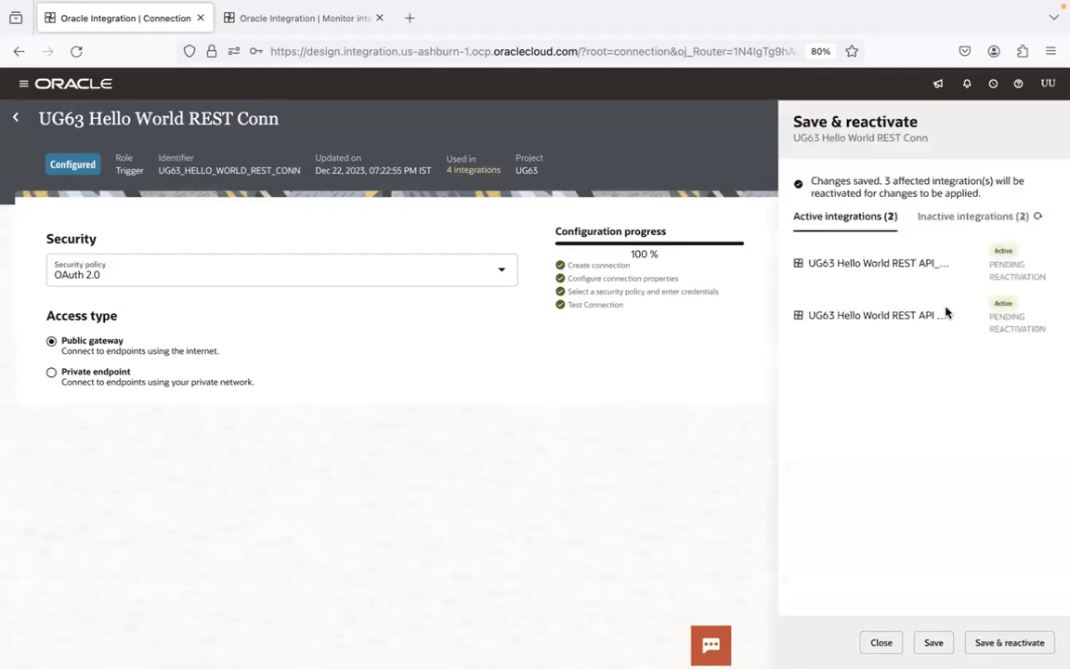
click(1037, 216)
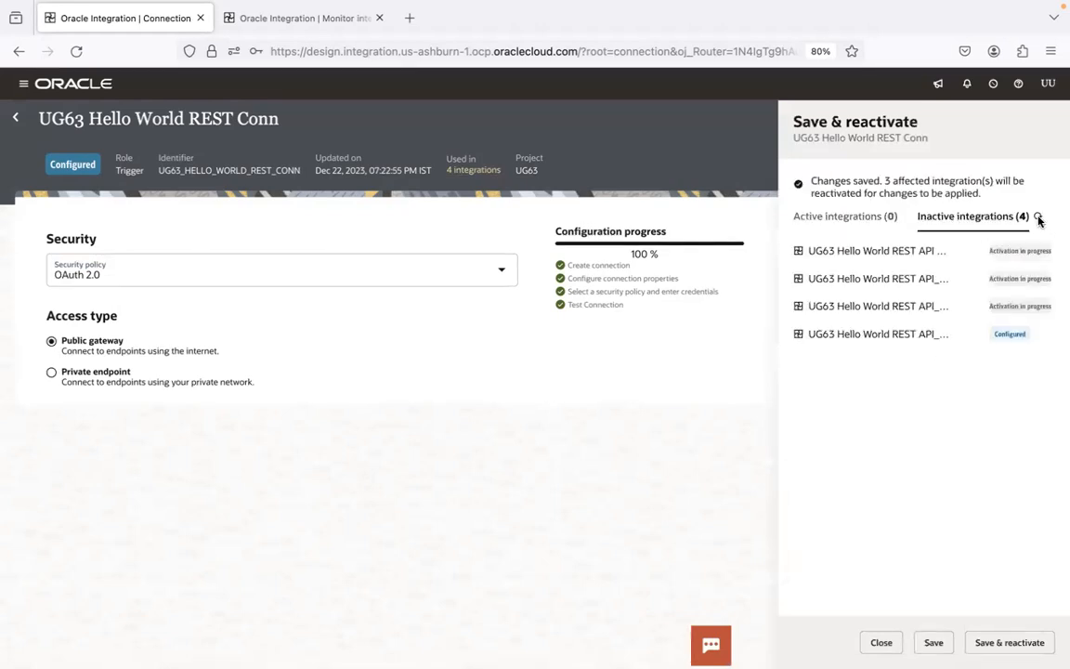
click(1037, 216)
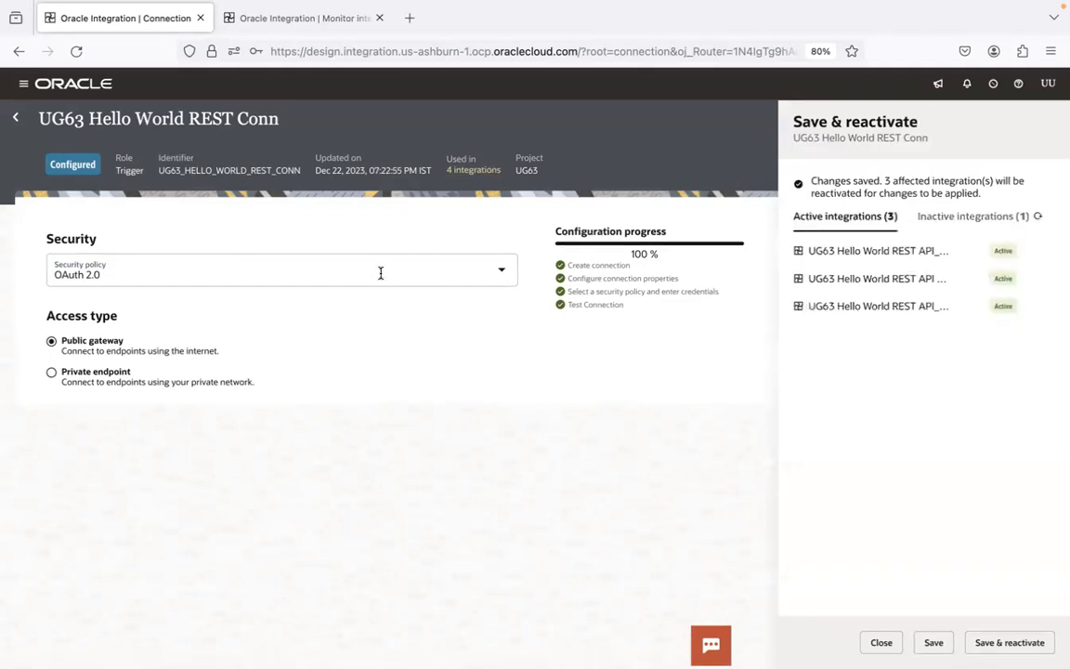
click(1036, 217)
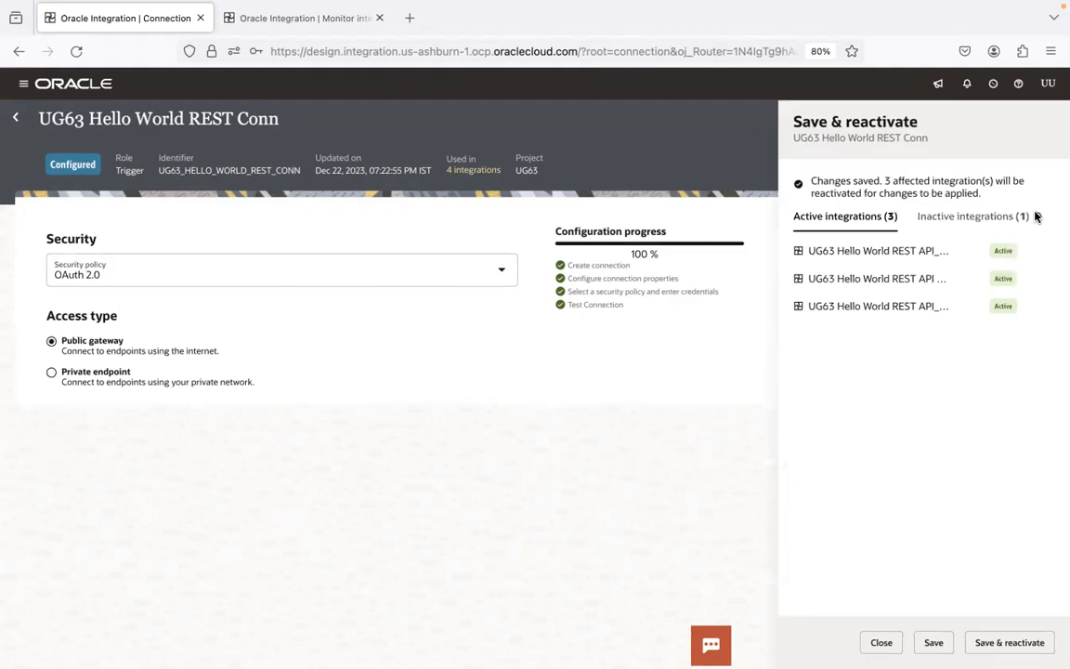
click(1037, 215)
click(995, 637)
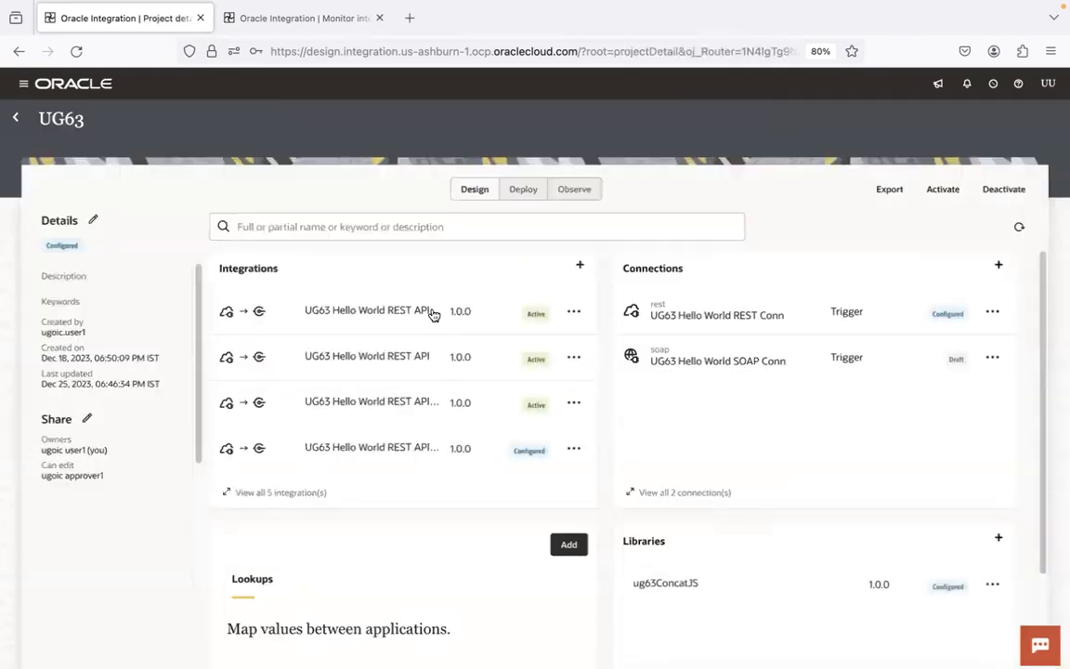
Step: View all UG63 integrations and expand the details of UG63 Hello World REST API
click(295, 492)
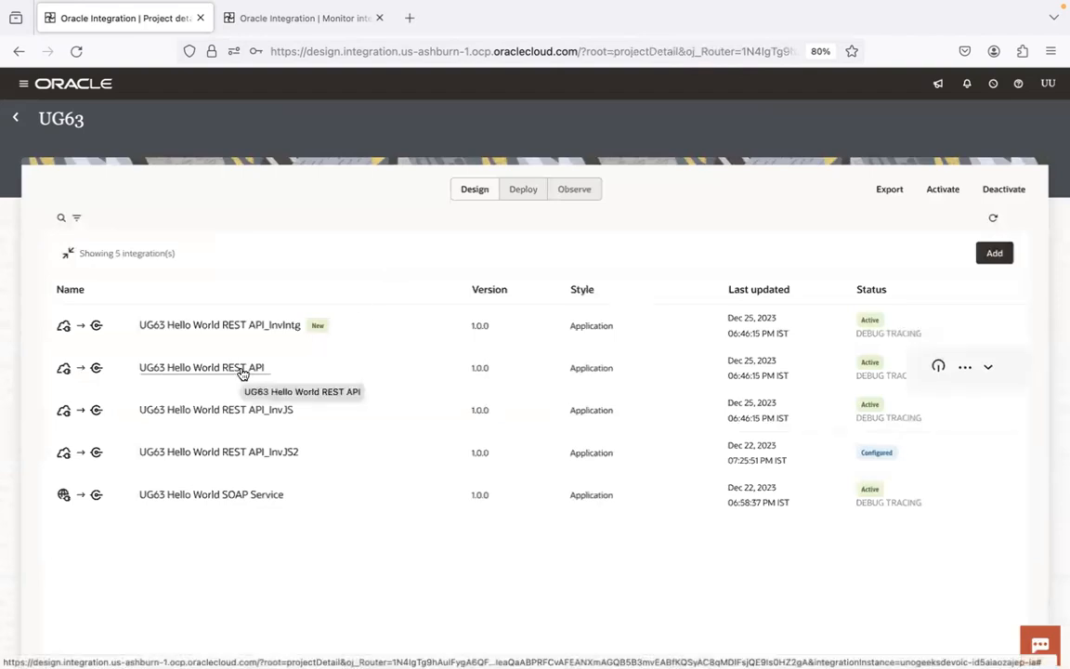
click(977, 368)
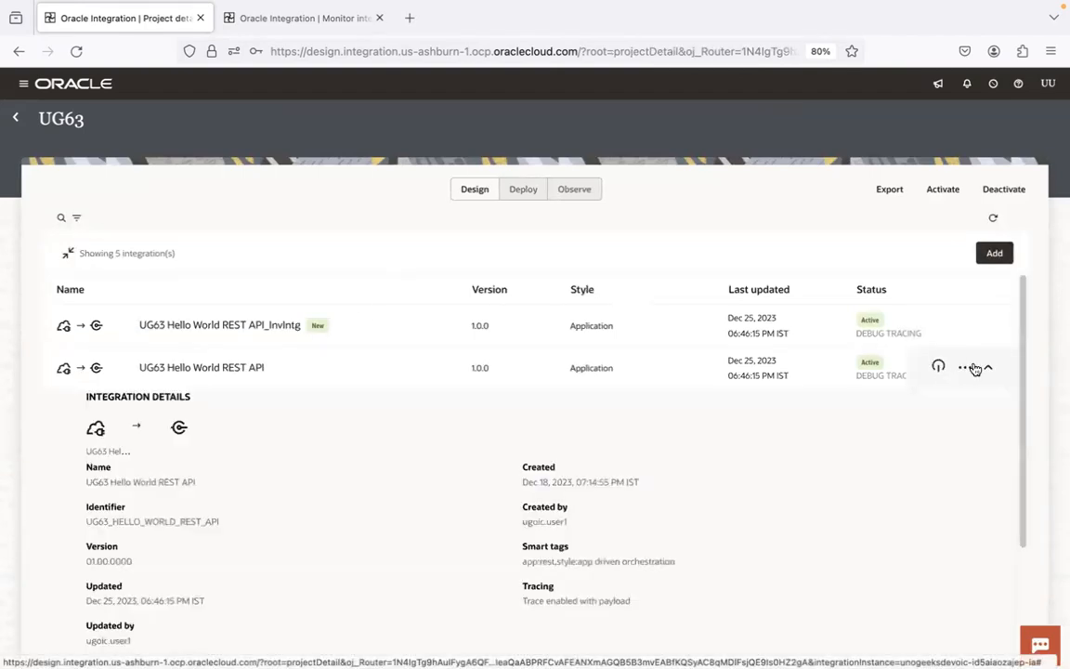
Step: Open the Run page of UG63 Hello World REST API and copy its endpoint URL from the endpoint metadata
click(987, 367)
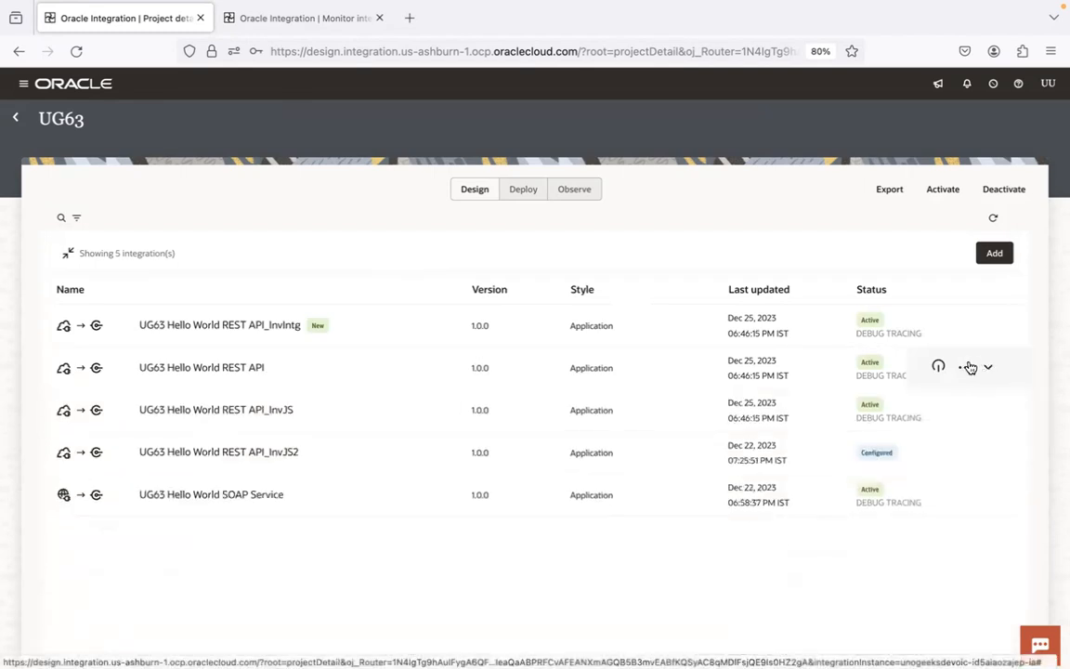
click(964, 370)
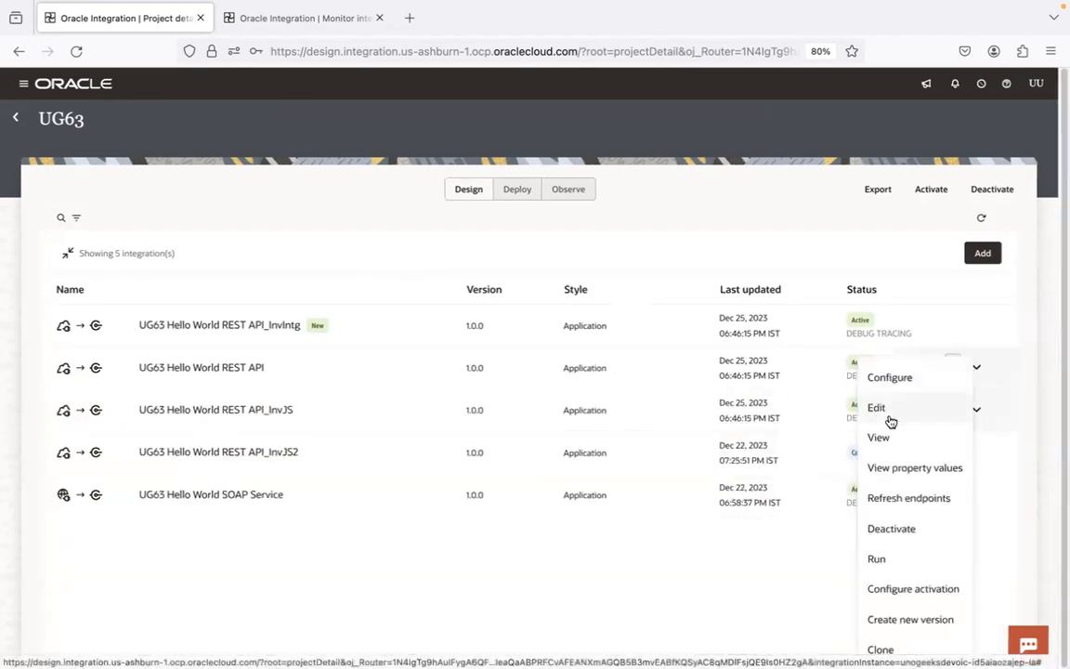
click(897, 554)
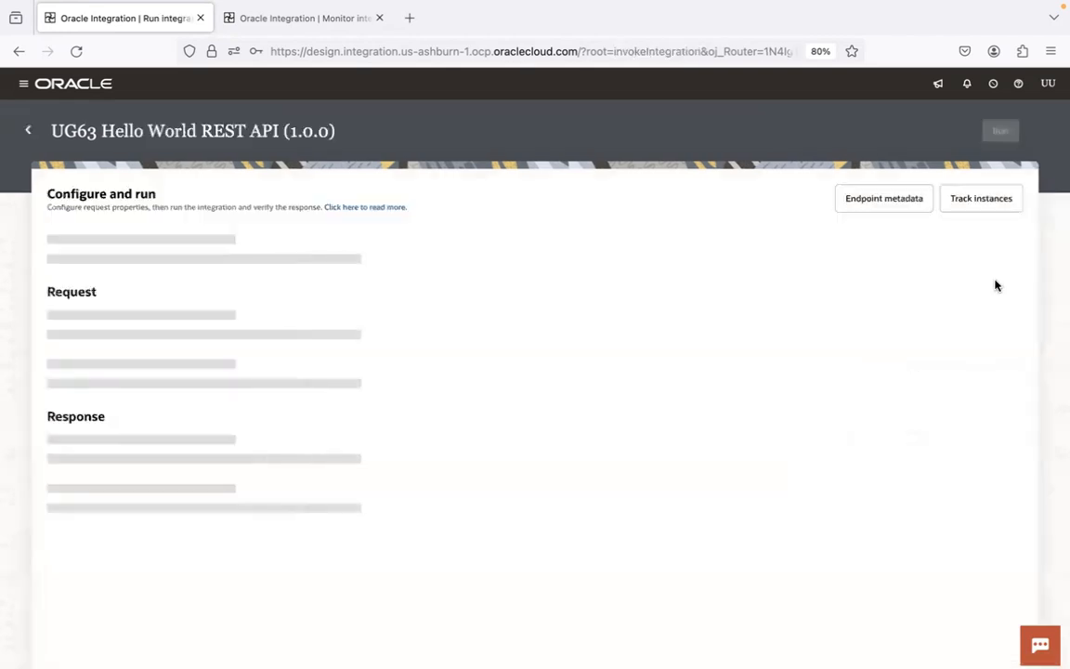
click(893, 201)
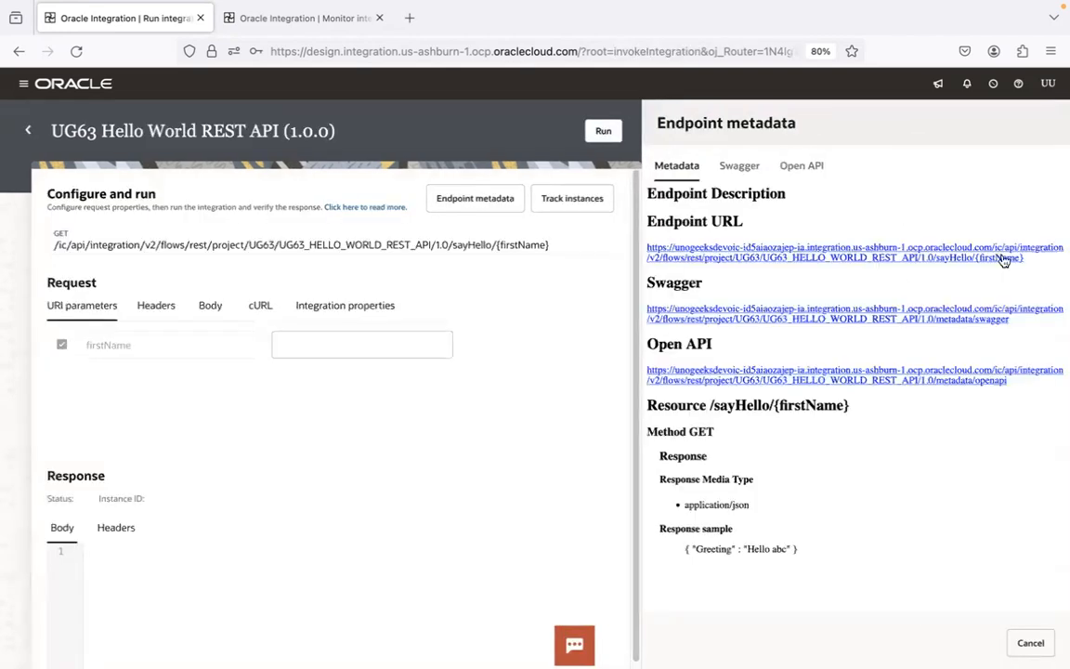
drag(1035, 262, 619, 243)
key(ctrl+c)
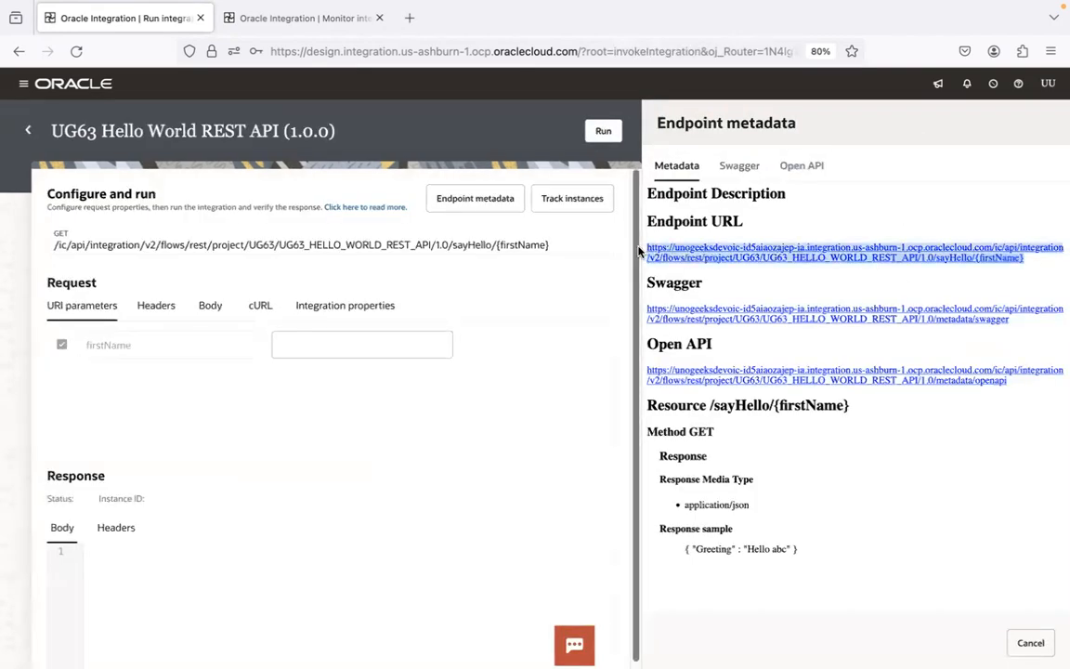
Step: Switch to Postman, open a new request and paste the endpoint URL, replacing {firstName} with :name
click(256, 637)
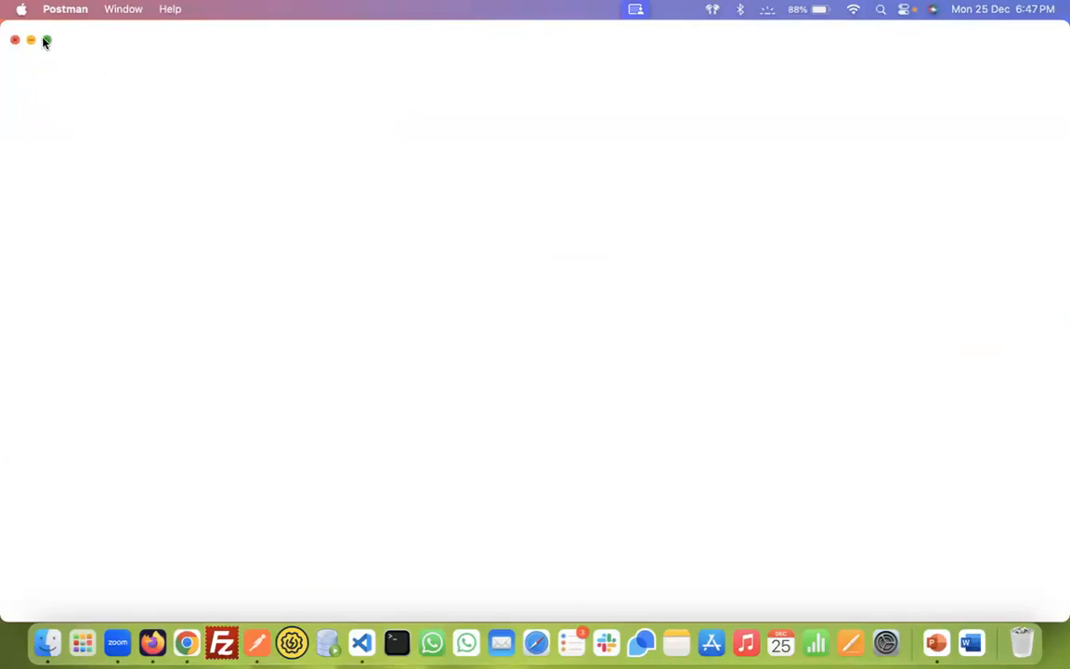
click(44, 41)
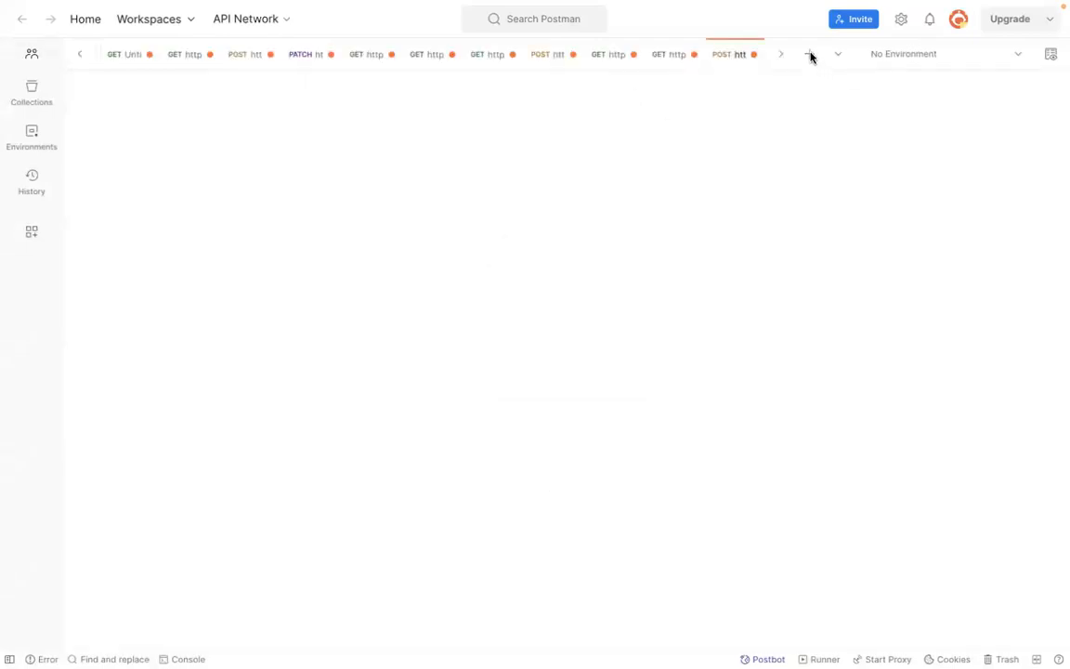
click(810, 56)
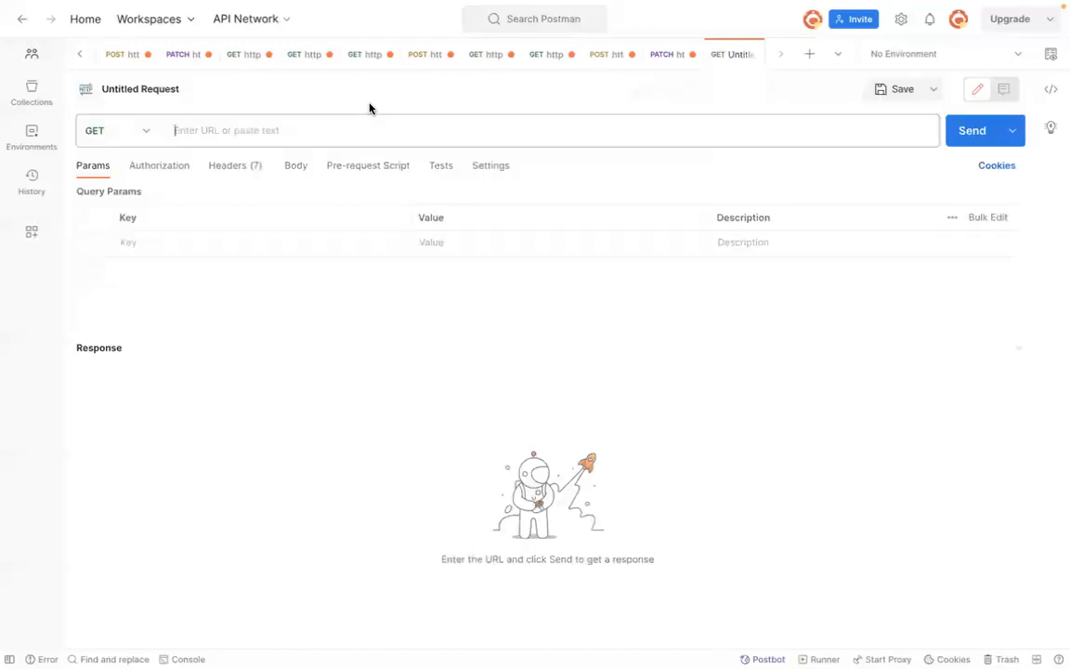
click(353, 131)
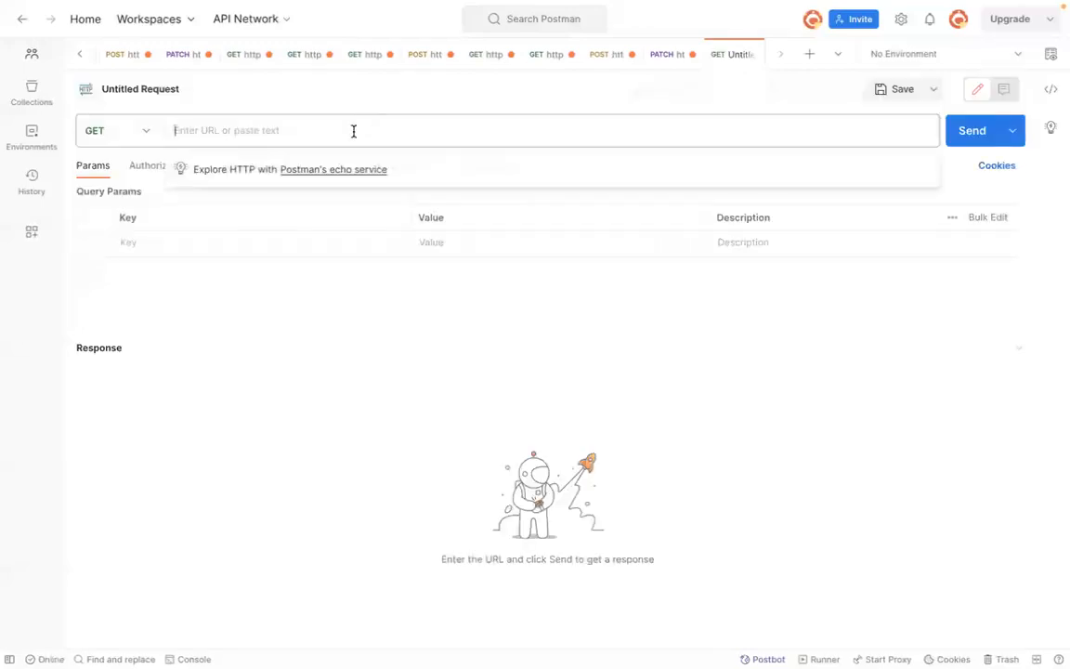
key(ctrl+v)
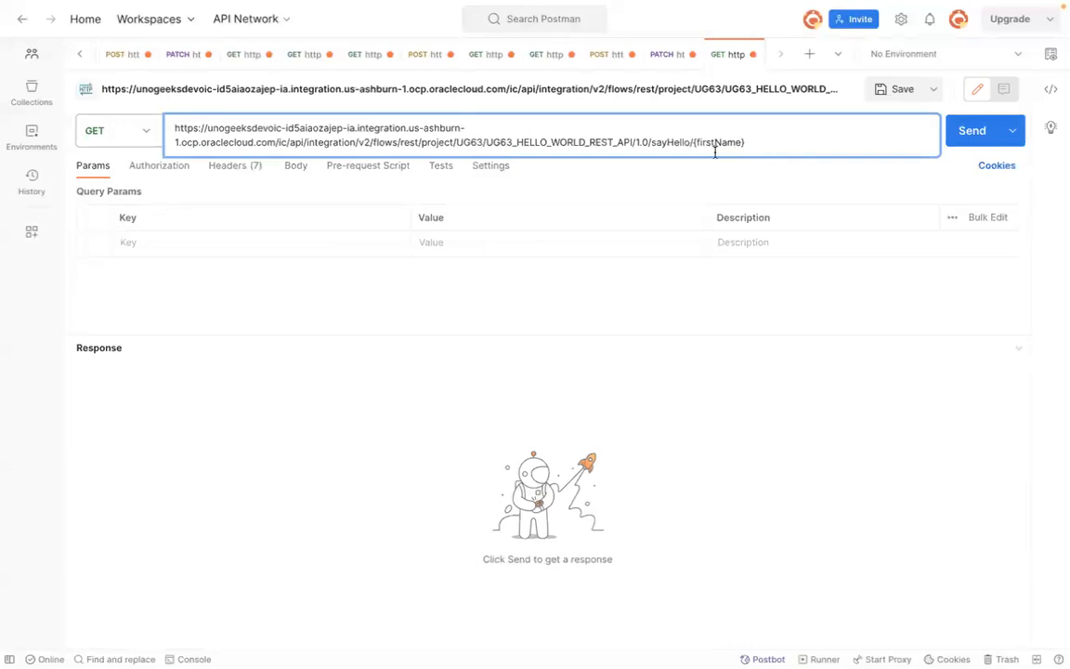
drag(693, 142, 745, 142)
text(:name)
click(360, 296)
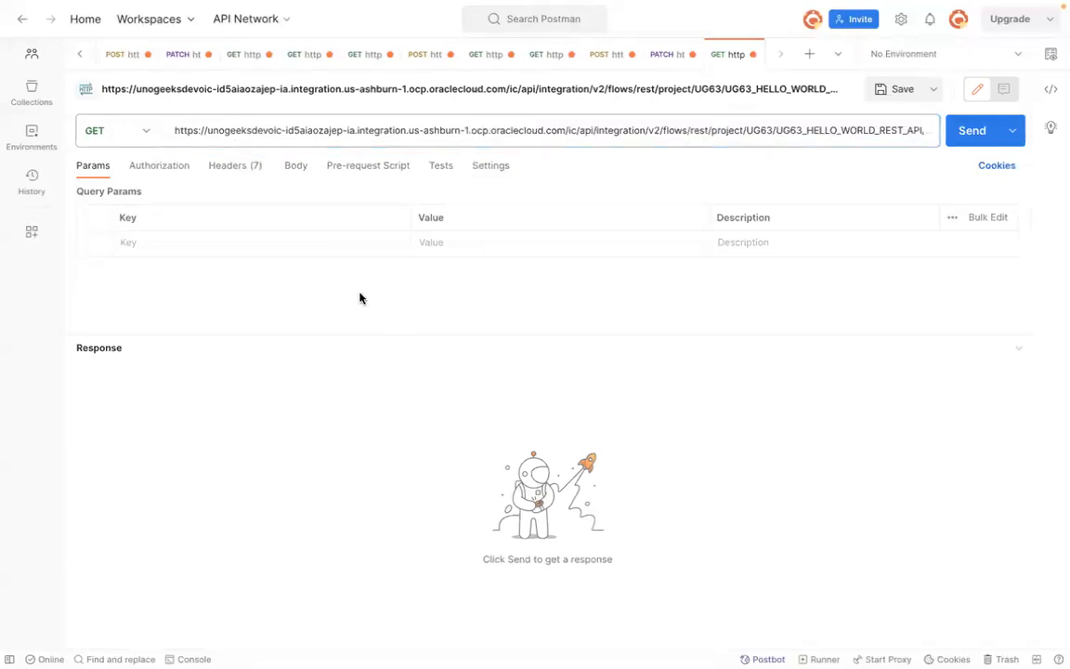
Step: Set the request's authorization to Basic Auth, entering the OIC username and pasting the account password
click(181, 167)
click(295, 208)
click(243, 293)
double_click(665, 210)
text(ugoic.user1)
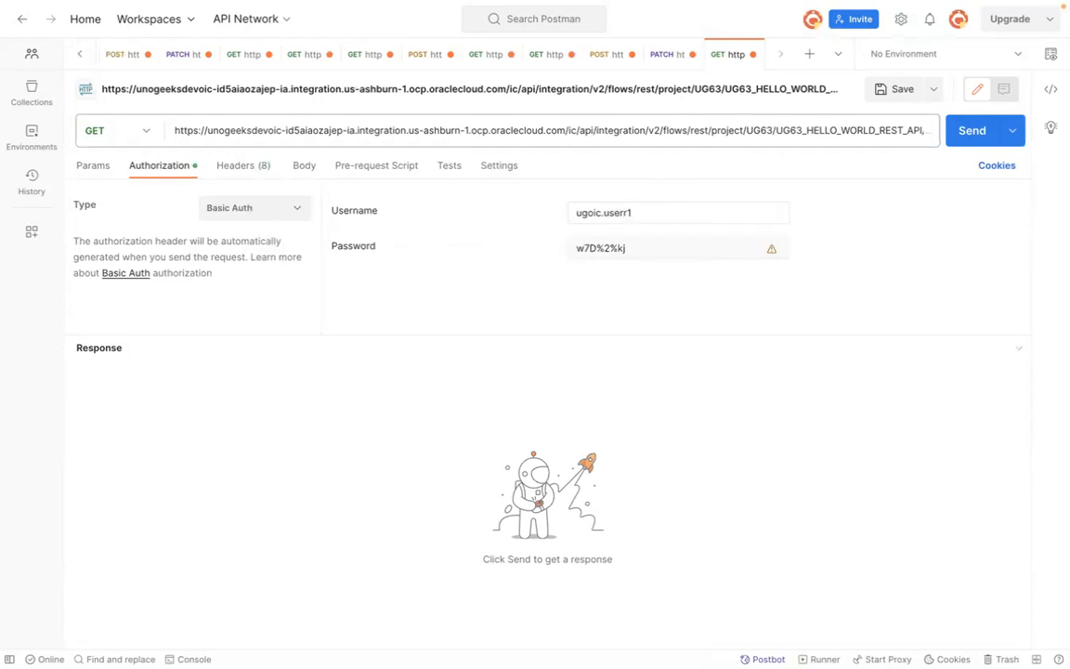
key(Tab)
key(ctrl+a)
key(BackSpace)
key(super+v)
Step: Send the GET request to the integration endpoint
click(96, 168)
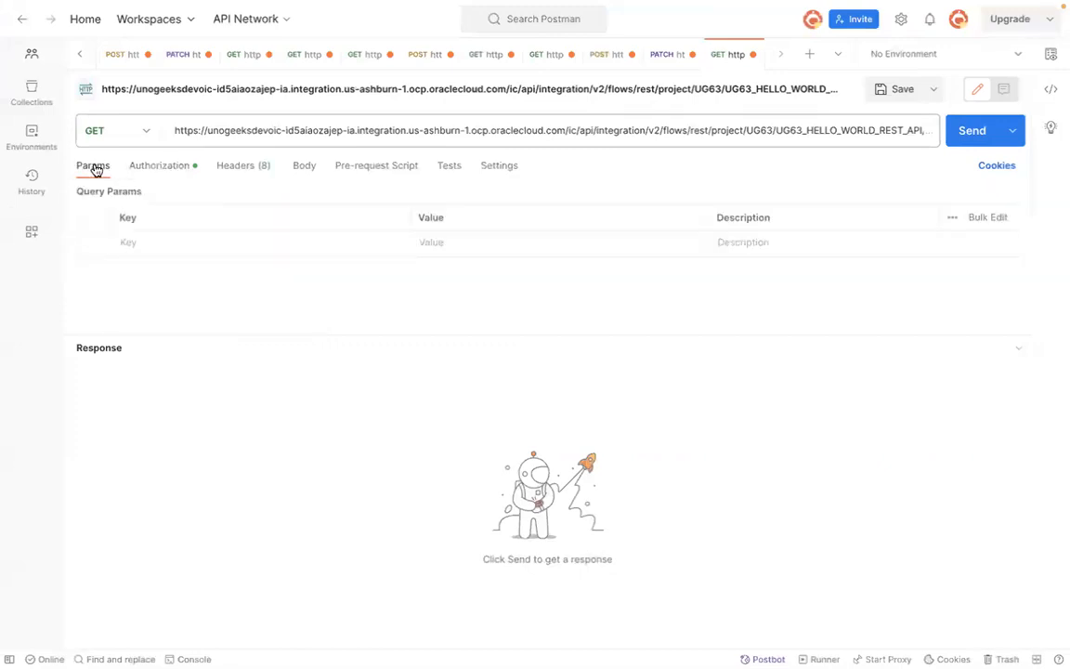
click(156, 166)
click(975, 133)
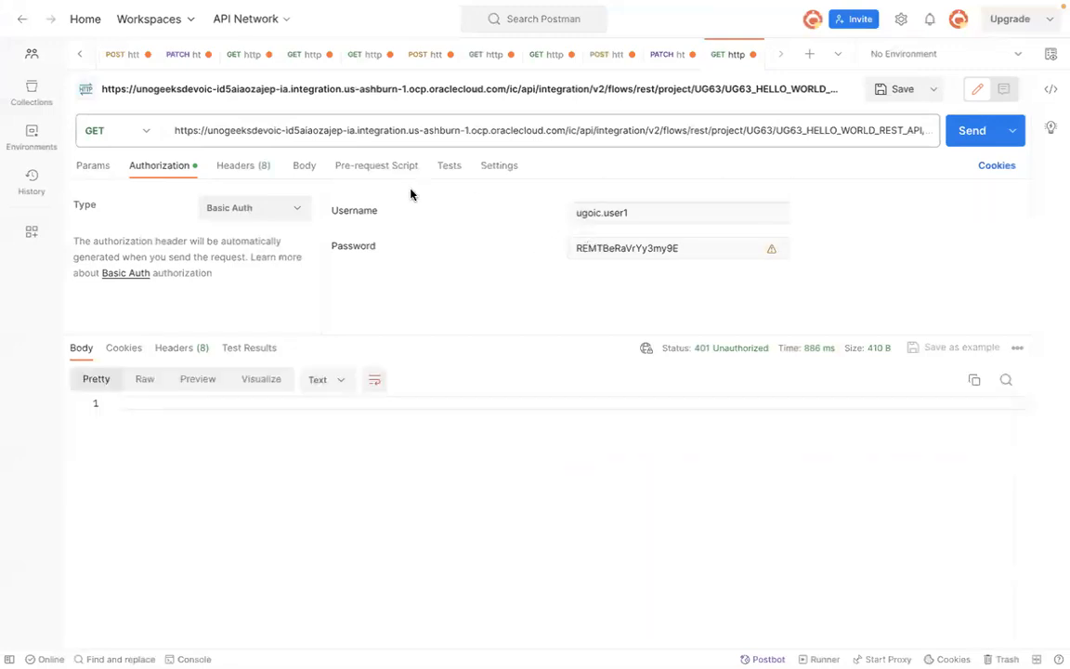
Step: Switch to the OAuth in OIC Word document and scroll to the OAuth2 client credentials flow diagram
key(super+Tab)
key(super+Tab)
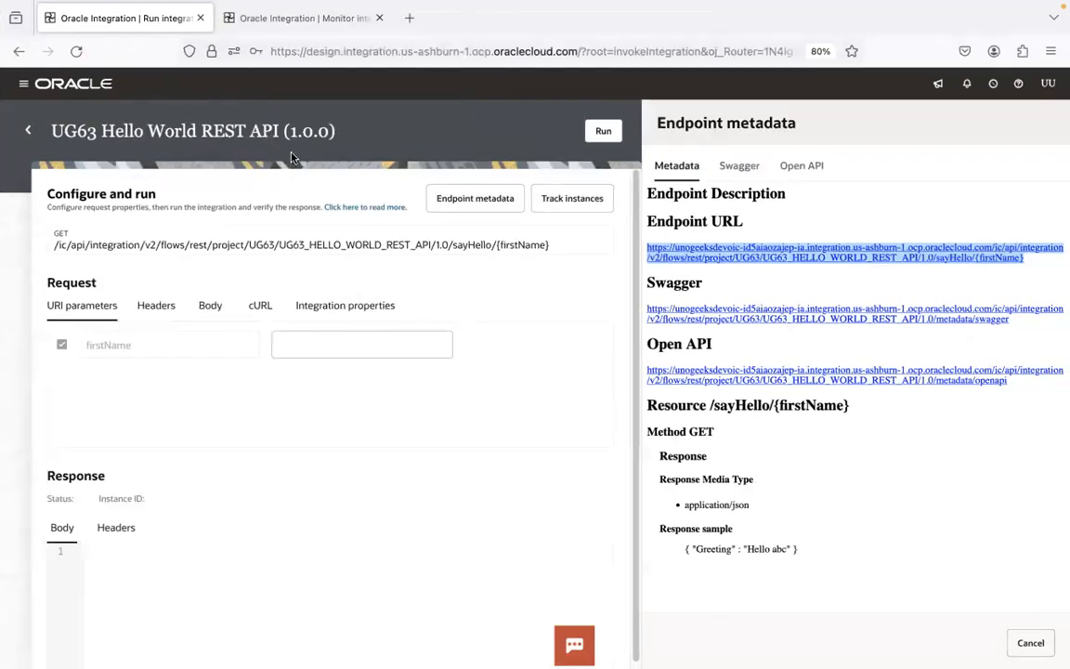
key(super+Tab)
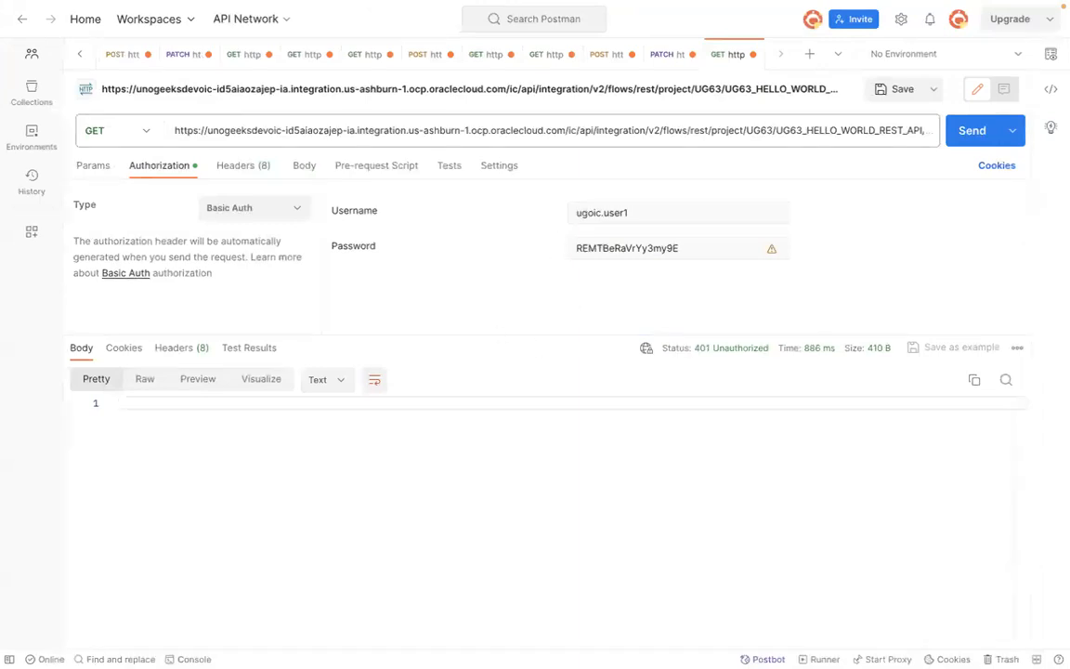
click(47, 632)
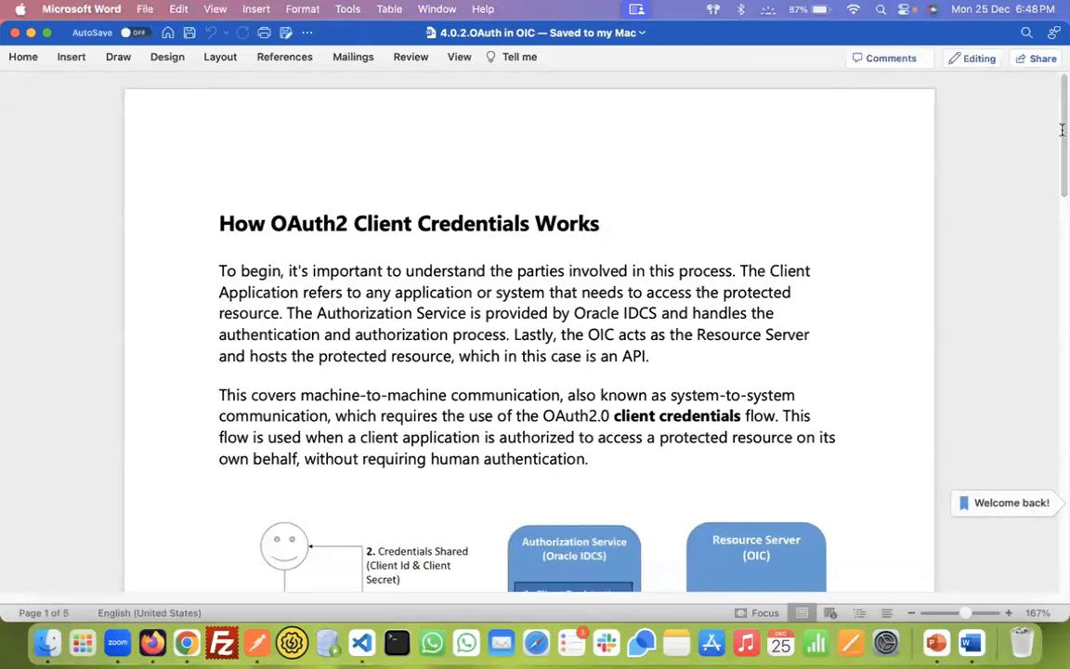
scroll(1062, 130, down, 10)
mouse_move(1064, 141)
mouse_down()
mouse_move(1063, 112)
mouse_move(1064, 125)
mouse_up()
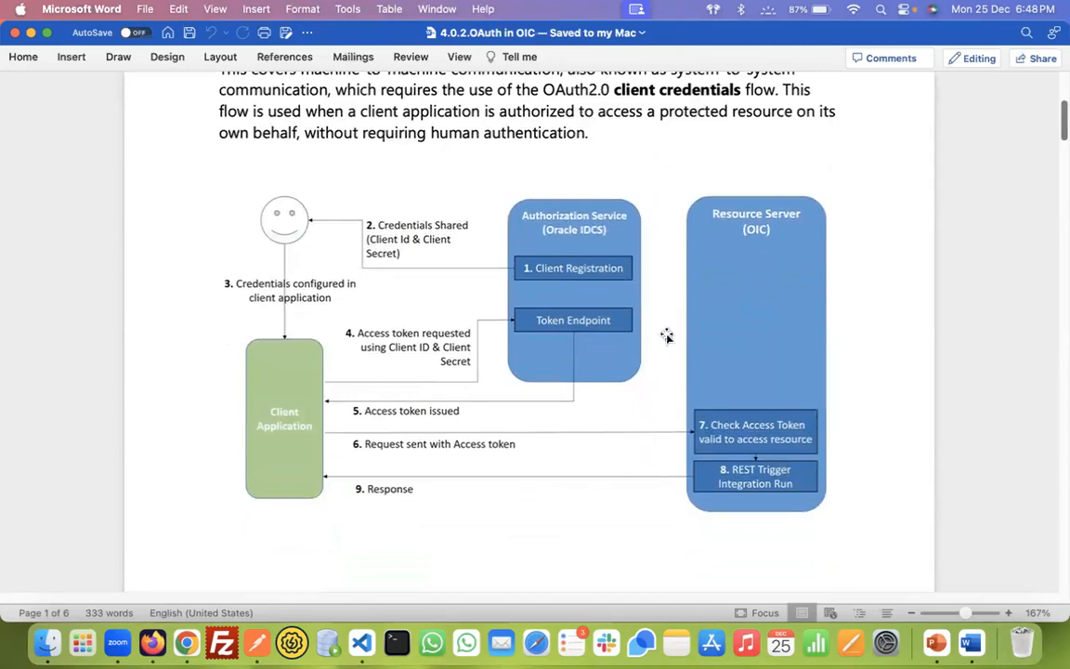
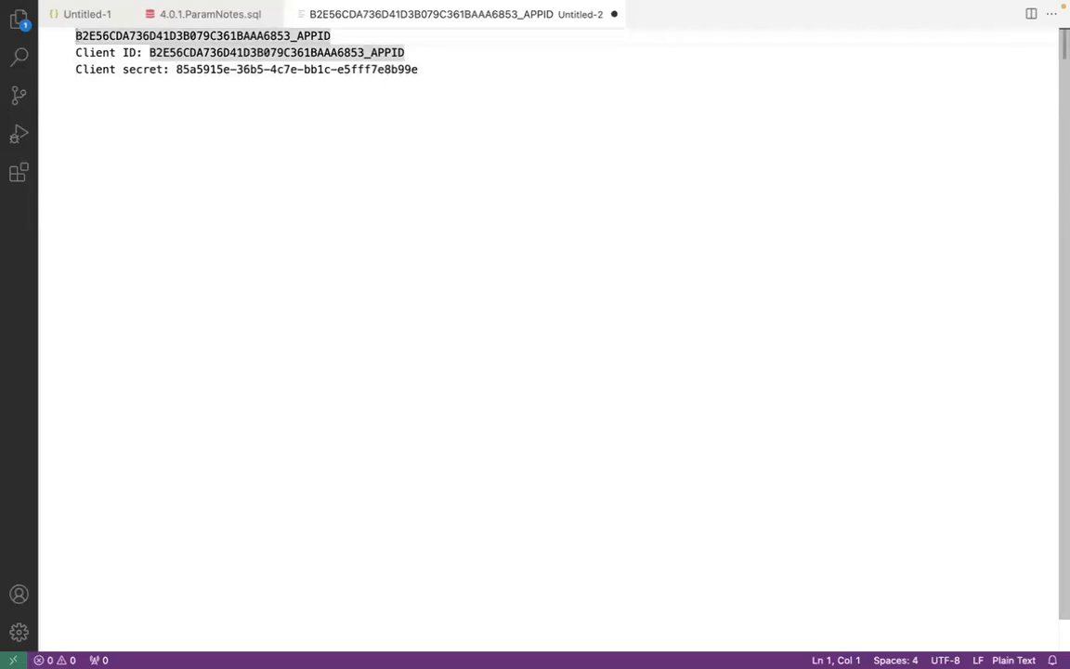
Step: Switch to the OAuth in OIC document and examine the access-token request steps of the client credentials flow diagram
key(super+Tab)
key(super+Tab)
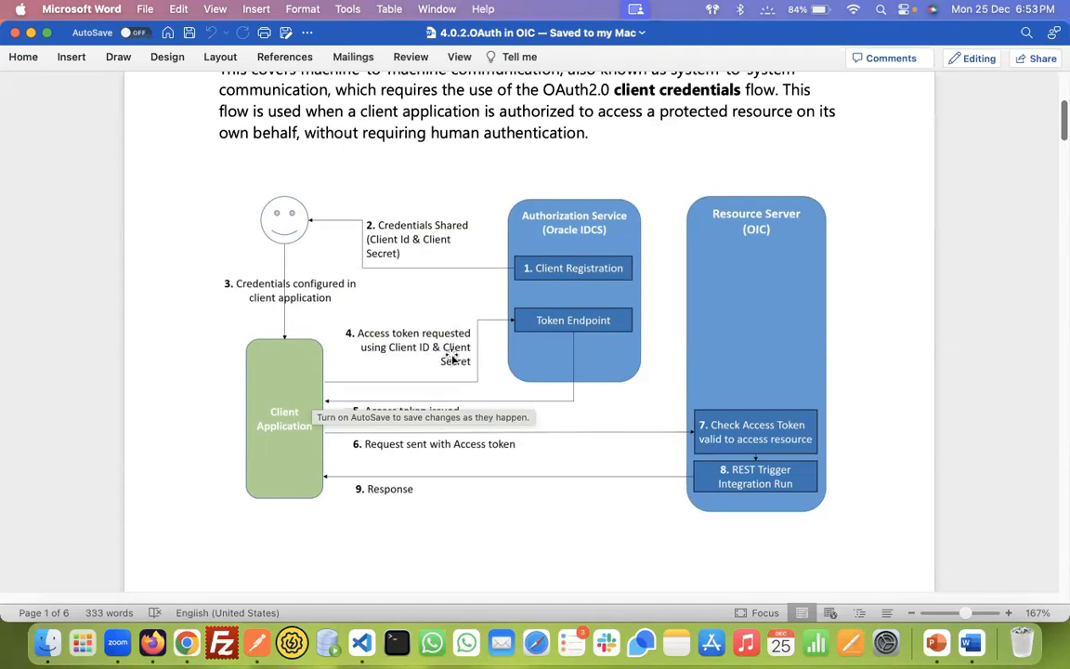
click(501, 546)
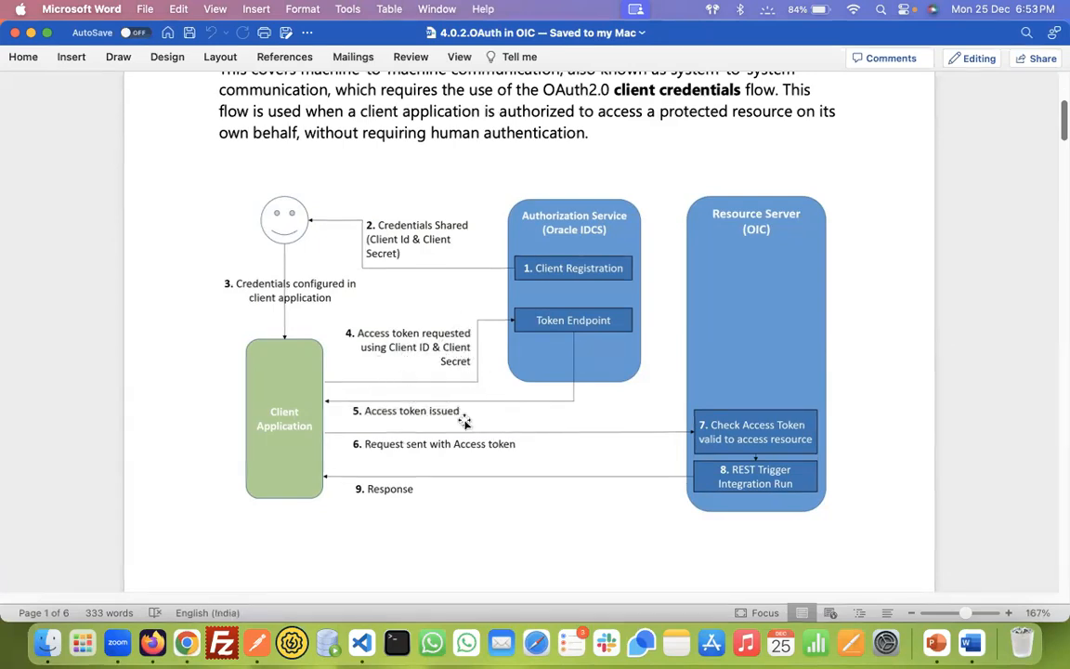
click(432, 331)
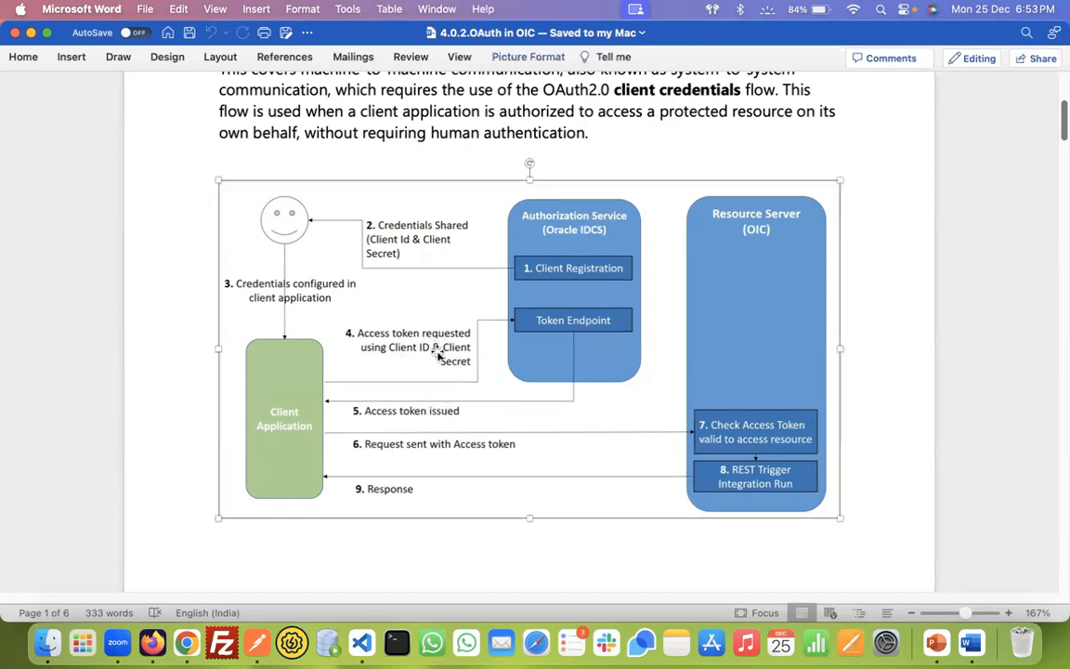
Step: Switch to the identity domain application in the Oracle Cloud console, open Access token and choose Invokes other APIs
key(super+Tab)
key(super+Tab)
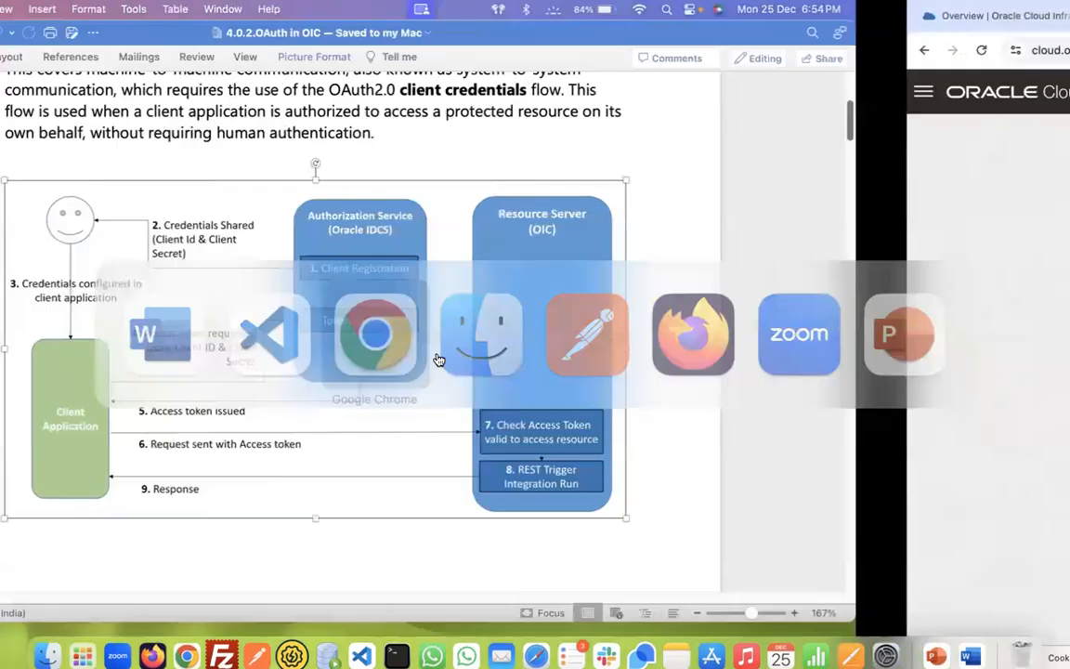
click(436, 358)
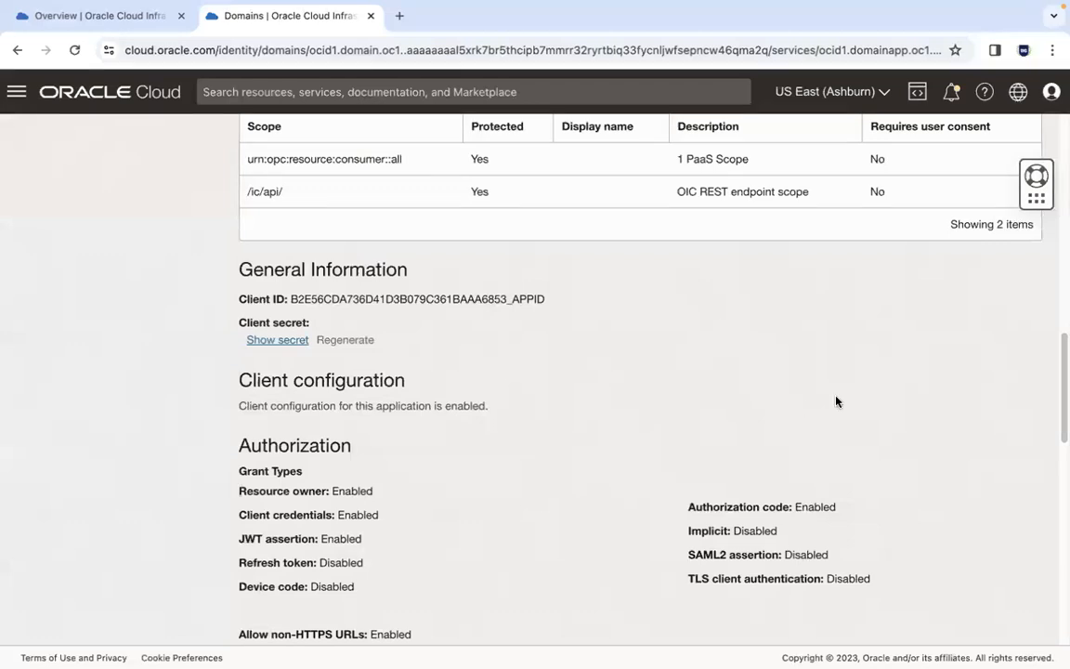
drag(1061, 364, 1060, 224)
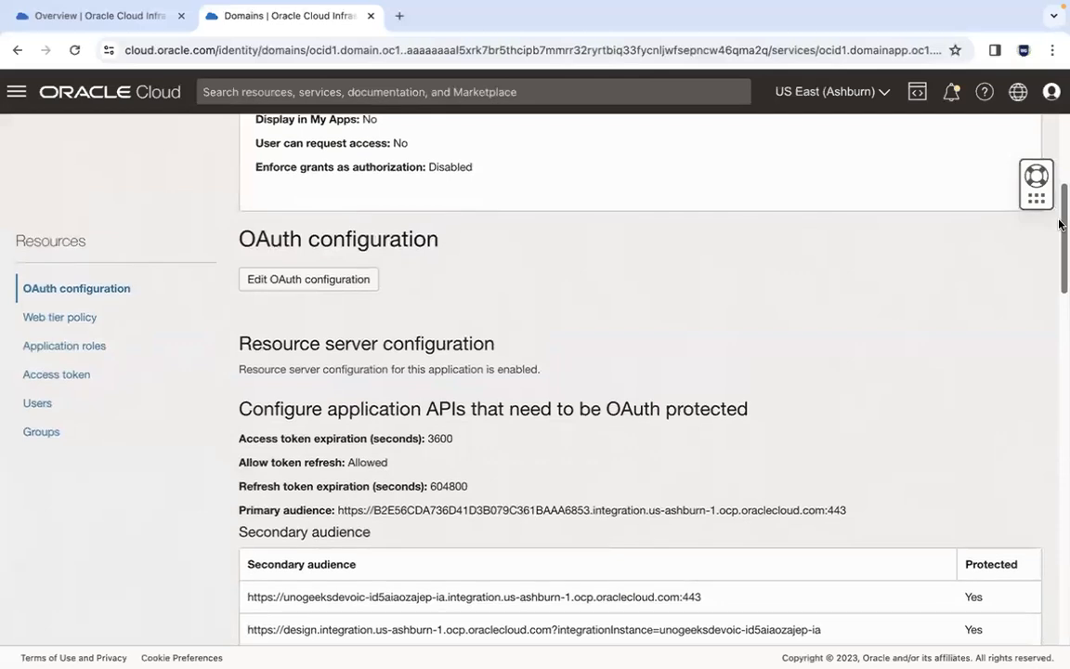
click(76, 374)
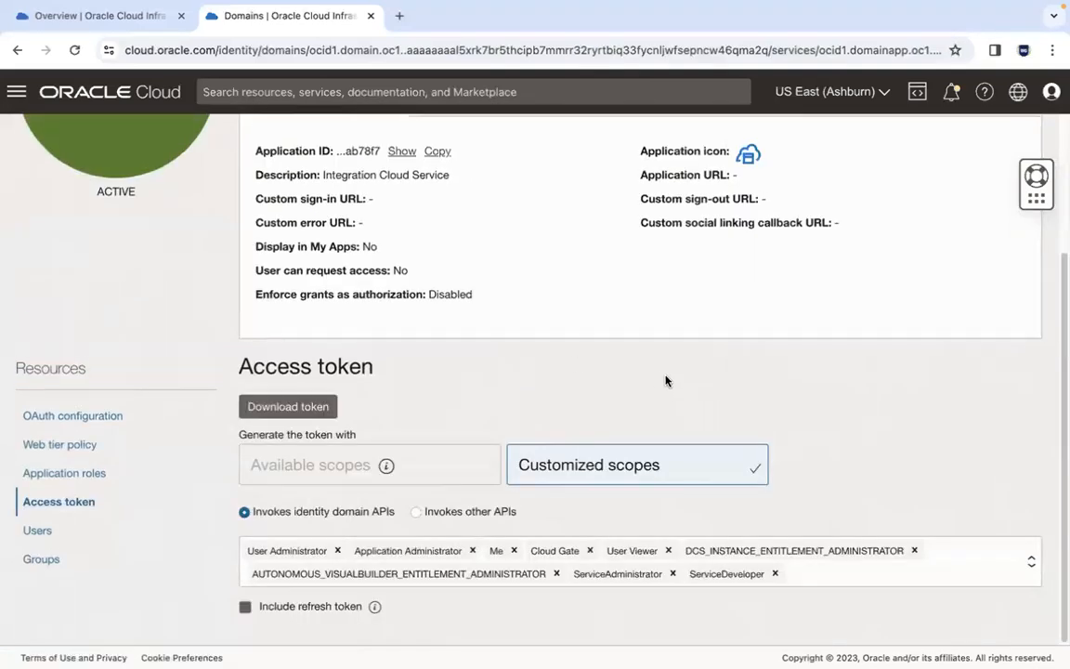
click(416, 513)
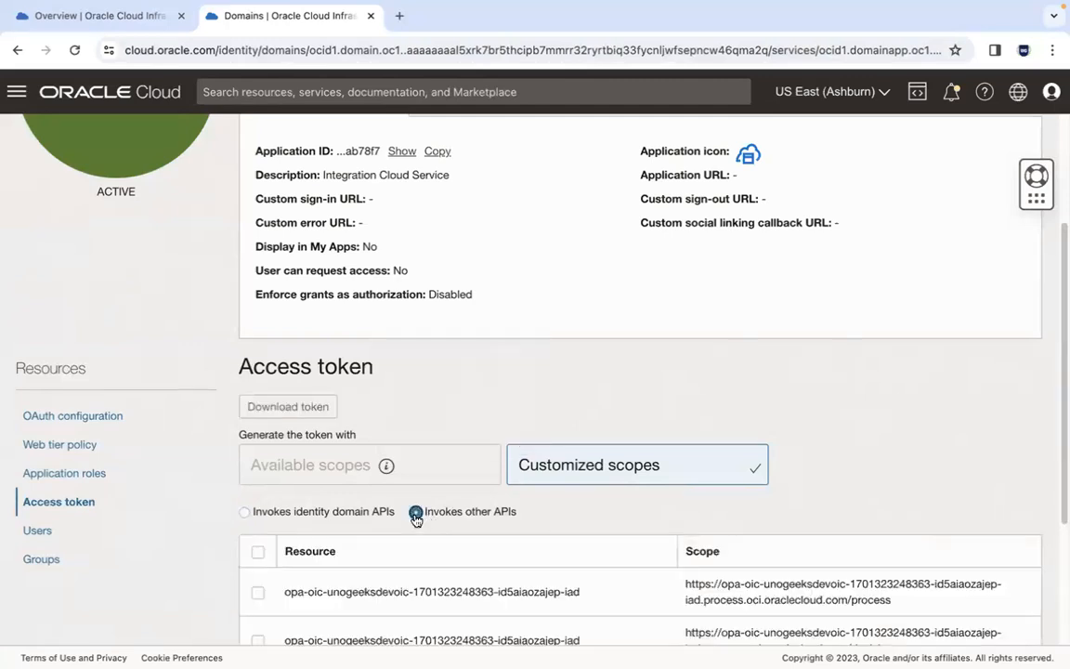
Step: Select the unogeeksdevoic-id5aiaozajep-ia resource with the urn:opc:resource:consumer::all scope and download the access token
scroll(1059, 513, down, 3)
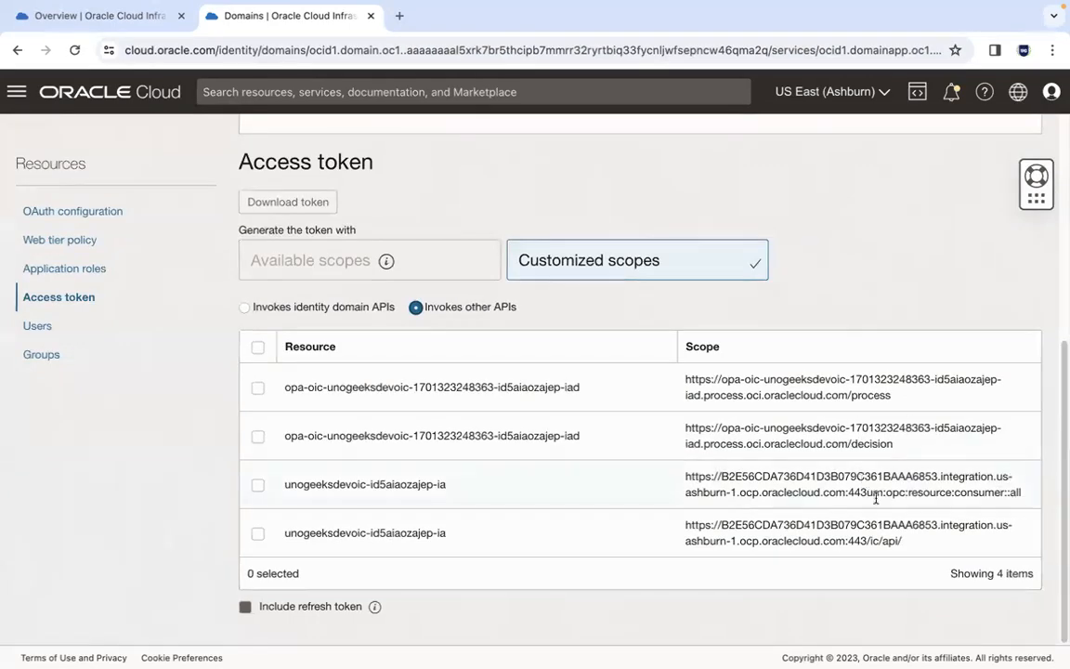
drag(869, 491, 1025, 497)
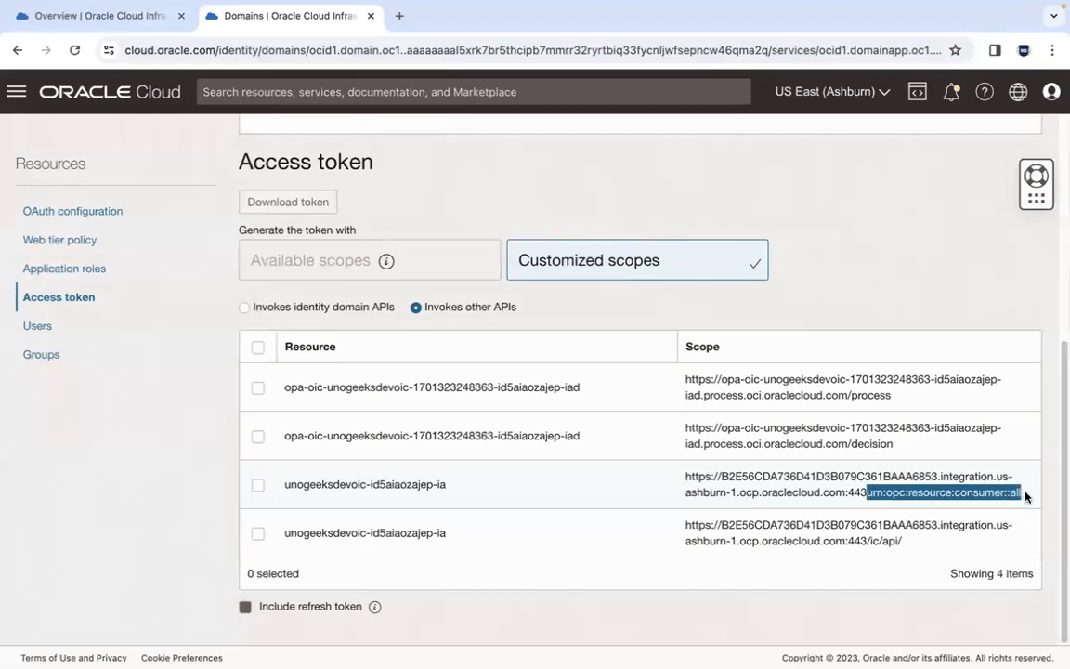
click(1027, 496)
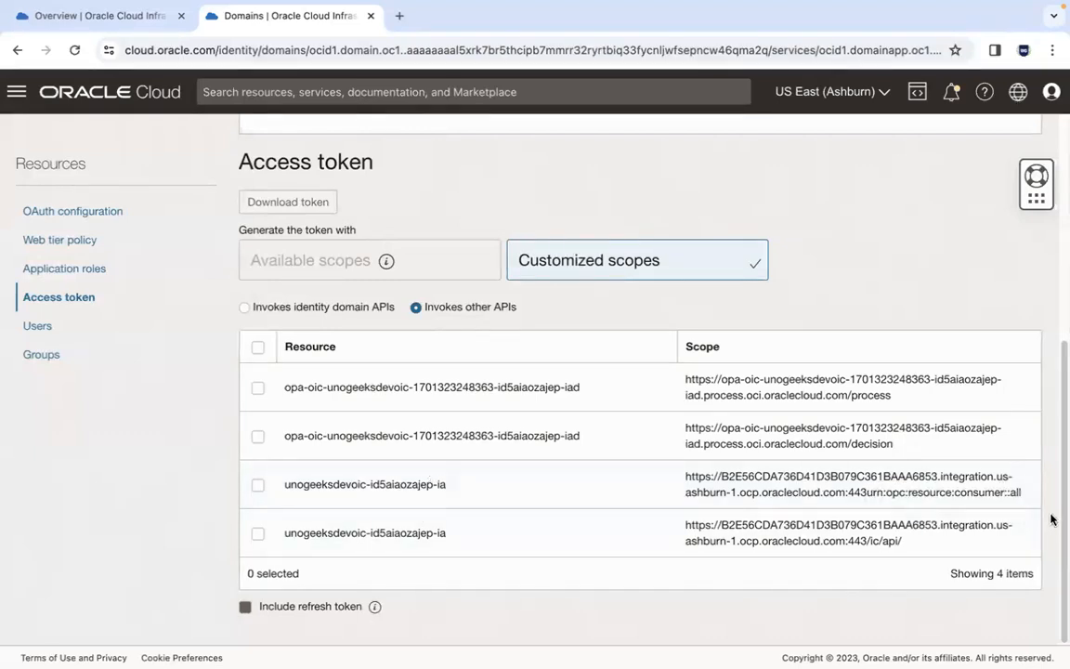
drag(1024, 496, 876, 502)
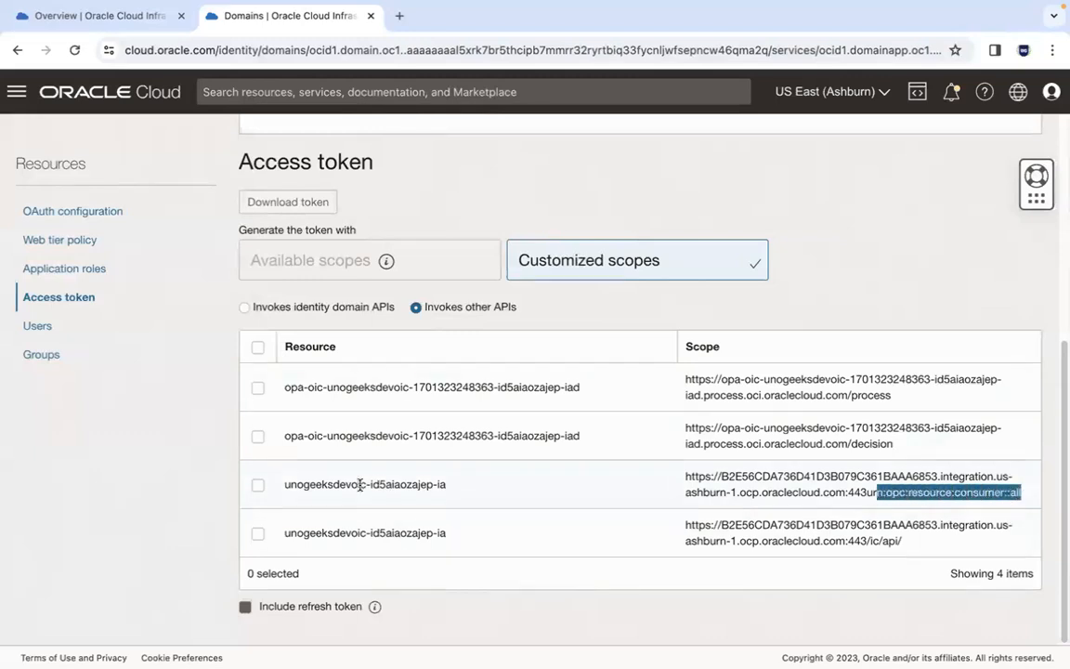
click(258, 486)
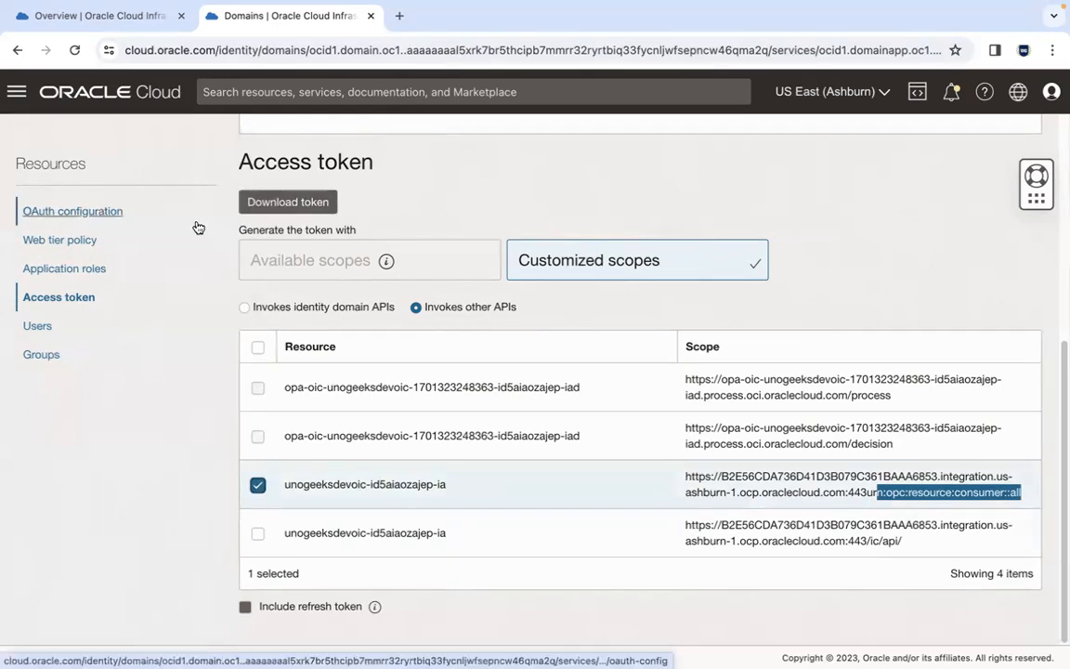
click(244, 205)
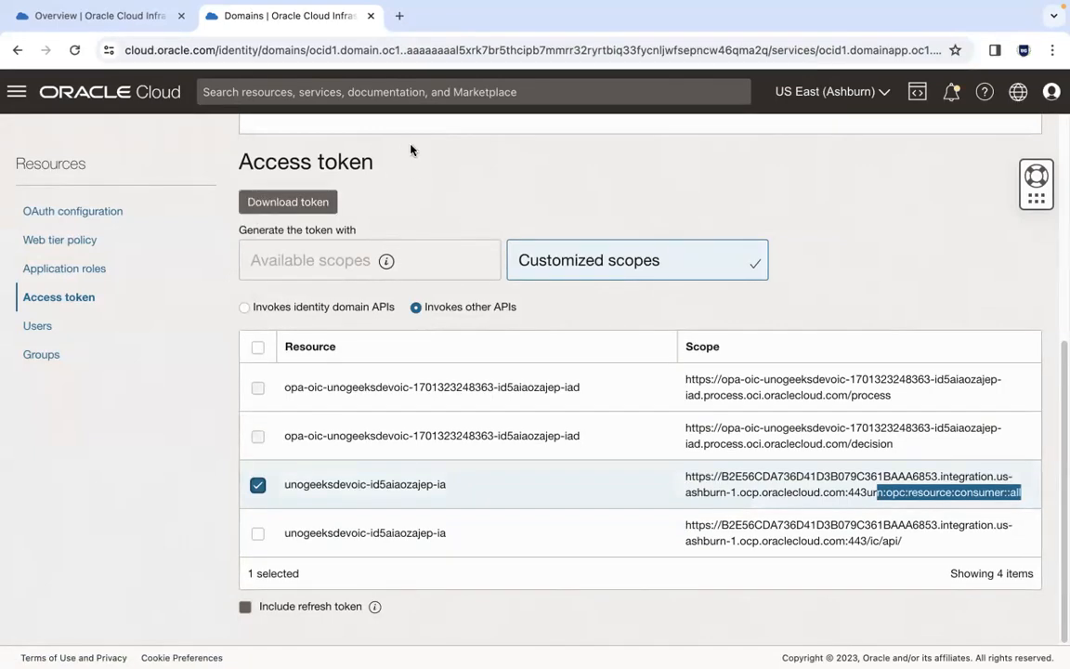
click(306, 208)
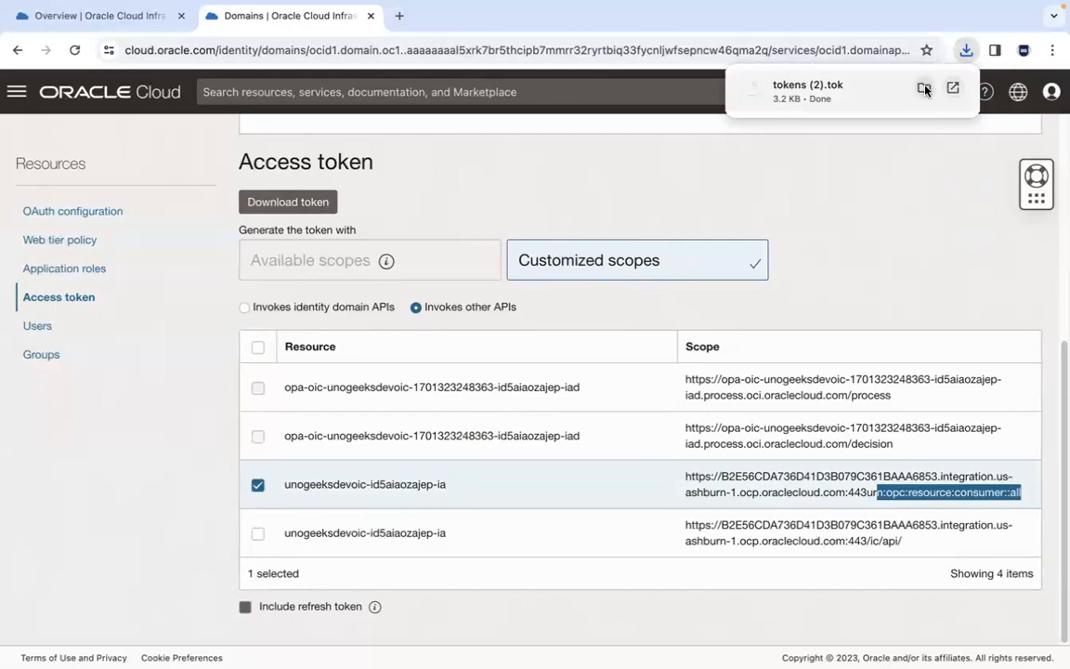
Step: Show the downloaded tokens (2).tok file in Downloads and open it with Visual Studio Code
click(953, 89)
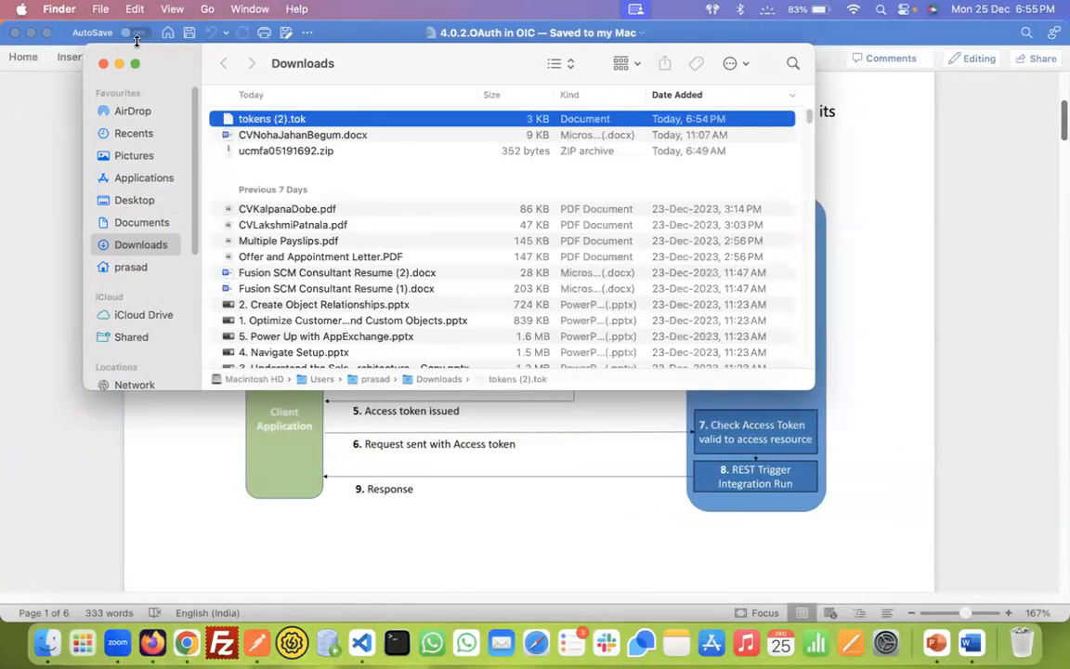
click(133, 62)
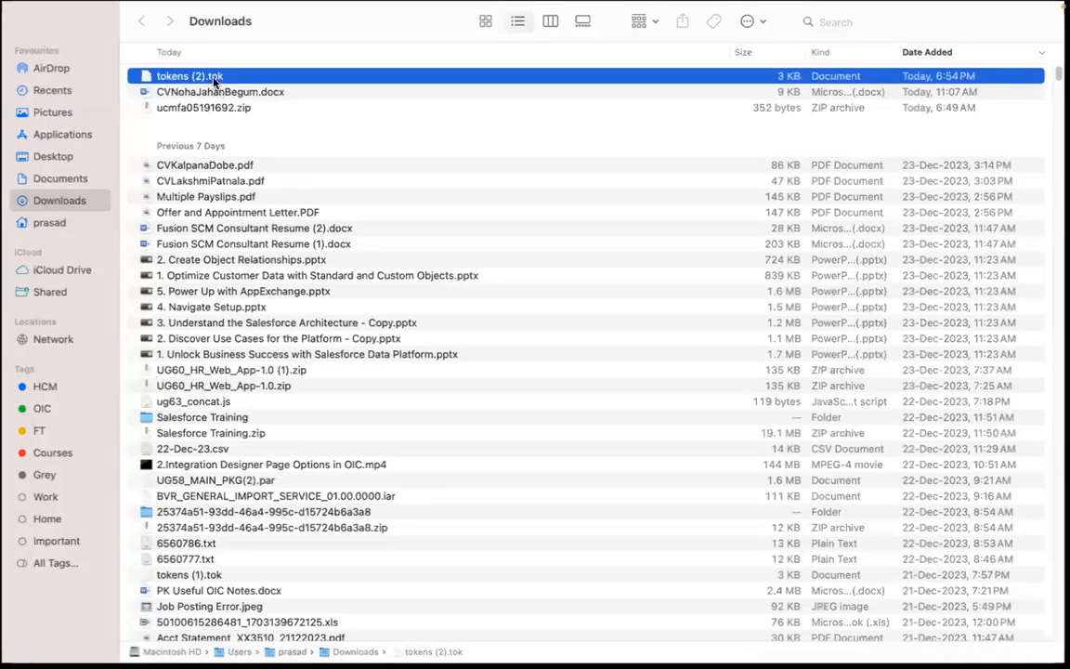
right_click(214, 82)
mouse_move(370, 104)
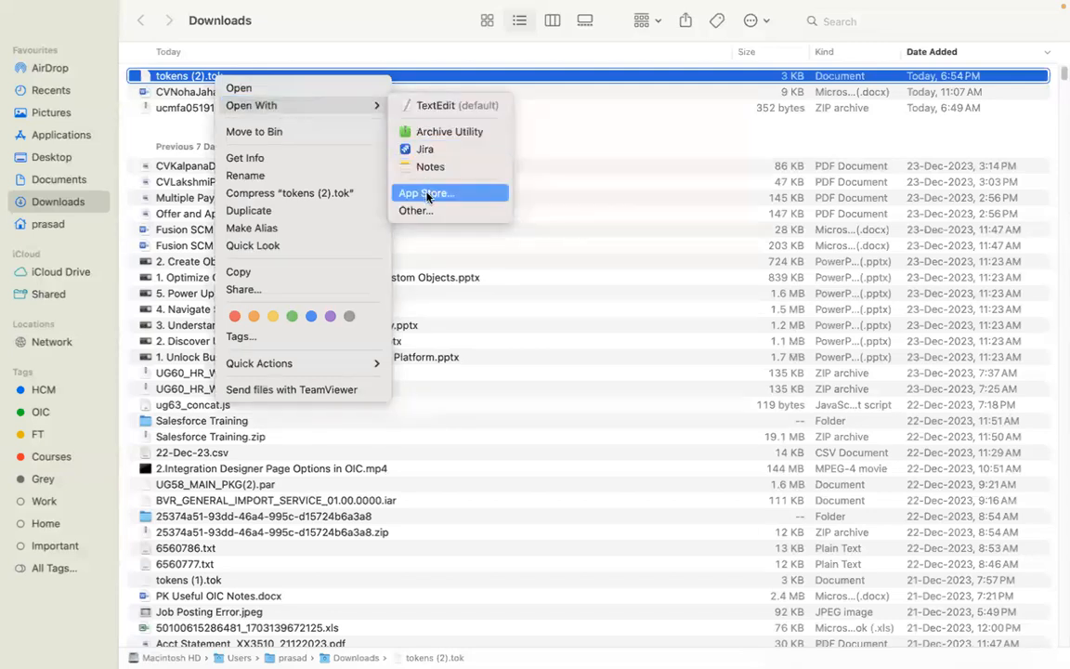
click(412, 210)
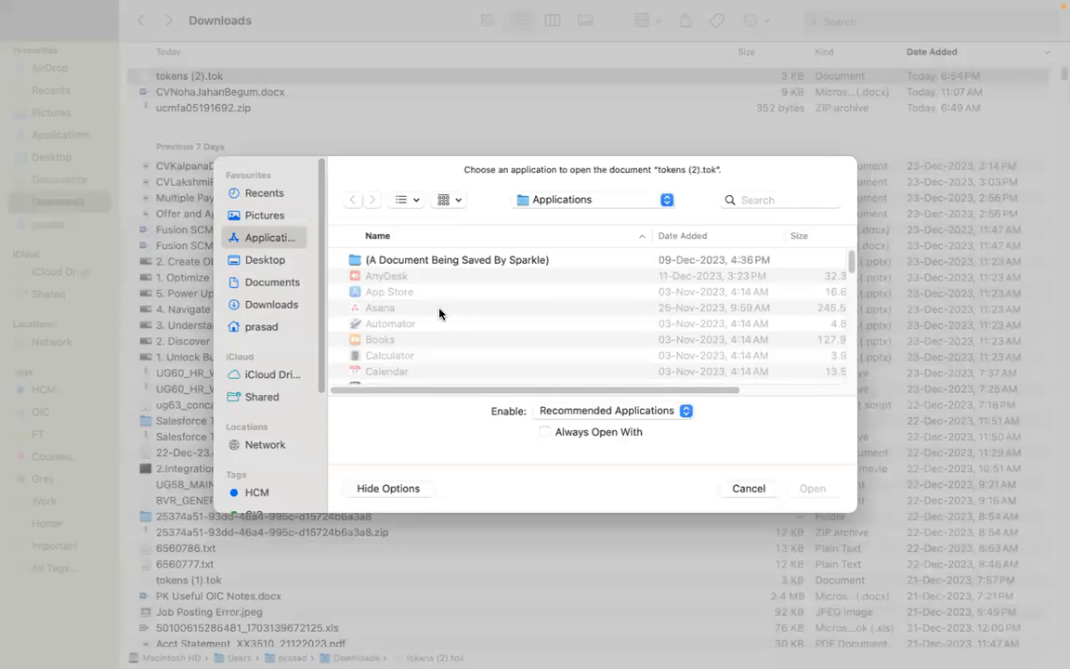
click(466, 259)
key(v)
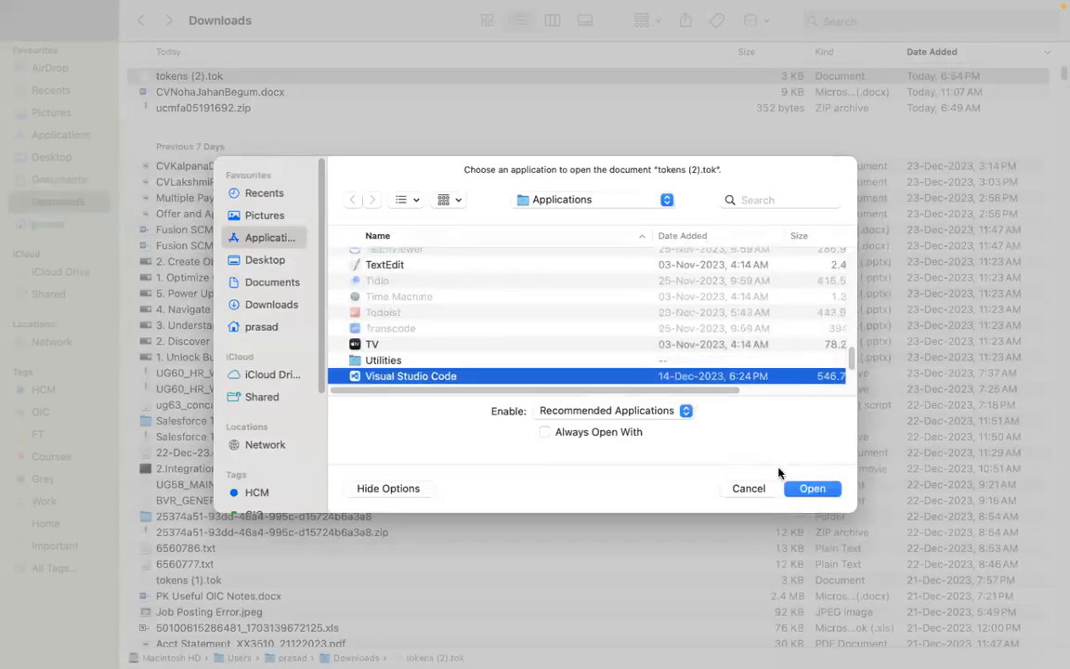
click(825, 489)
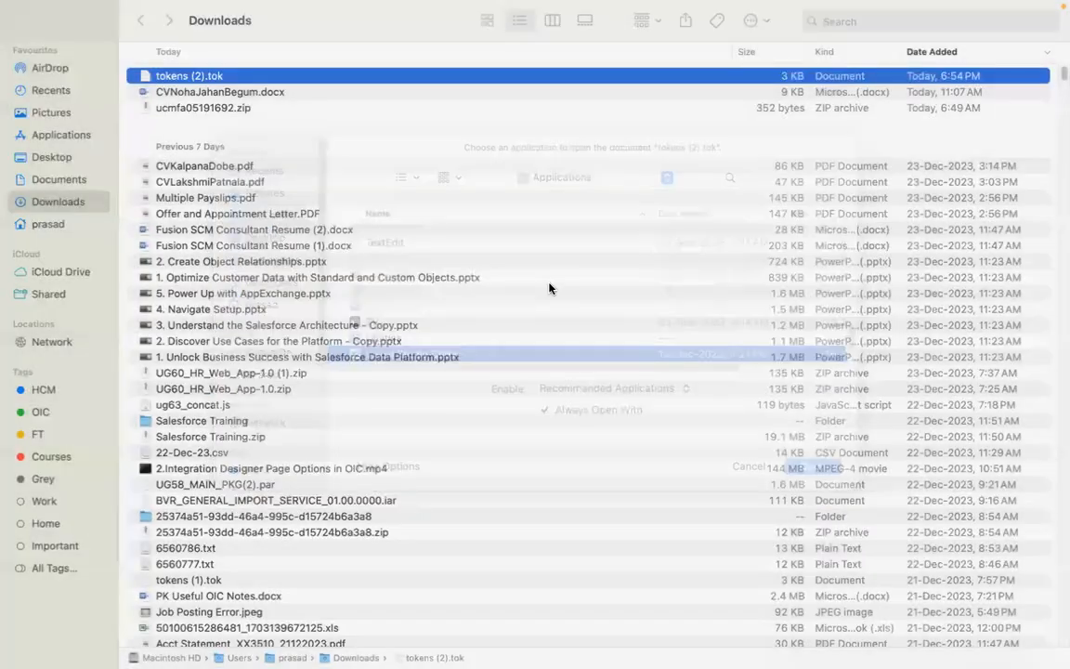
Step: Select and copy the access_token value from the token file
click(524, 345)
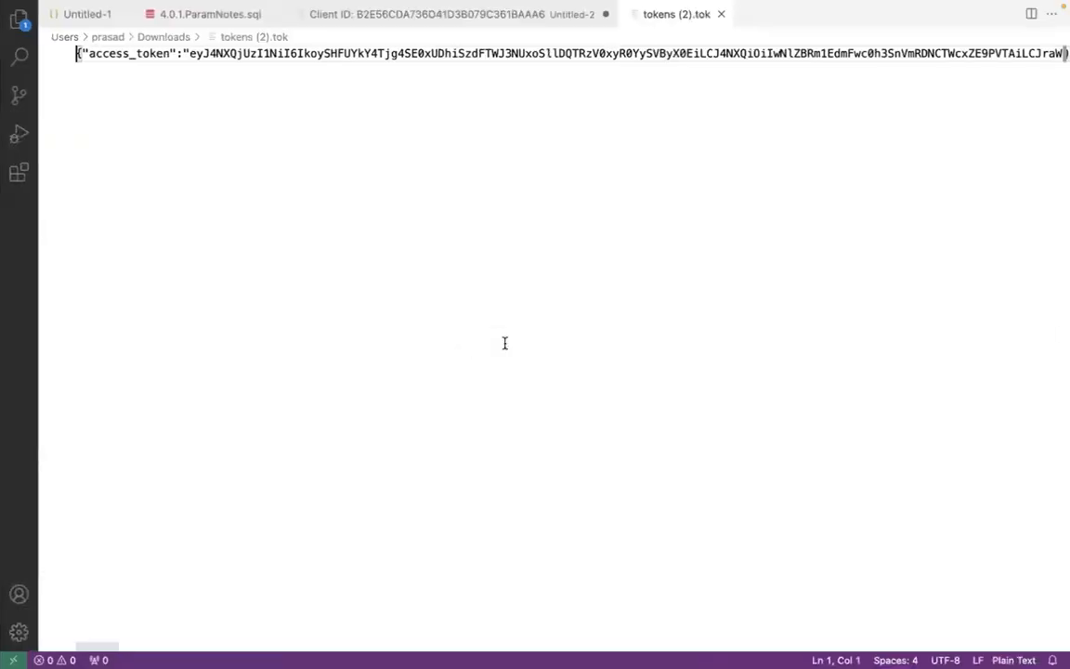
double_click(189, 54)
drag(190, 54, 765, 53)
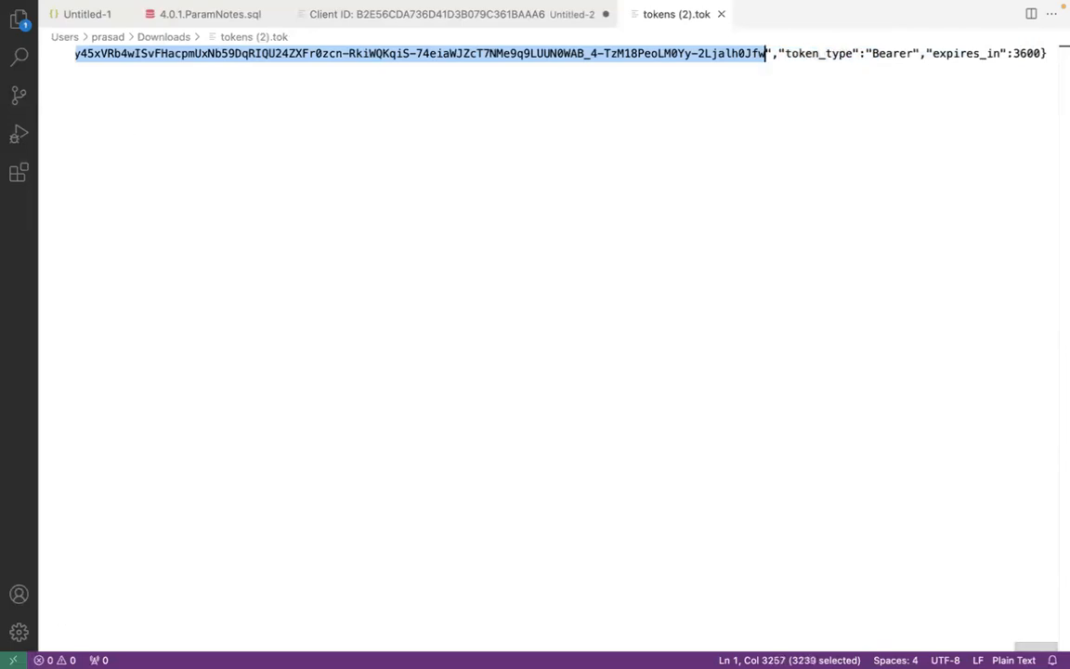
click(258, 640)
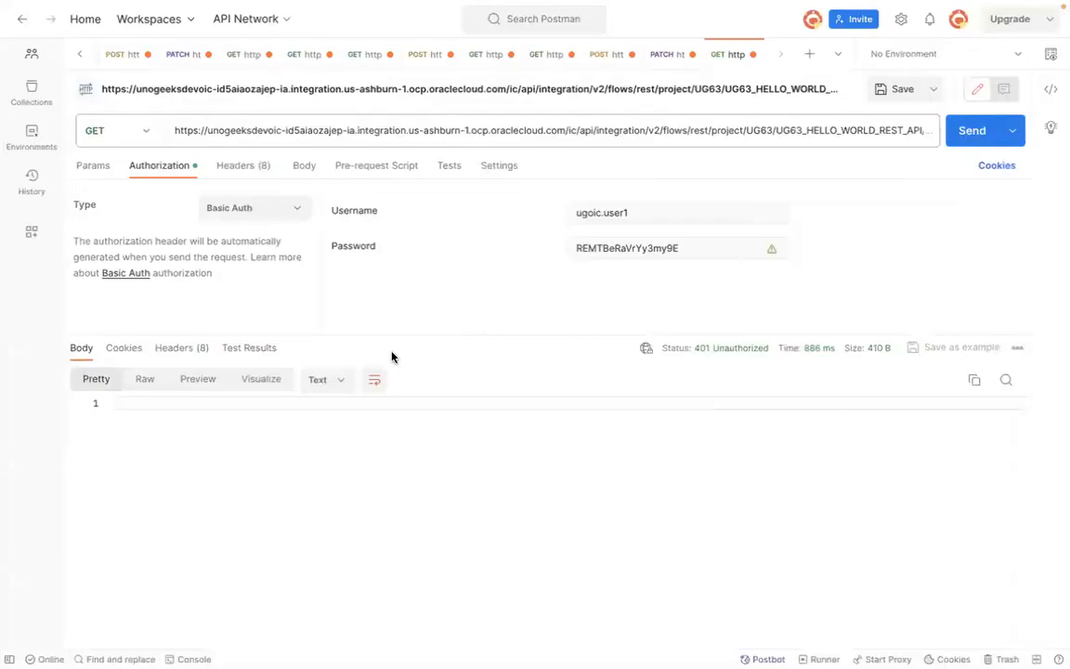
Step: Switch to the Postman request and change its authorization type to OAuth 2.0
key(super+Tab)
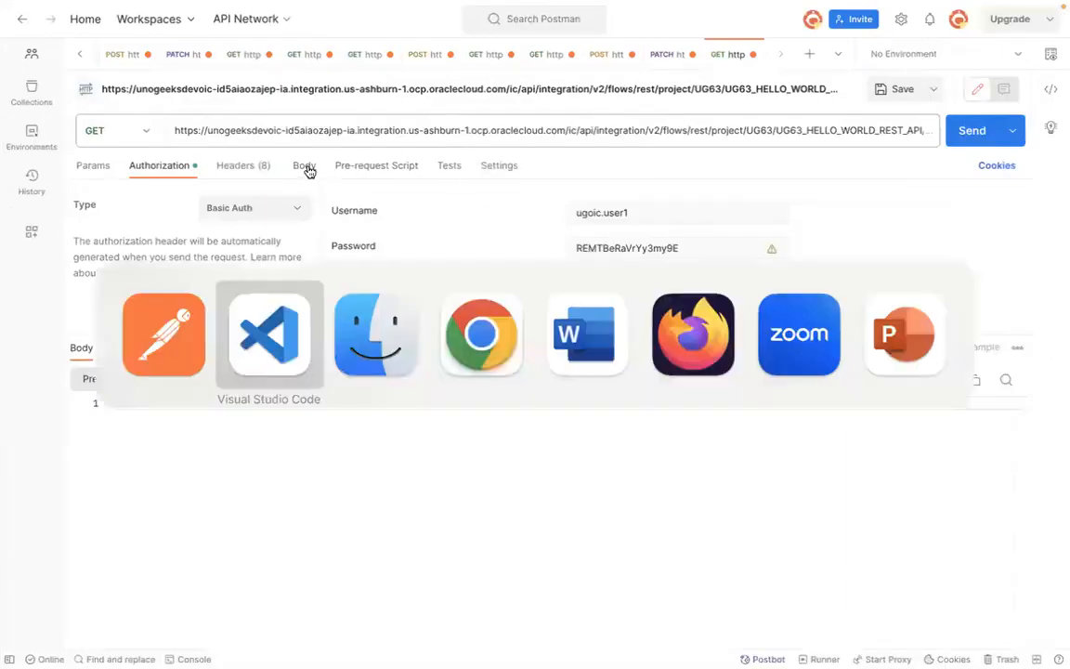
key(super+Tab)
key(super+Tab)
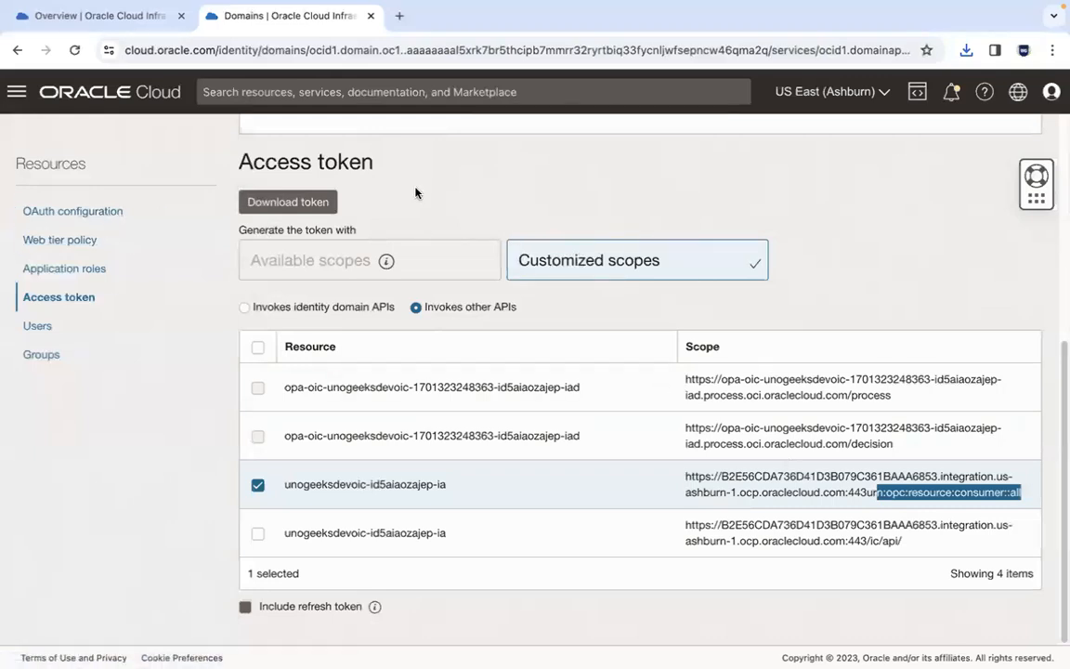
key(super+Tab)
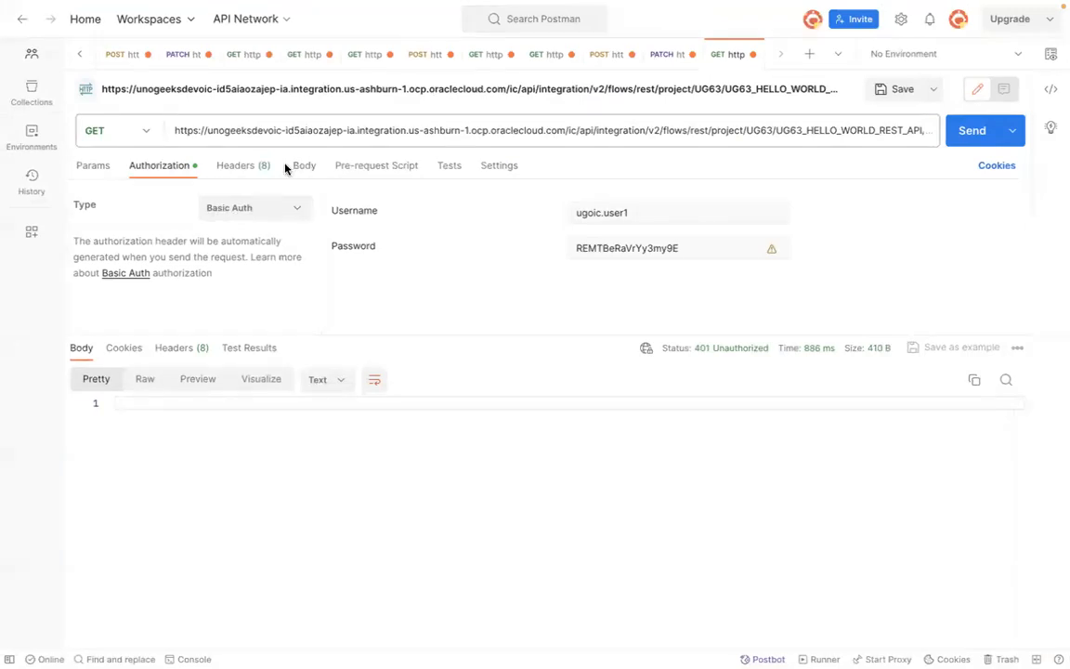
click(299, 209)
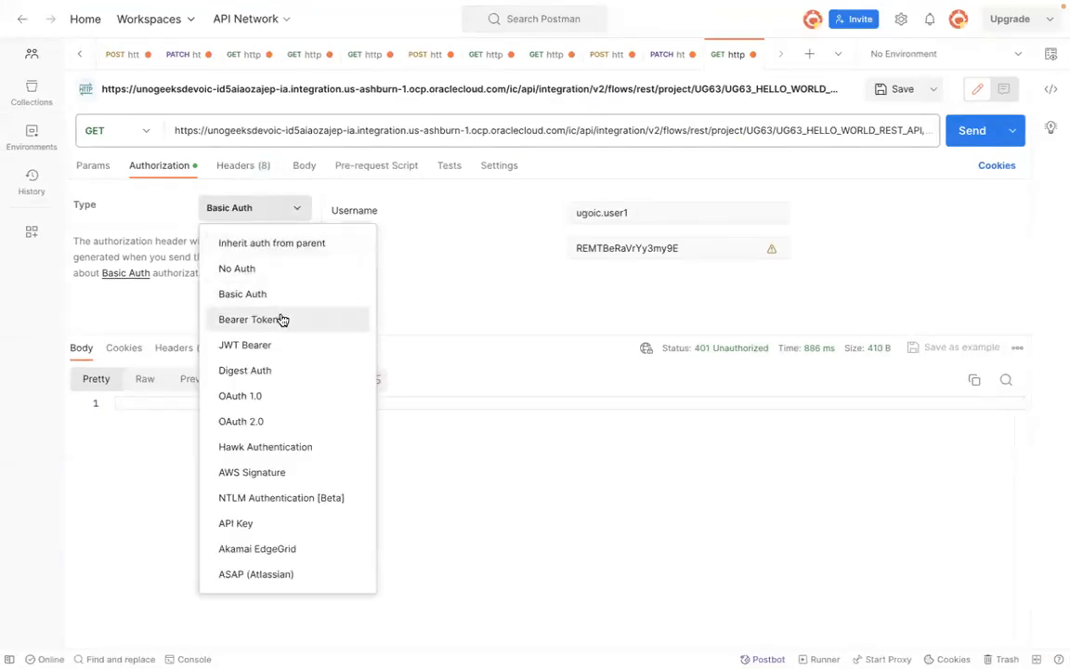
click(267, 421)
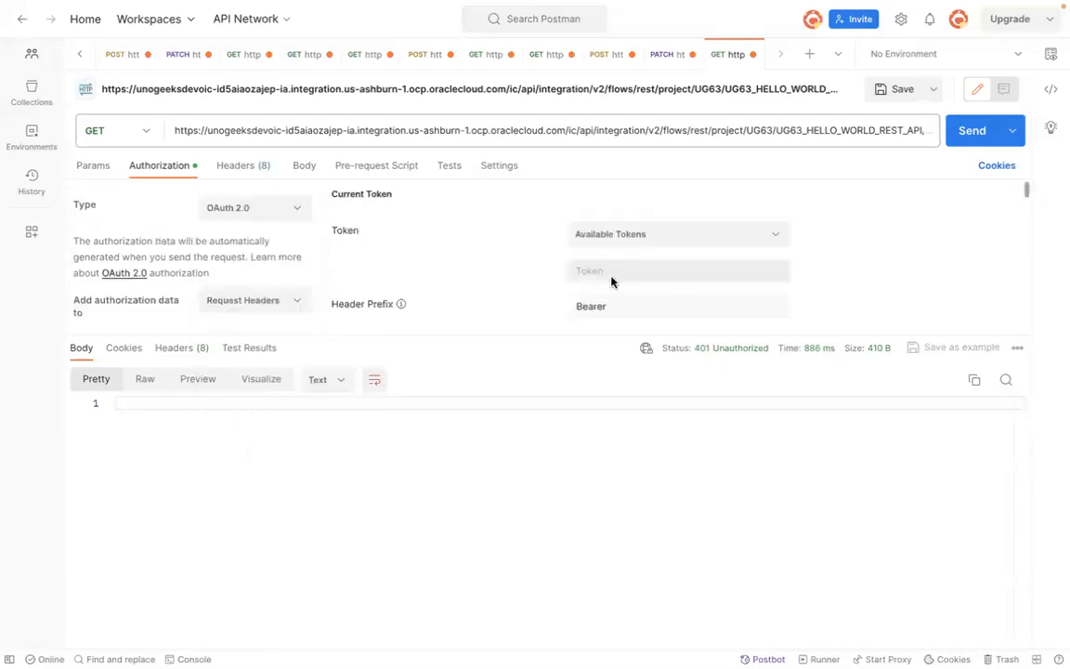
Step: Paste the copied access token into the Token field and send the GET request again
click(614, 267)
key(ctrl+v)
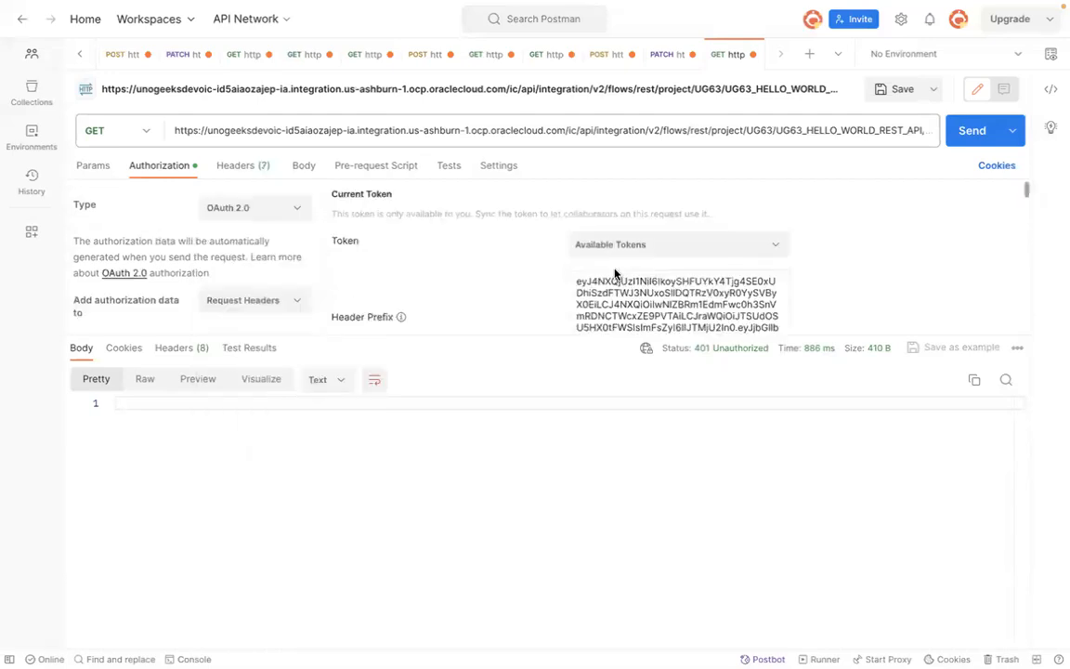
click(967, 130)
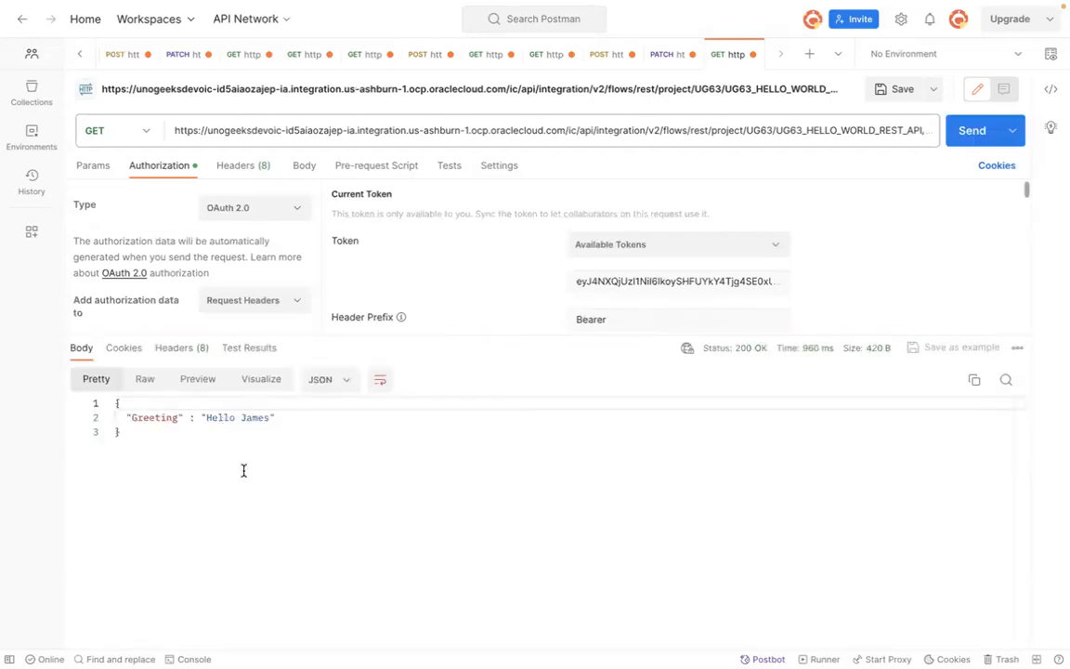
Step: Review the pasted token and the remaining OAuth 2.0 authorization settings
click(651, 280)
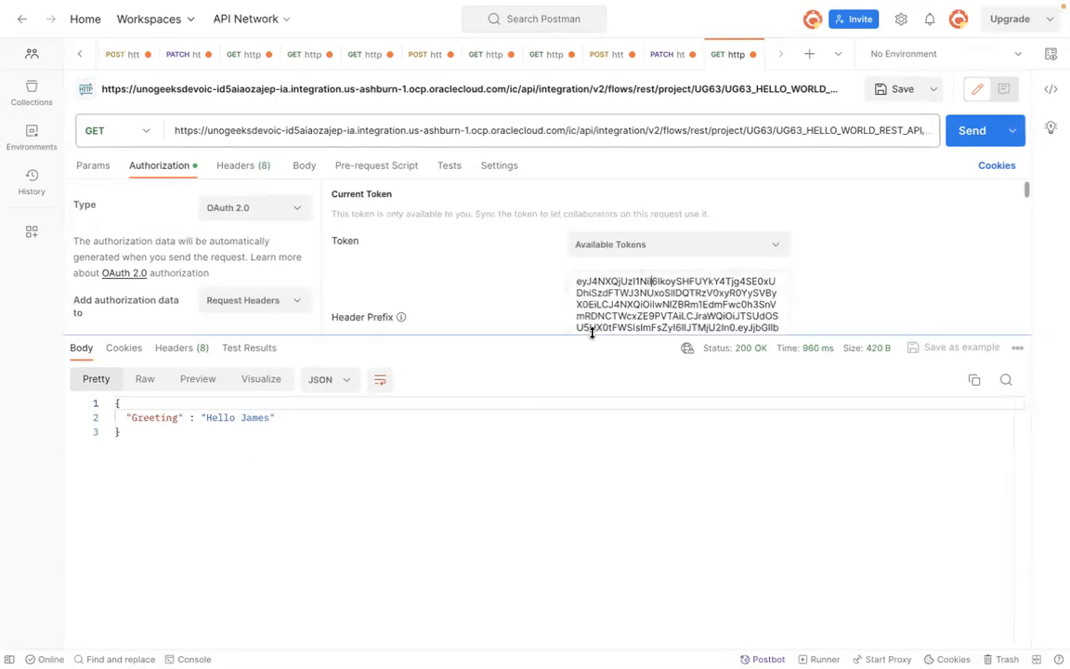
drag(592, 332, 599, 434)
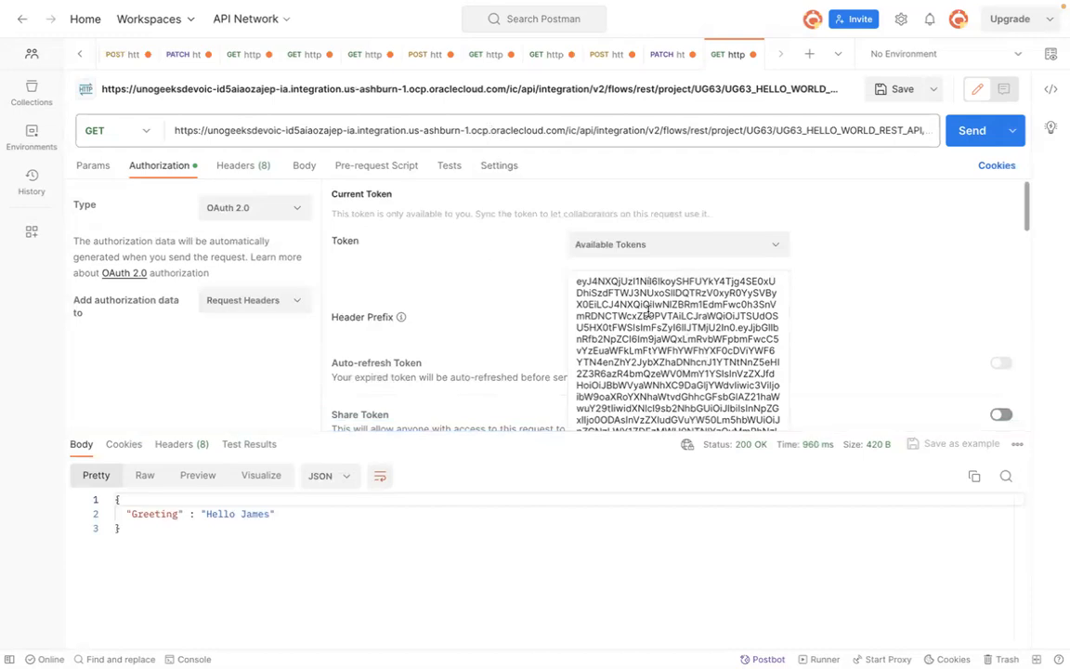
drag(504, 432, 504, 343)
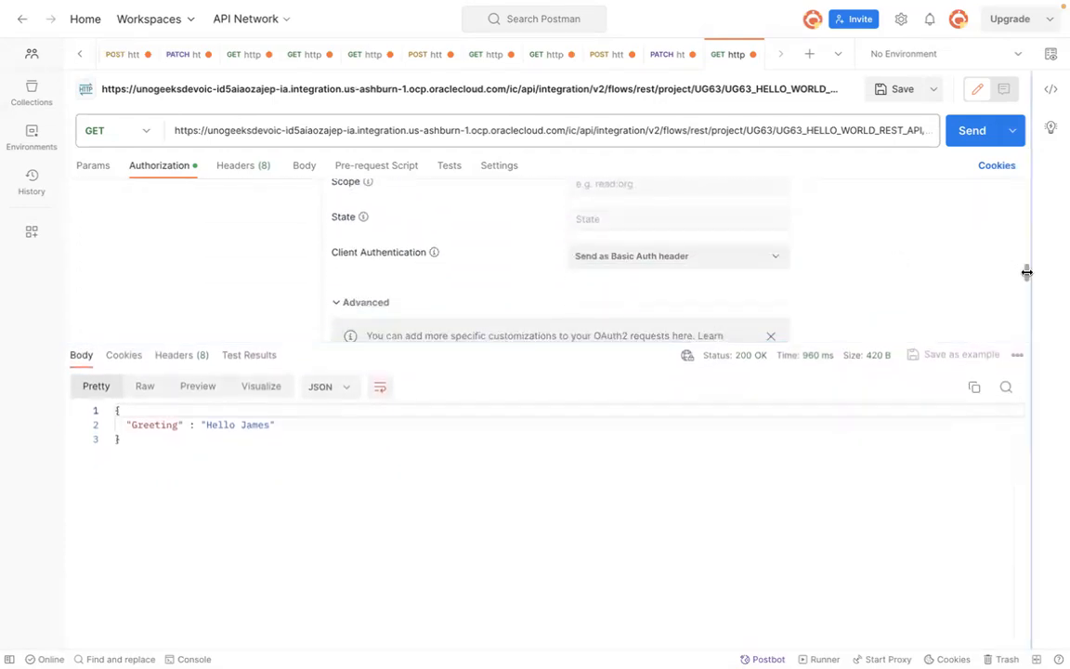
drag(1026, 265, 1026, 181)
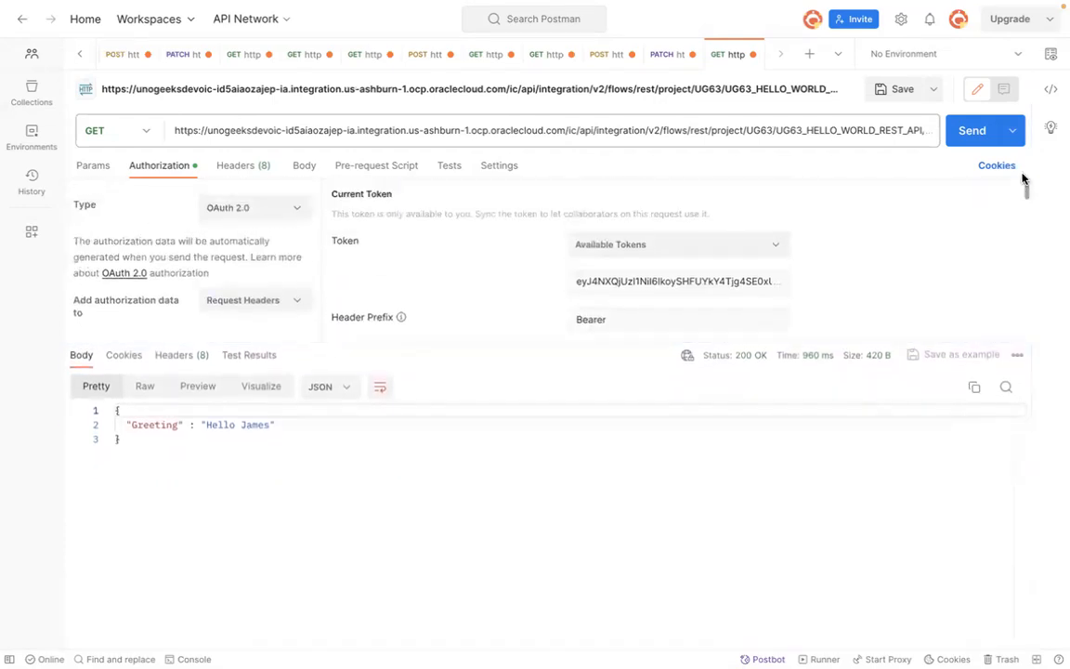
Step: Review the OAuth client credentials flow diagram and the token process notes in the document
key(super+Tab)
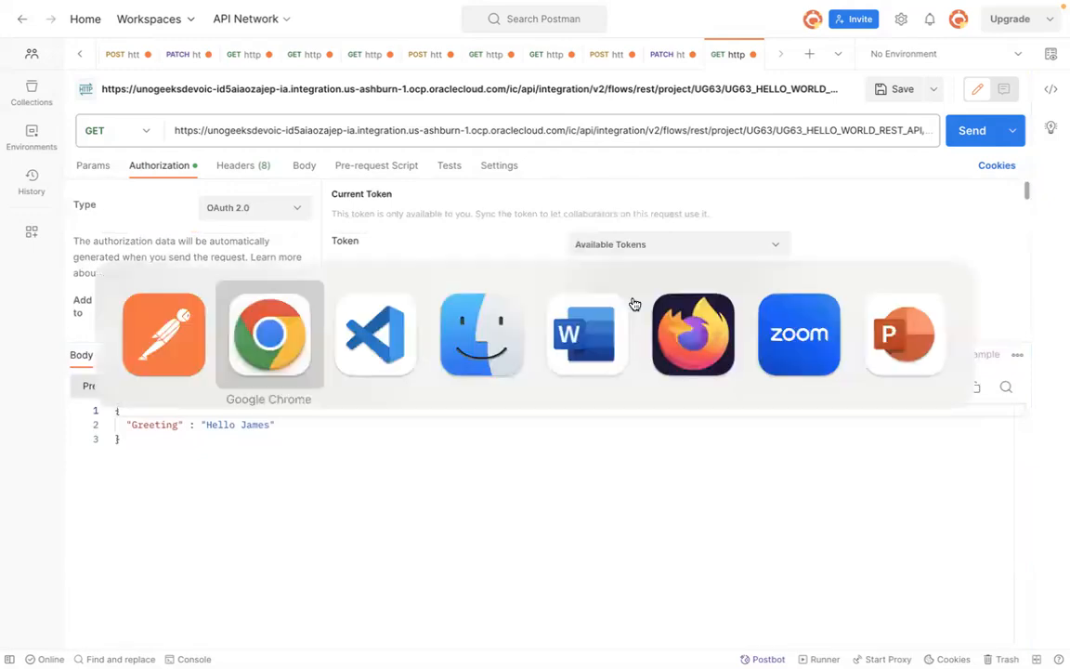
key(super+Tab)
key(super+Tab)
key(super+Tab)
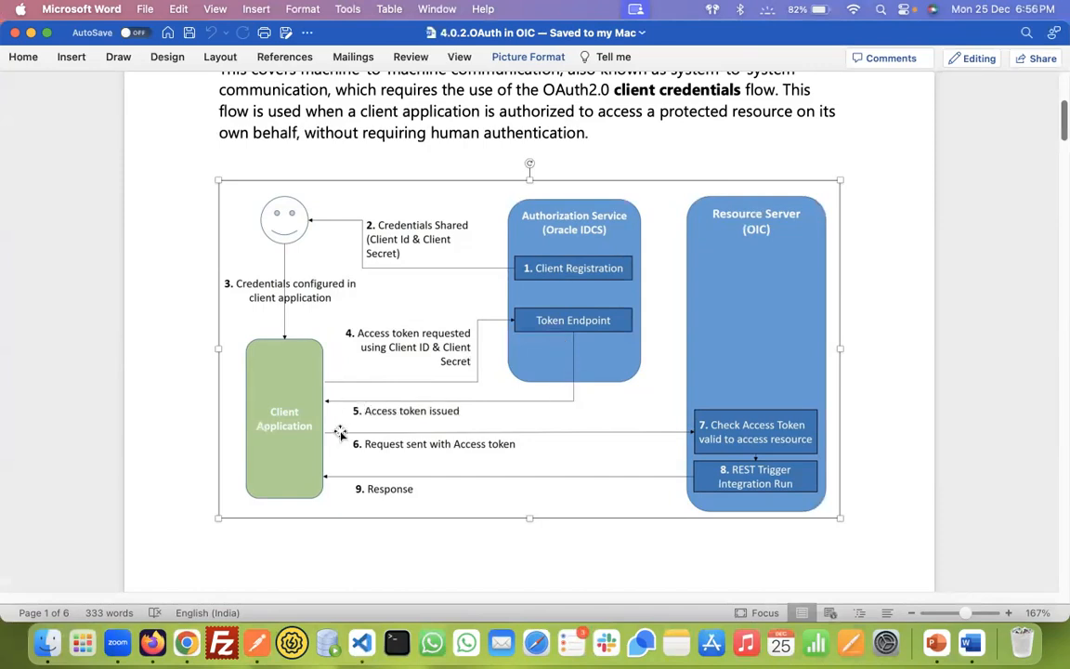
key(super+Tab)
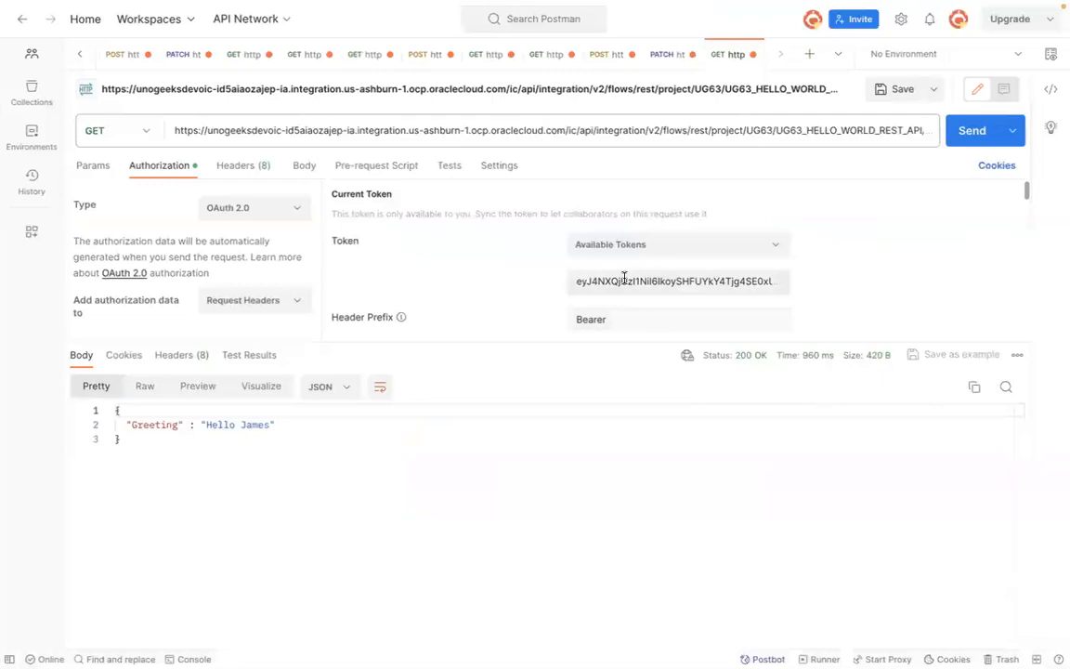
key(super+Tab)
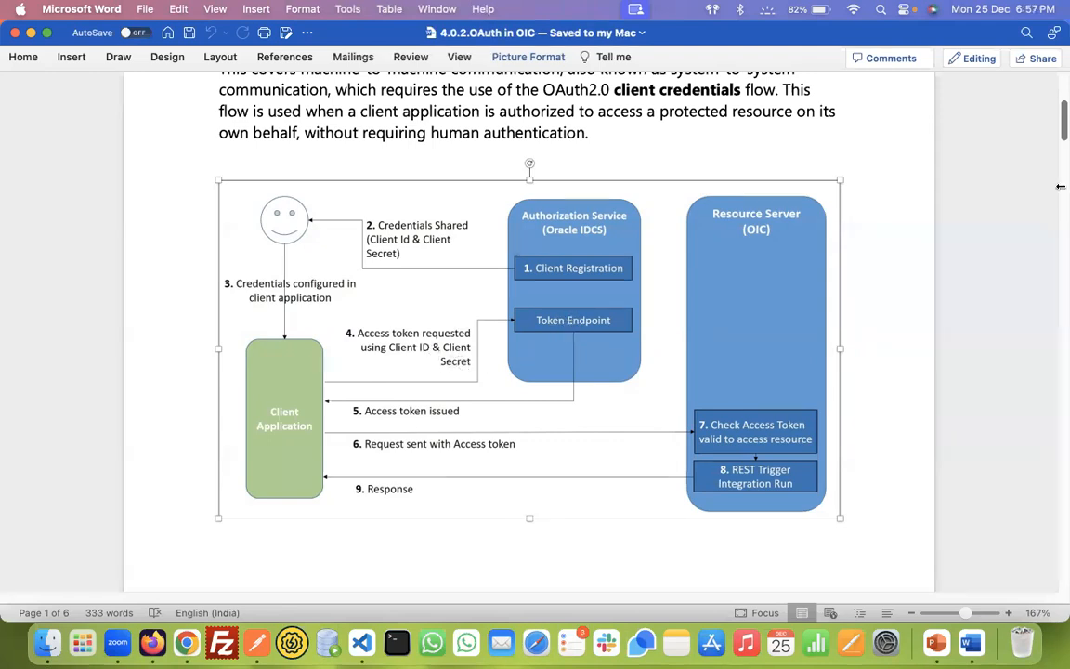
scroll(1063, 133, down, 1)
drag(1064, 202, 1064, 364)
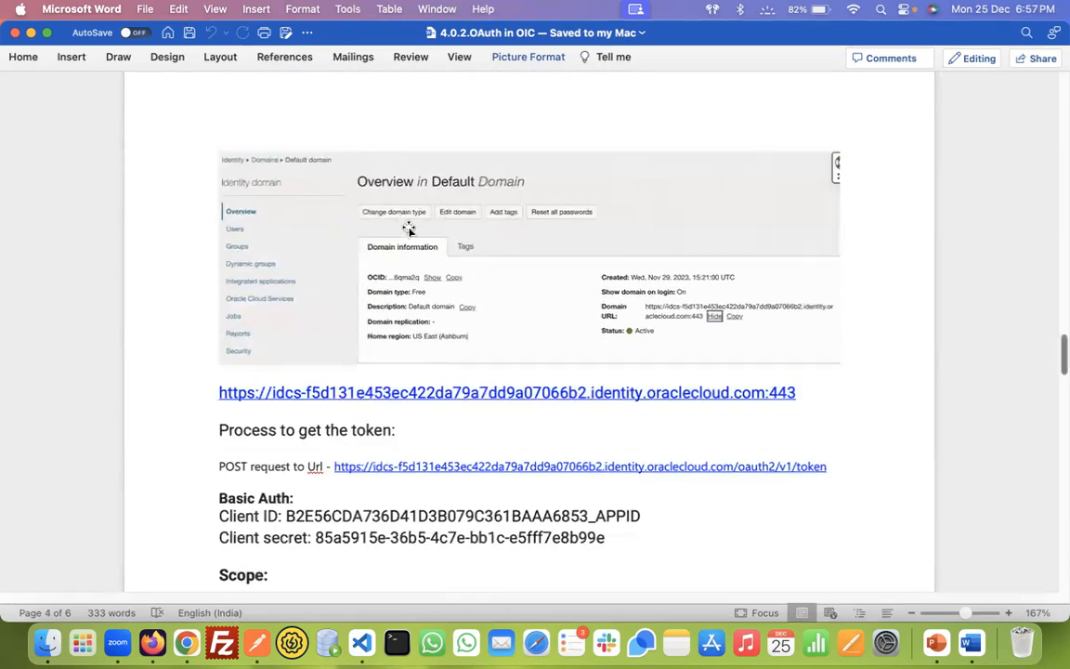
Step: Duplicate the browser tab, open the Default identity domain overview and copy its Domain URL
key(super+Tab)
key(super+Tab)
key(super+Tab)
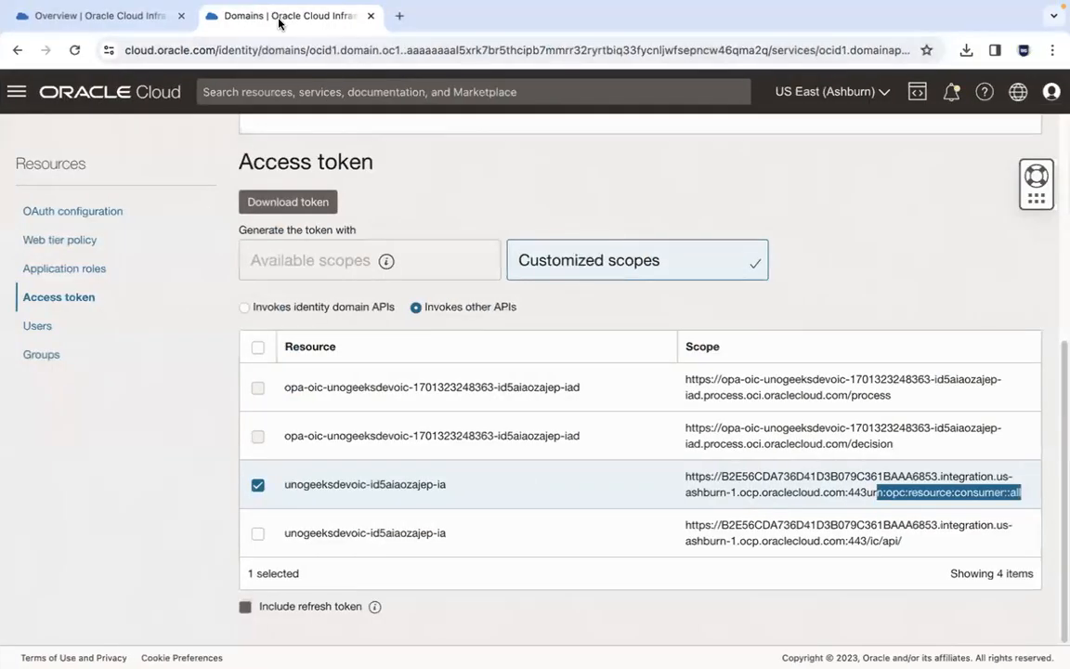
right_click(278, 24)
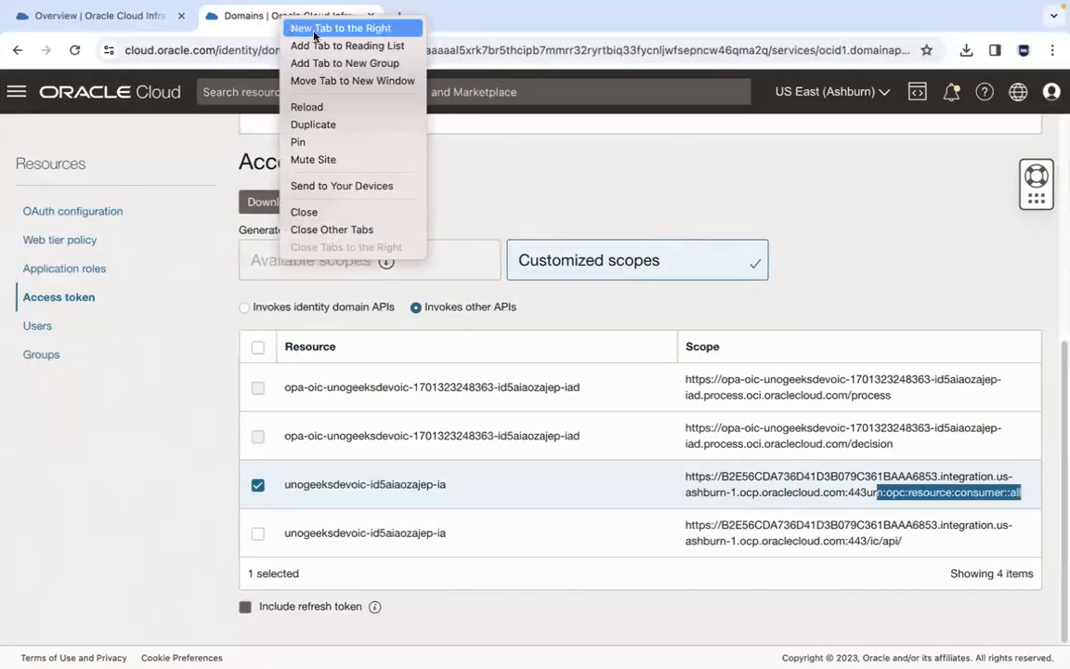
click(337, 120)
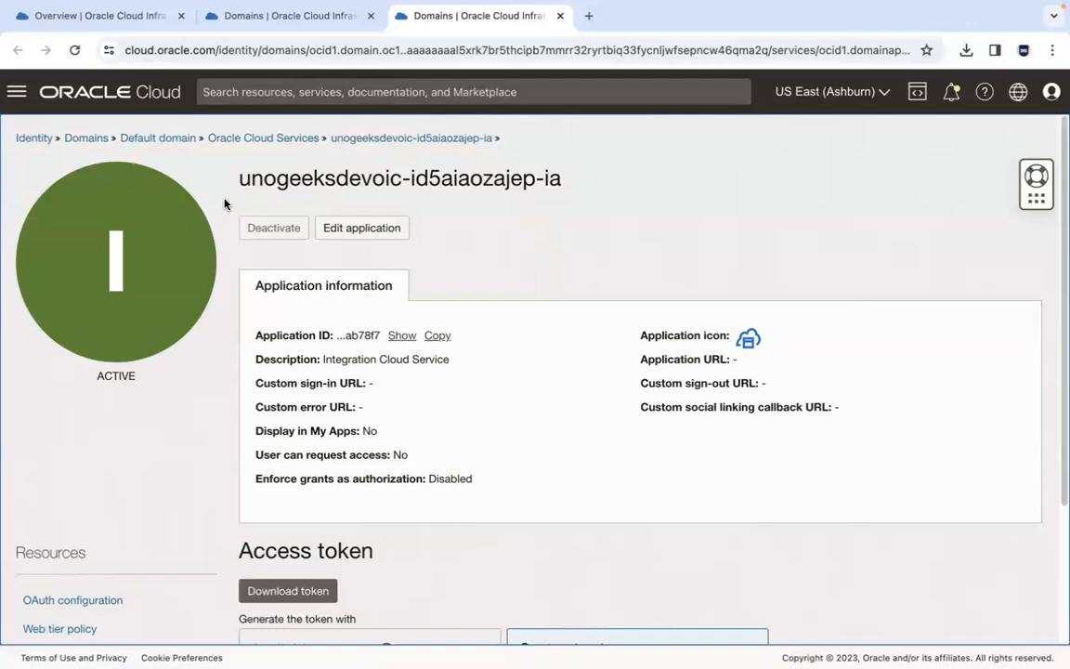
click(86, 139)
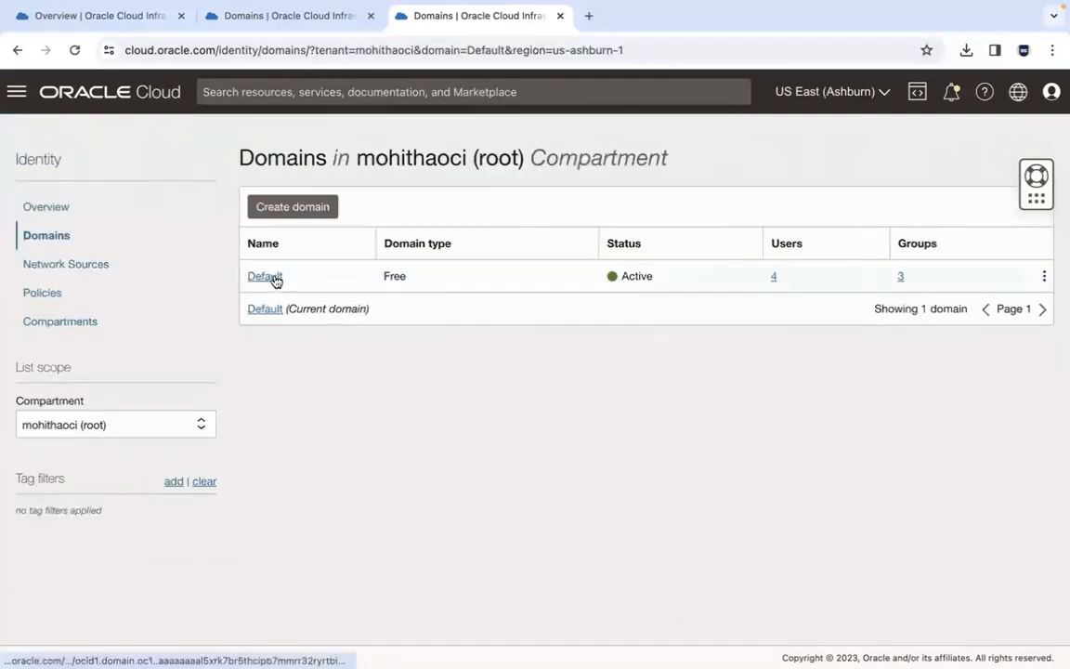
click(274, 277)
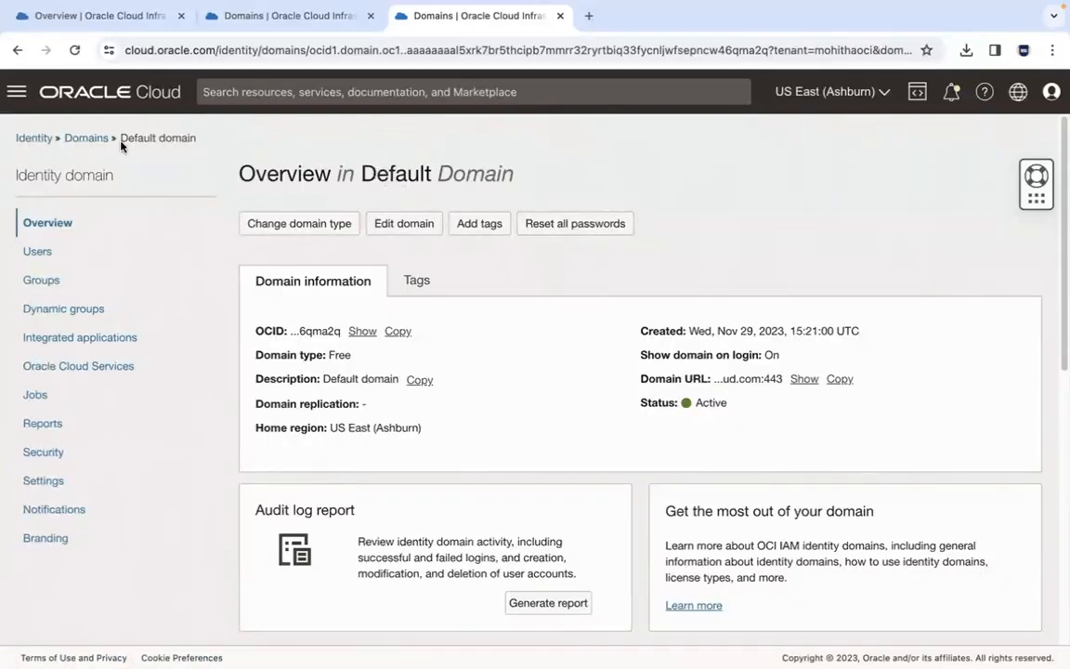
click(810, 381)
click(859, 396)
Step: Paste the copied domain URL on a new line in the notes file
key(super+Tab)
key(super+Tab)
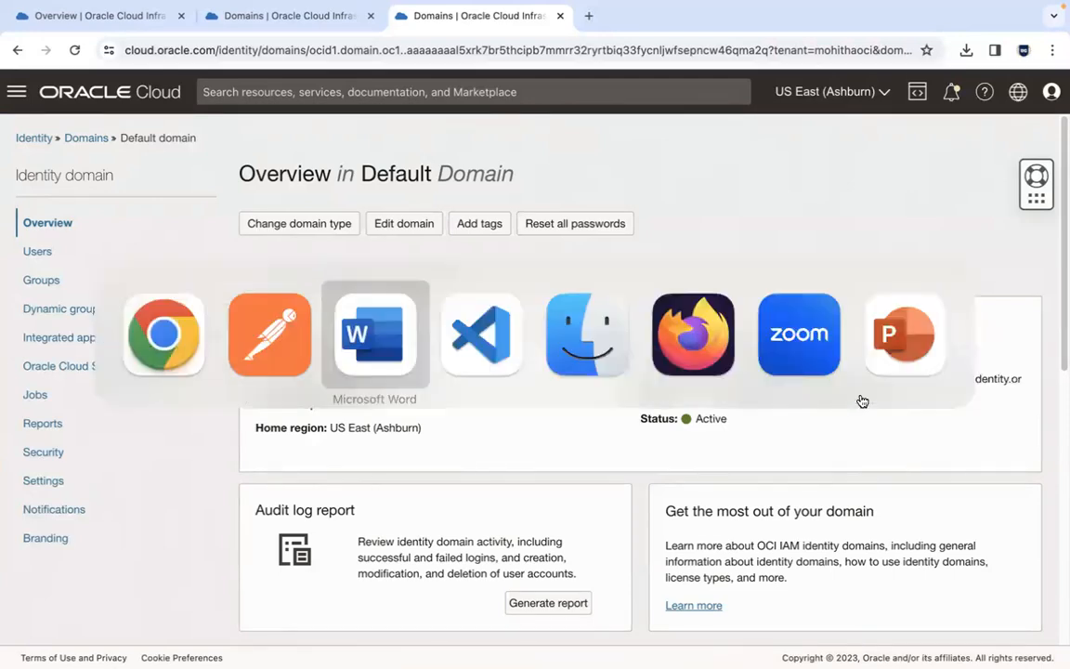
key(super+Tab)
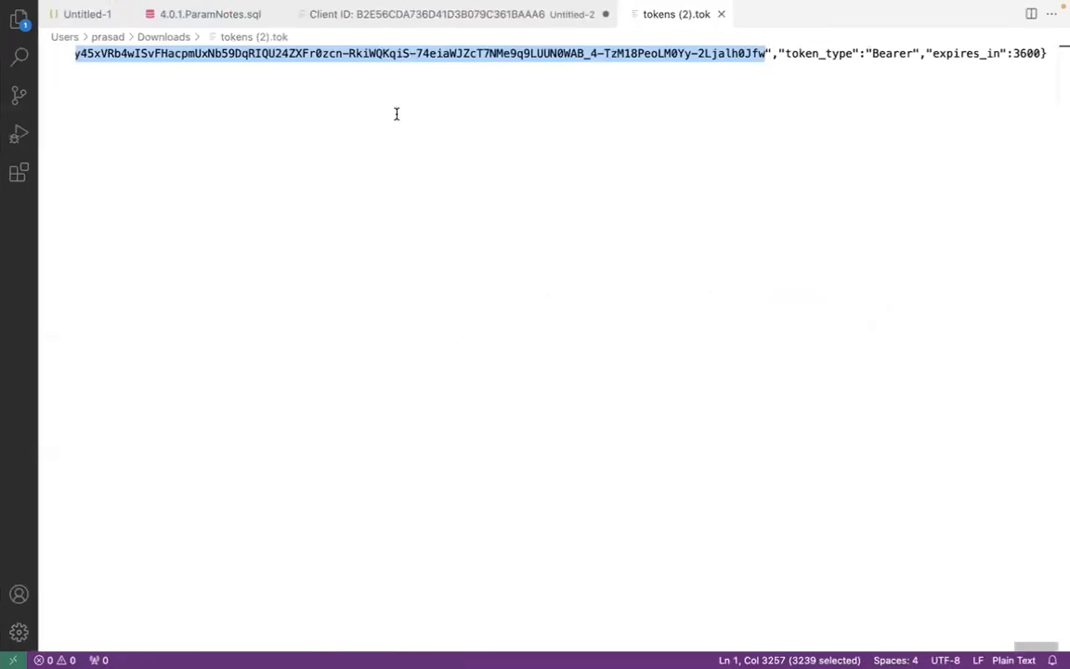
click(313, 15)
key(Down)
key(Down)
key(Return)
key(super+v)
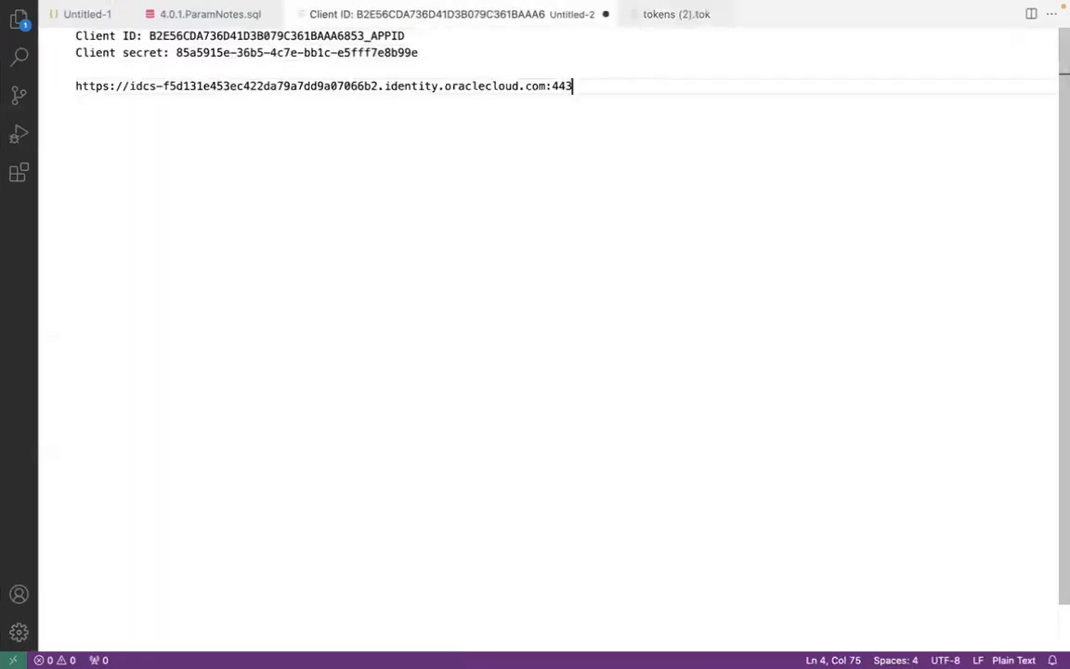
Step: Copy the /oauth2/v1/token path from the document and append it to the domain URL in the notes
key(super+Tab)
key(super+Tab)
key(super+Tab)
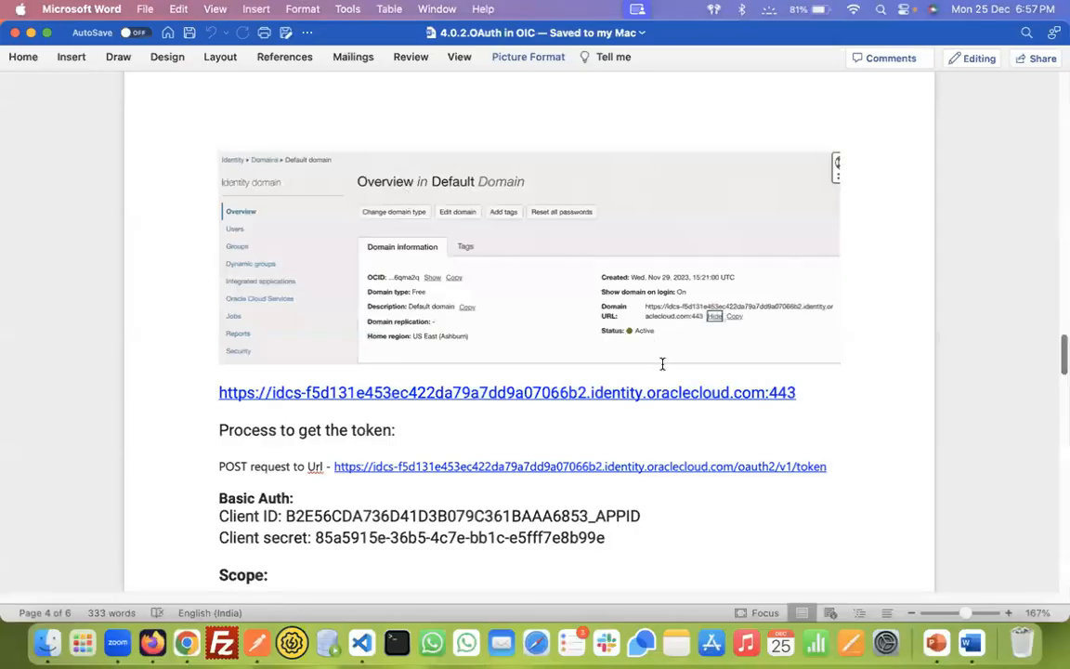
drag(834, 468, 734, 465)
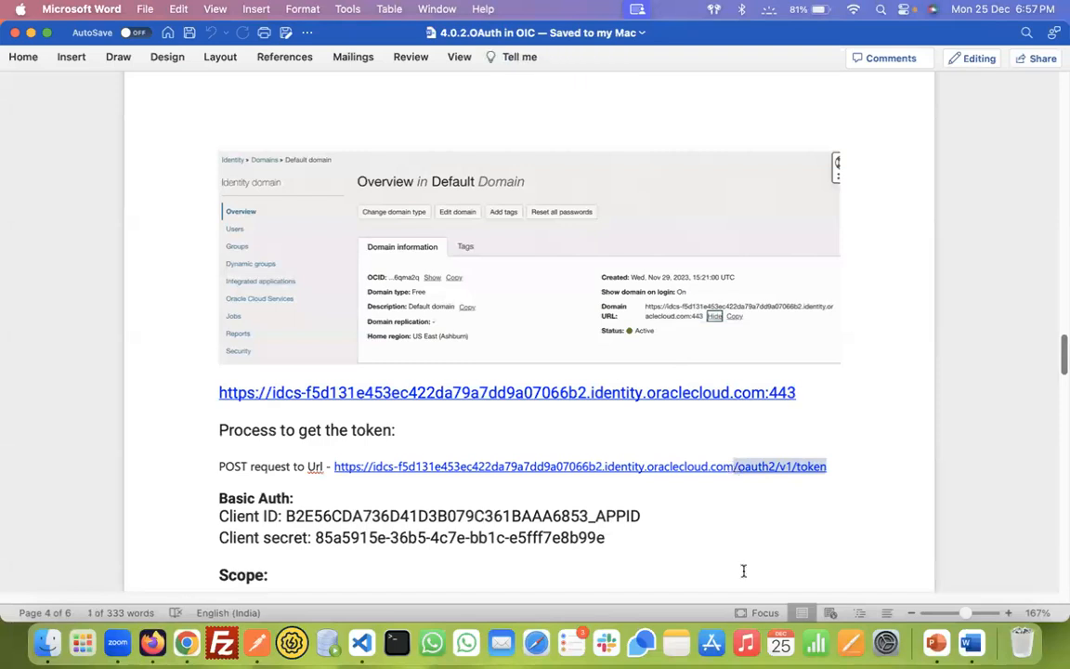
key(super+Tab)
key(super+v)
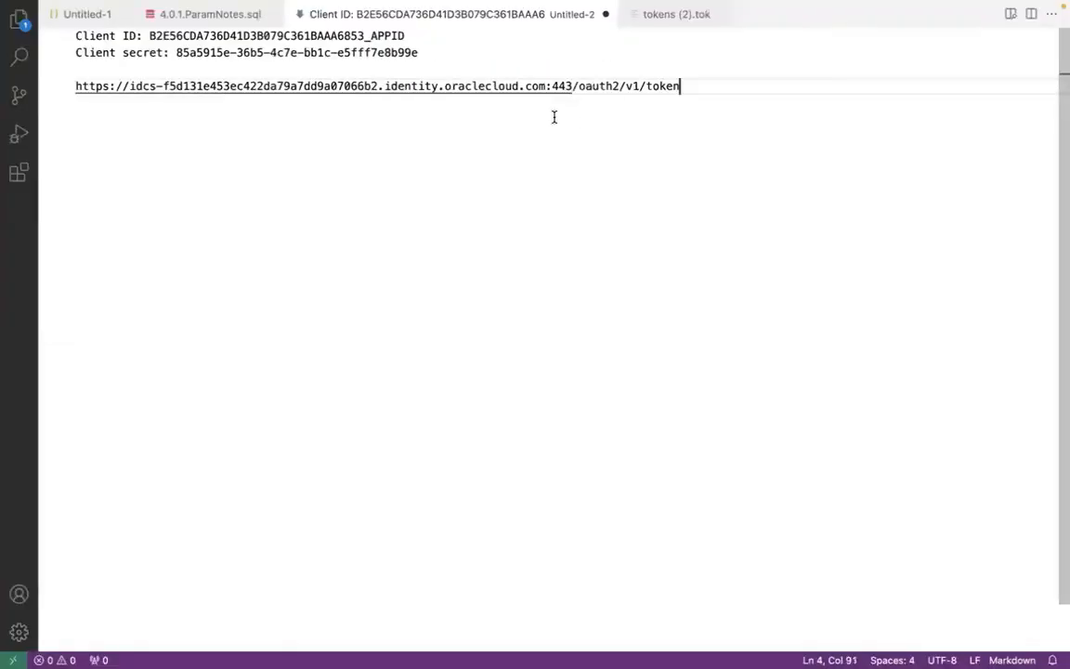
Step: Remove the :443 port from the token URL and add blank lines after it
key(super+Tab)
key(super+Tab)
click(574, 85)
key(BackSpace)
key(BackSpace)
key(BackSpace)
key(BackSpace)
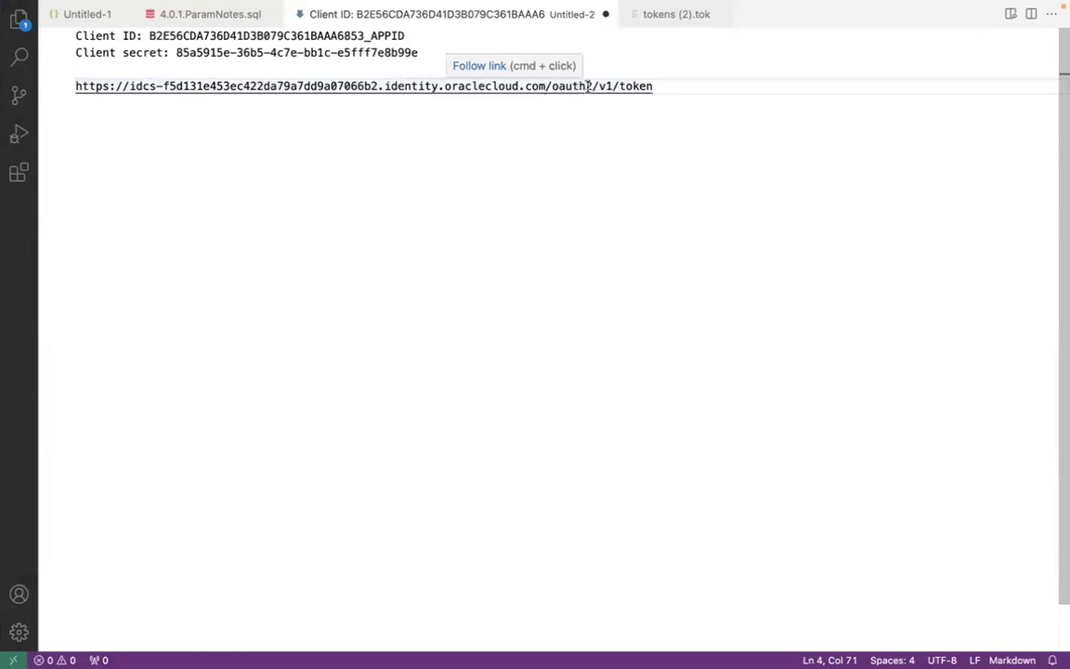
click(662, 87)
key(Return)
key(Return)
click(114, 68)
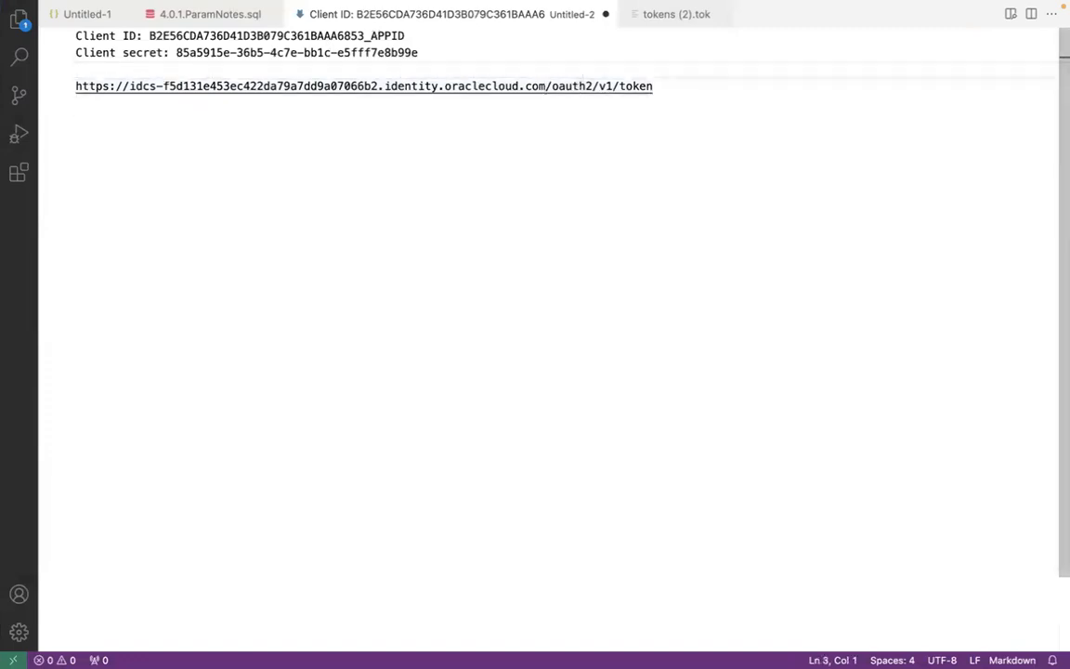
Step: Move the Client ID and Client secret lines below the token URL in the notes
key(shift+Up)
key(shift+Up)
key(super+x)
key(Down)
key(Down)
key(Down)
key(super+v)
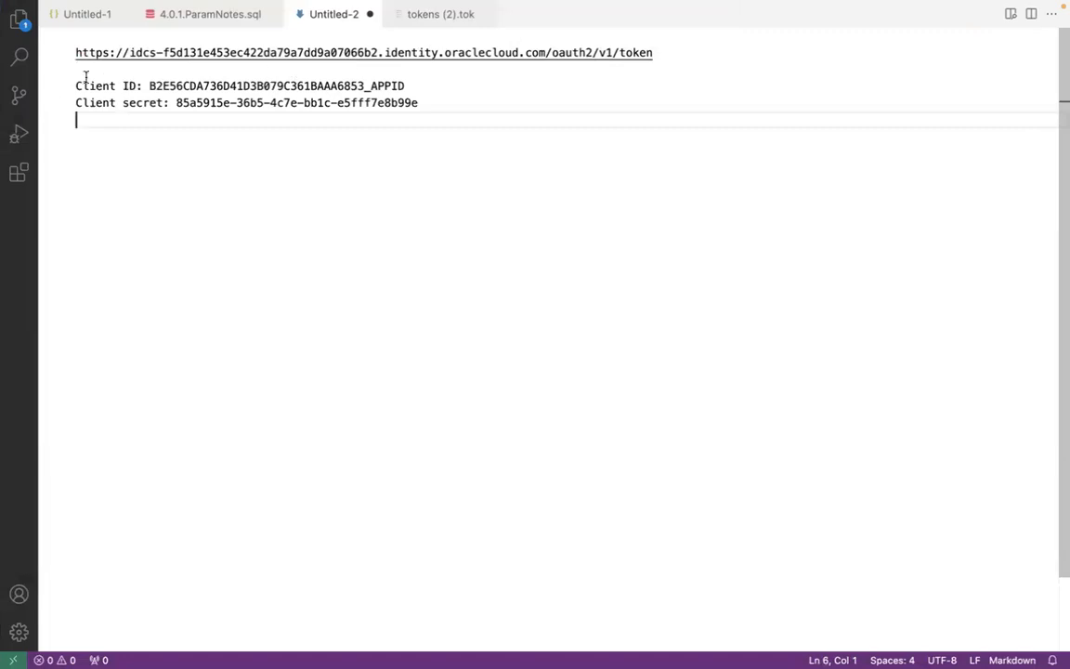
Step: Copy the token URL and create a new POST request in Postman to the oauth2/v1/token endpoint
drag(92, 65, 75, 52)
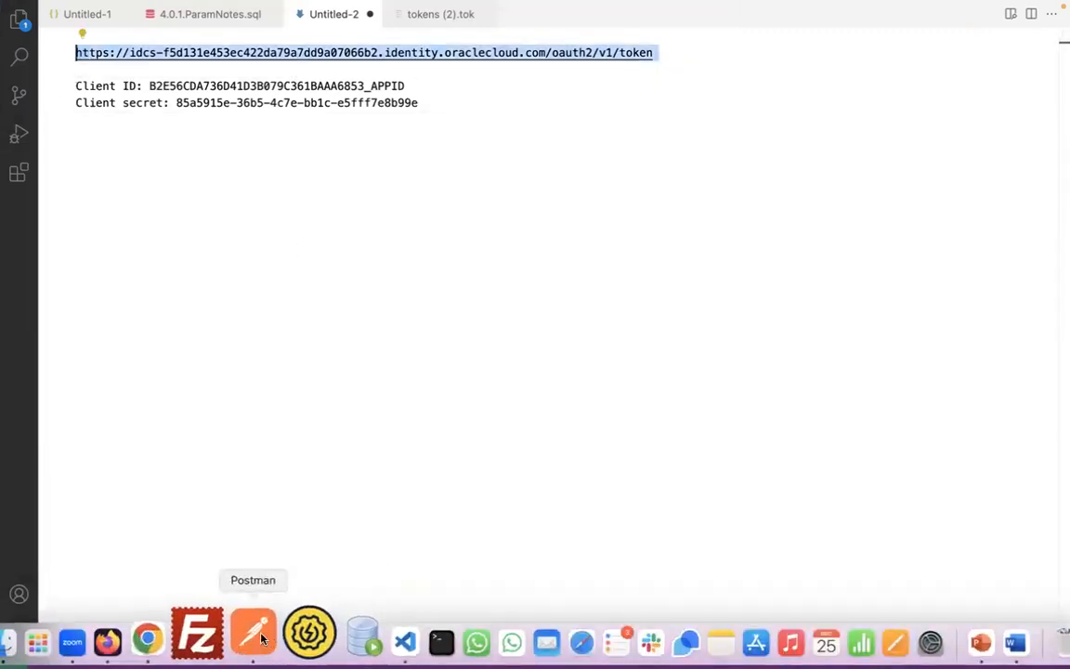
click(251, 632)
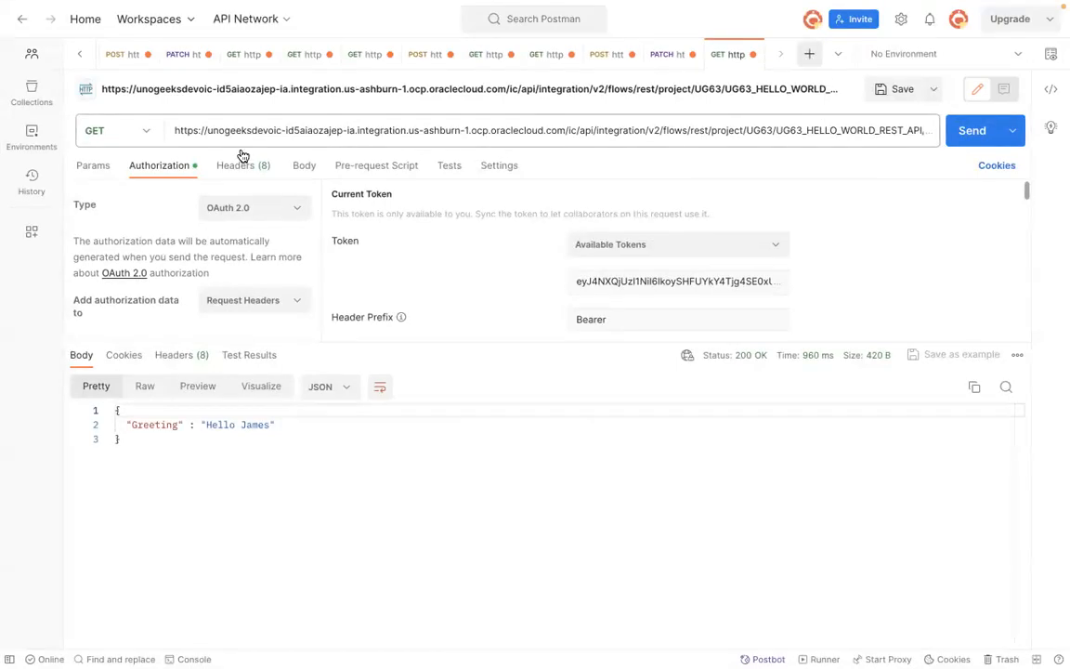
key(super+t)
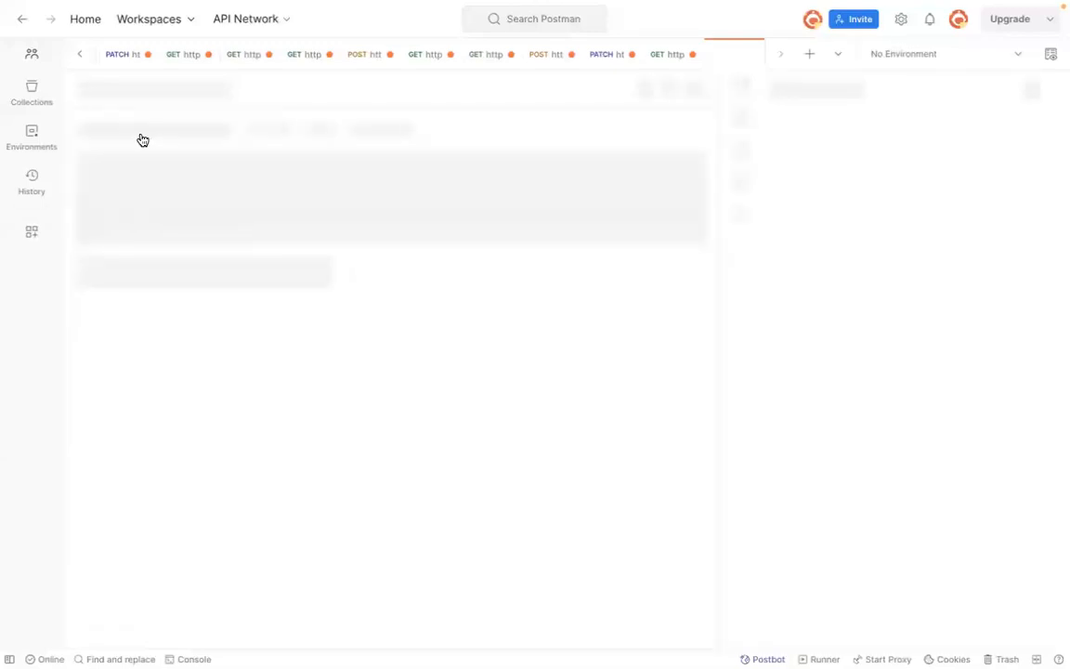
click(141, 134)
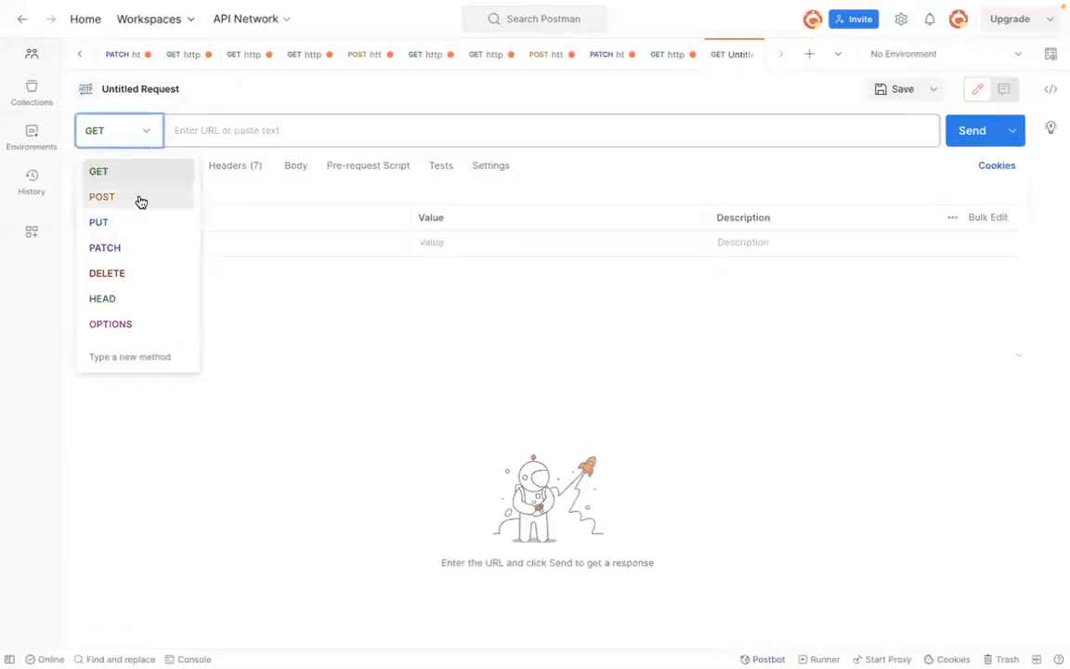
key(Return)
click(307, 131)
key(ctrl+v)
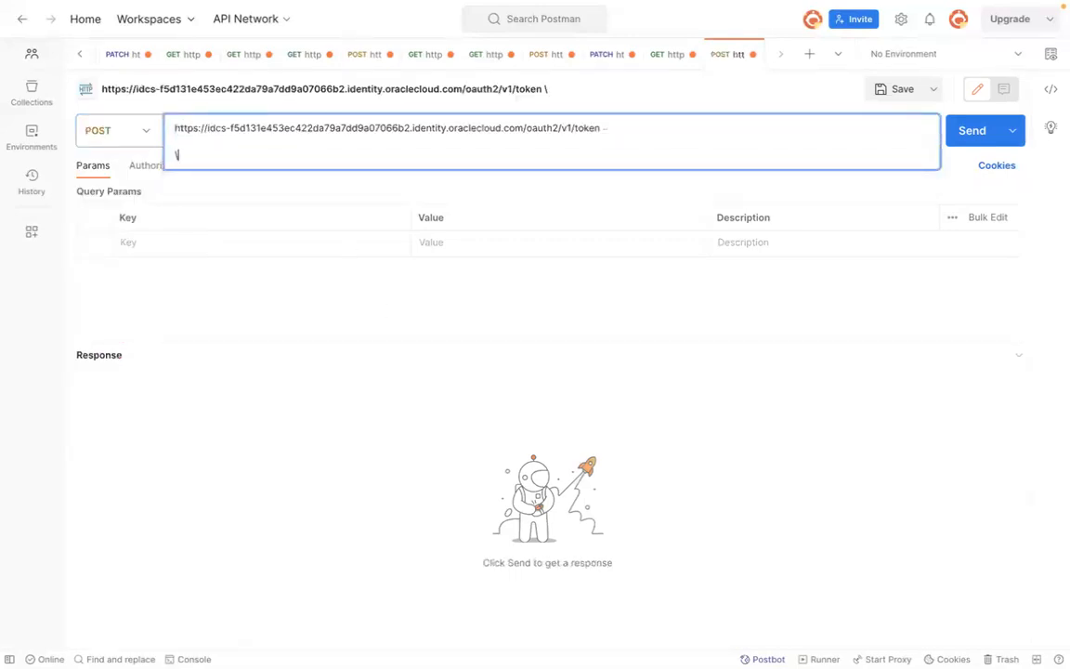
key(BackSpace)
key(BackSpace)
key(BackSpace)
text(n)
Step: Set the new request's authorization type to Basic Auth
click(158, 167)
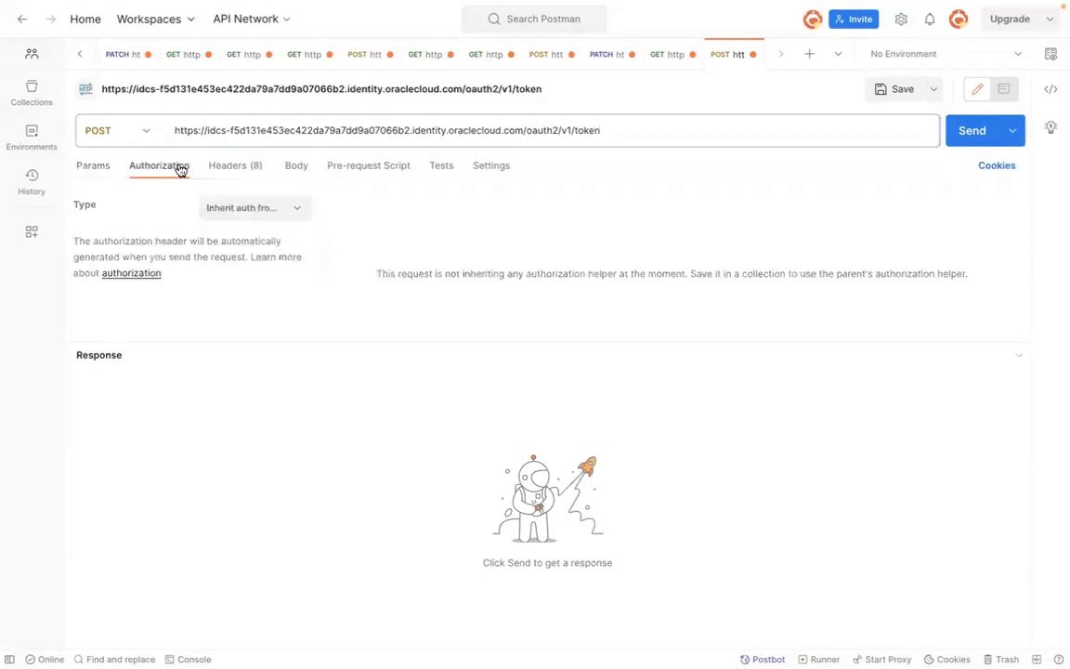
click(291, 209)
click(269, 293)
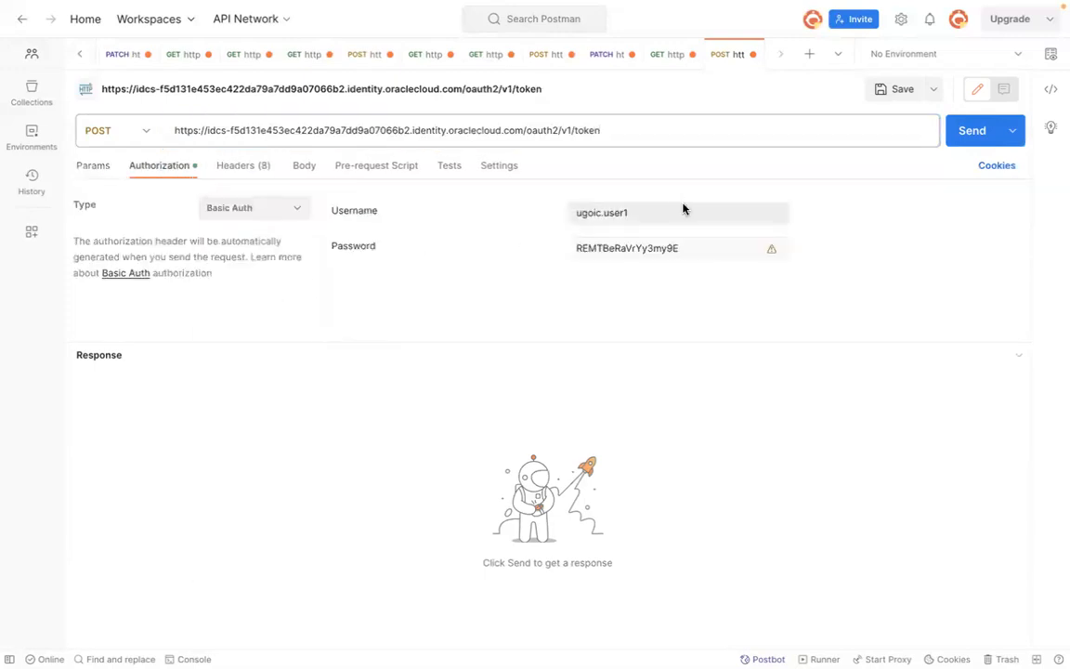
Step: Copy the Client ID from the notes into the Basic Auth Username field
key(ctrl+Left)
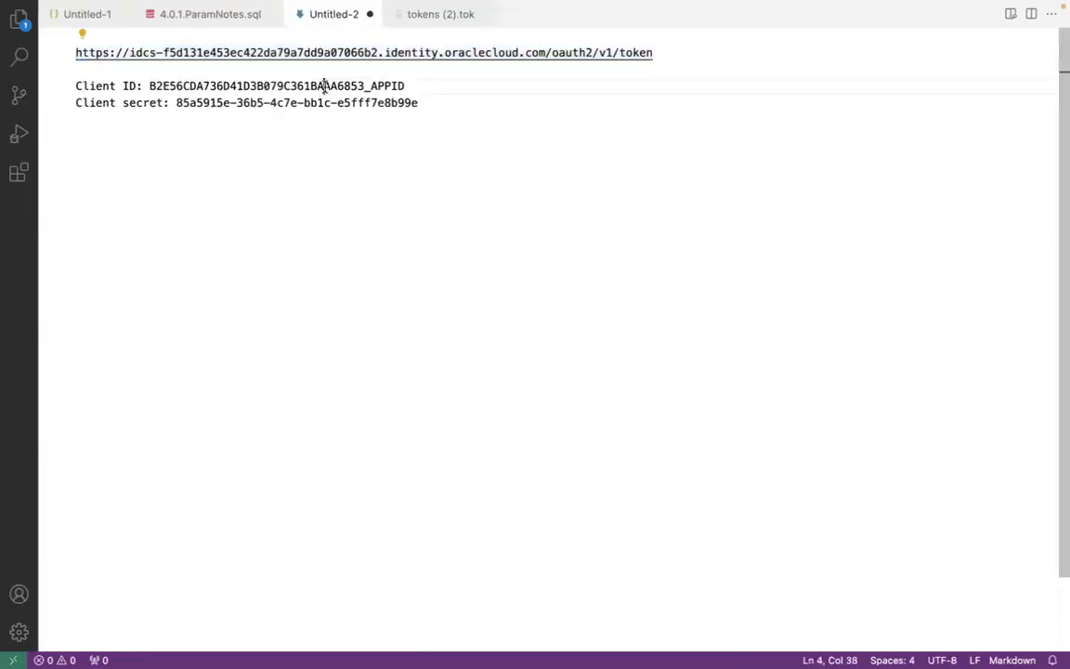
double_click(322, 85)
key(super+c)
key(ctrl+Right)
double_click(672, 221)
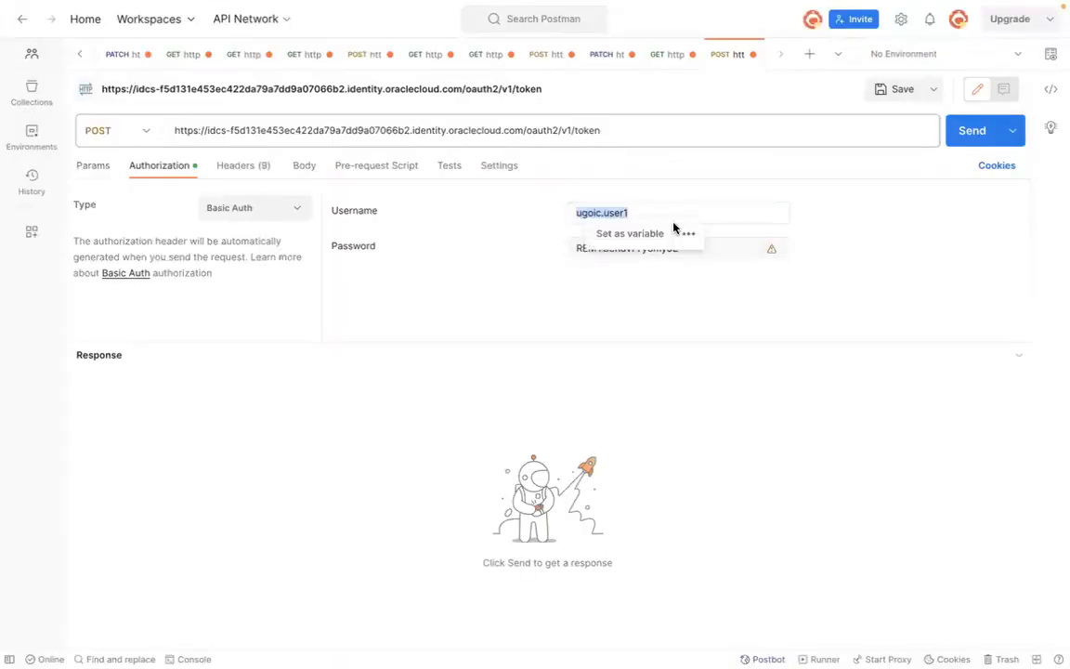
key(super+v)
Step: Copy the client secret from the notes into the Basic Auth Password field
click(666, 253)
key(ctrl+Left)
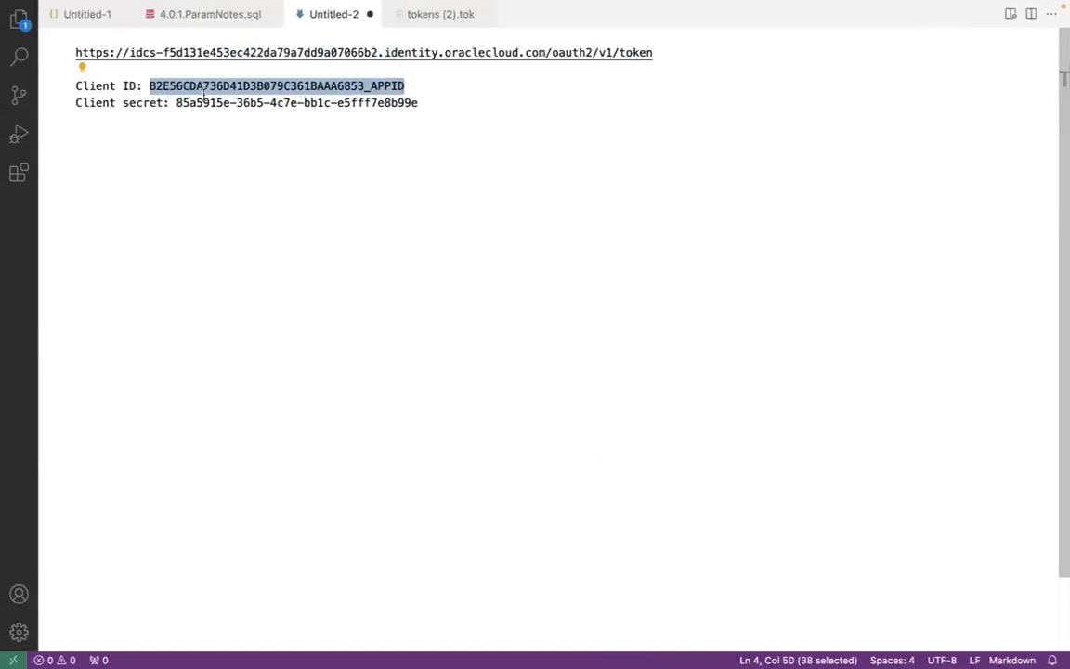
drag(175, 102, 475, 102)
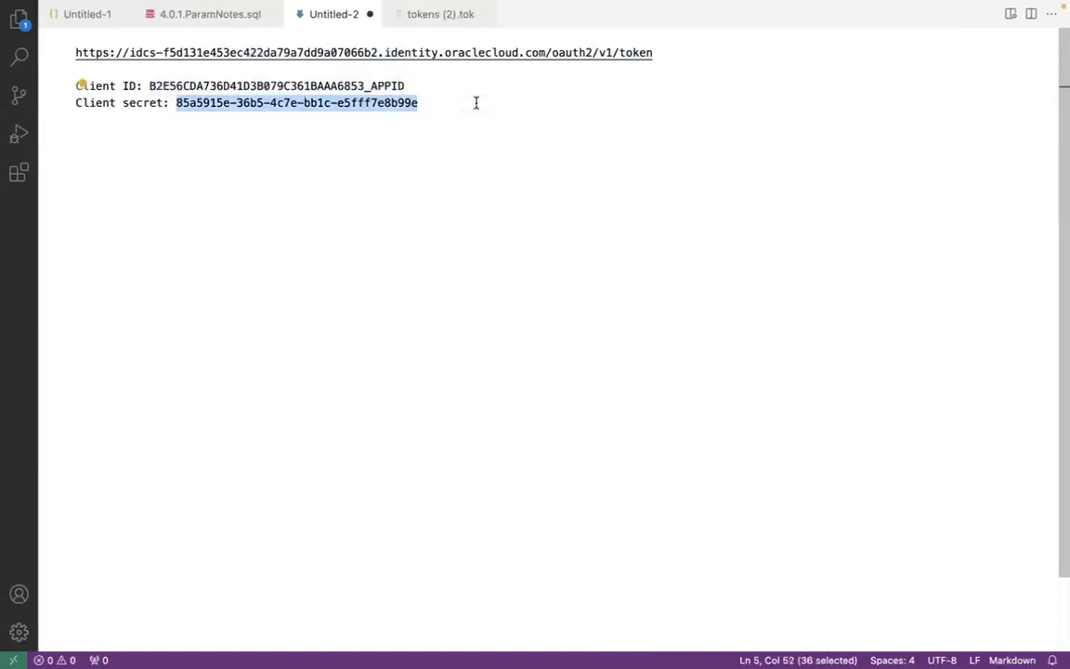
key(ctrl+Right)
key(super+a)
key(super+v)
Step: Set the request body type to x-www-form-urlencoded
key(super+Tab)
key(super+Tab)
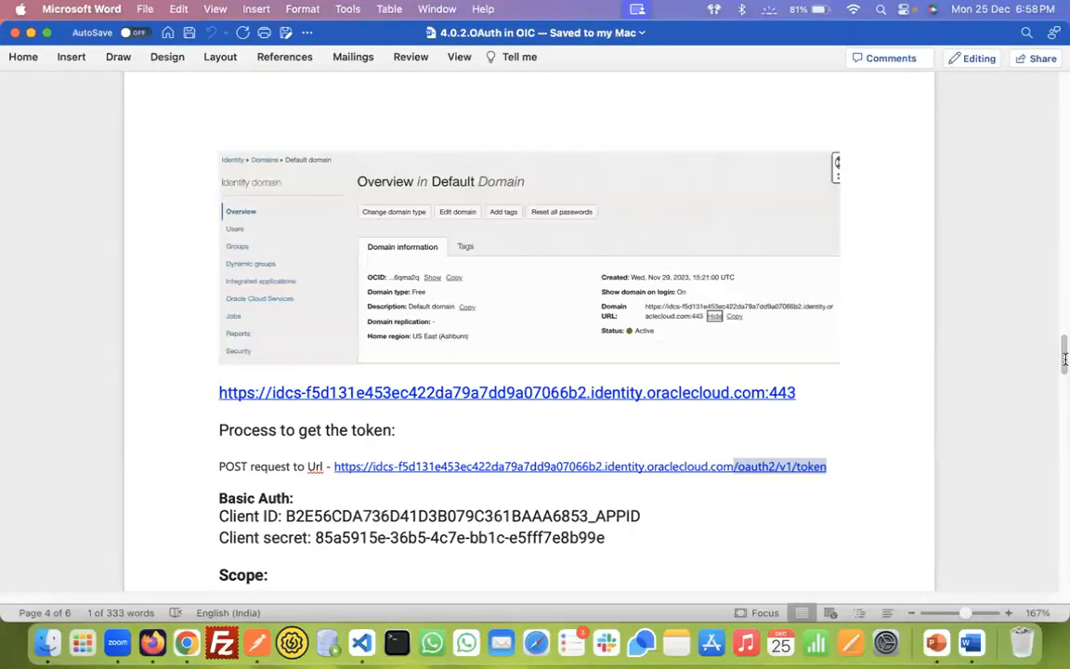
drag(1063, 351, 1064, 125)
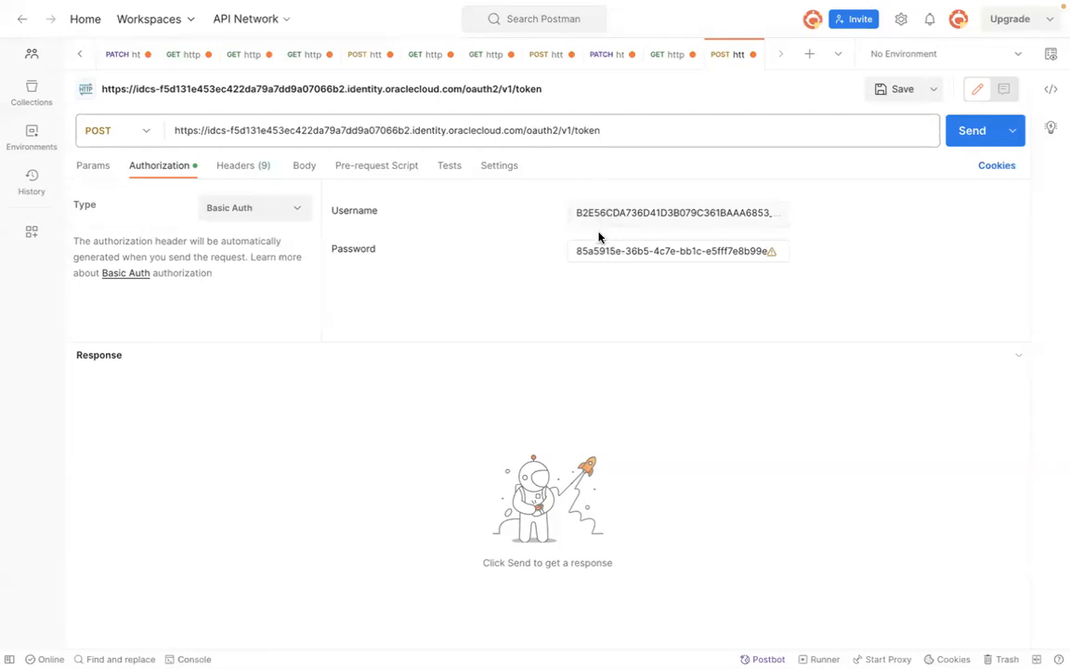
click(298, 170)
click(210, 197)
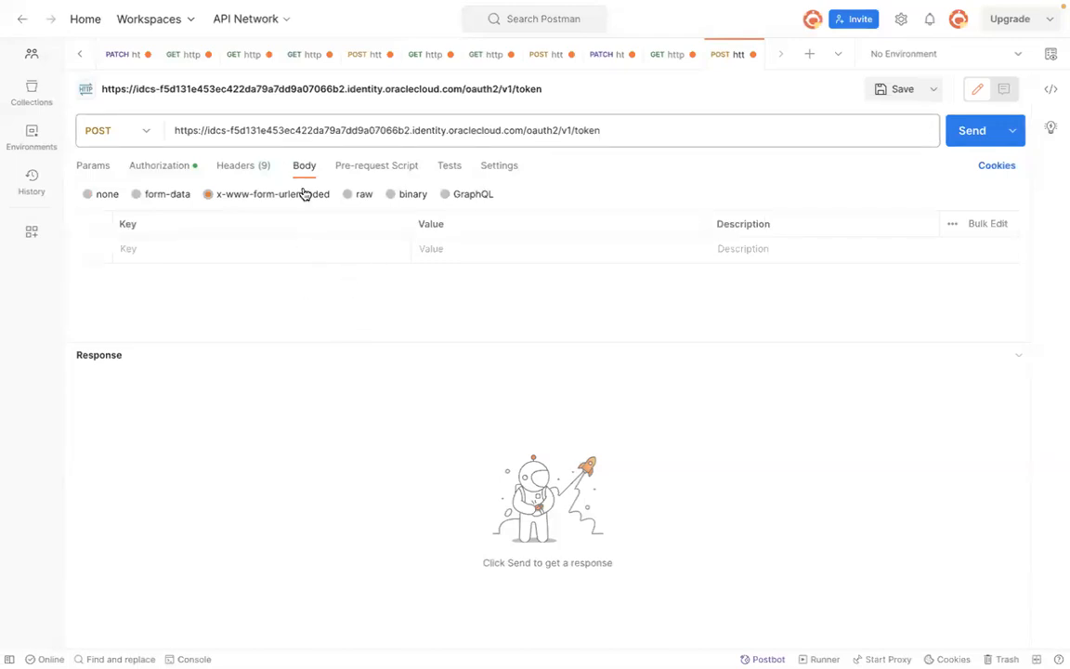
Step: Review the scope and grant_type values listed in the document
key(super+Tab)
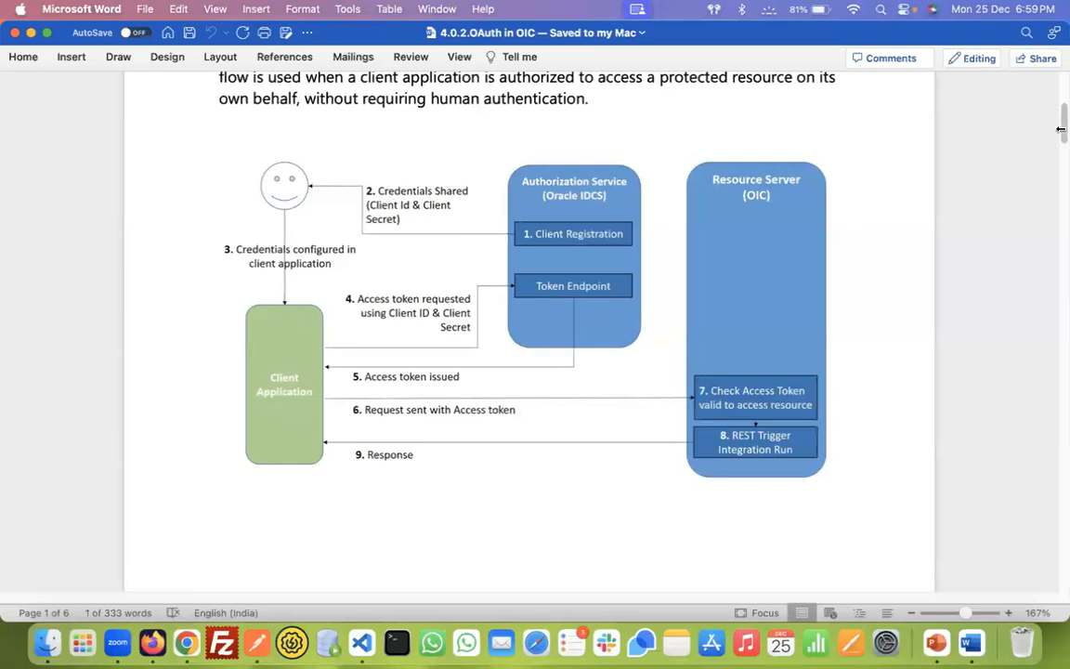
drag(1061, 129, 1064, 400)
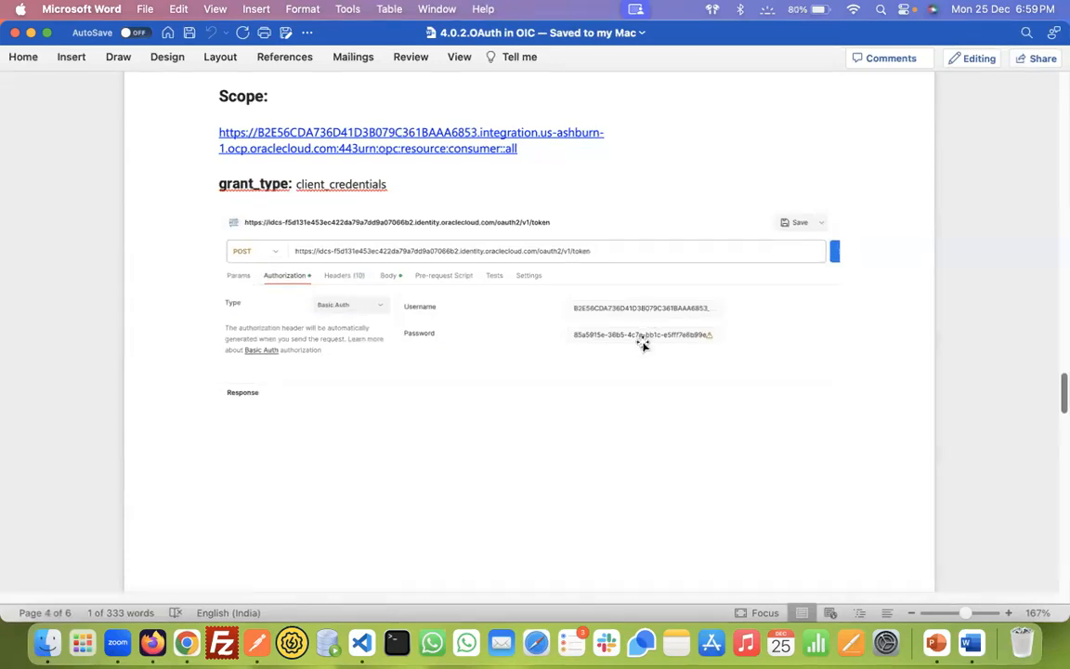
Step: Examine the application's OAuth configuration primary audience and scopes in the console, and the sample token response in the notes
drag(1065, 396, 1065, 438)
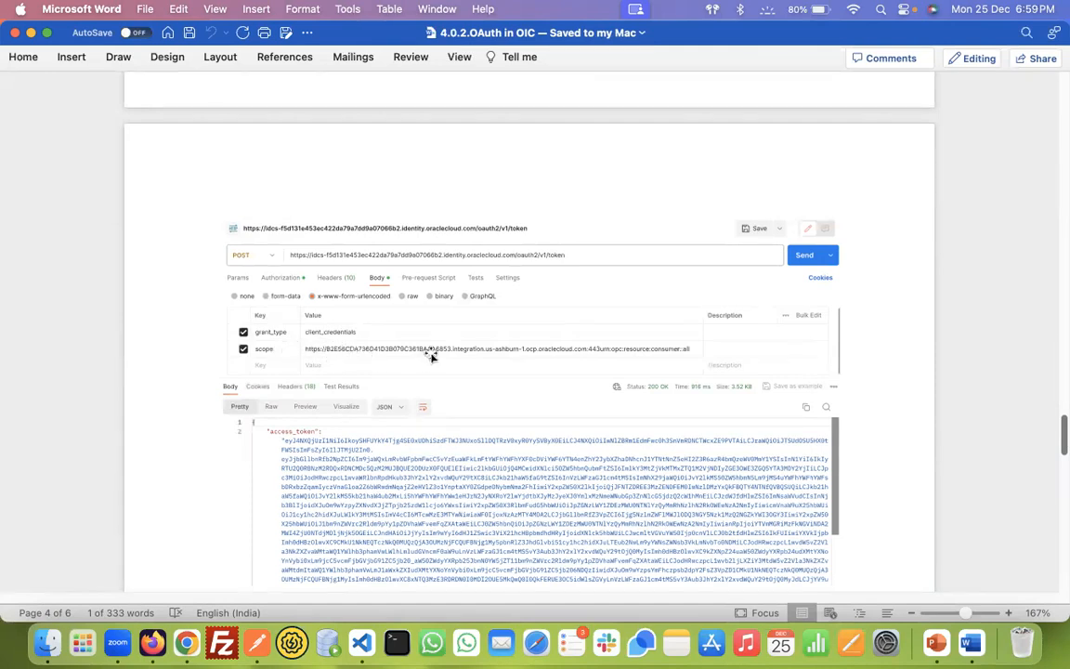
key(super+Tab)
key(super+Tab)
key(super+Tab)
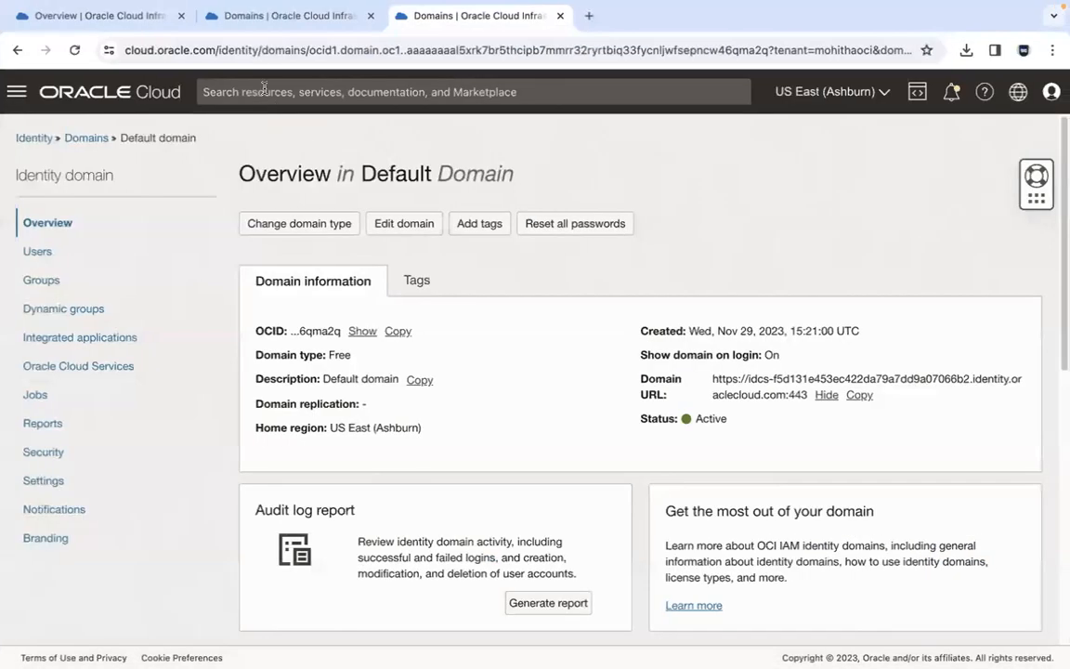
click(267, 16)
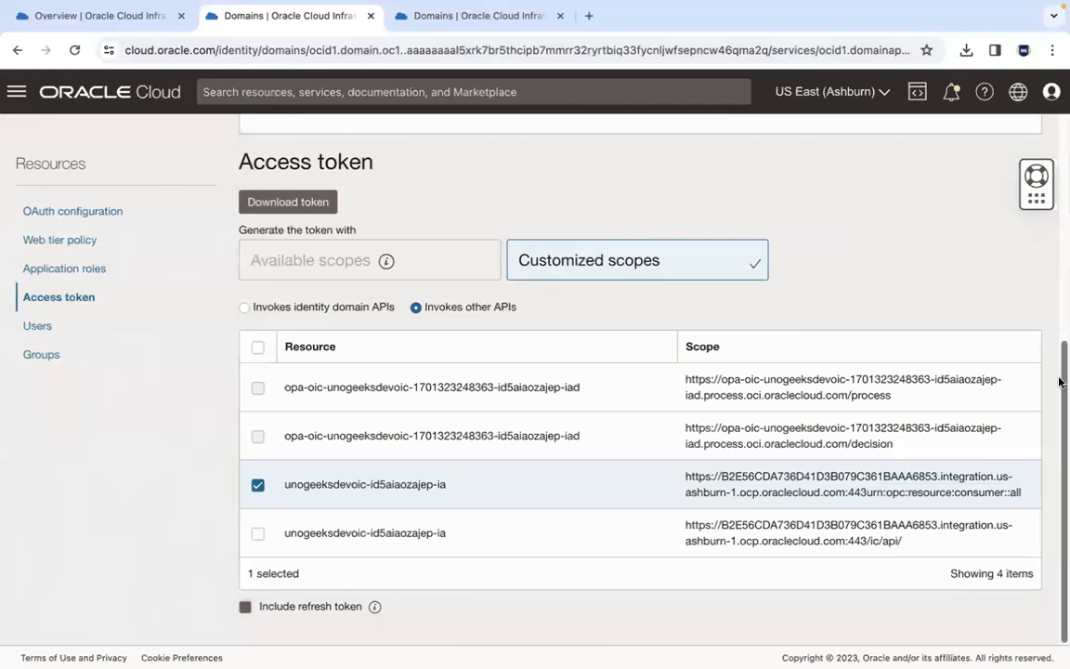
drag(1060, 354, 1058, 212)
scroll(693, 293, down, 3)
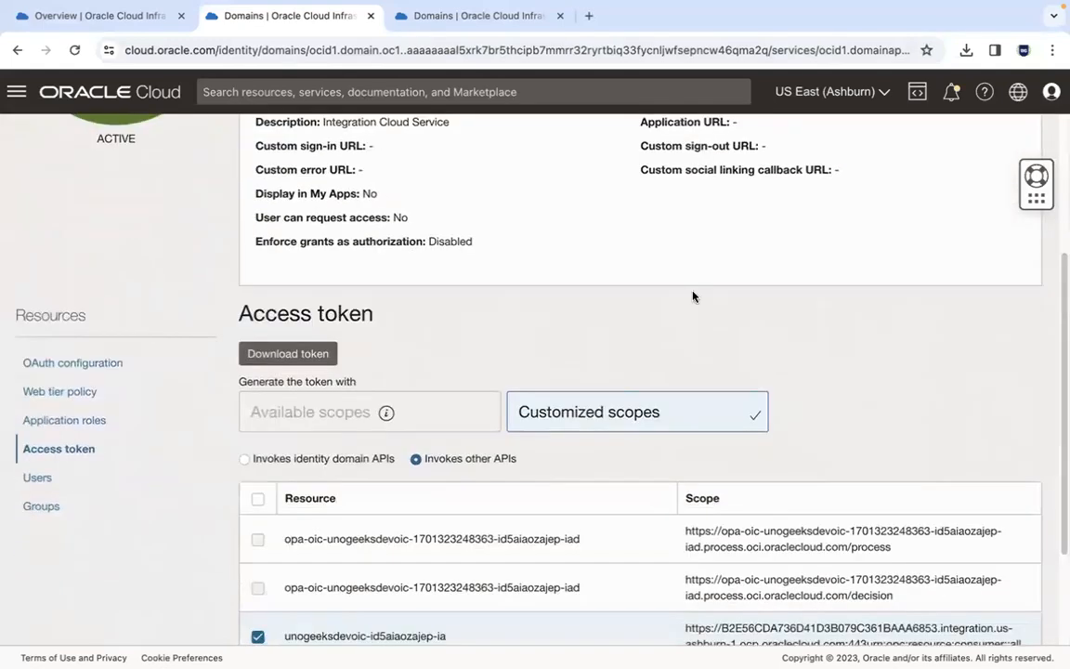
click(103, 370)
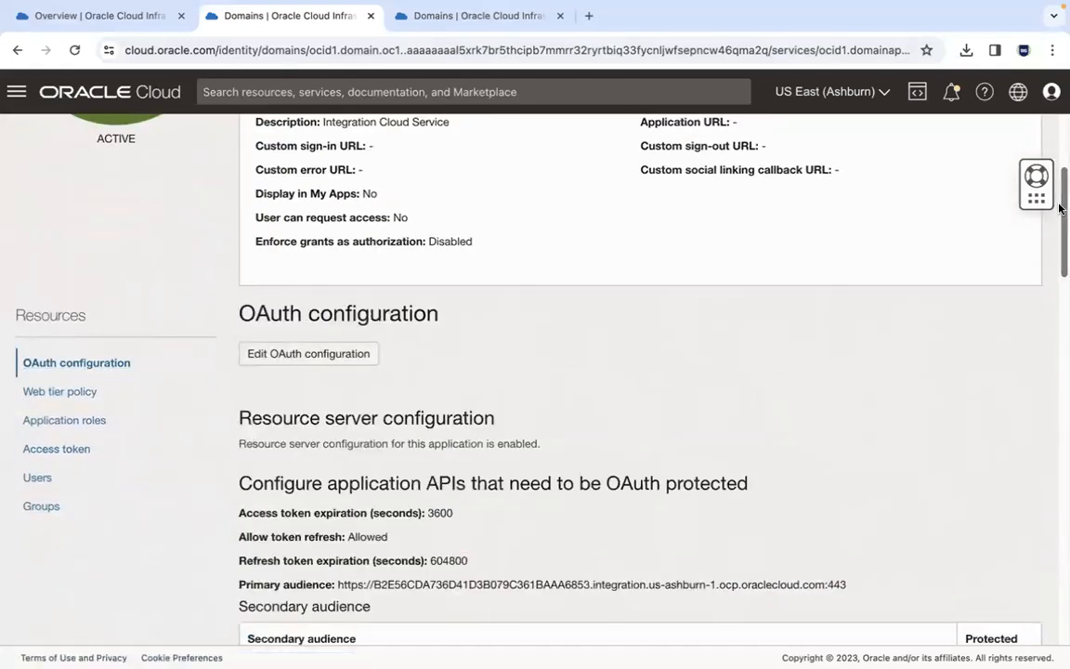
drag(1059, 202, 1059, 276)
drag(846, 275, 338, 273)
drag(1060, 304, 1060, 353)
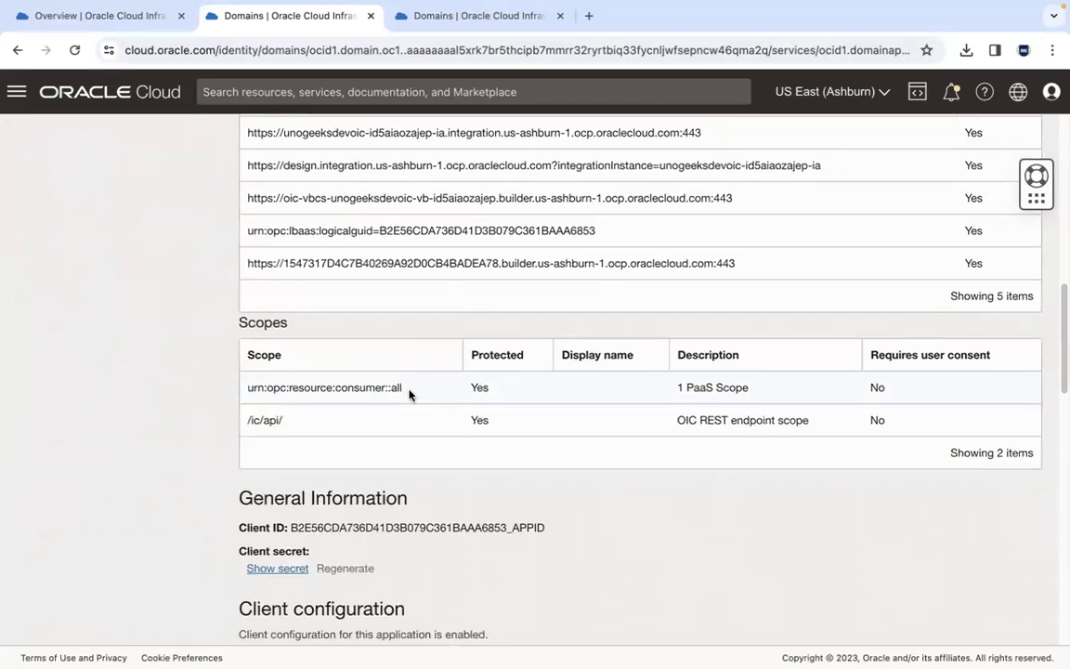
drag(404, 388, 240, 391)
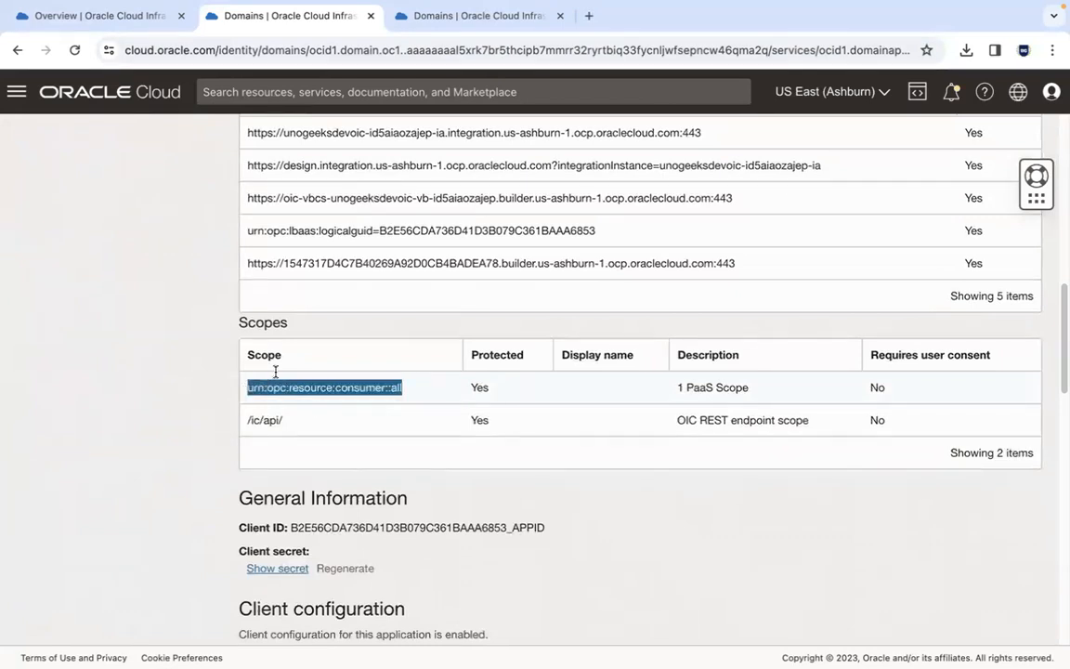
key(ctrl+Left)
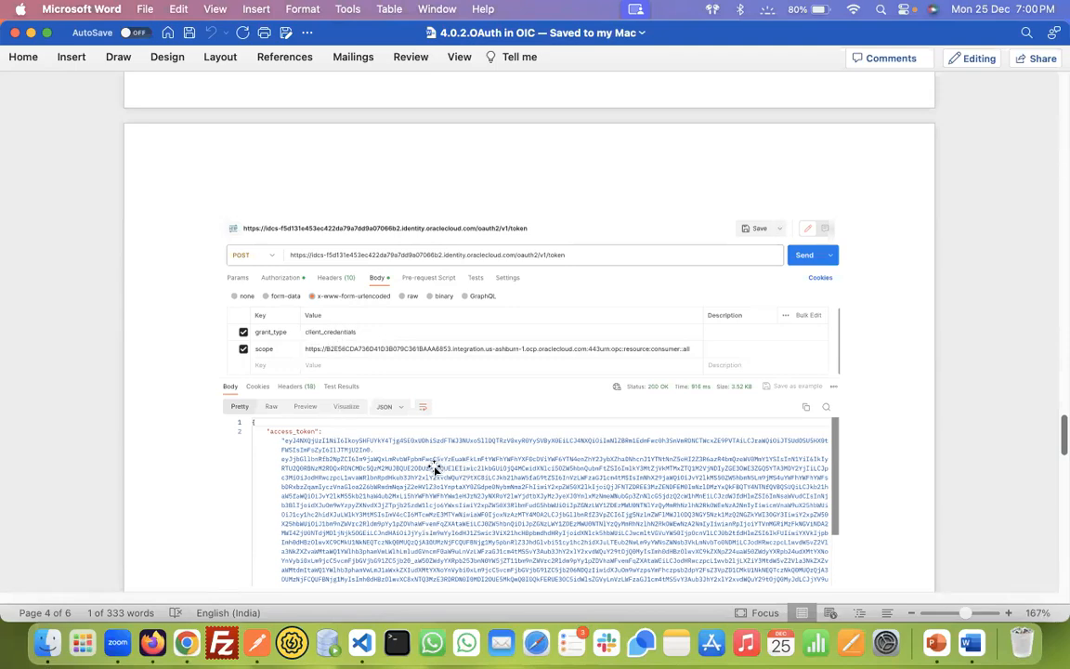
scroll(1062, 445, down, 2)
drag(1063, 444, 1065, 470)
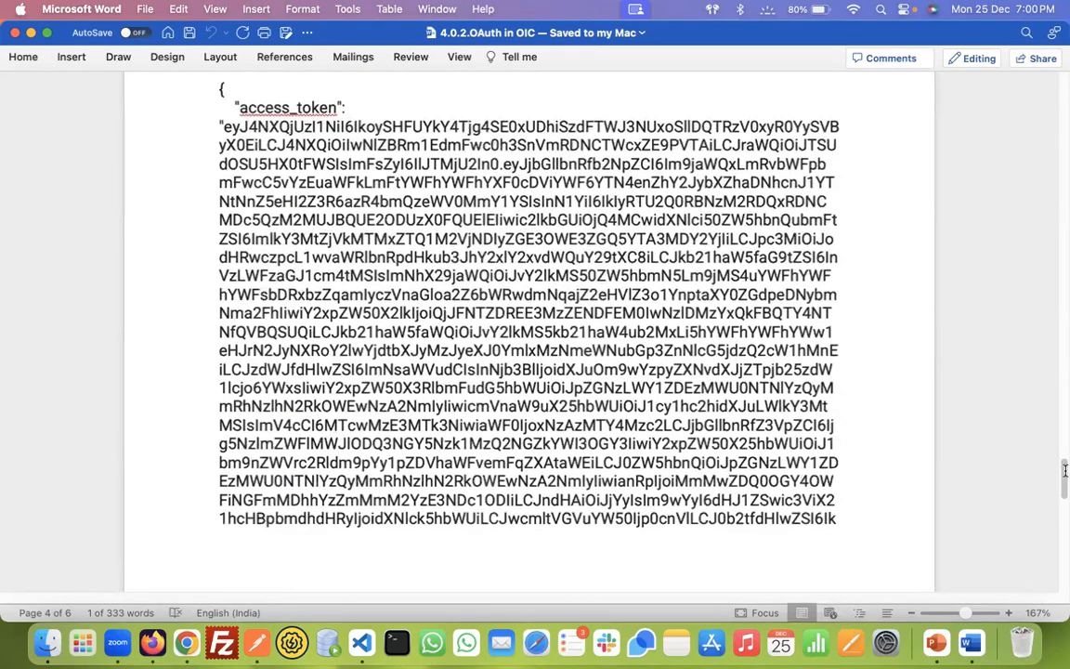
scroll(956, 431, down, 10)
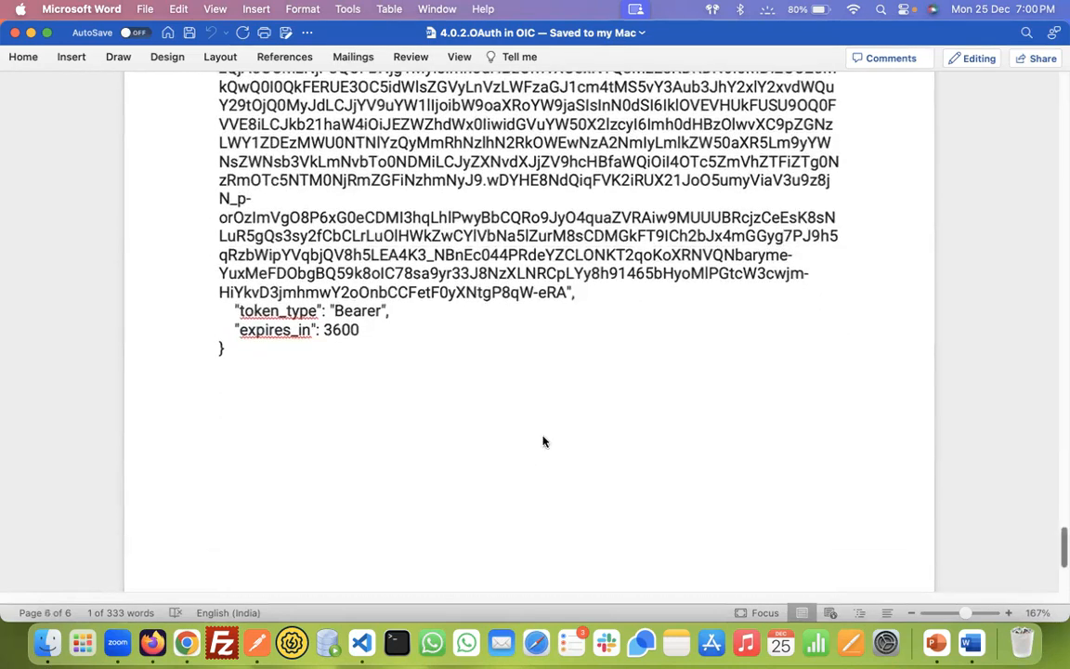
key(ctrl+Right)
Step: Add a request body key grant_type with the value client_credentials
key(super+Tab)
key(super+Tab)
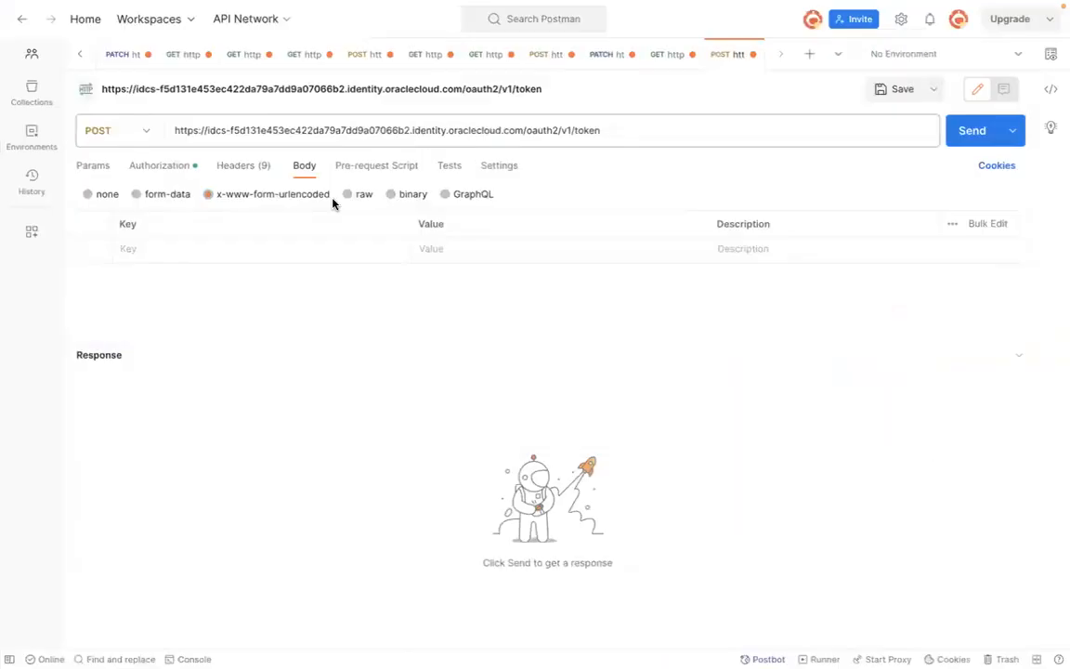
click(277, 251)
text(grant)
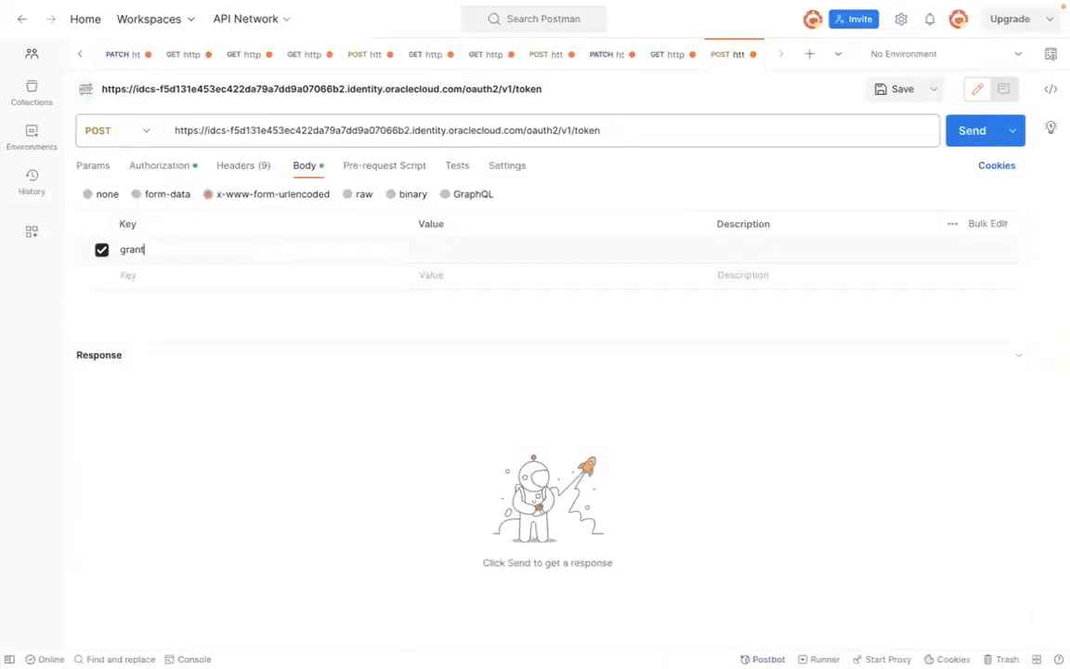
key(Tab)
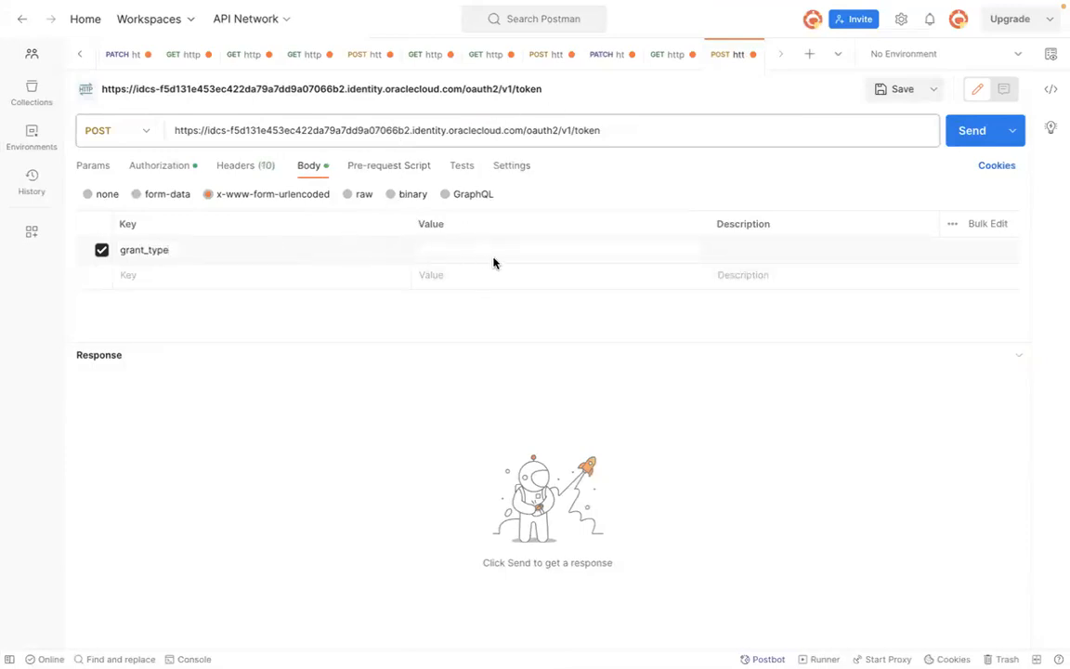
key(super+Tab)
key(super+Tab)
click(493, 258)
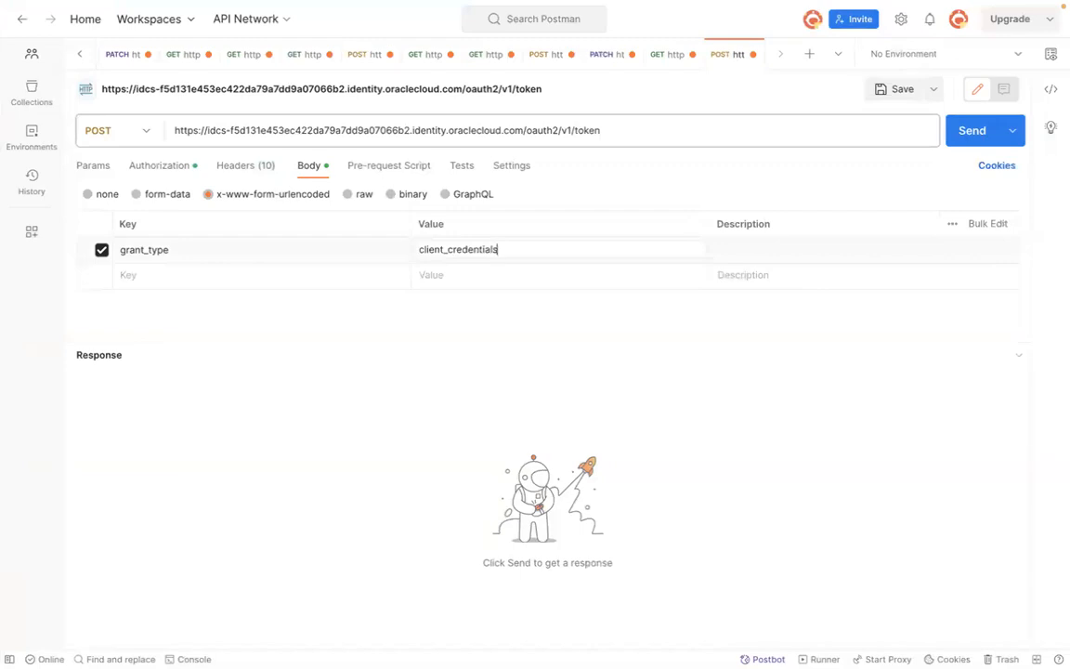
Step: Add a second request body key named scope
key(super+Tab)
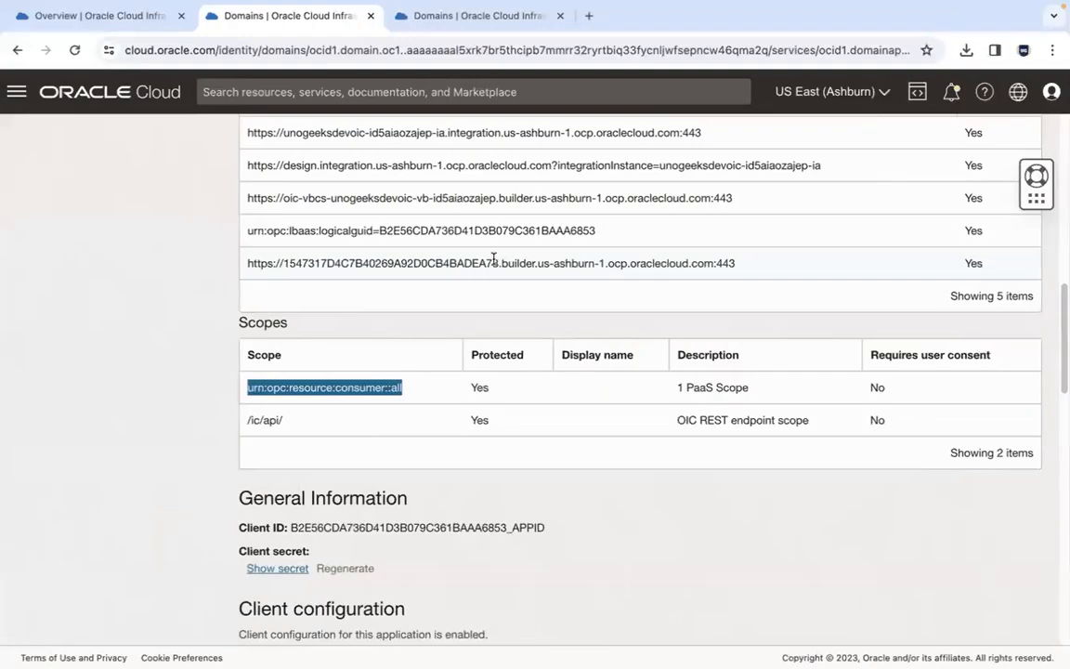
key(super+Tab)
key(super+Tab)
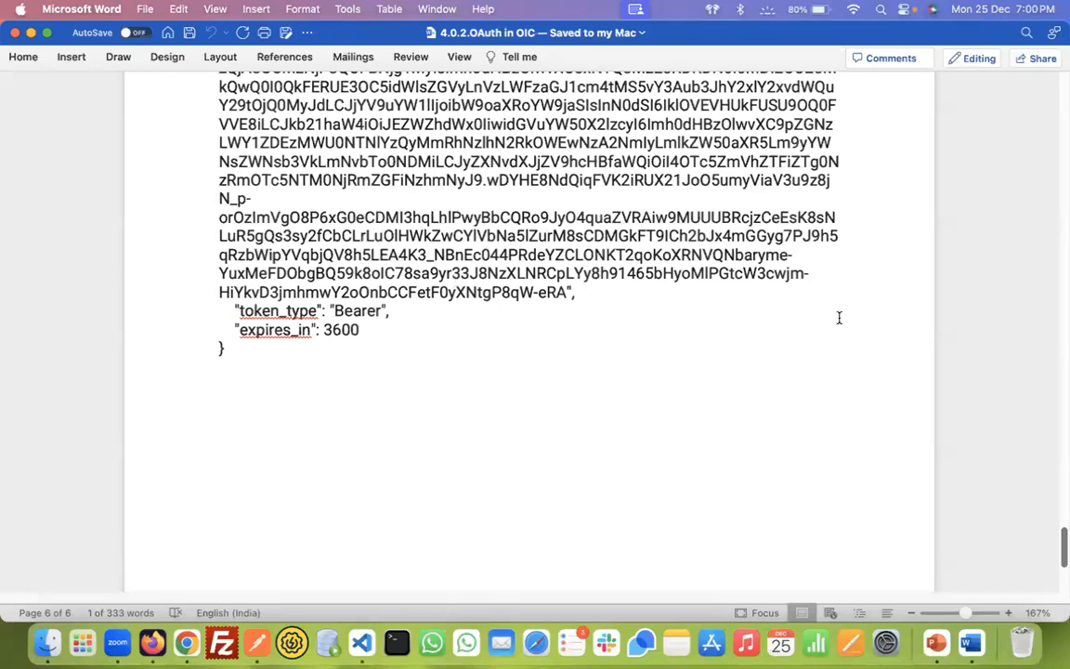
scroll(1064, 542, up, 10)
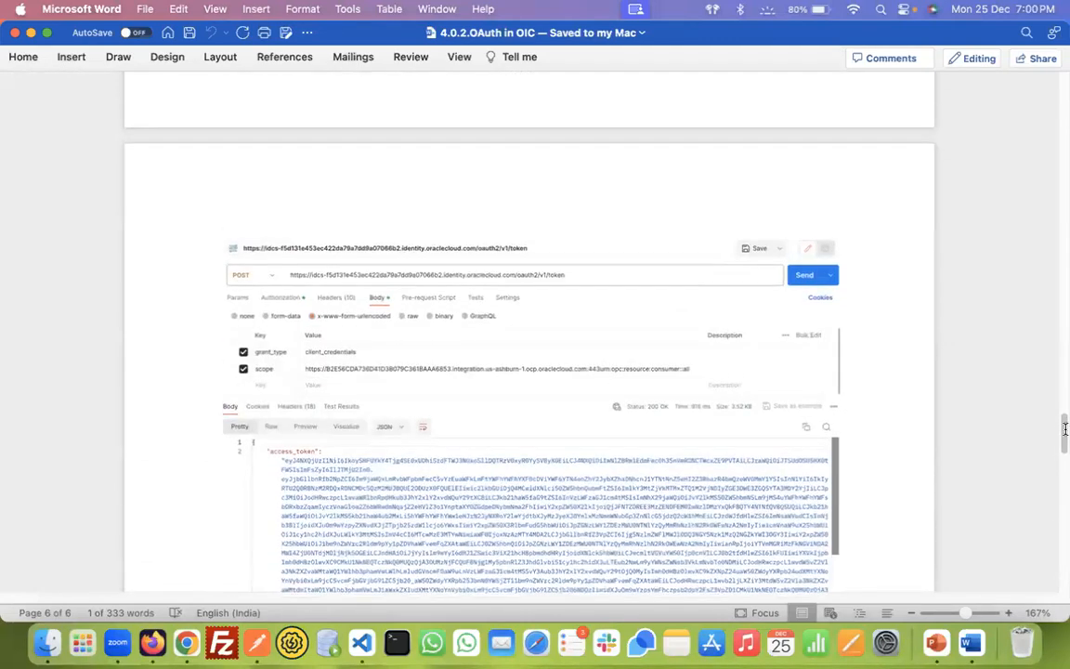
key(super+Tab)
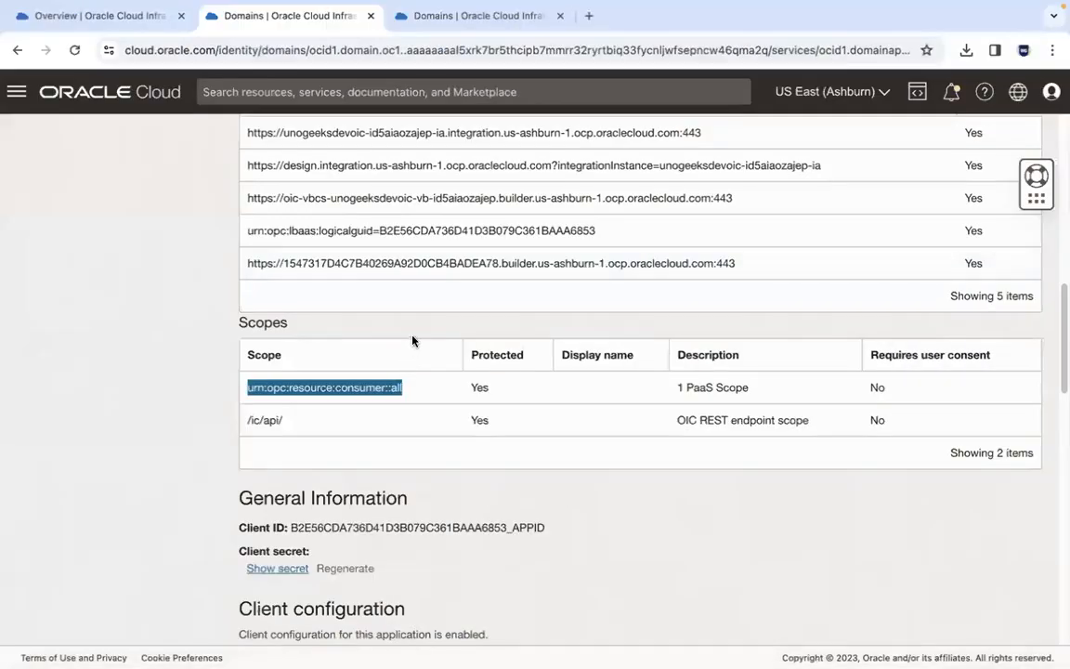
key(super+Tab)
key(super+Tab)
key(super+Tab)
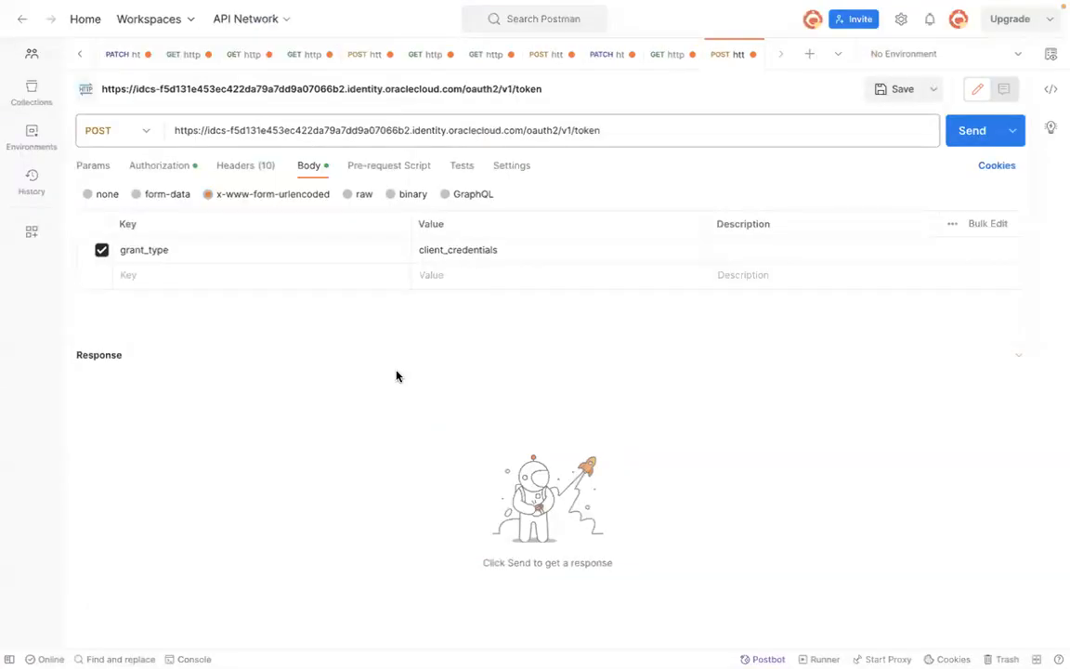
click(287, 276)
key(super+Tab)
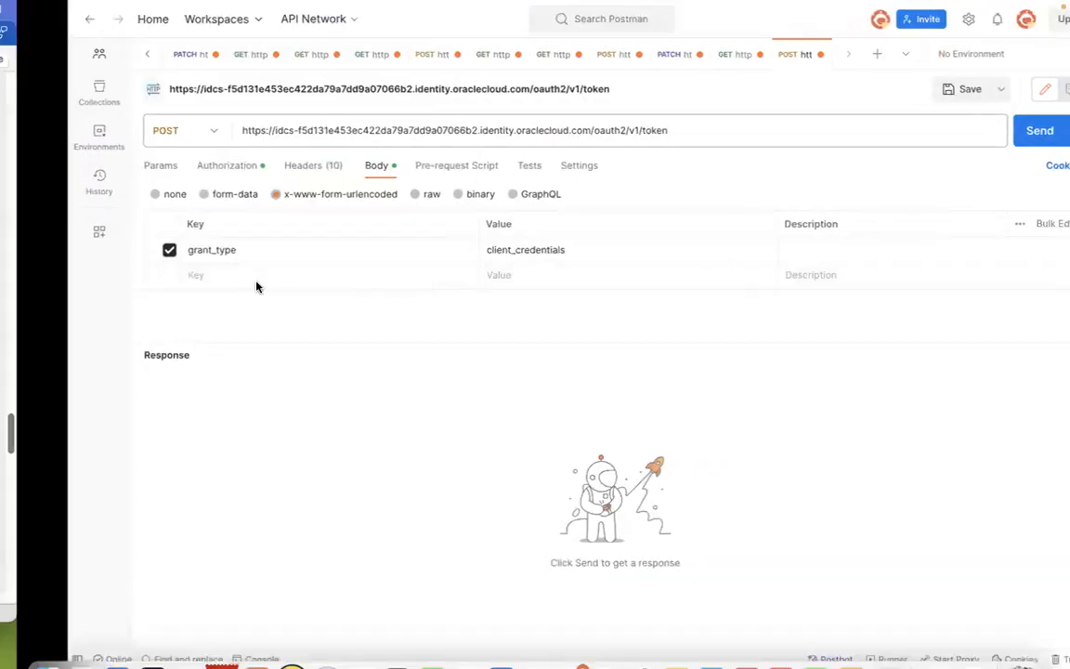
key(super+Tab)
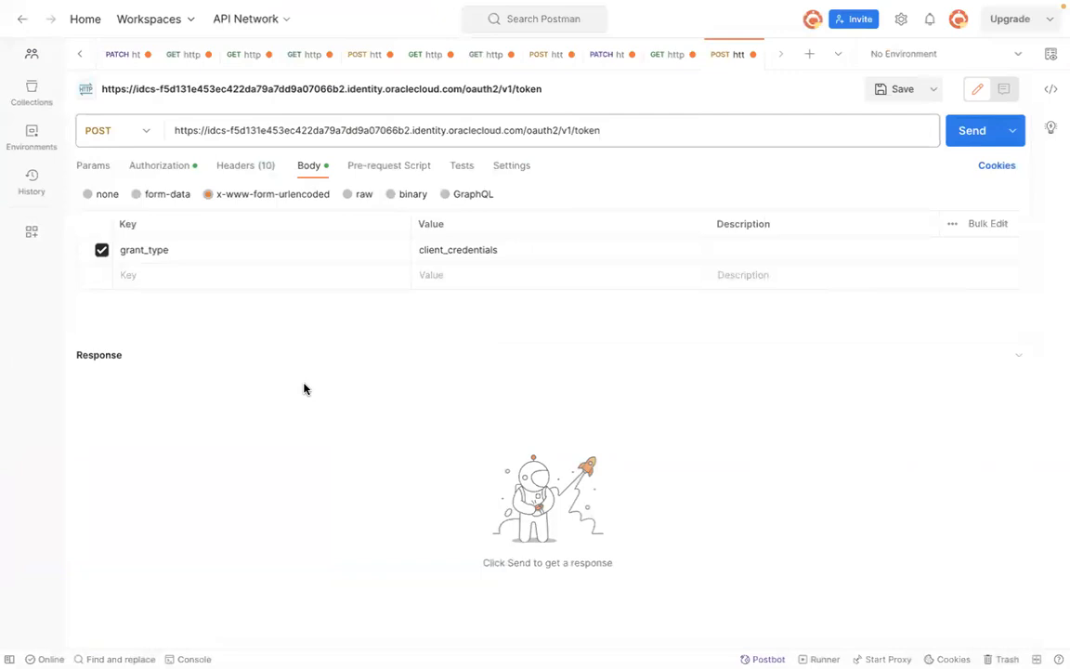
text(scope)
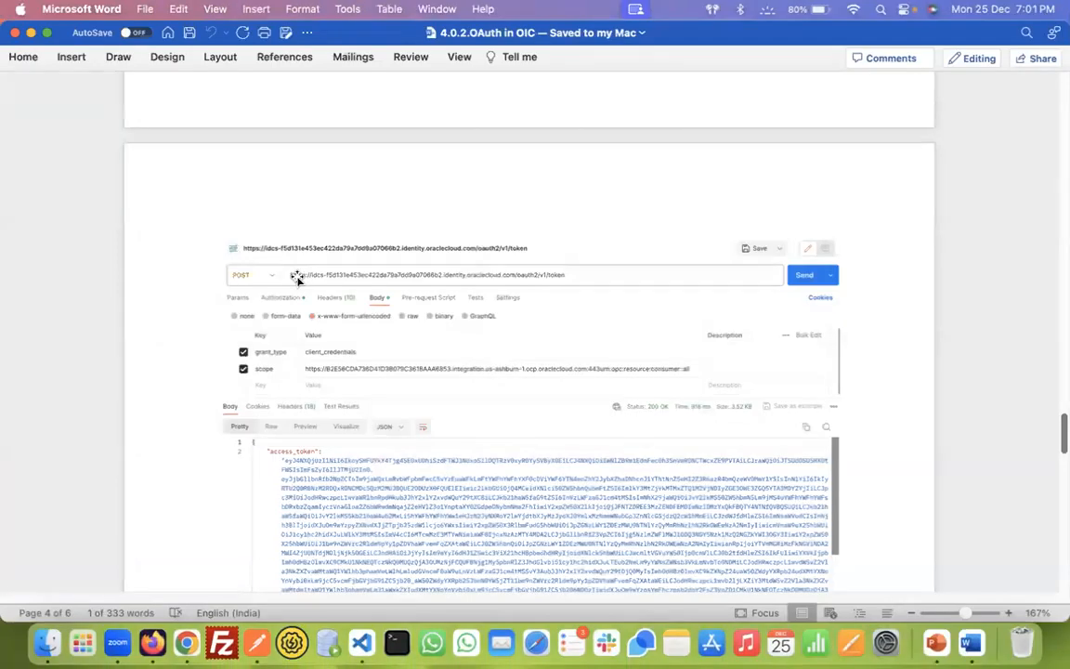
Step: Copy the primary audience URL from the console's OAuth configuration into the scope value
key(super+Tab)
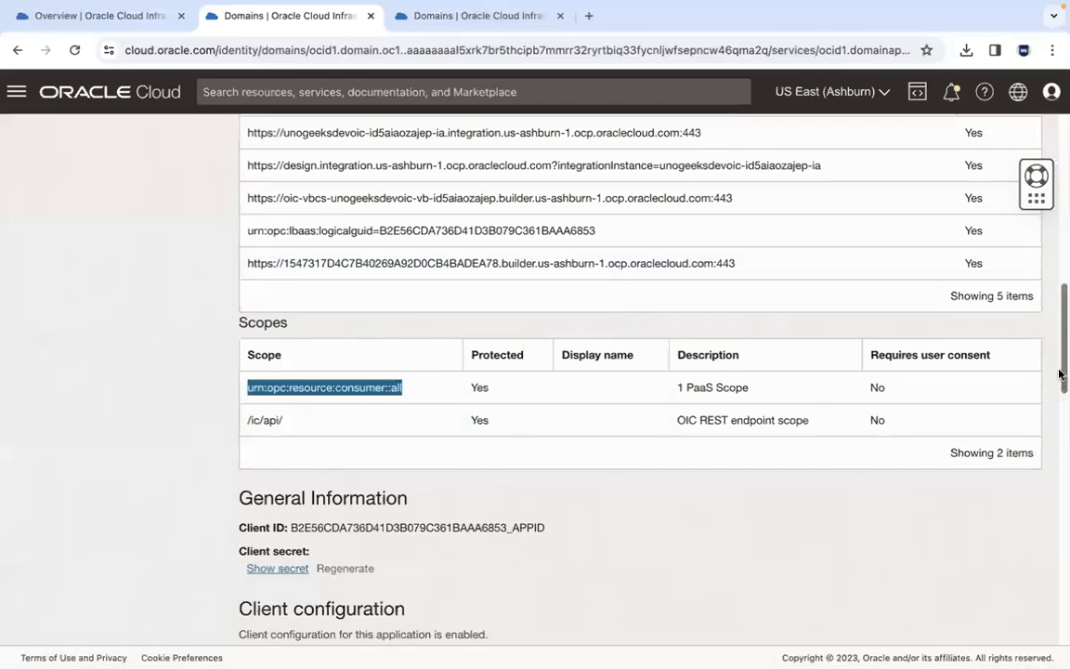
scroll(1030, 427, up, 5)
drag(337, 274, 839, 269)
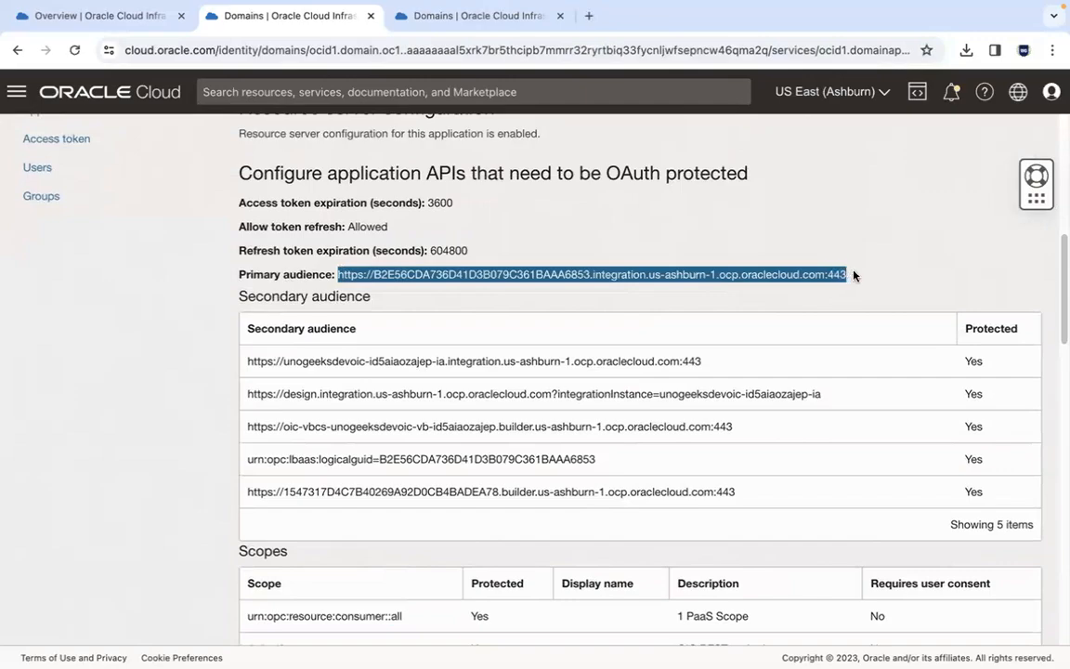
key(super+Tab)
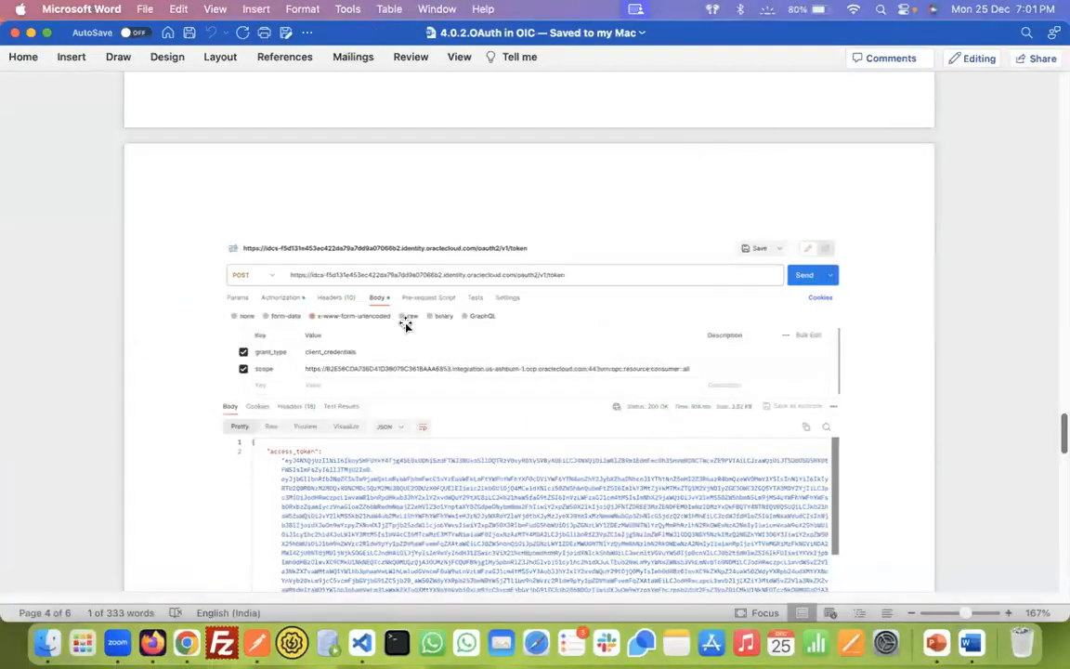
key(super+Tab)
key(super+Tab)
click(441, 278)
key(super+v)
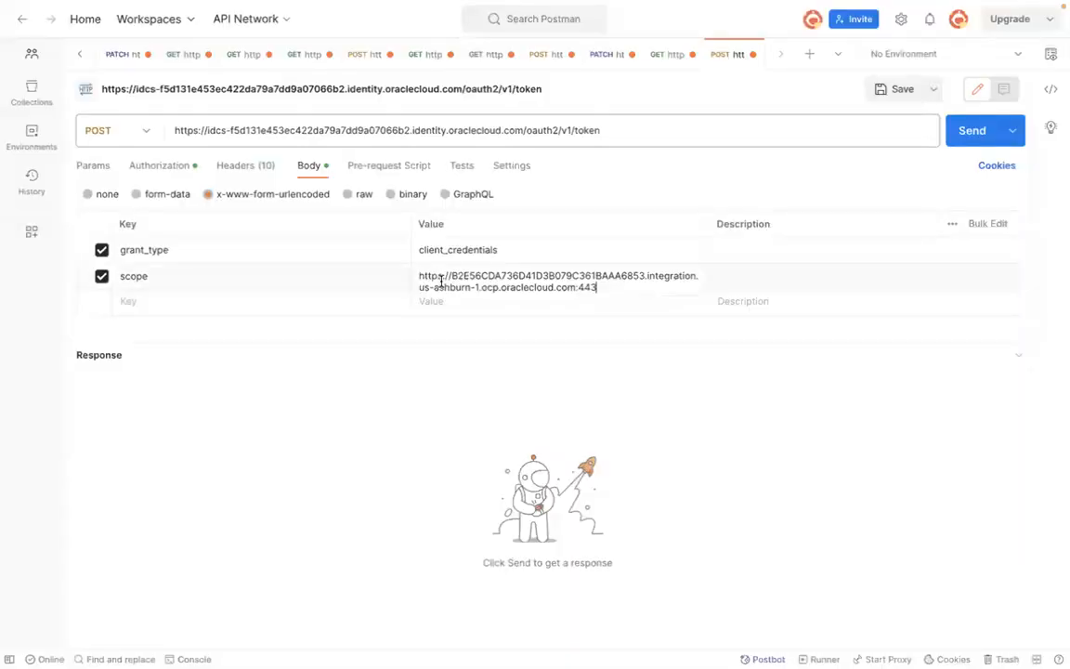
Step: Append the urn:opc:resource:consumer::all scope from the console to the end of the scope value
key(super+Tab)
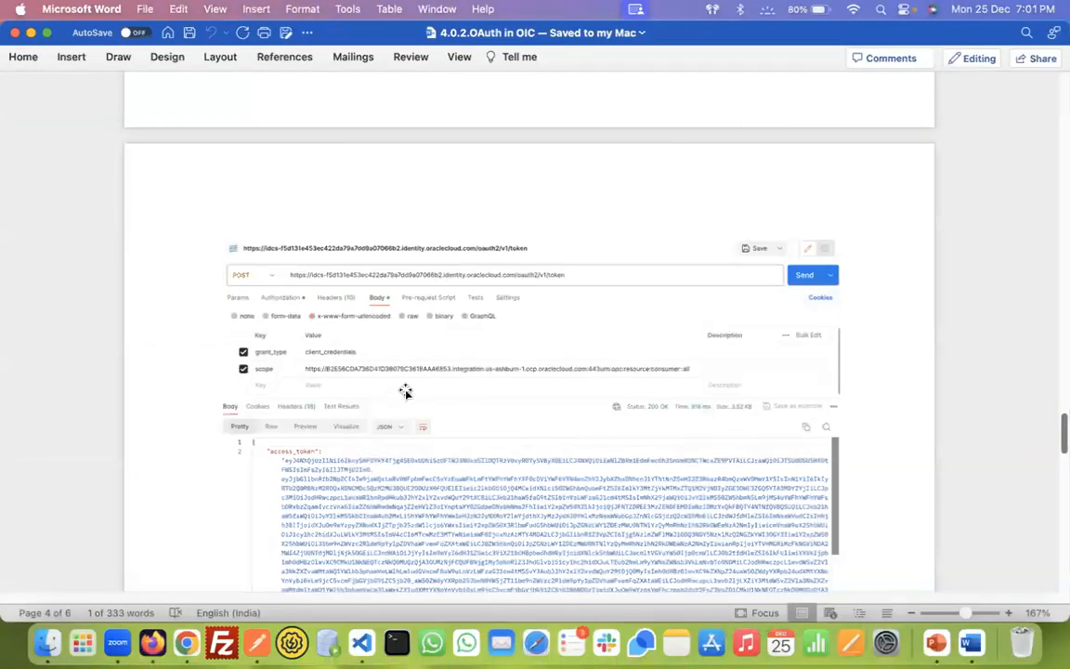
key(super+Tab)
key(super+Tab)
key(super+Tab)
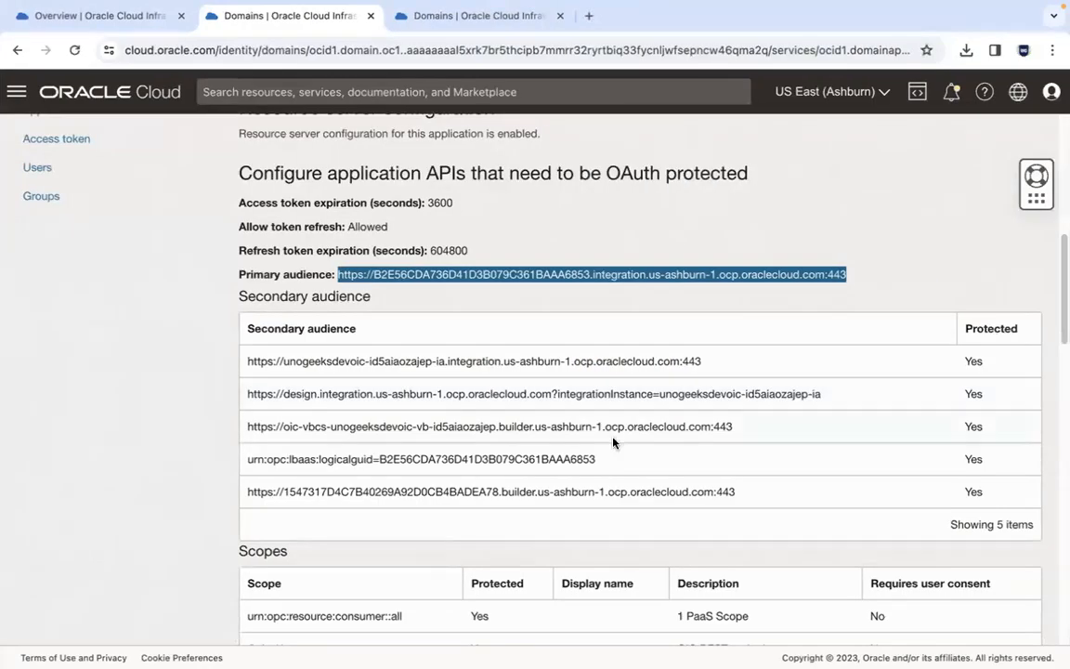
scroll(1059, 264, down, 5)
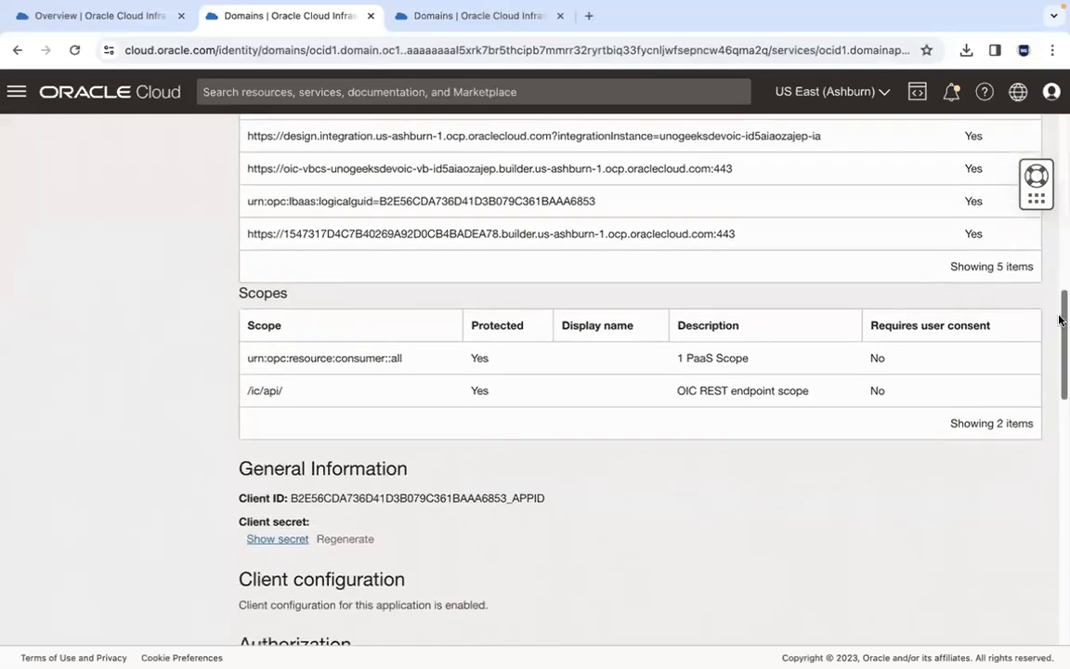
drag(413, 365, 246, 367)
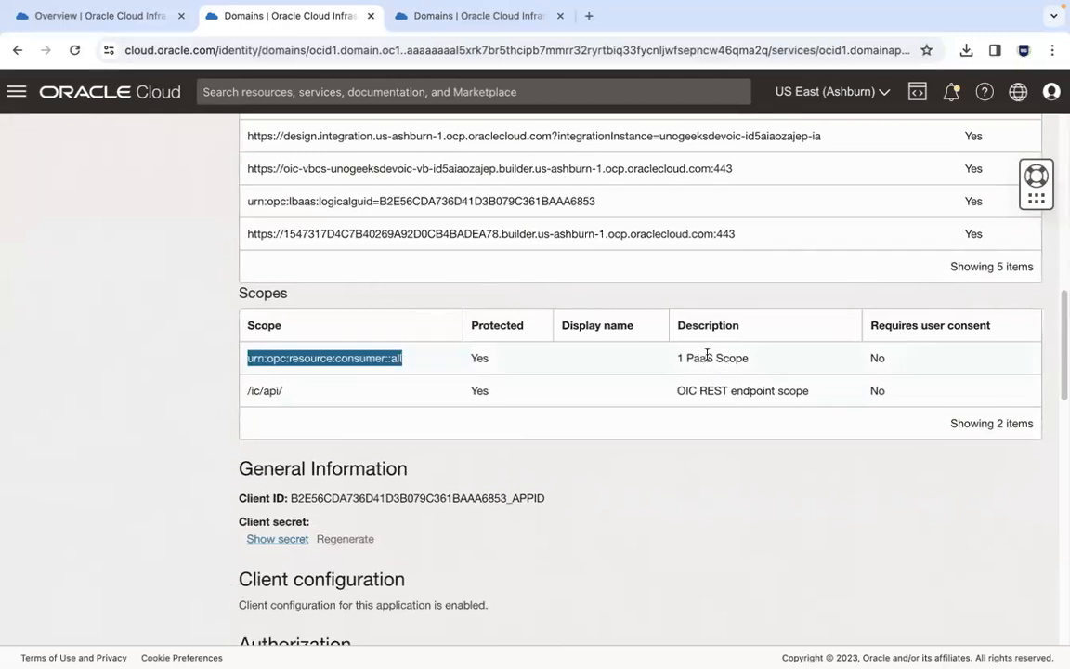
click(263, 390)
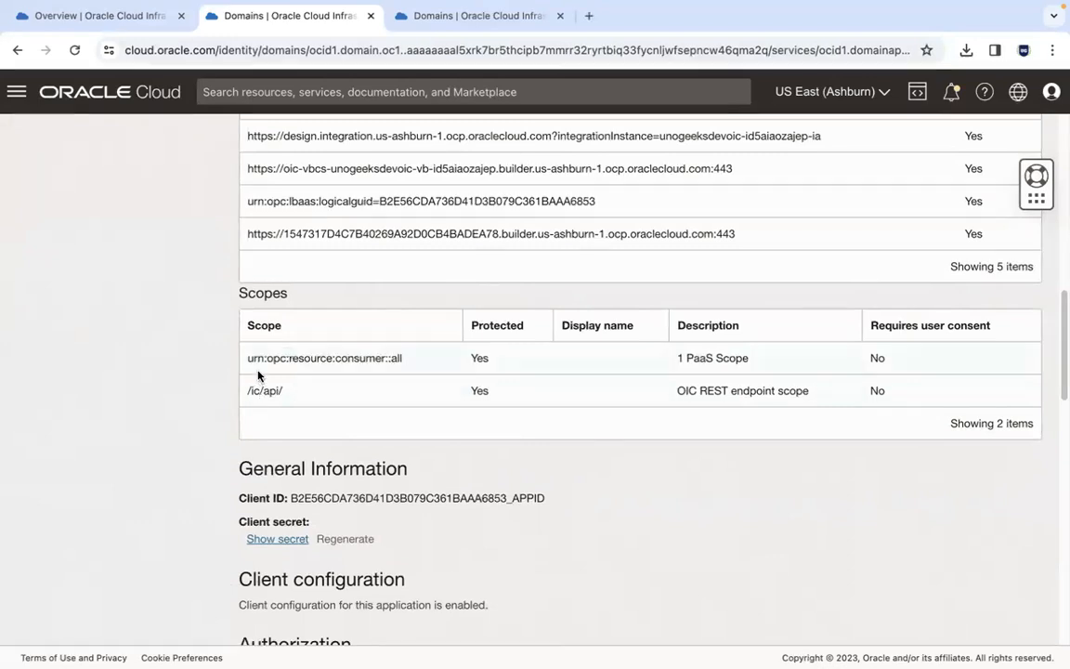
drag(249, 355, 437, 361)
key(ctrl+c)
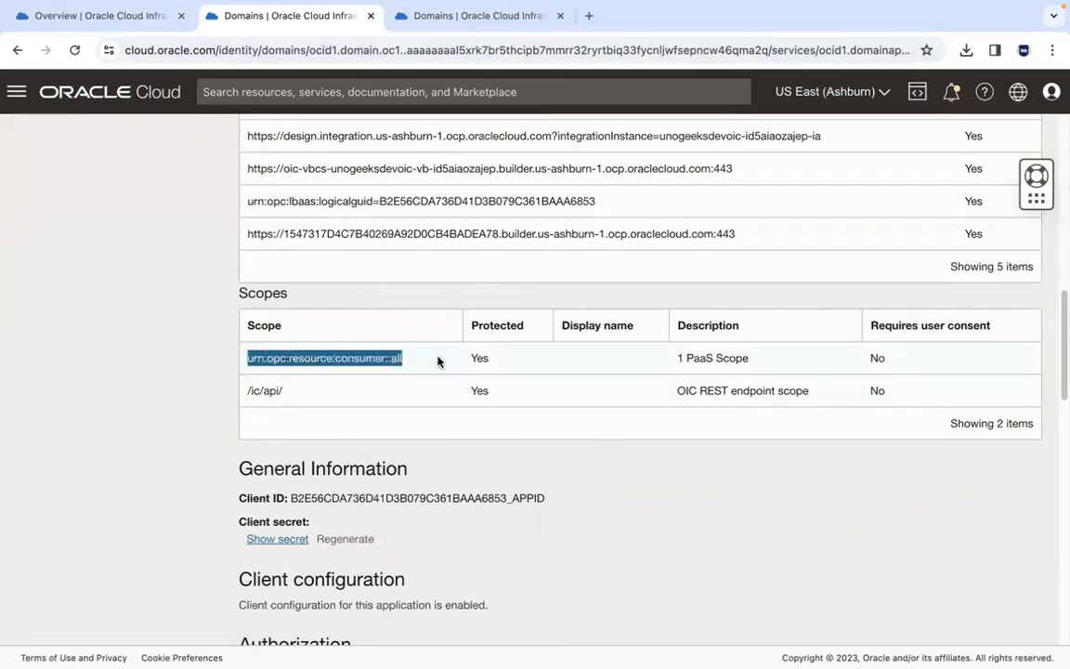
key(super+Tab)
click(685, 277)
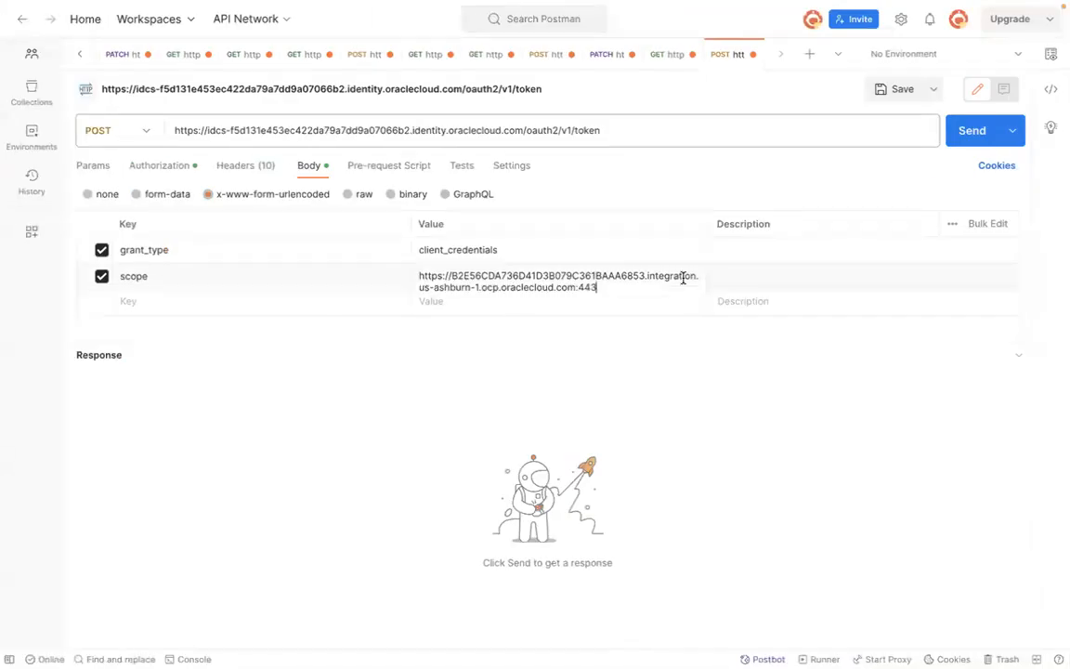
key(ctrl+v)
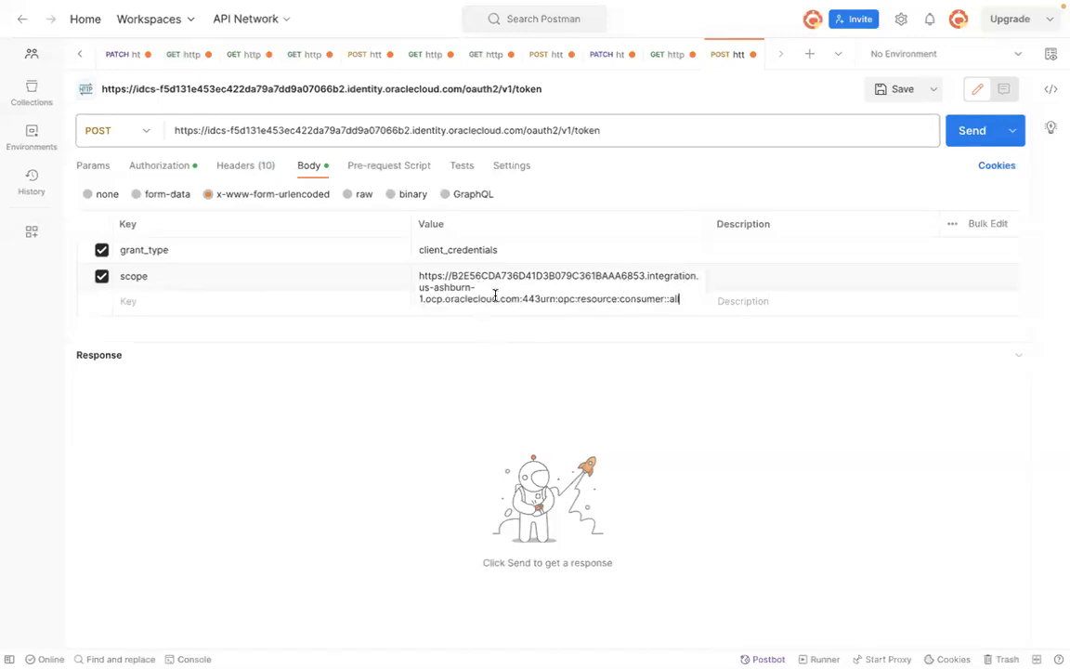
click(487, 377)
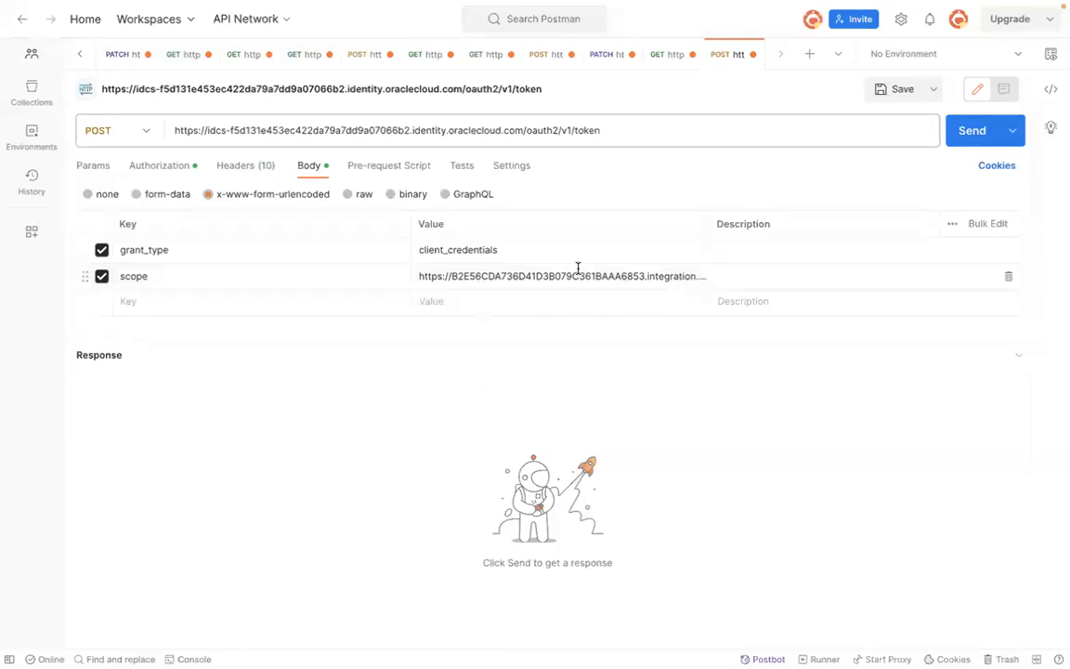
Step: Send the token request and paste the full JSON response into the scratch notes in the text editor
click(974, 133)
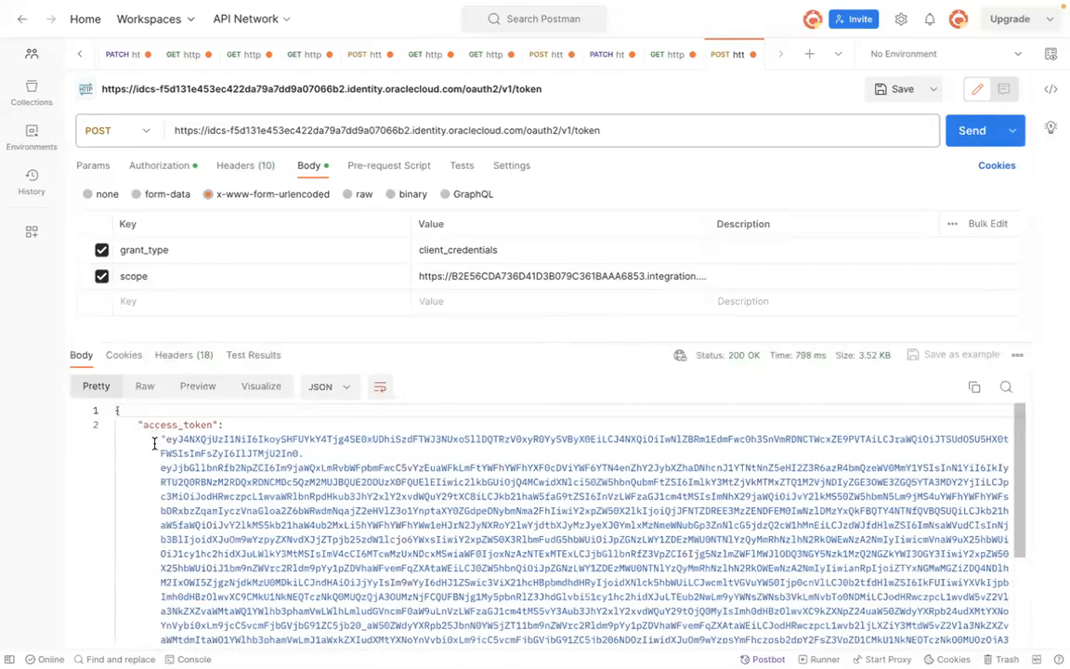
key(super+a)
mouse_move(281, 639)
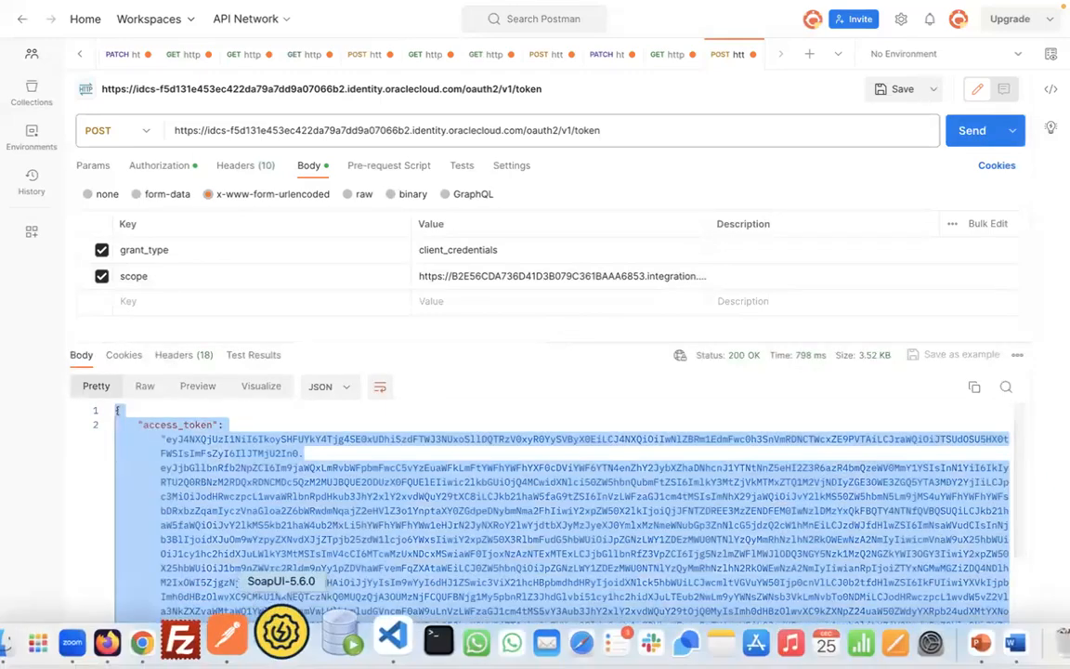
click(357, 634)
key(Down)
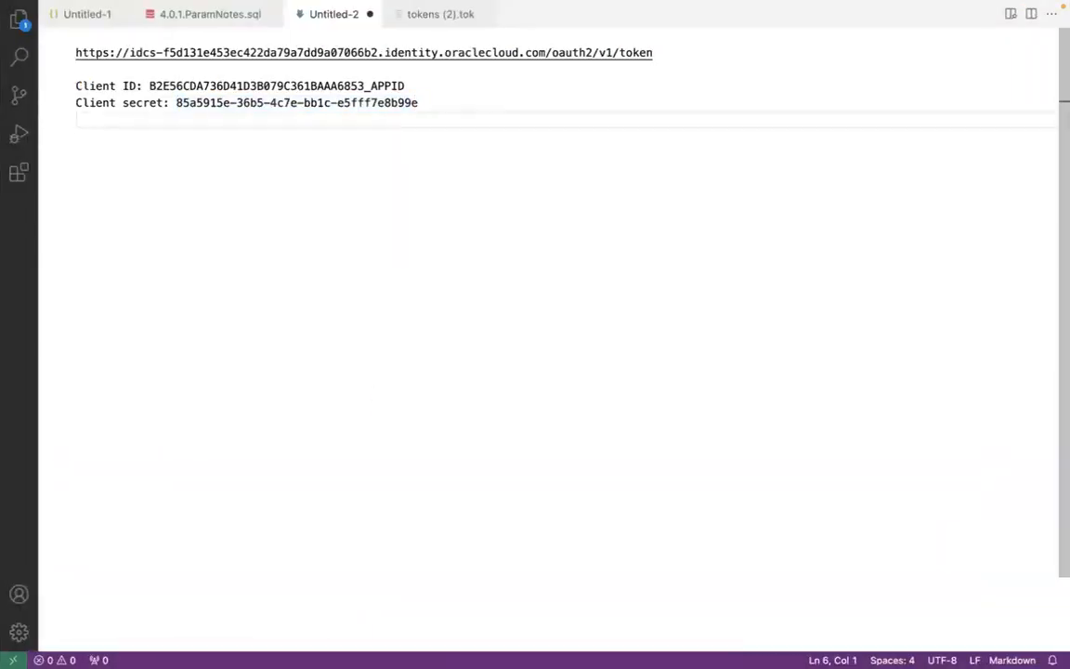
key(super+v)
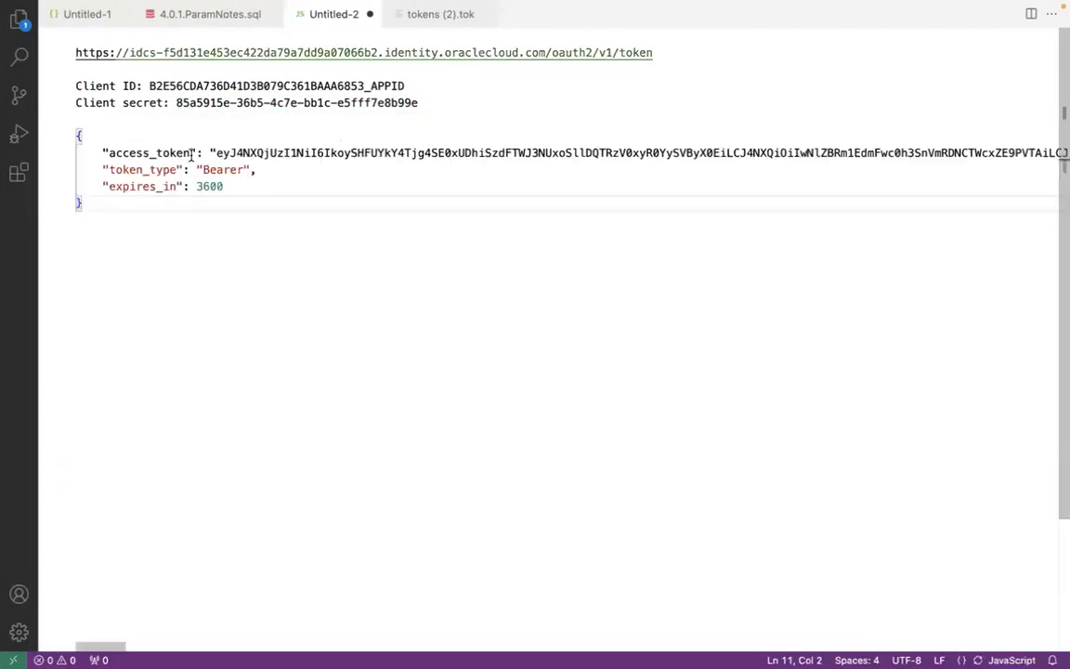
Step: Copy the access_token value from the notes, put it in the GET request's OAuth 2.0 token field, and send the request
click(215, 152)
drag(215, 152, 1034, 153)
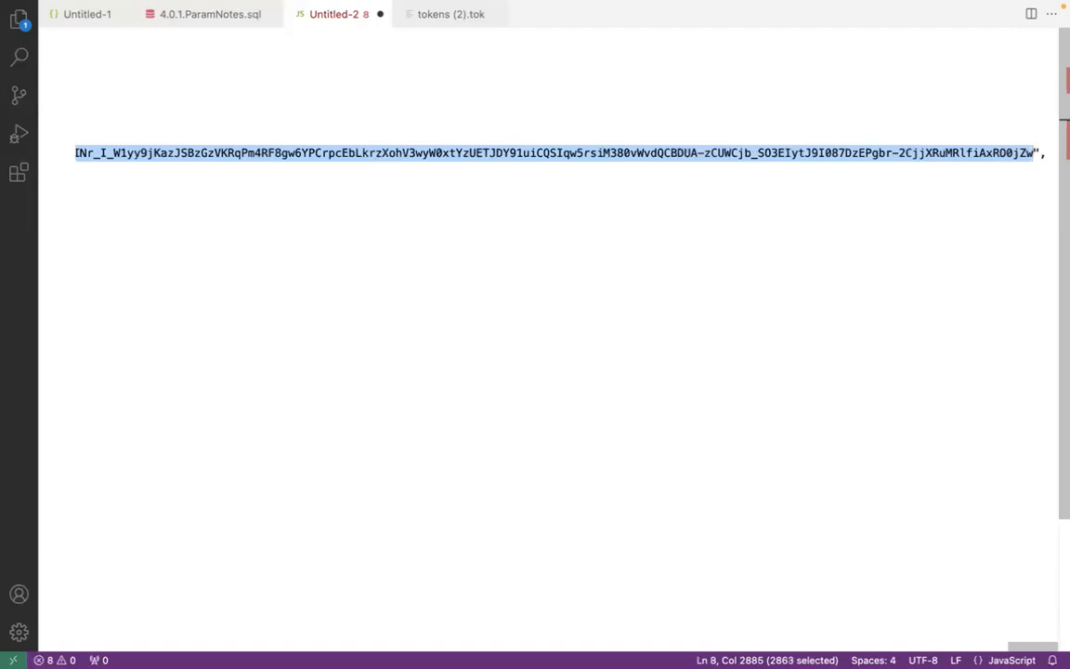
key(ctrl+Left)
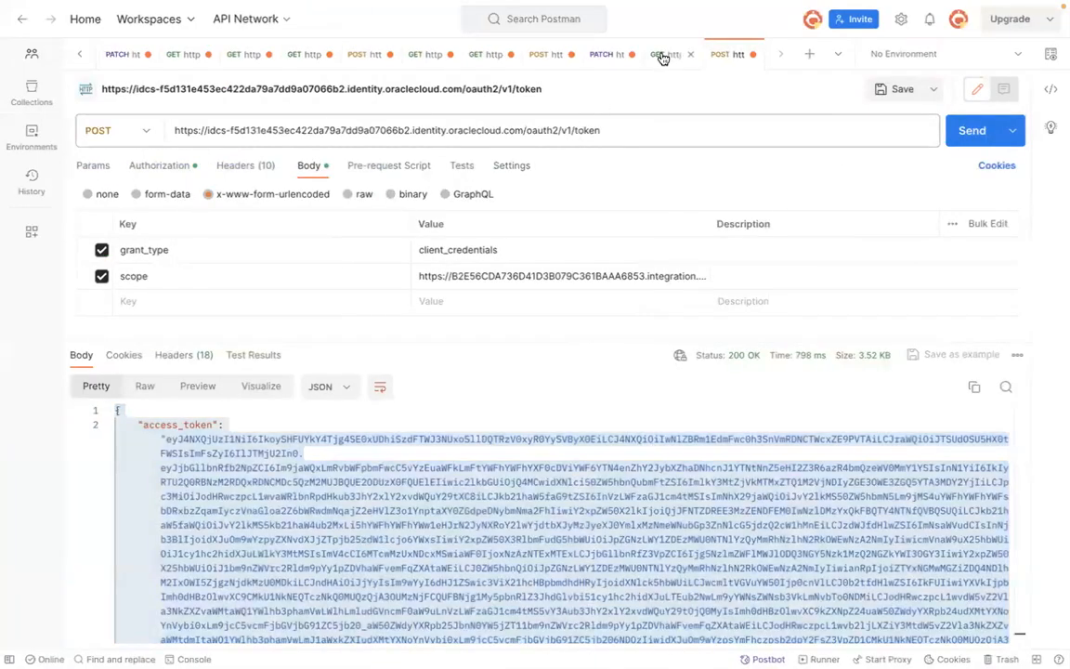
click(662, 56)
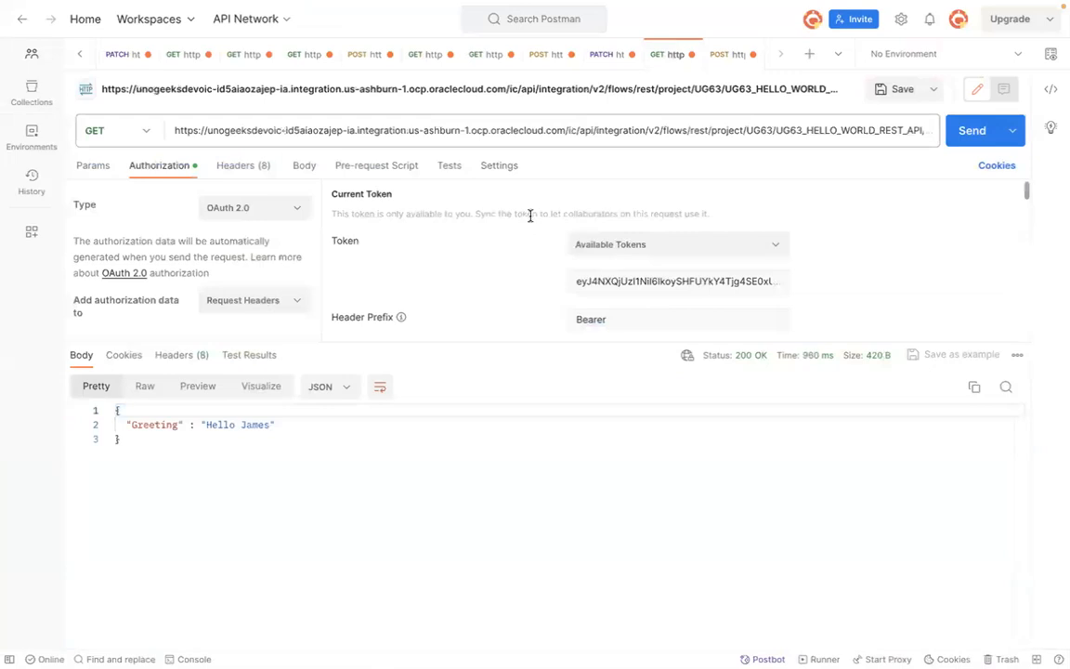
click(603, 287)
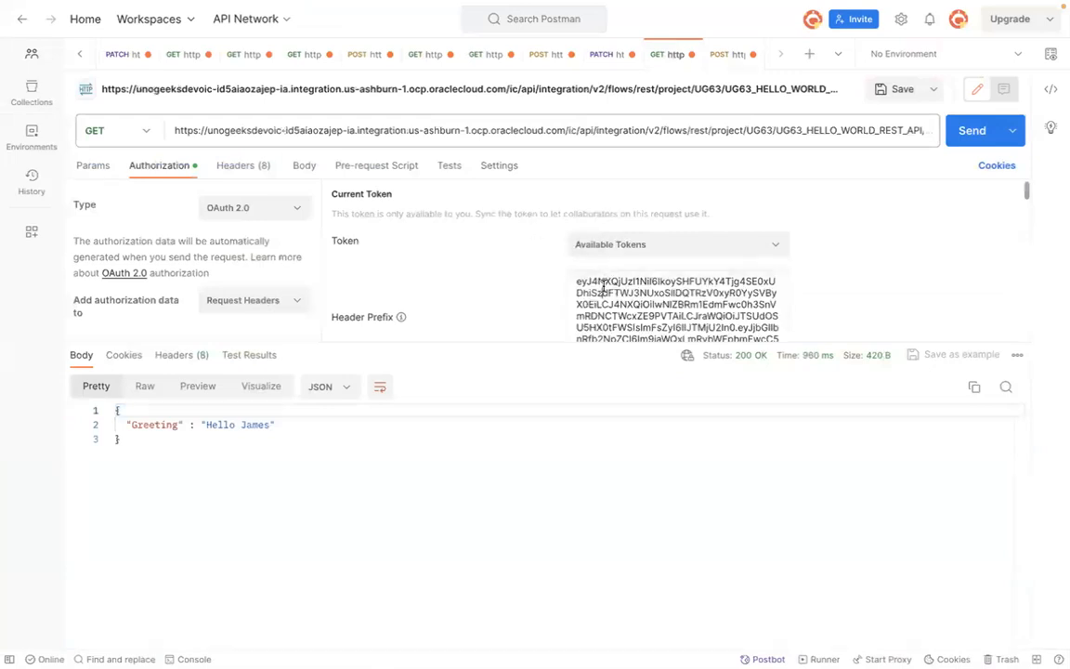
key(ctrl+a)
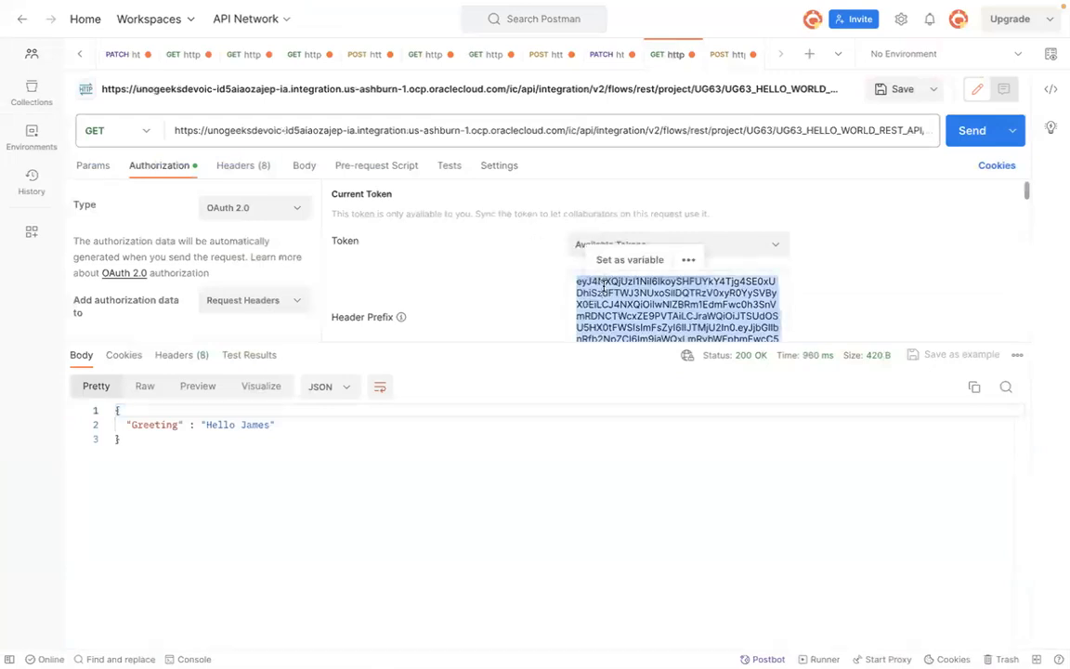
key(ctrl+x)
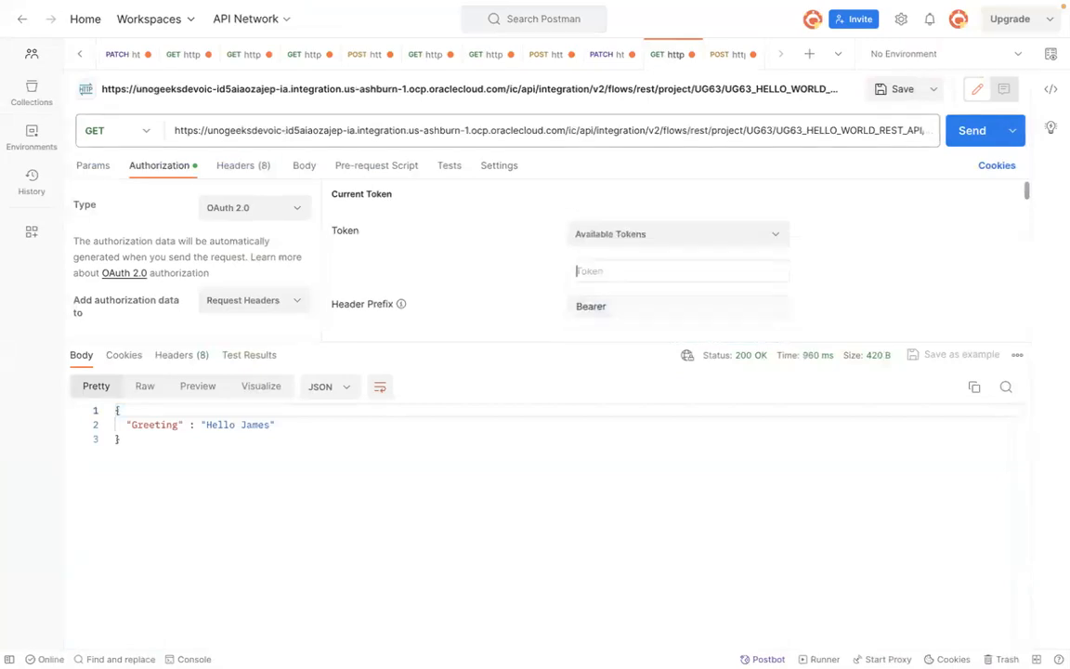
key(ctrl+v)
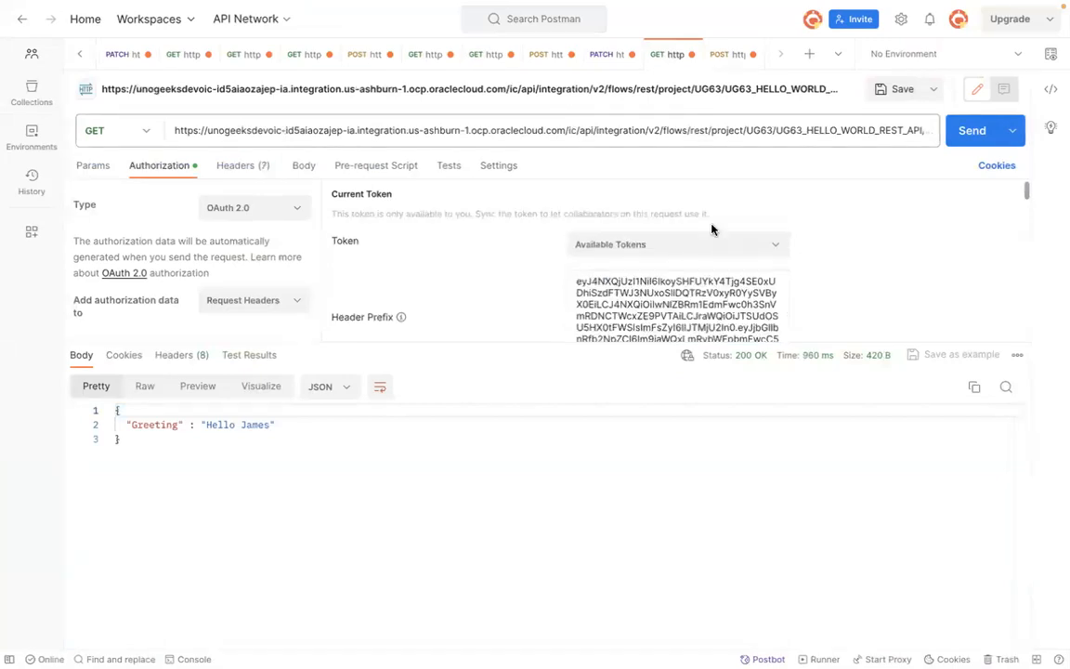
click(970, 137)
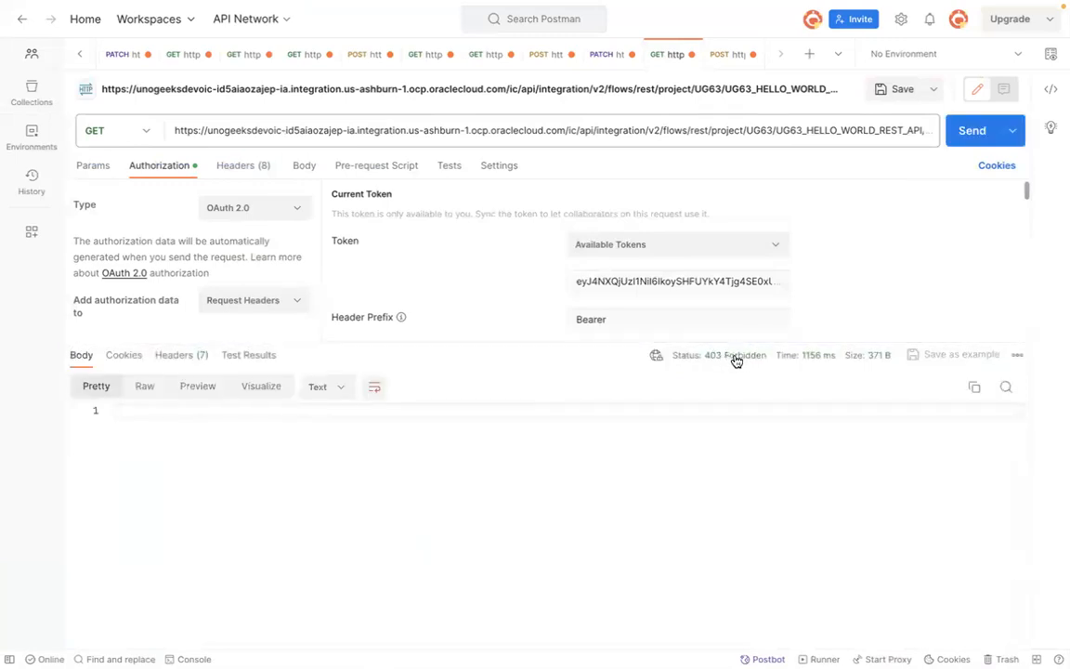
mouse_move(736, 358)
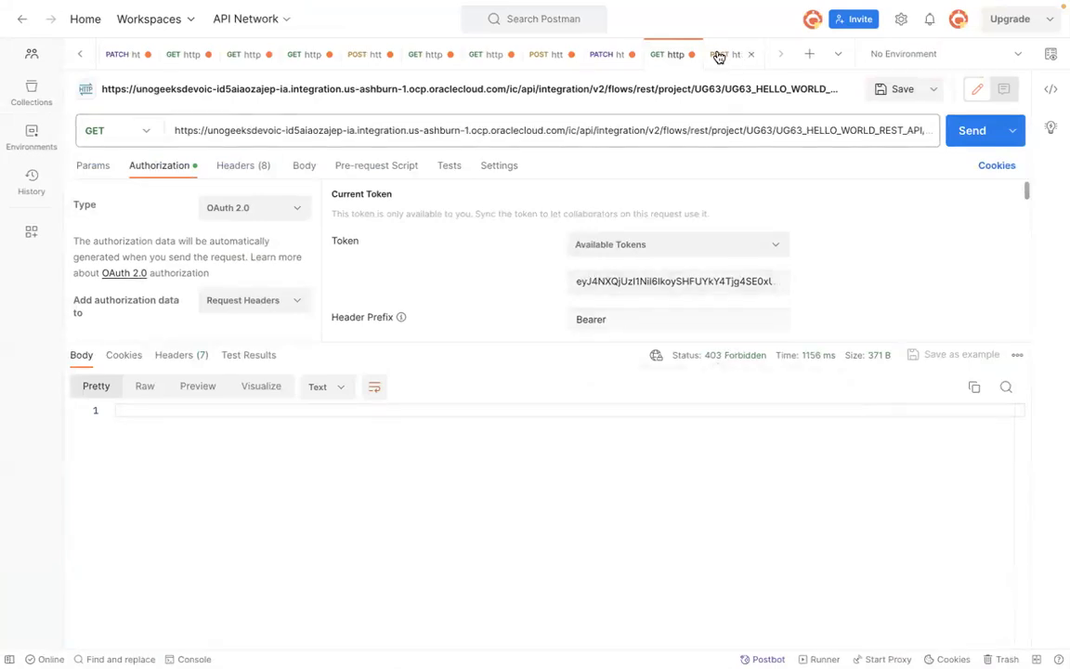
Step: Replace the urn:opc:resource:consumer::all part of the scope value with the /ic/api/ scope copied from the console
click(717, 57)
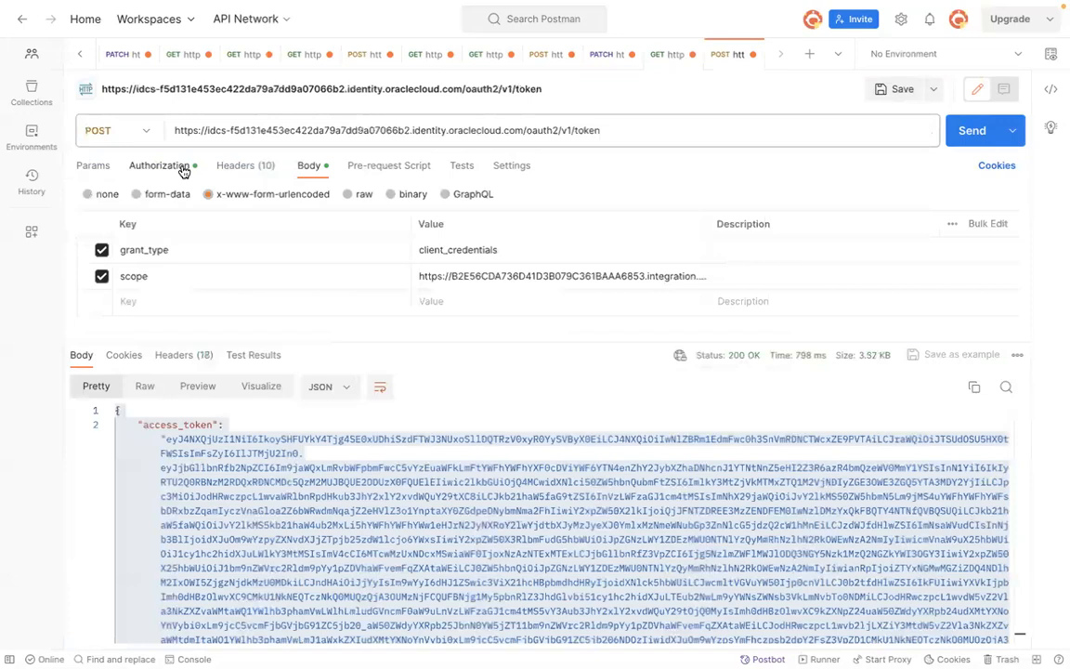
click(131, 166)
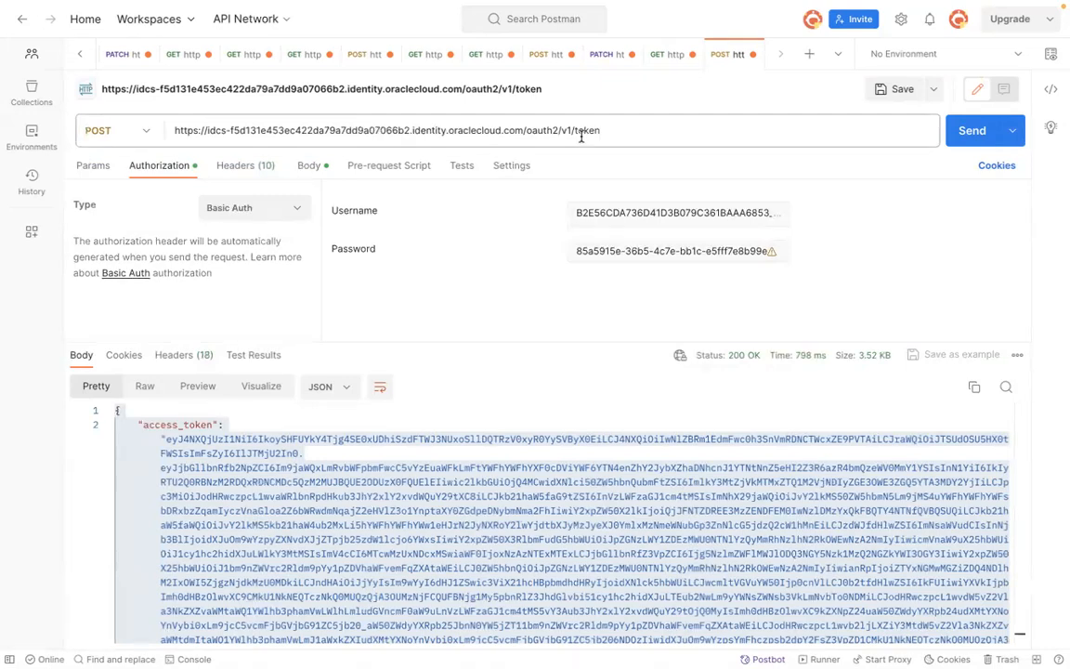
click(309, 167)
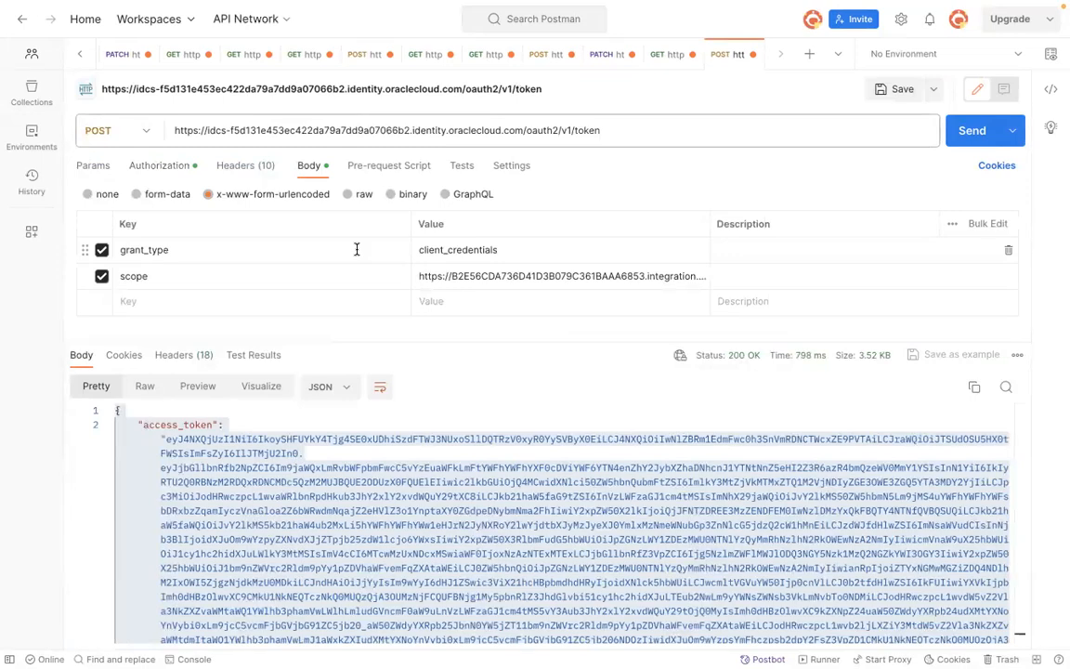
click(514, 277)
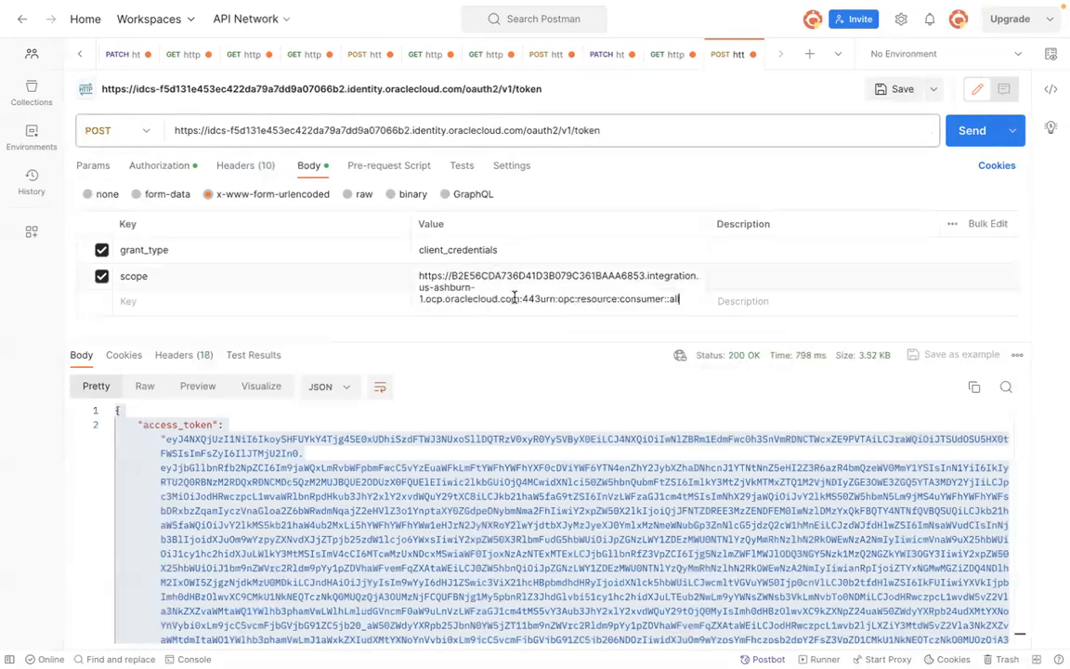
drag(543, 300, 681, 299)
key(super+Tab)
key(super+Tab)
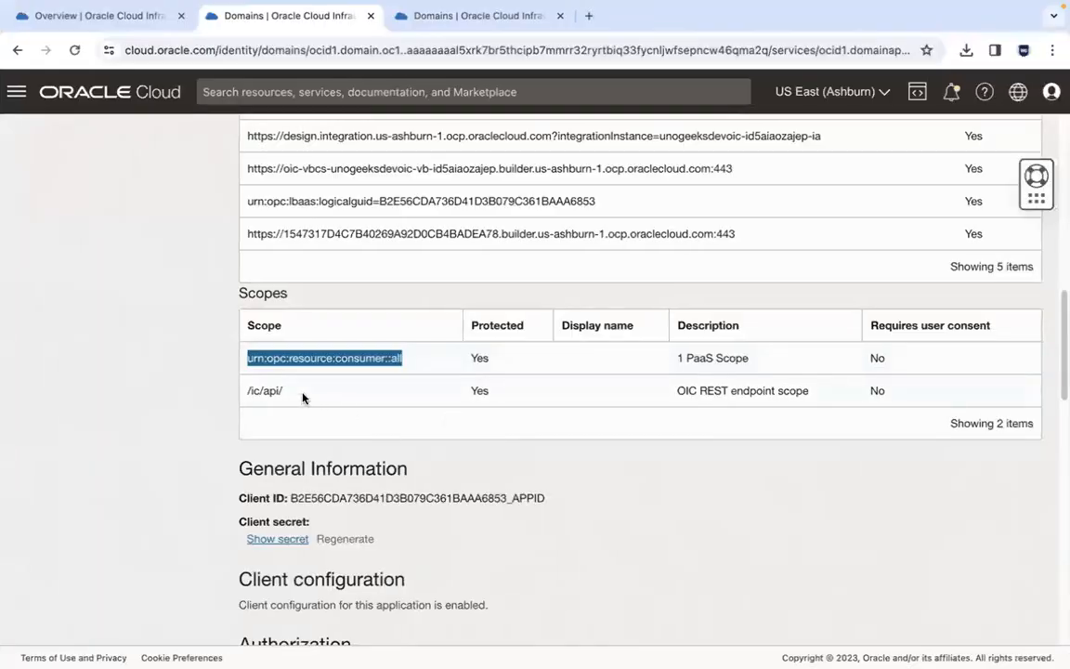
drag(302, 397, 244, 394)
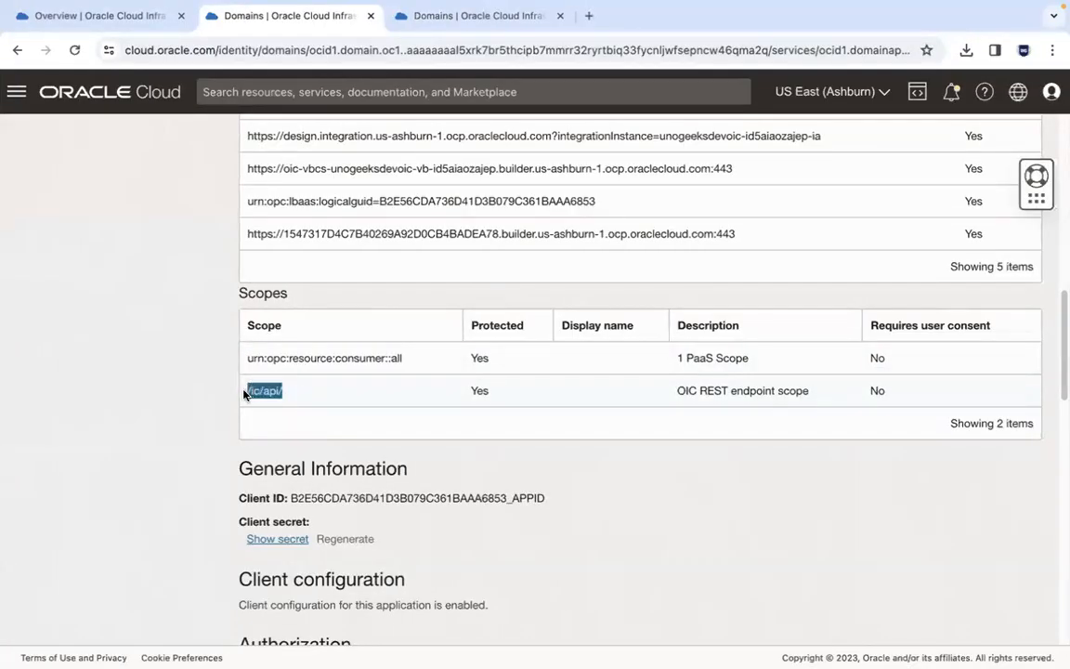
key(super+Tab)
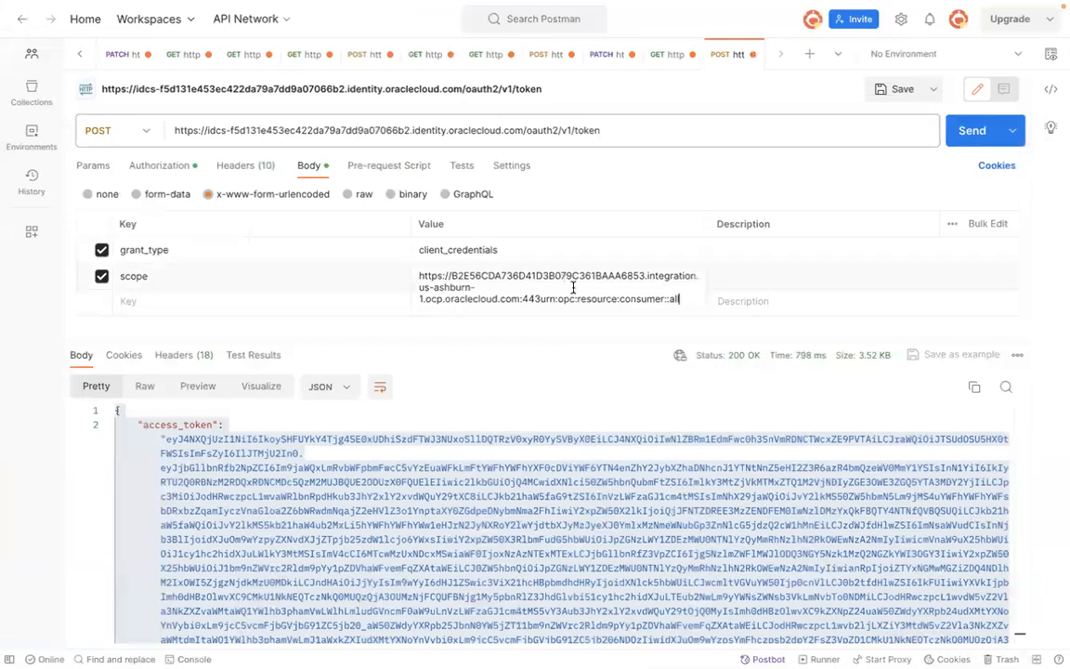
drag(543, 299, 681, 300)
key(ctrl+v)
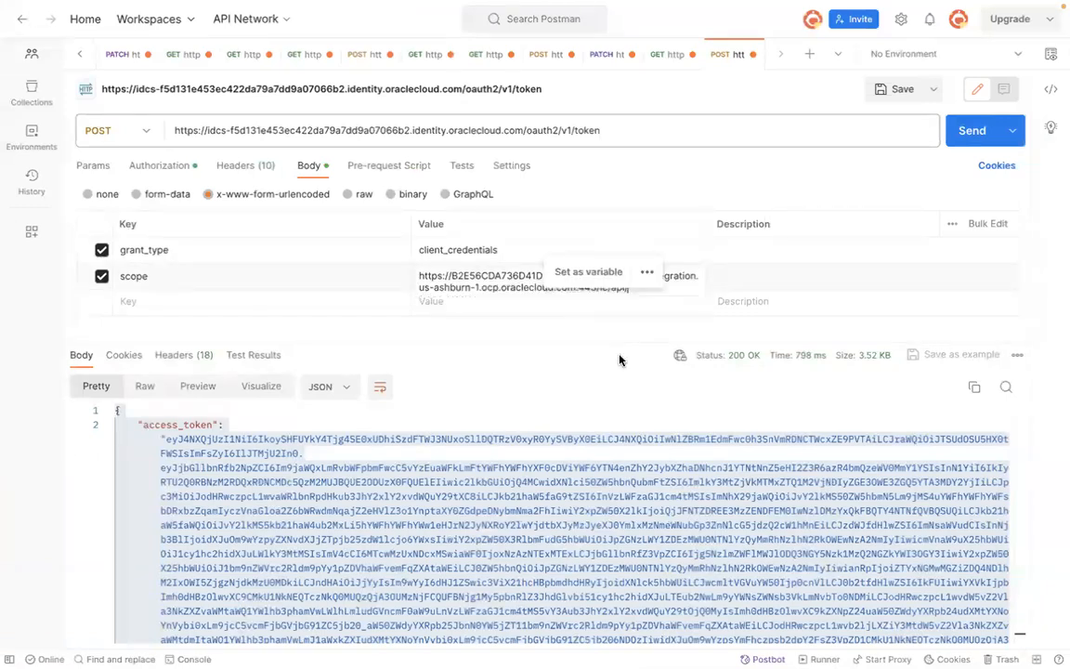
Step: Resend the token request and copy the new JSON response
click(966, 132)
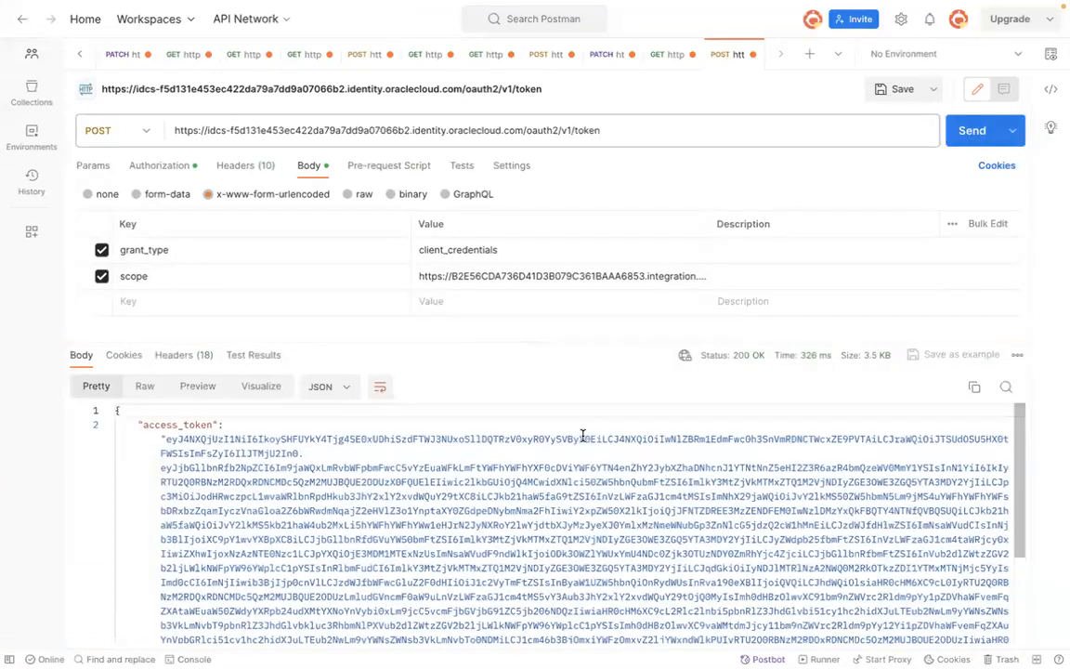
click(297, 469)
key(super+a)
Step: Replace the earlier JSON response in the scratch notes with the new token response
key(super+Tab)
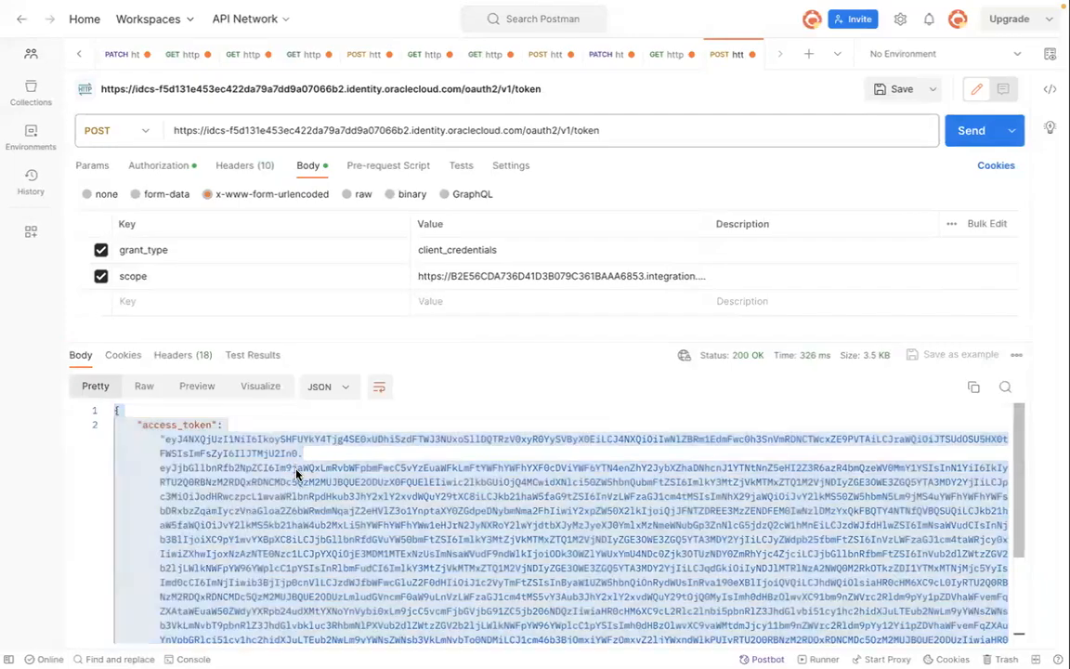
key(super+Tab)
key(super+Tab)
key(super+v)
key(super+a)
click(344, 342)
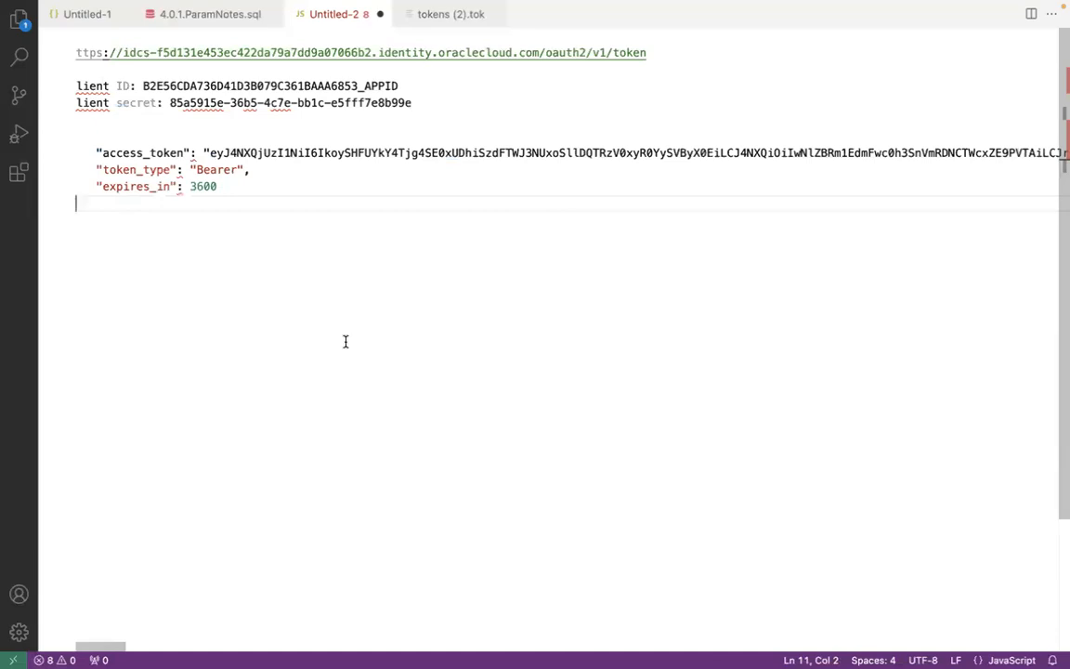
key(shift+Up)
key(shift+Up)
key(shift+Up)
key(shift+Up)
key(shift+Up)
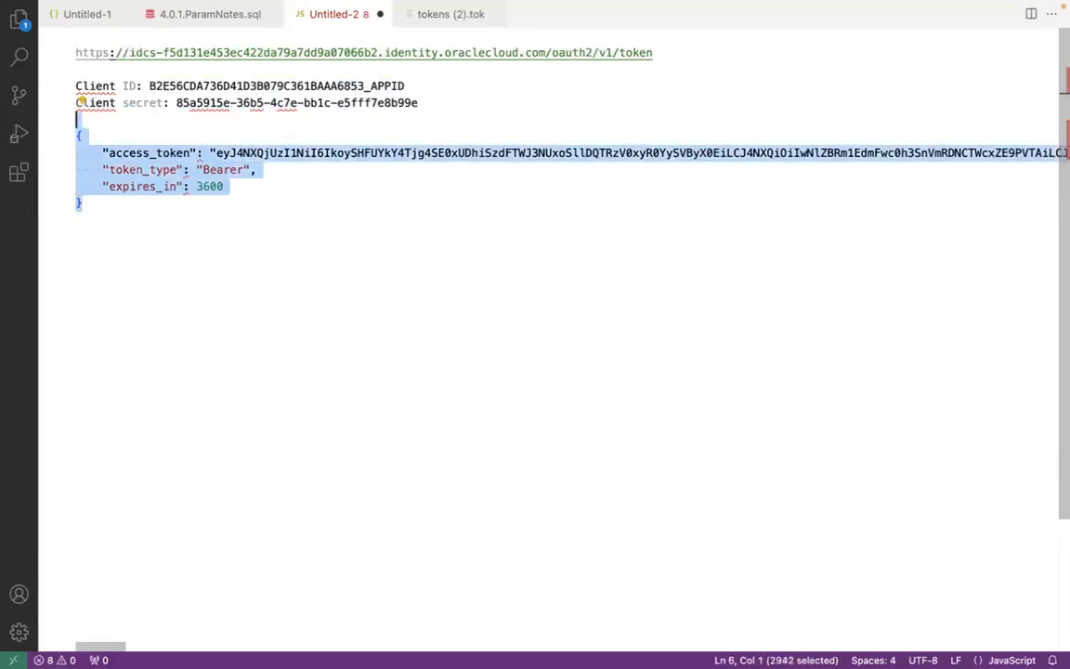
key(Return)
key(super+v)
key(alt+z)
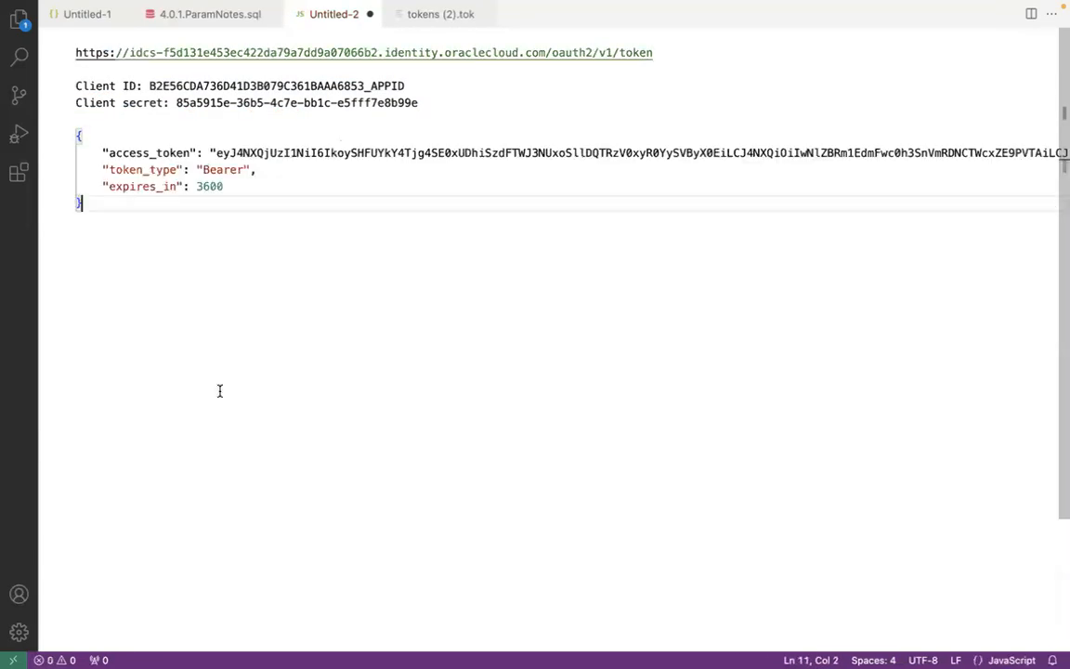
Step: Copy the new access_token value into the GET request's token field, replacing the old token, and send the request
drag(218, 155, 1034, 152)
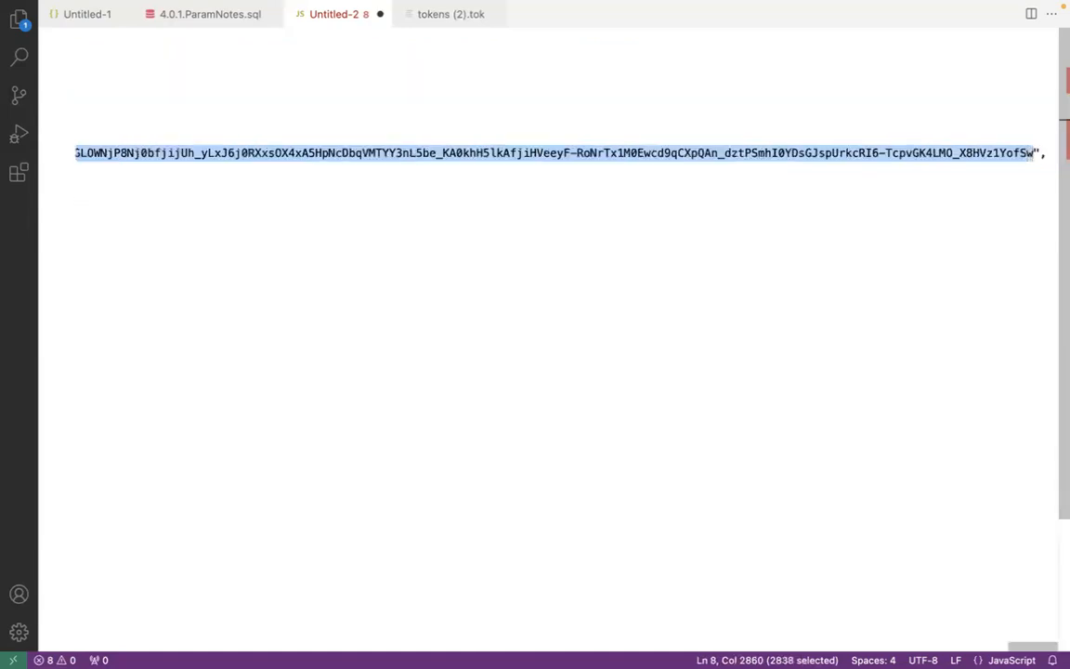
key(super+Tab)
key(super+Tab)
key(super+Tab)
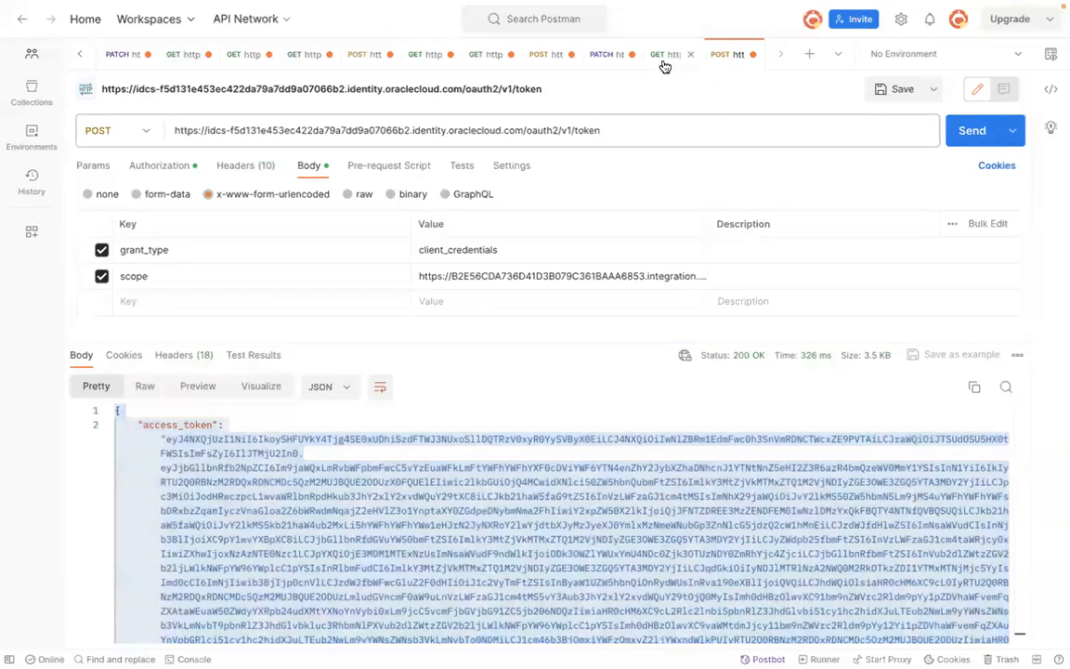
click(664, 54)
click(632, 281)
key(super+a)
key(BackSpace)
key(super+v)
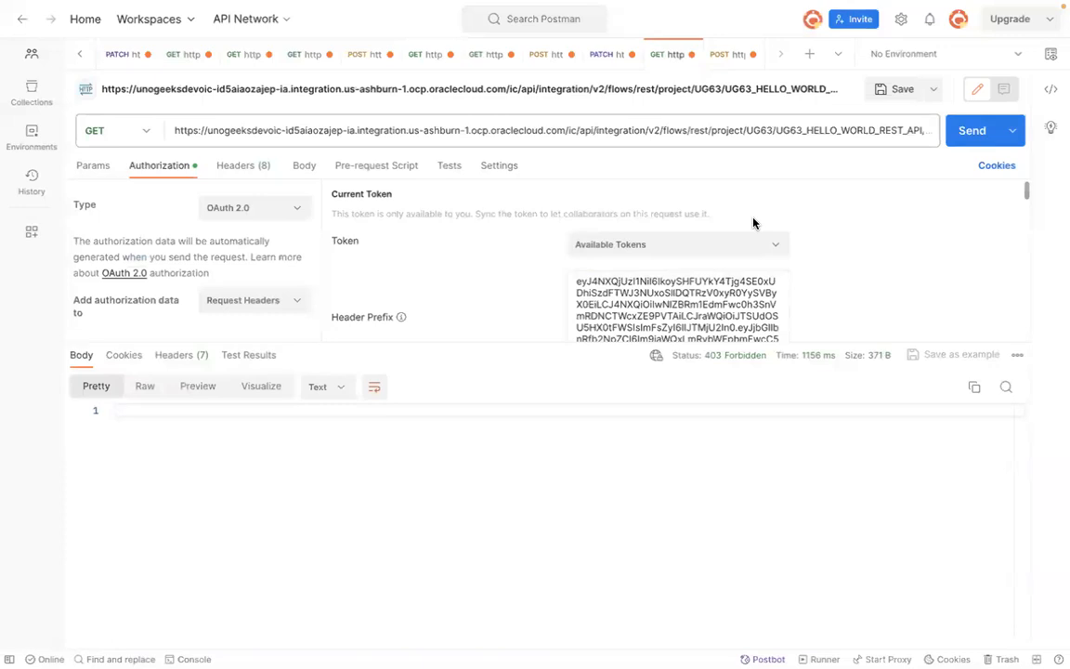
click(972, 132)
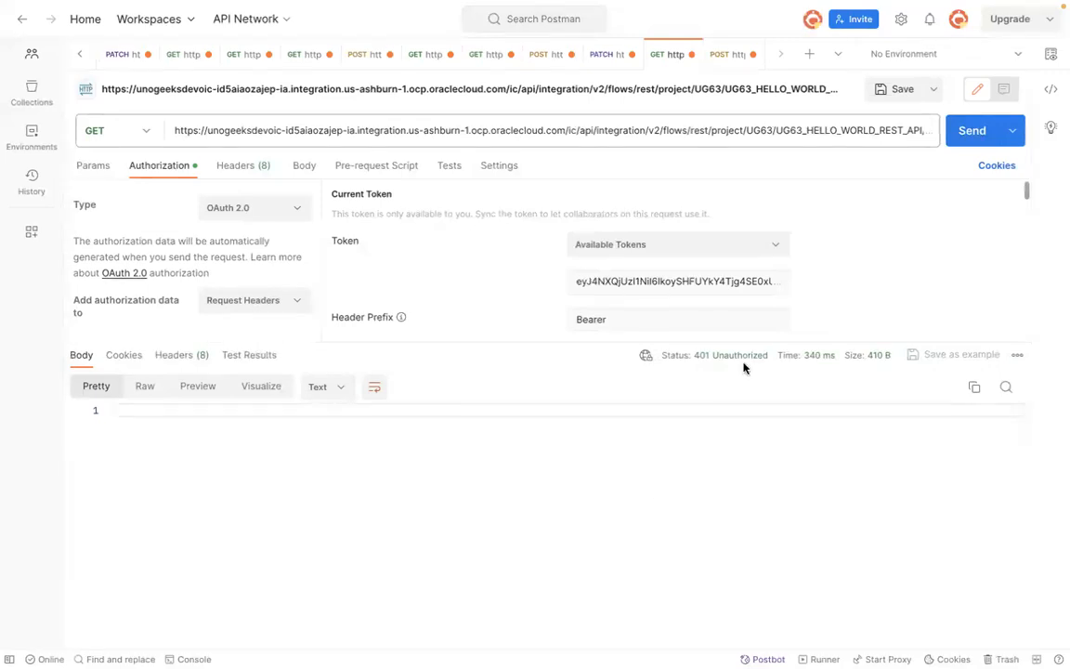
Step: Check the GET request's endpoint URL and token value, then resend the request
click(844, 127)
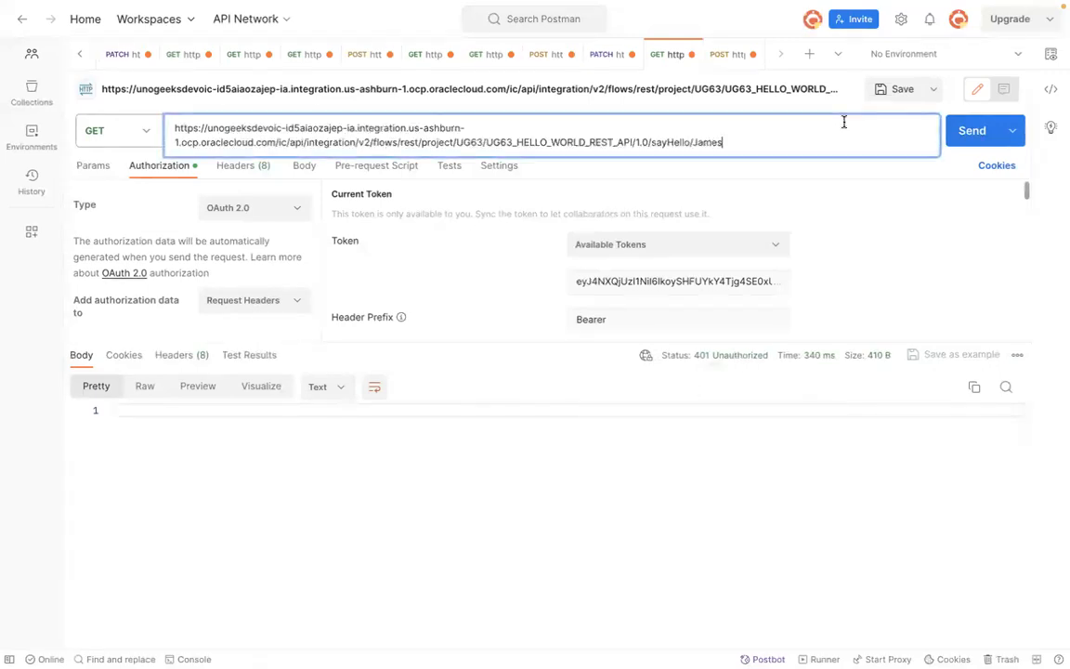
click(661, 465)
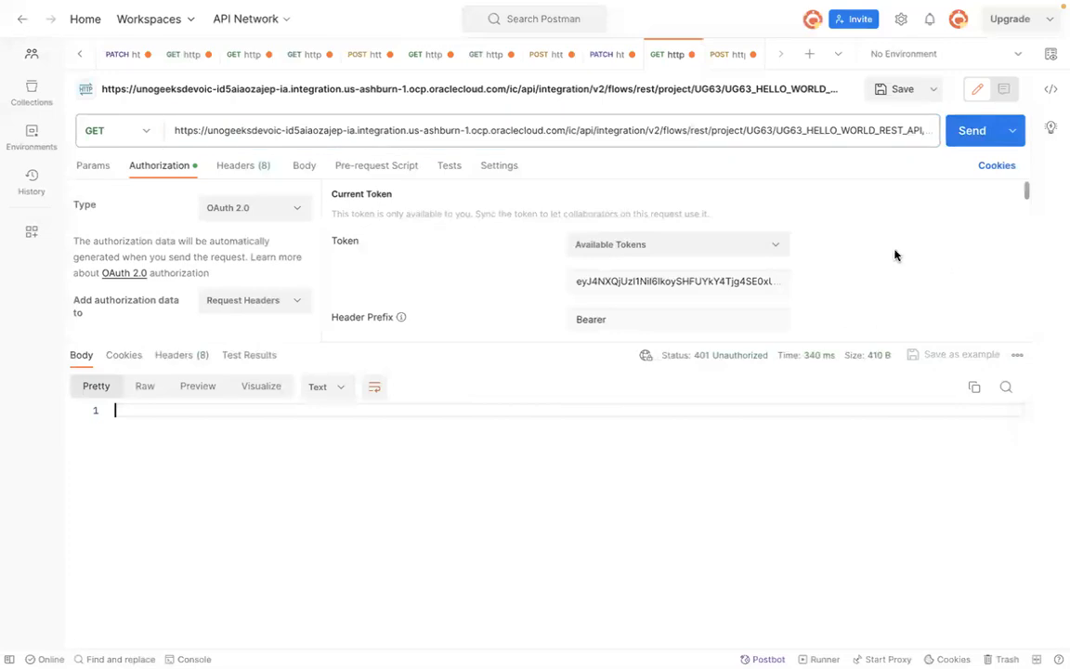
click(603, 278)
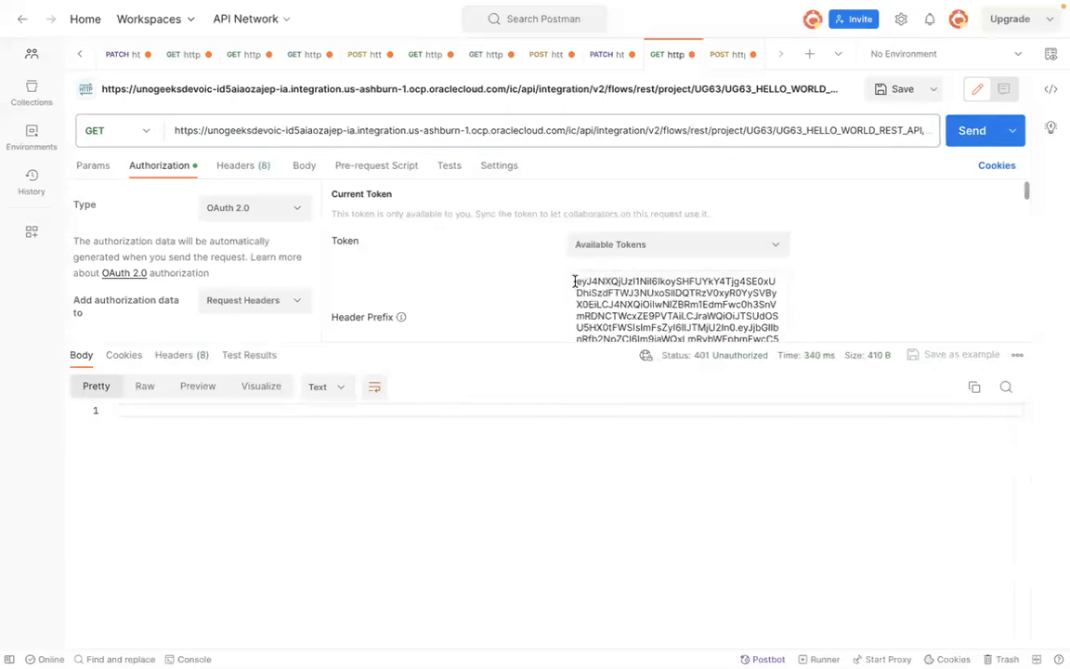
click(972, 130)
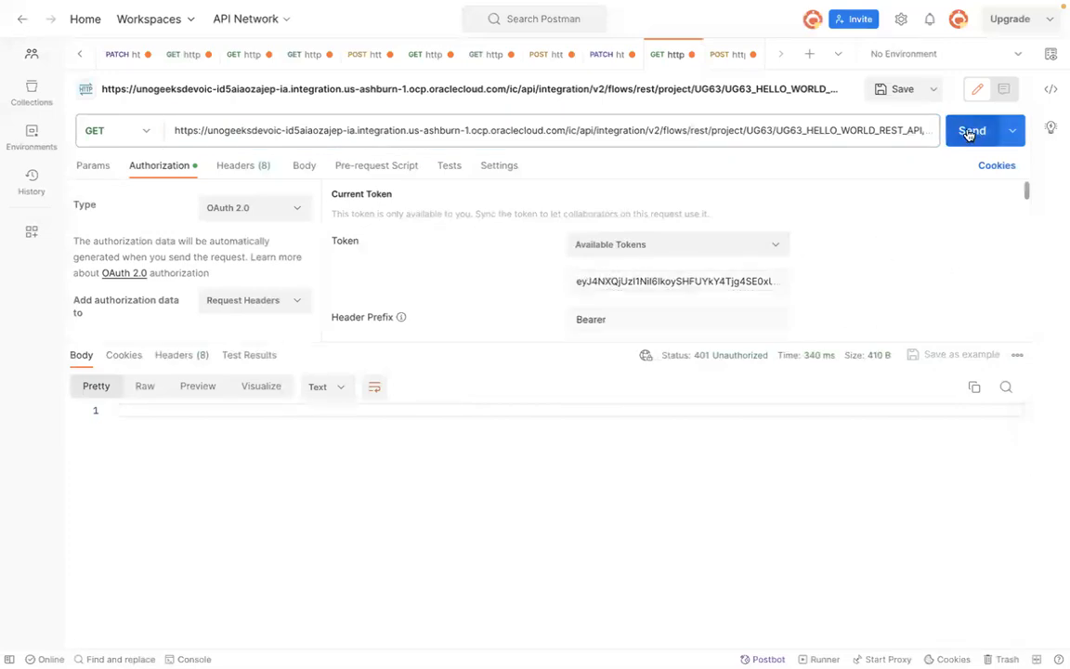
mouse_move(730, 354)
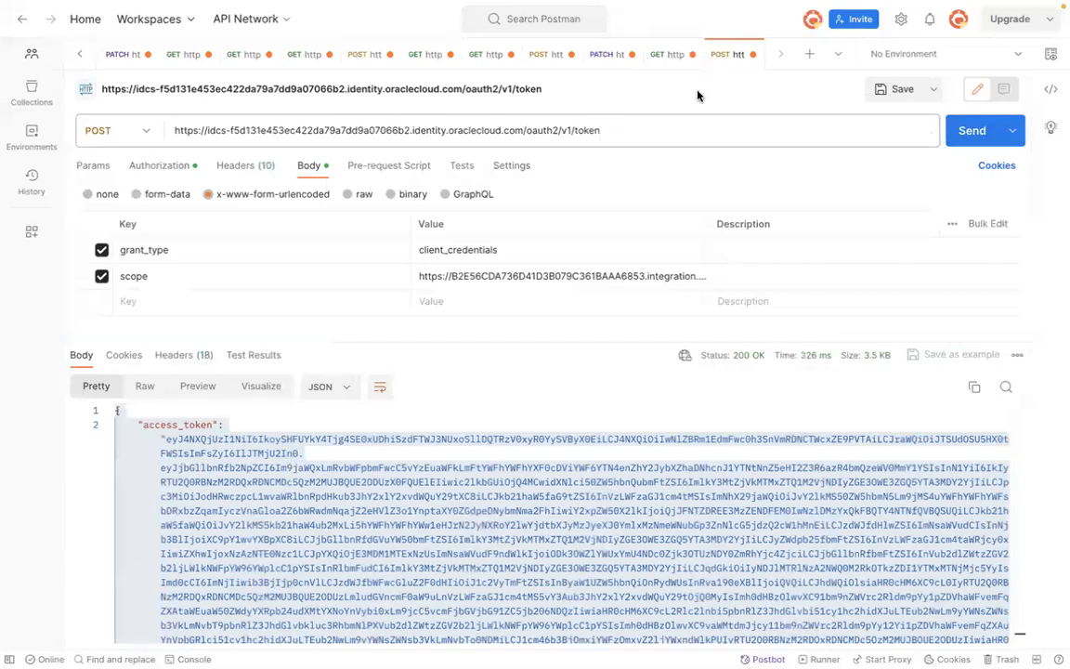
Step: Replace the /ic/api/ part of the token request's scope with urn:opc:resource:consumer::all copied from the app's scopes
click(468, 247)
click(475, 276)
key(super+Tab)
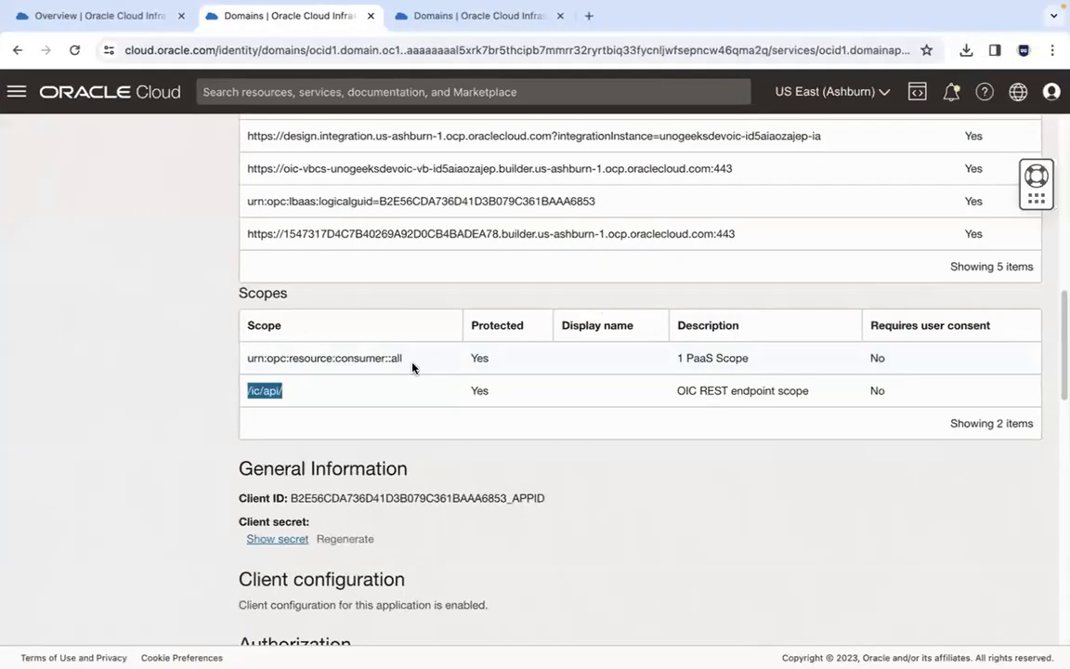
triple_click(248, 369)
key(ctrl+c)
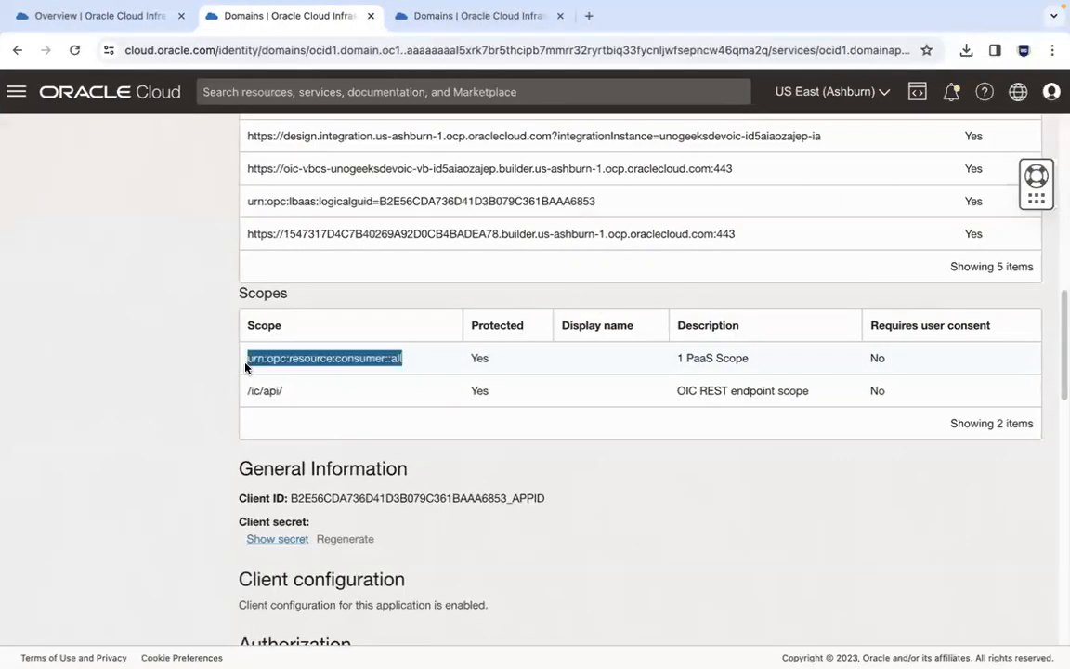
key(super+Tab)
click(670, 284)
drag(629, 292, 596, 288)
key(ctrl+v)
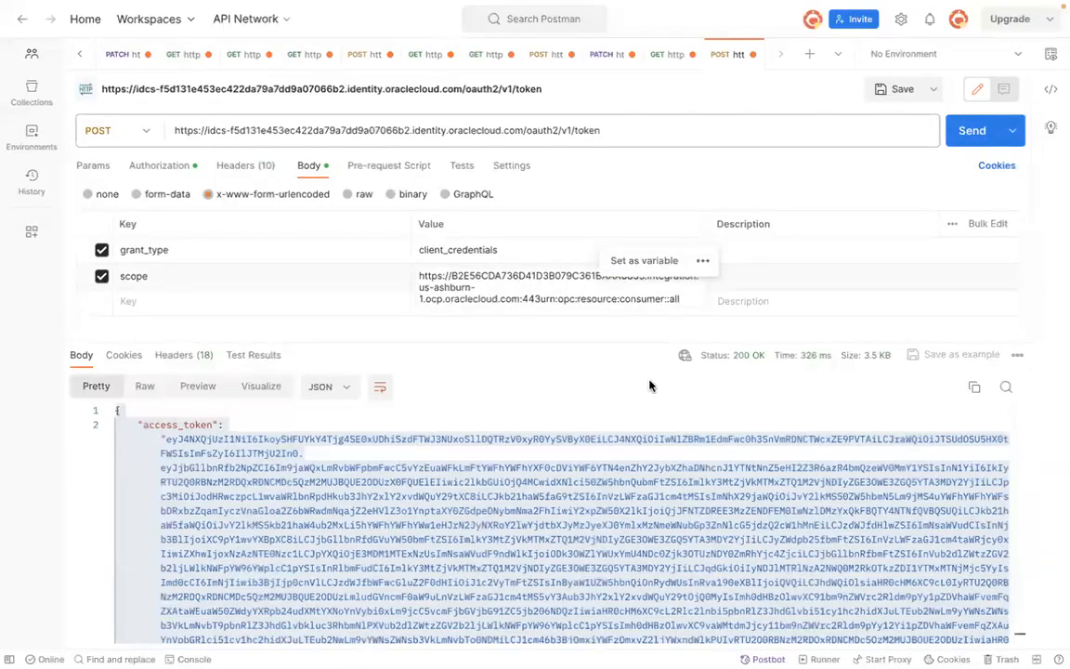
click(572, 369)
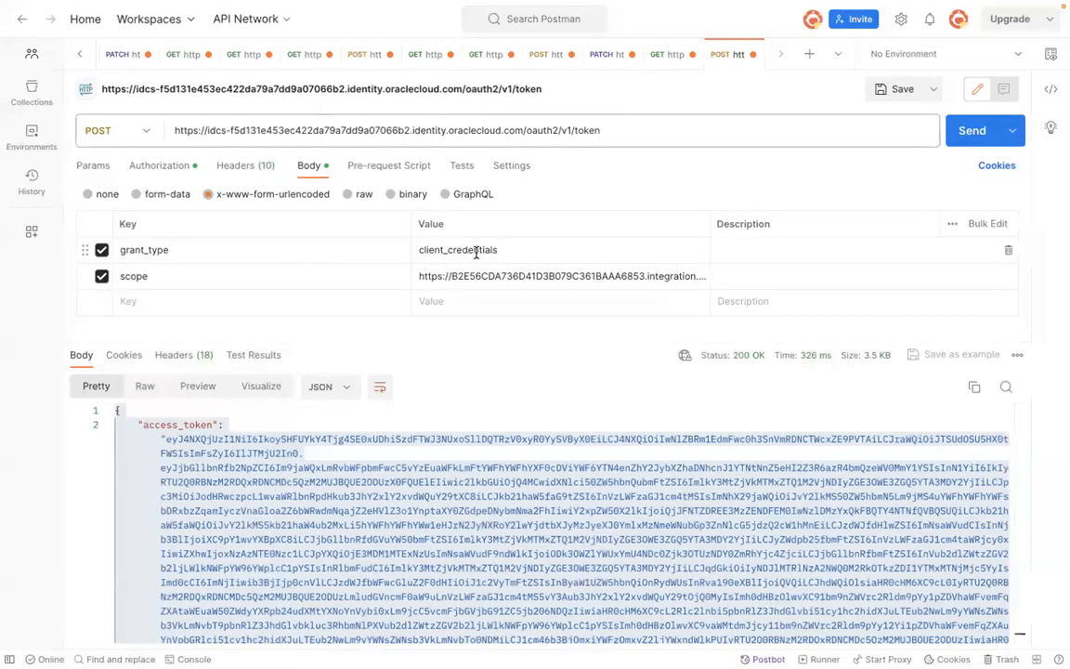
click(520, 278)
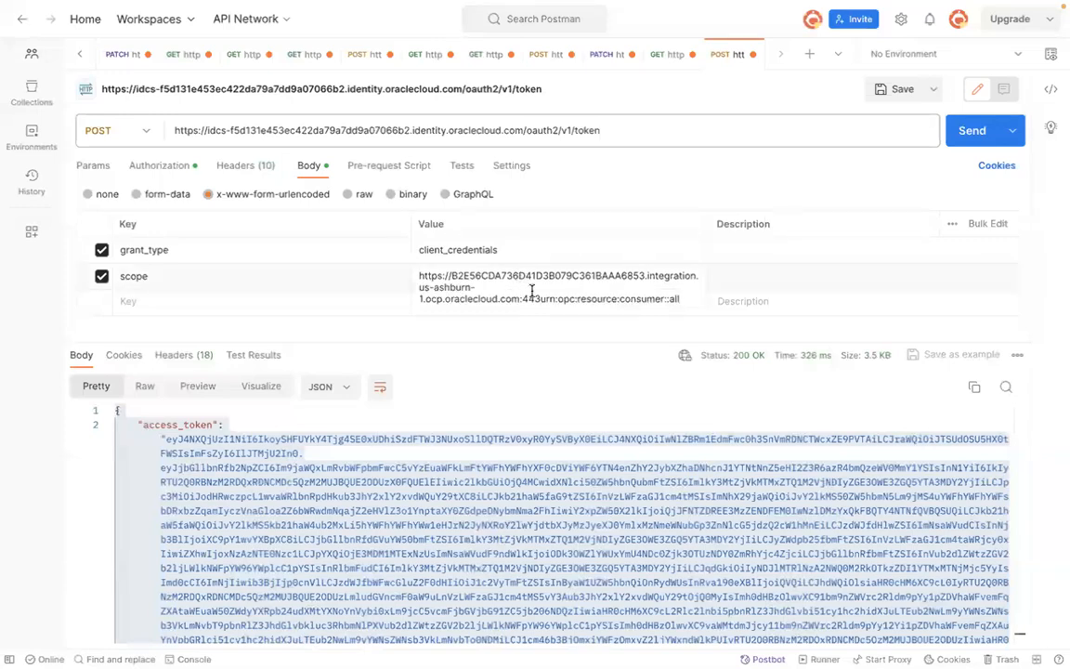
Step: Review the token request's authorization settings and the application's OAuth configuration in the cloud console
click(162, 167)
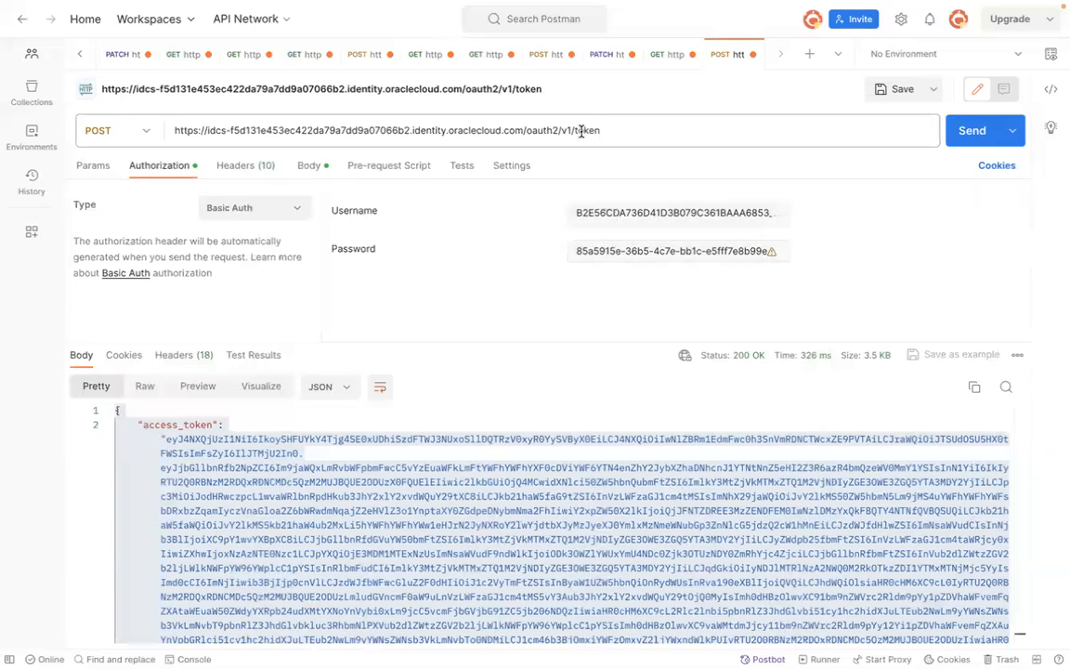
click(309, 166)
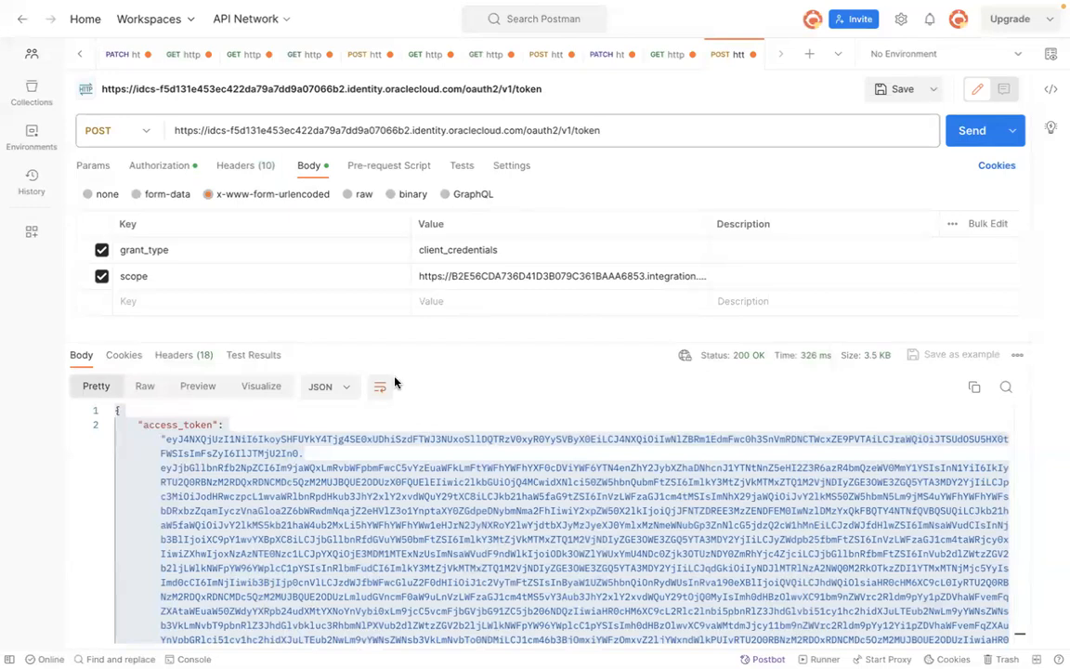
click(438, 481)
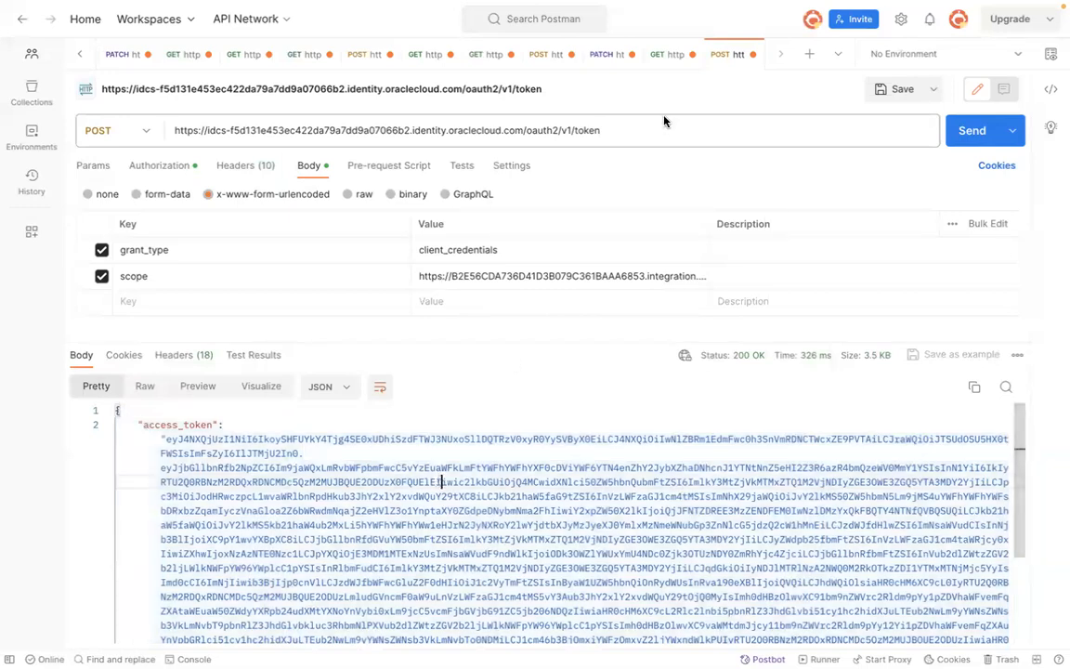
key(ctrl+shift+Tab)
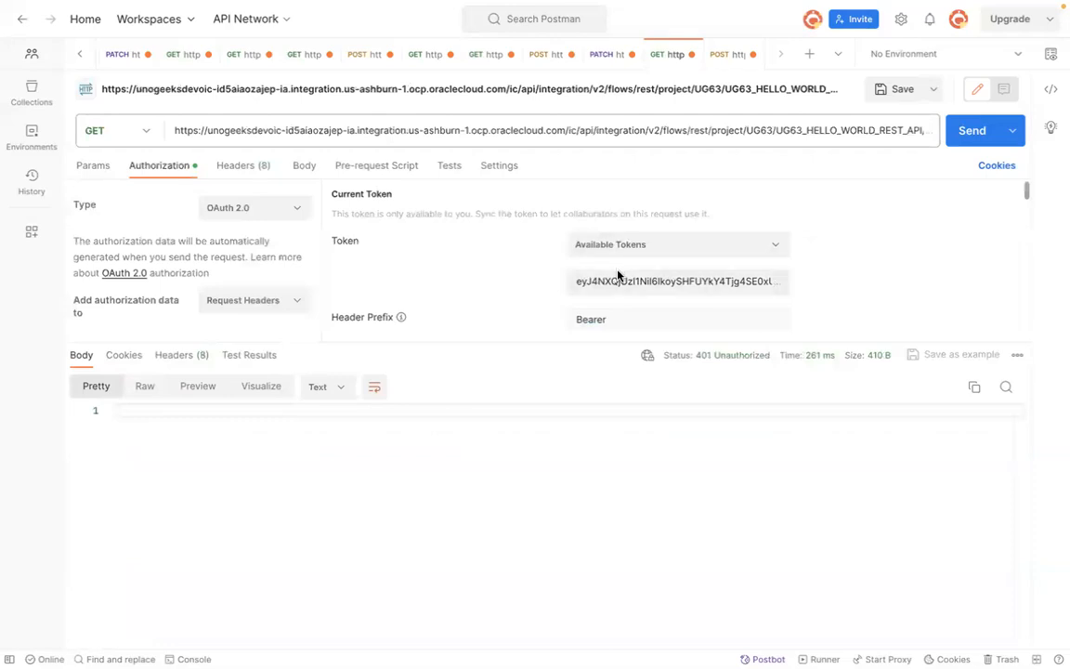
key(super+Tab)
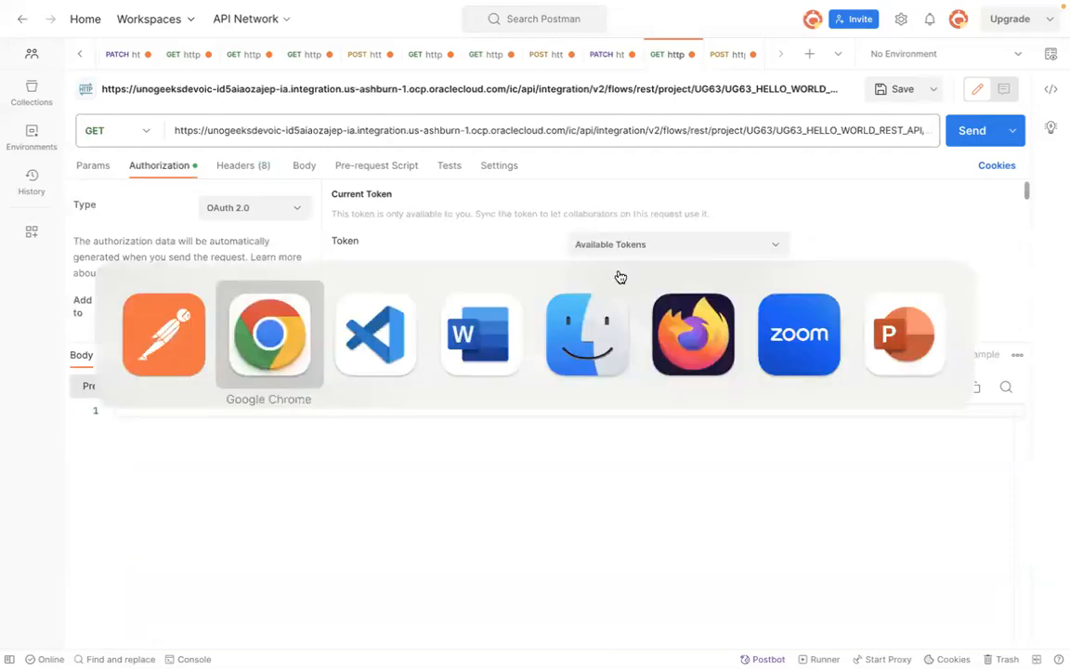
scroll(1059, 274, up, 2)
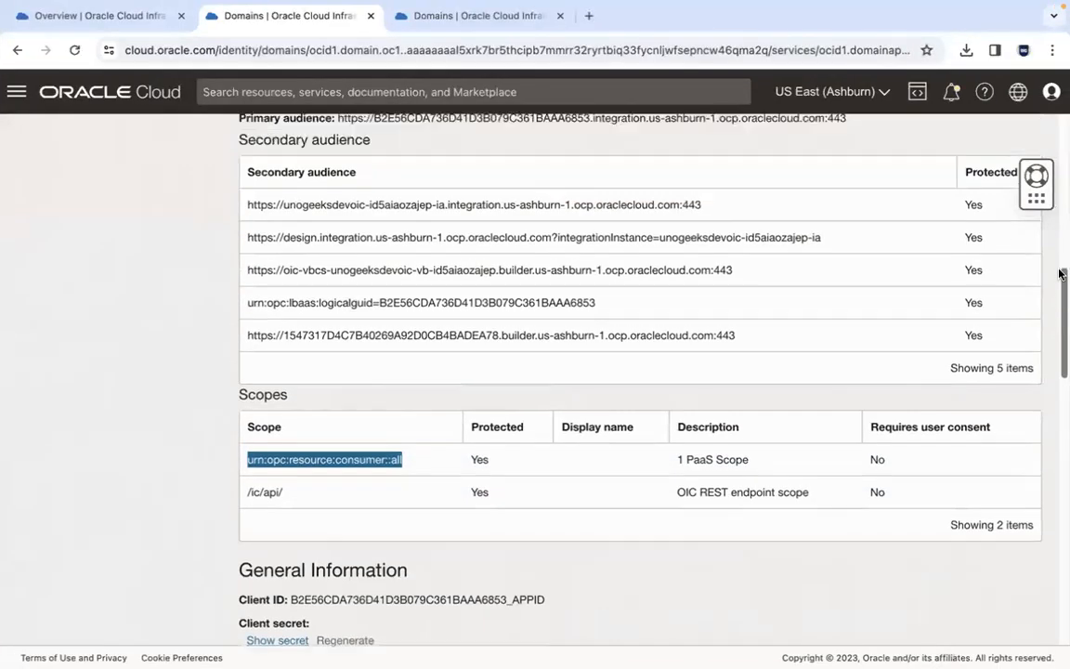
scroll(1059, 274, up, 5)
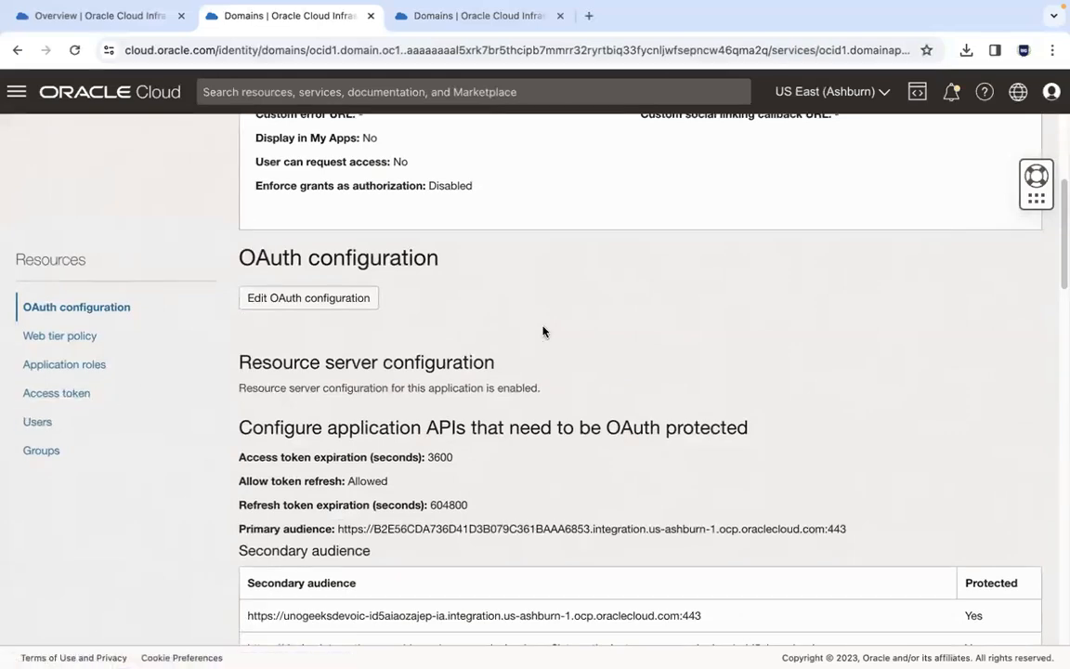
key(super+Tab)
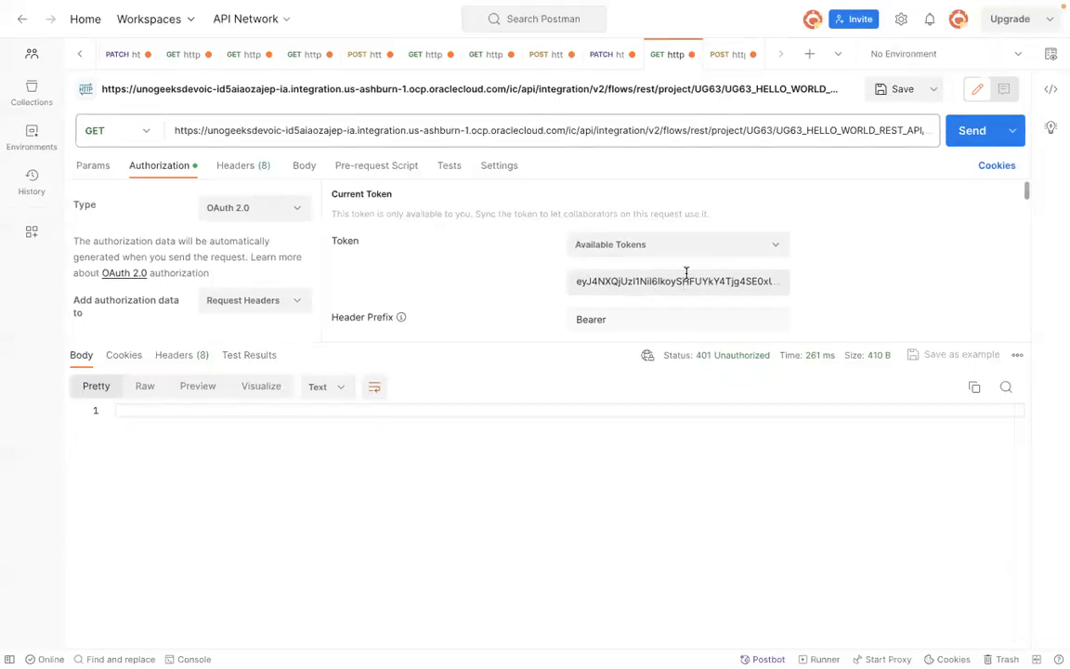
key(ctrl+Tab)
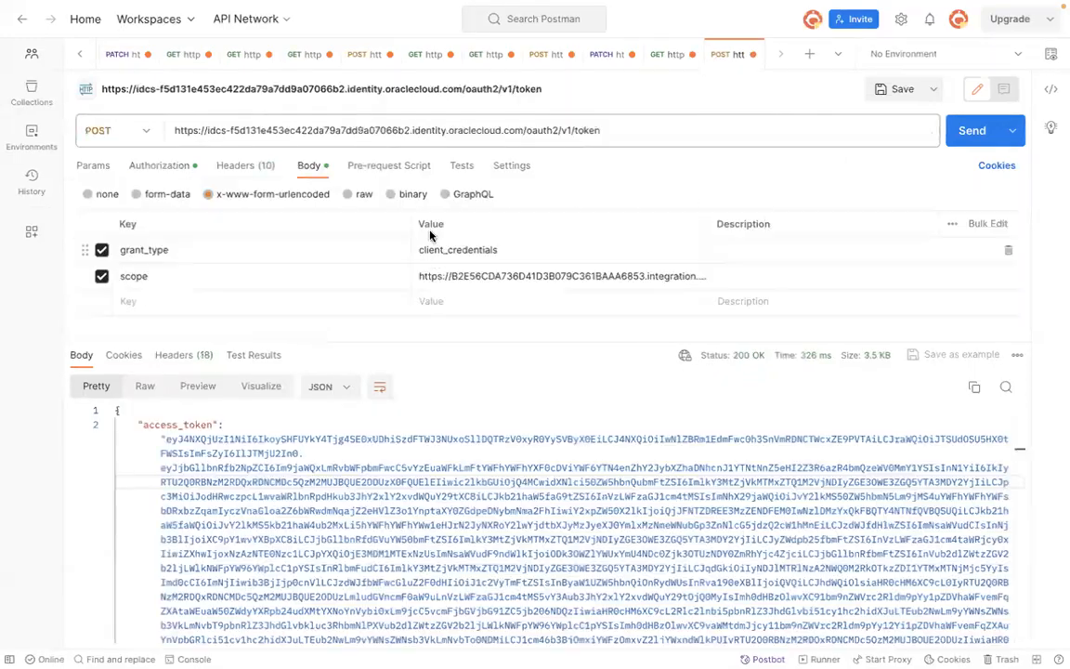
Step: Change the grant_type value to password and add a username parameter with the user's login name
double_click(471, 252)
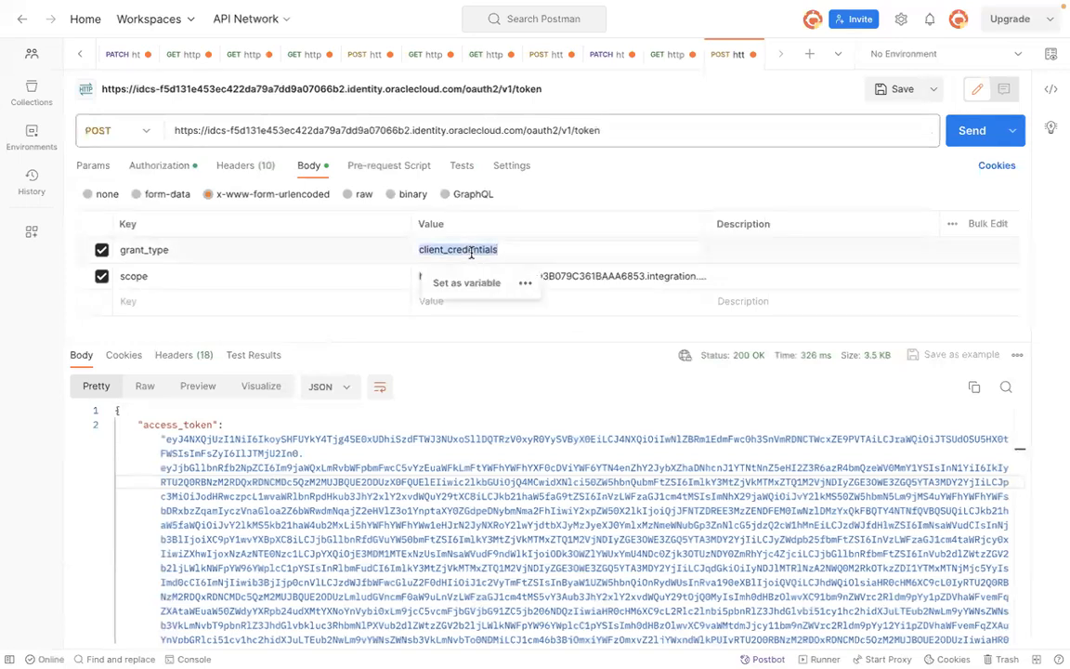
text(password)
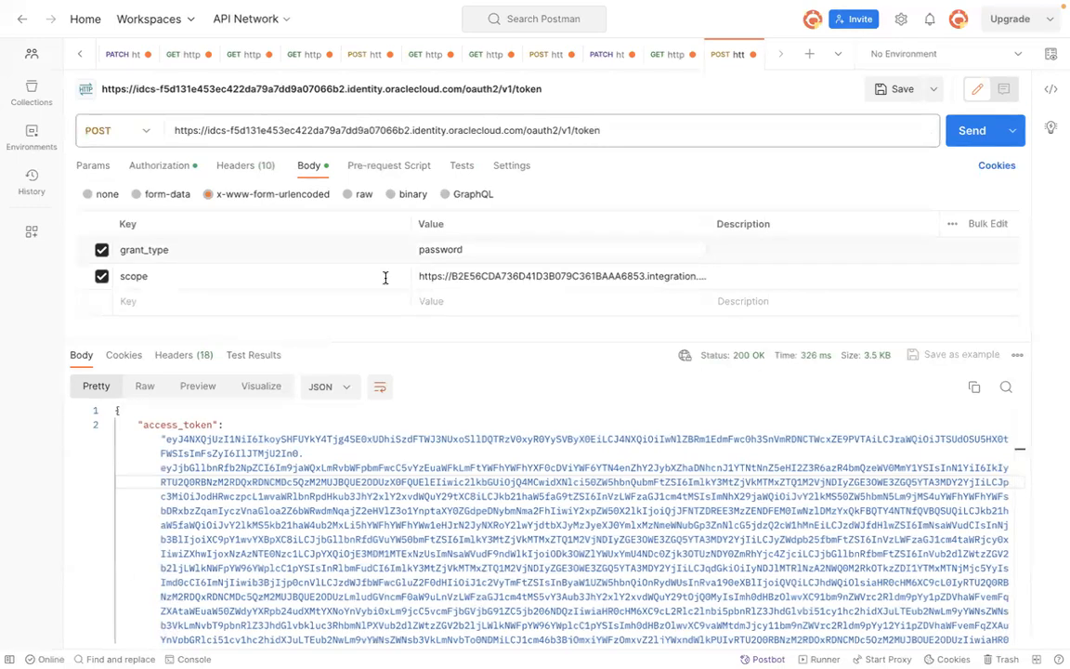
click(296, 299)
text(username)
key(Tab)
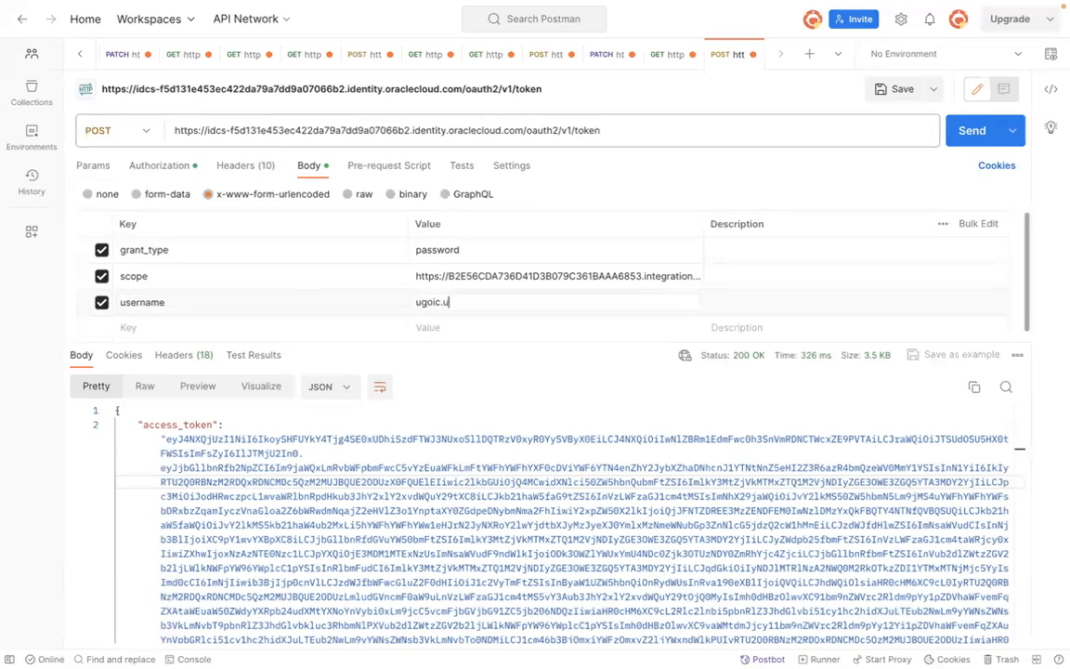
Step: Add a password parameter, paste the user's password as its value, and send the token request
click(330, 327)
text(password)
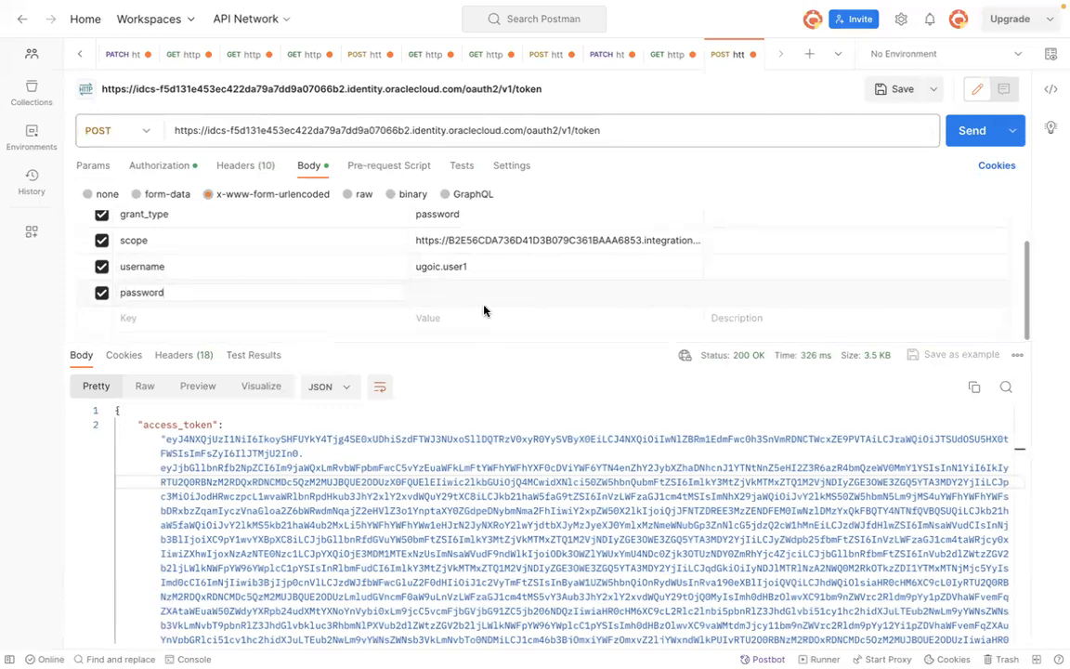
click(480, 292)
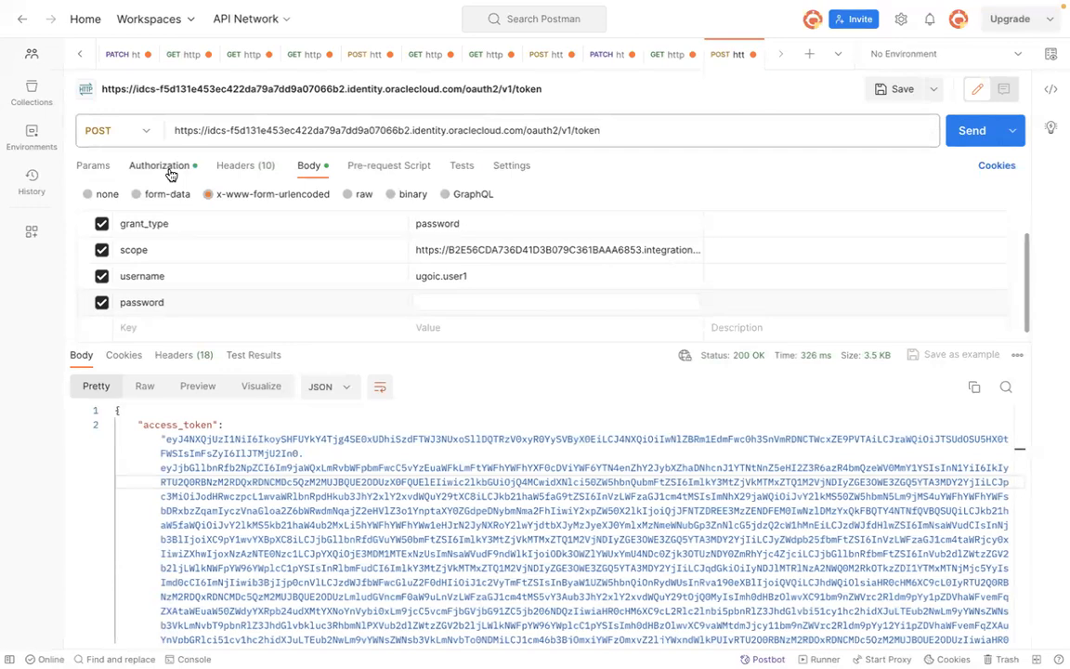
double_click(453, 223)
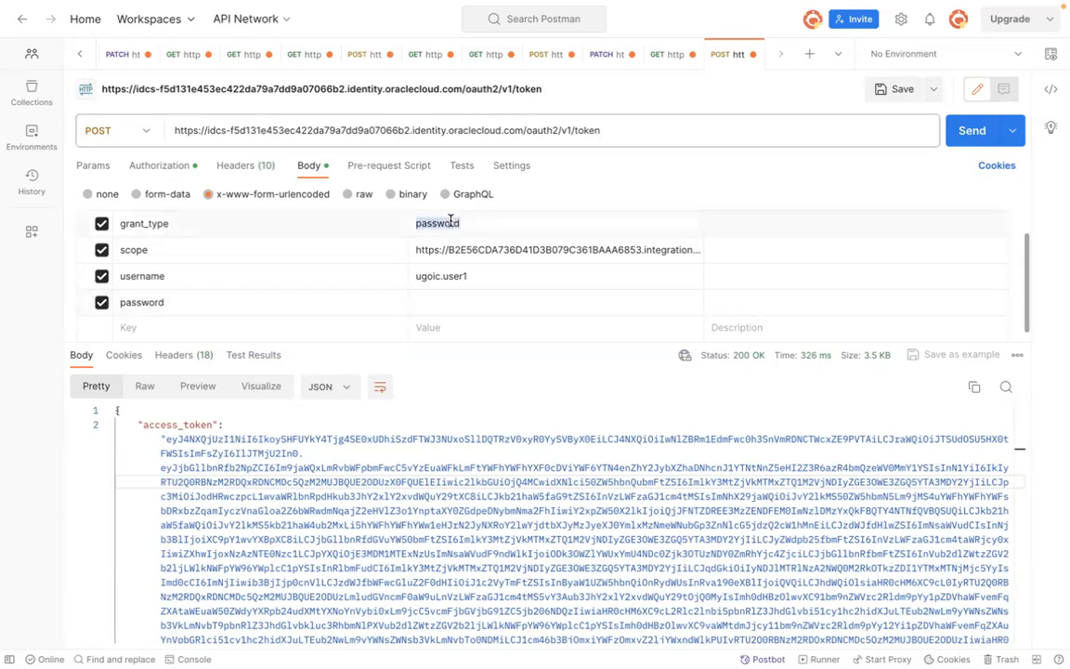
click(449, 298)
click(661, 55)
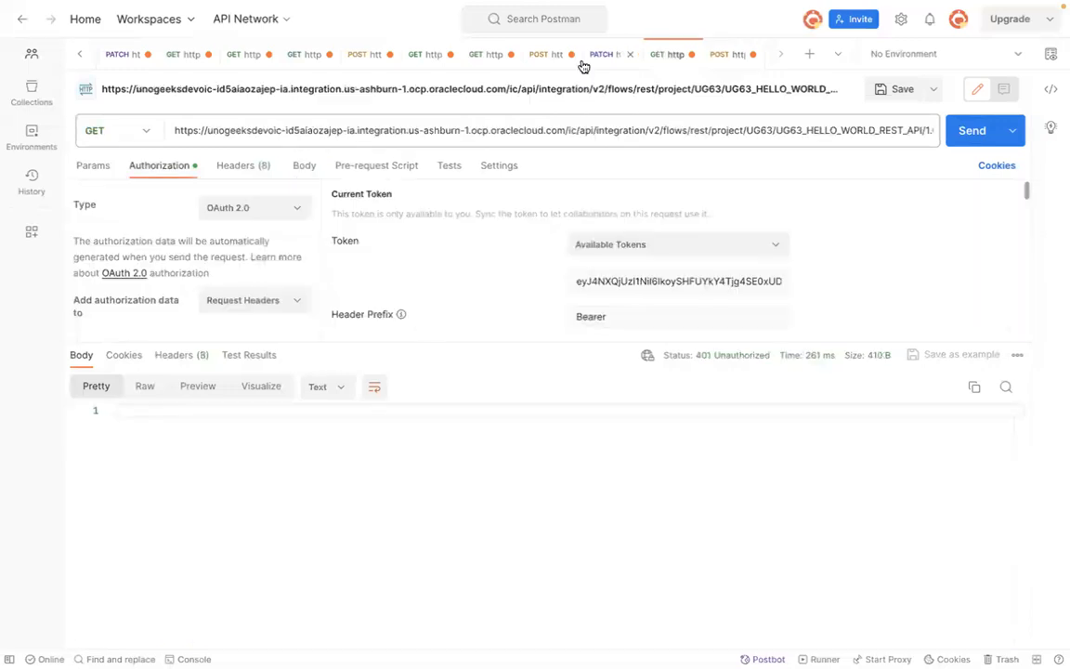
click(718, 58)
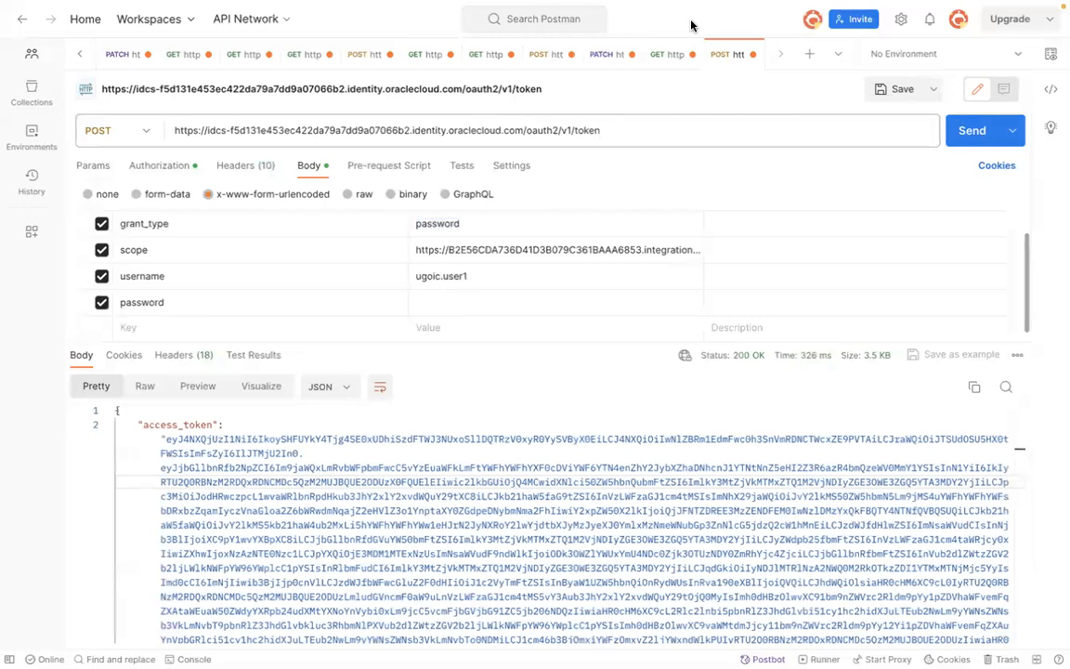
key(super+Tab)
key(super+Tab)
click(475, 303)
key(ctrl+v)
click(971, 130)
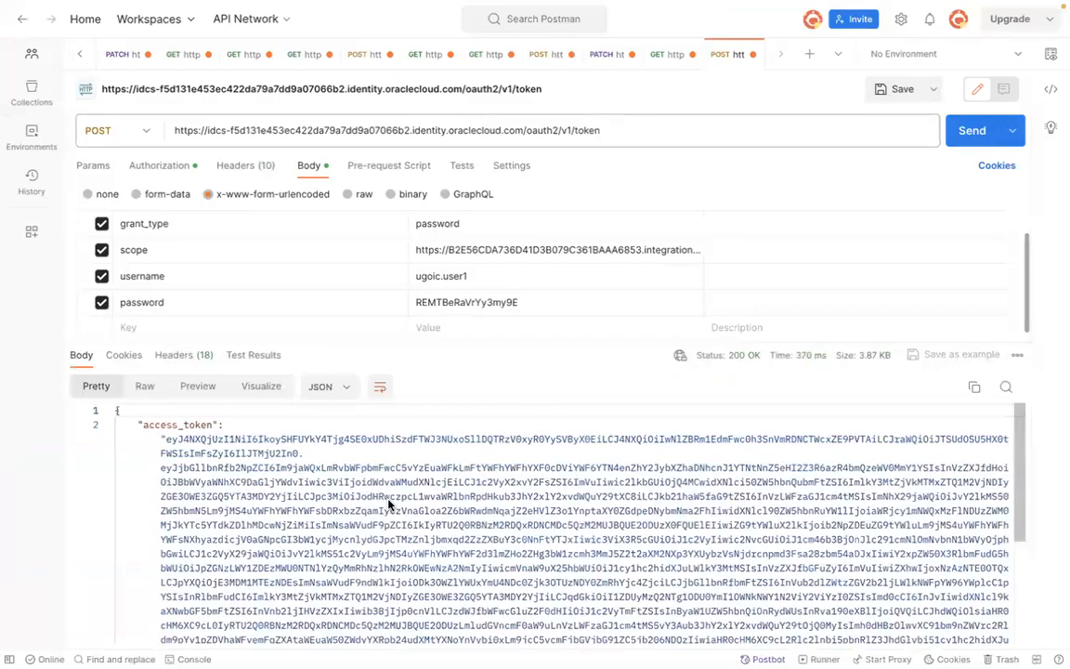
Step: Copy the password-grant token response and paste it over the old JSON in the scratch notes
click(390, 504)
key(ctrl+a)
key(super+Tab)
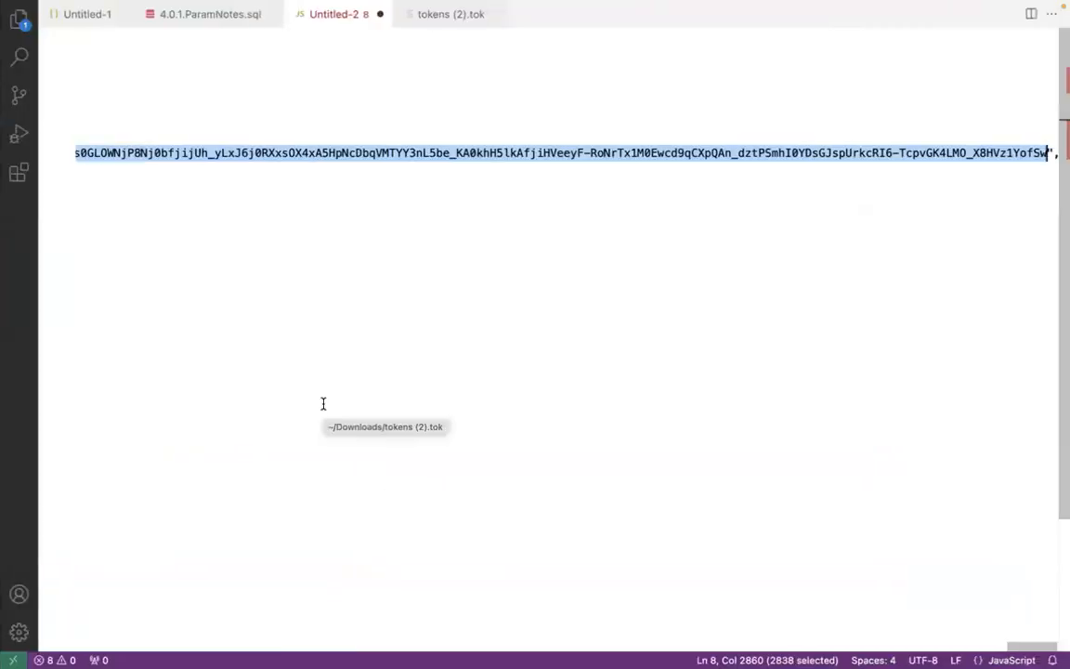
key(BackSpace)
click(77, 136)
key(shift+Down)
key(shift+Down)
key(shift+Down)
key(shift+Down)
key(shift+Right)
key(Return)
key(super+v)
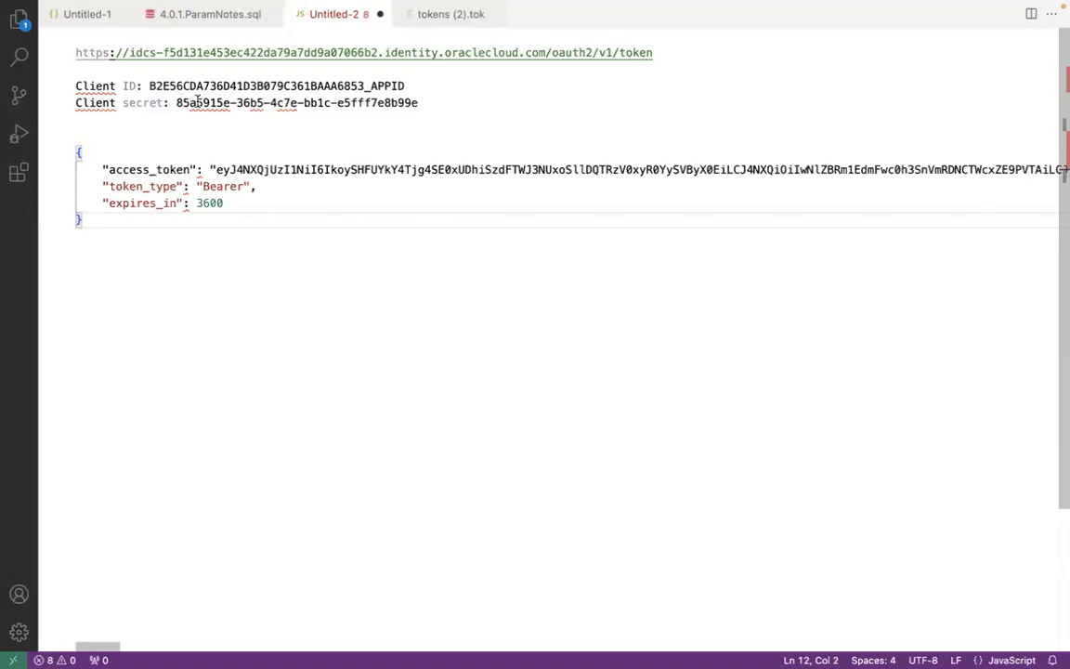
Step: Copy the new access_token value from the scratch notes
key(Up)
key(Up)
key(Up)
key(Up)
drag(214, 170, 1033, 169)
key(super+Tab)
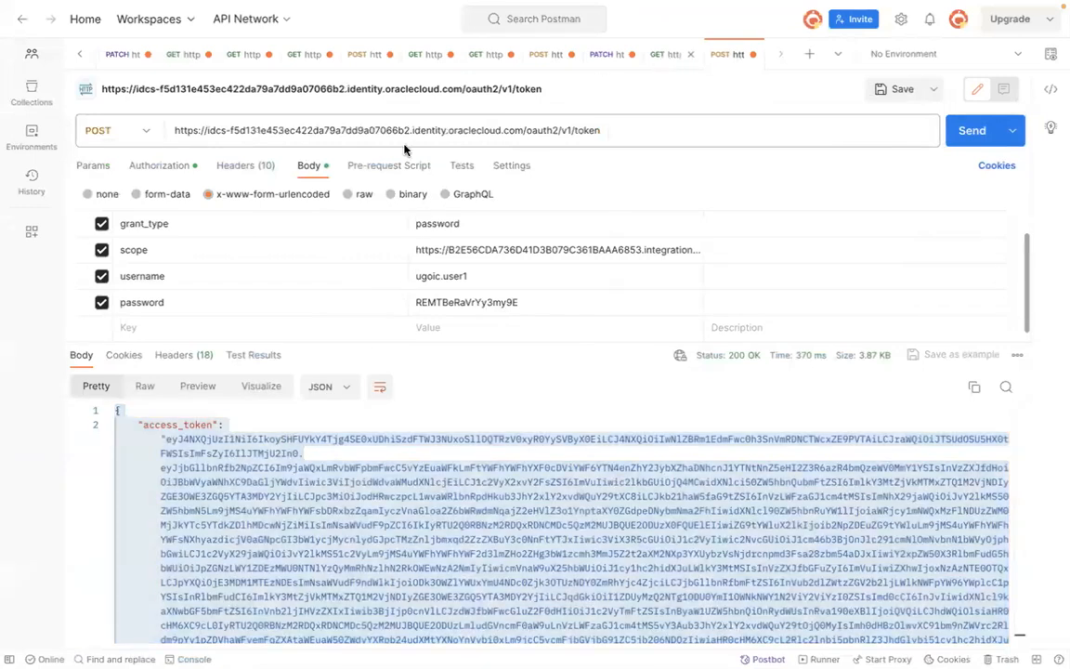
Step: Replace the GET request's token with the new access token and send the request
key(ctrl+shift+Tab)
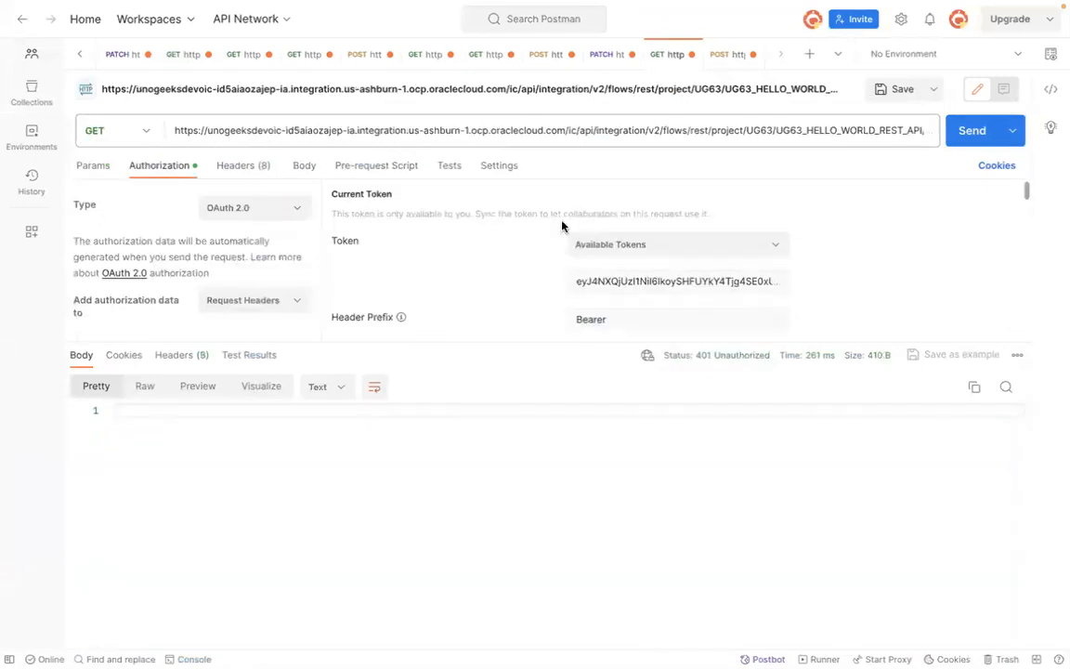
click(594, 279)
key(ctrl+a)
key(BackSpace)
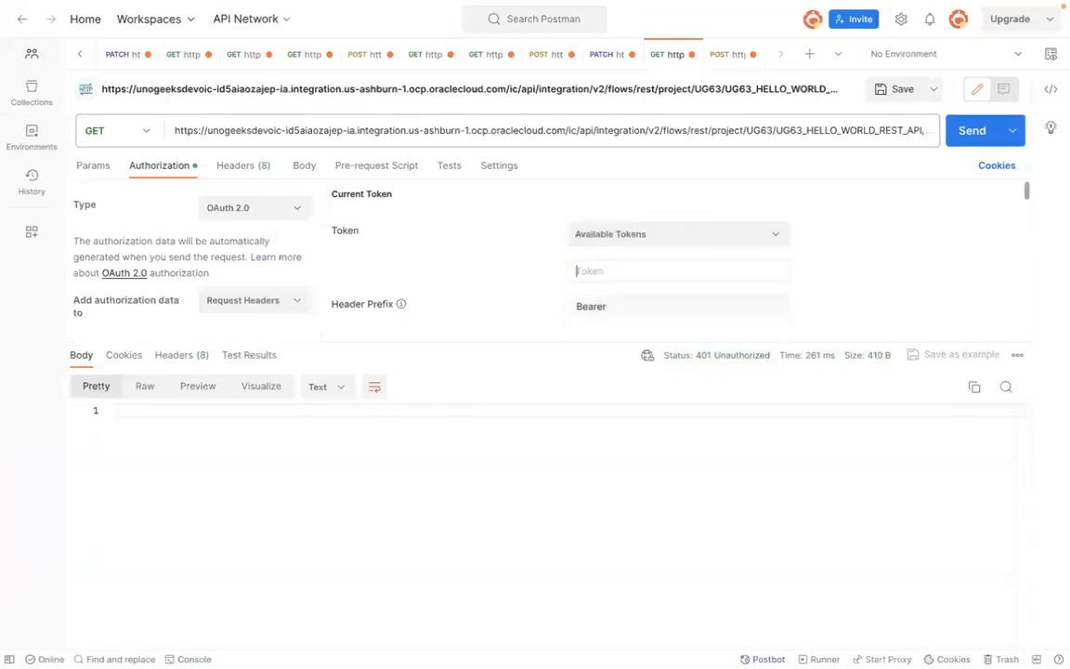
key(ctrl+v)
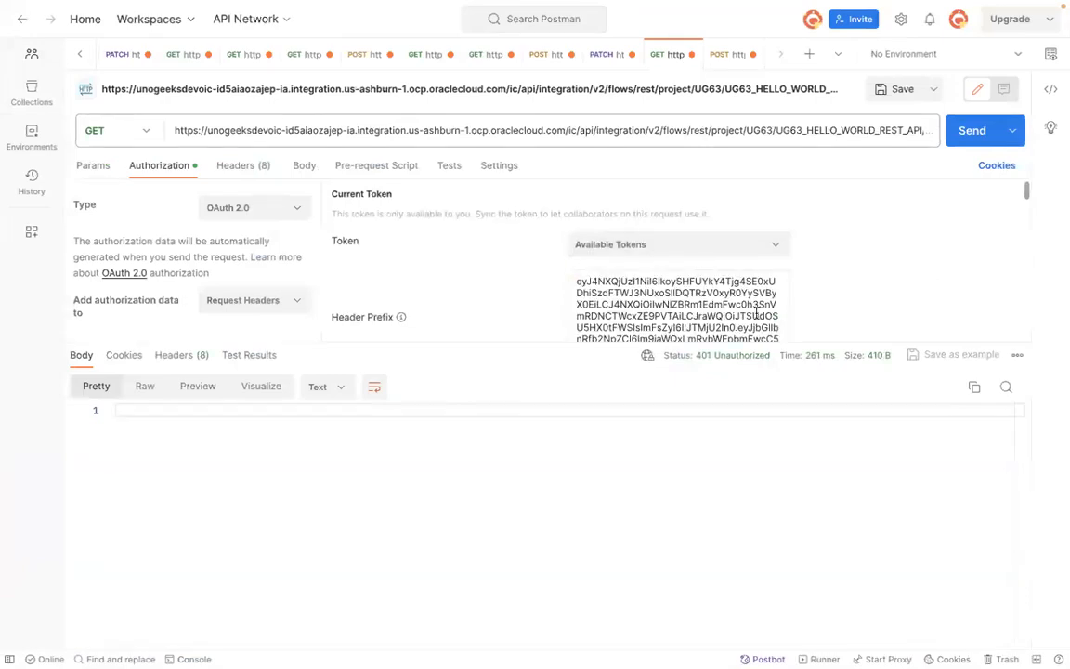
click(726, 56)
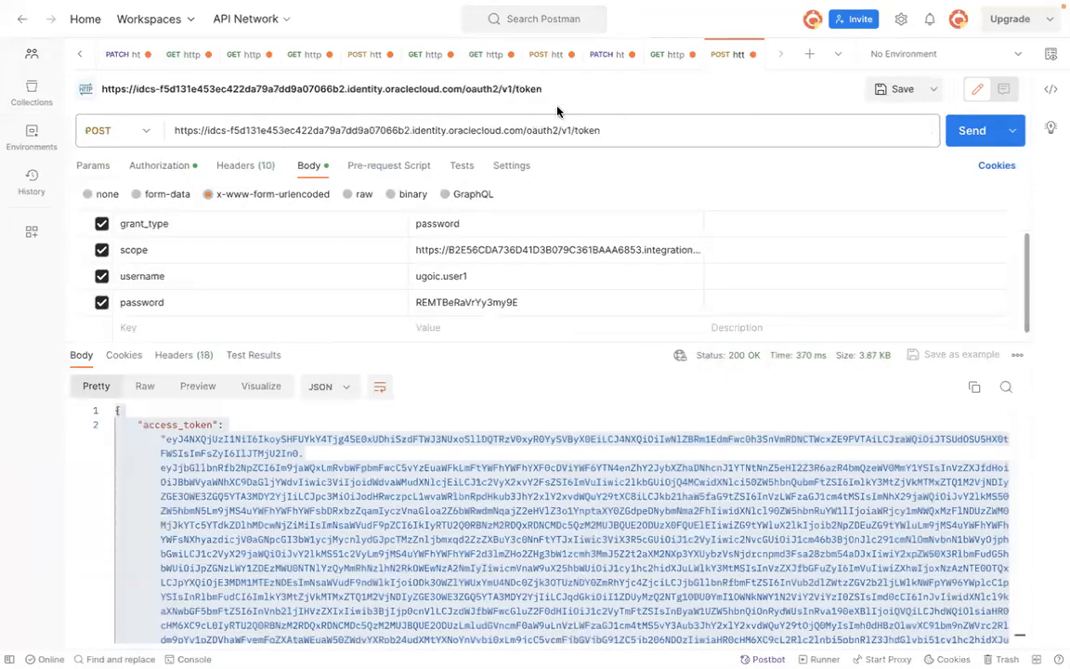
click(665, 56)
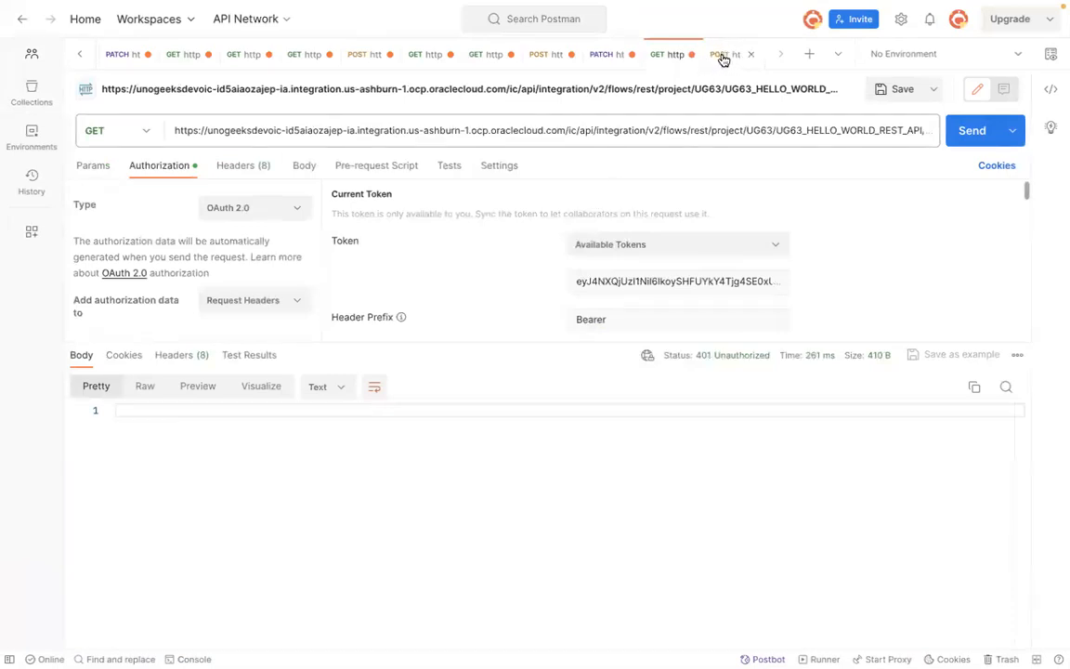
click(971, 132)
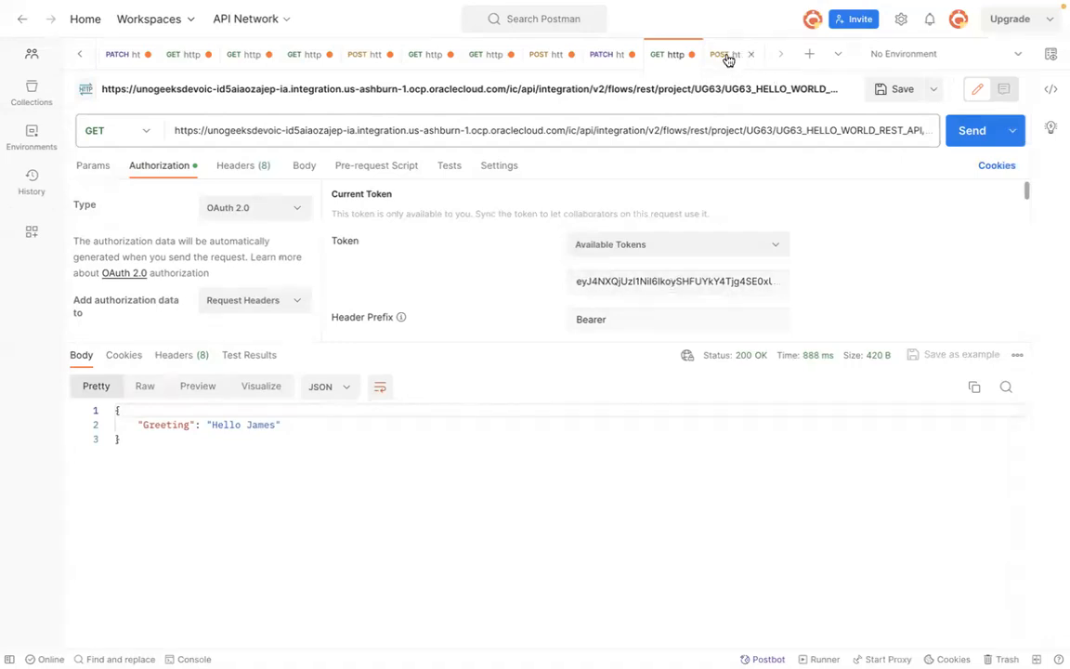
Step: Review the grant_type value in the token request's body and the GET request tab
key(ctrl+Tab)
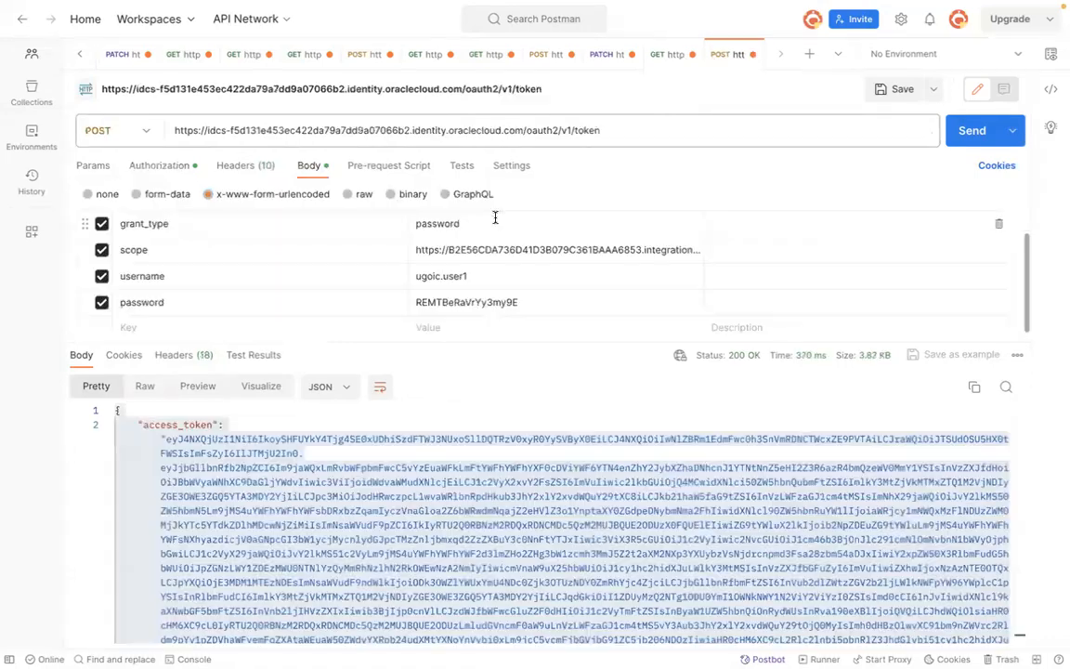
double_click(443, 224)
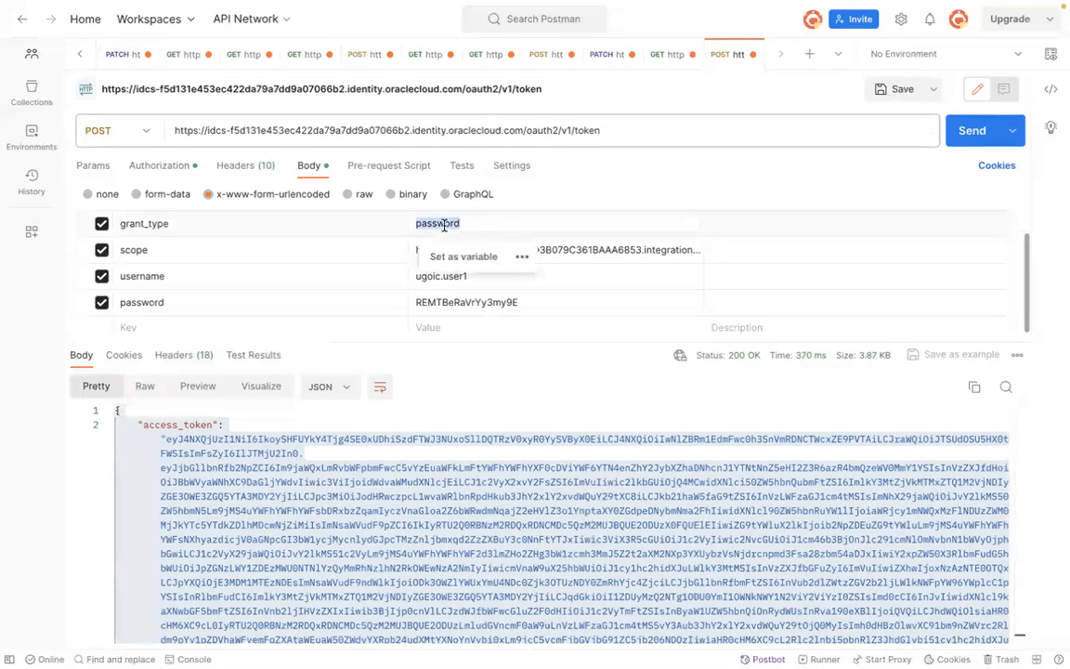
click(473, 223)
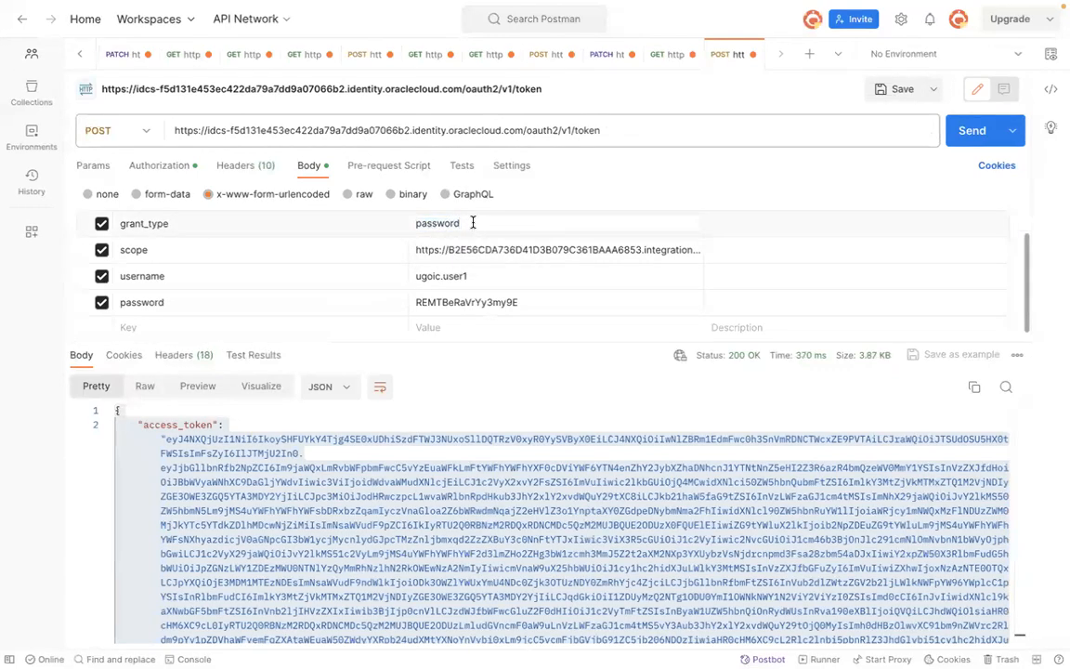
double_click(453, 223)
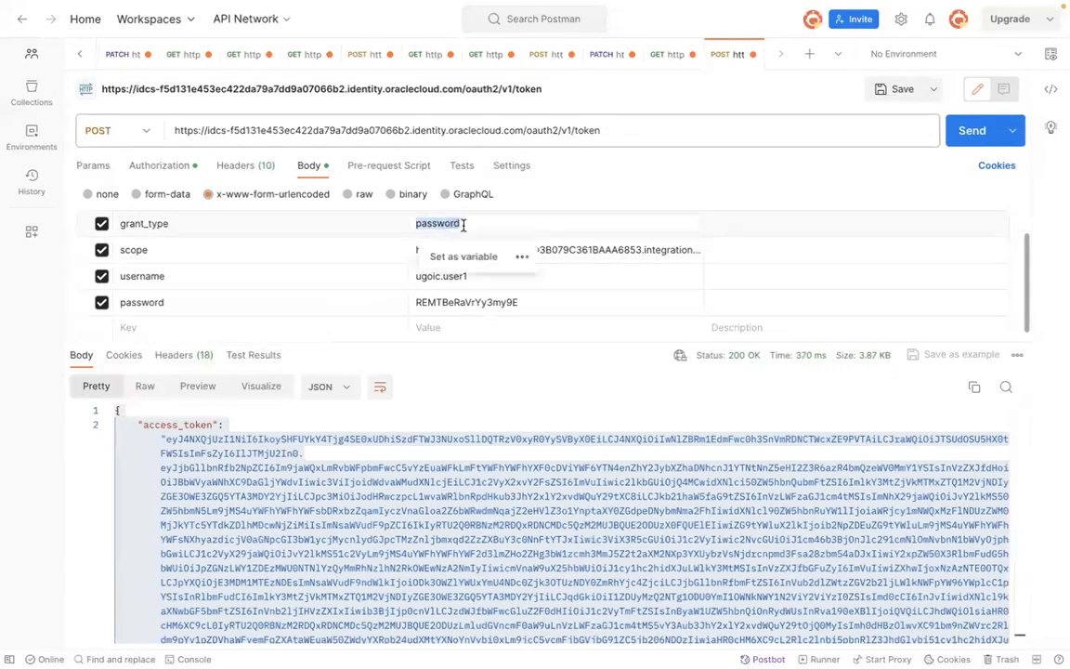
click(463, 225)
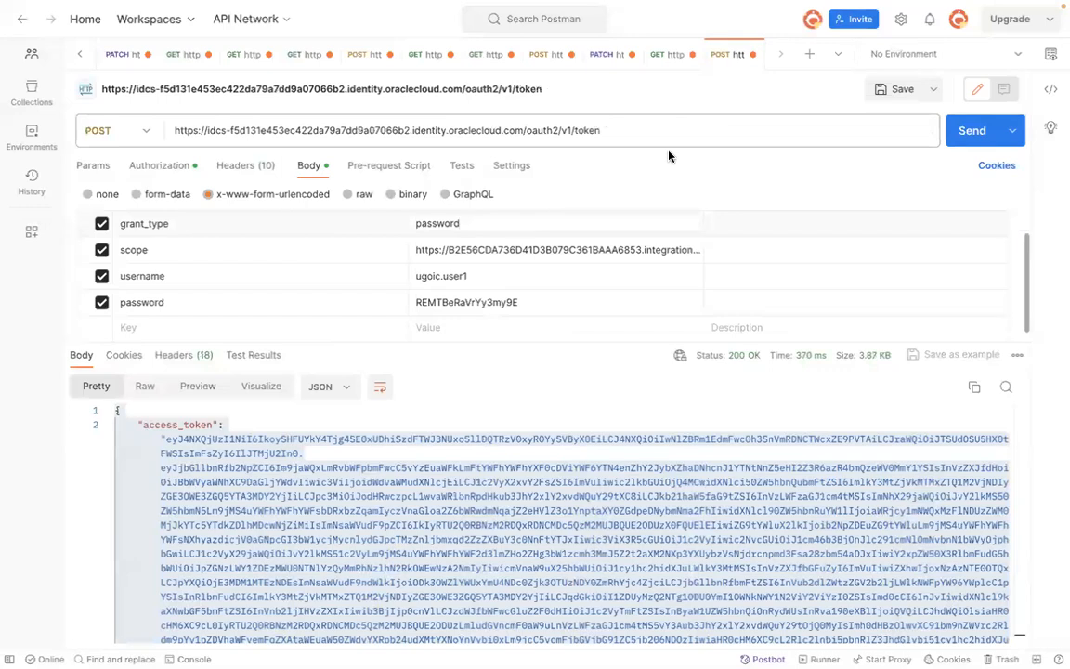
double_click(436, 226)
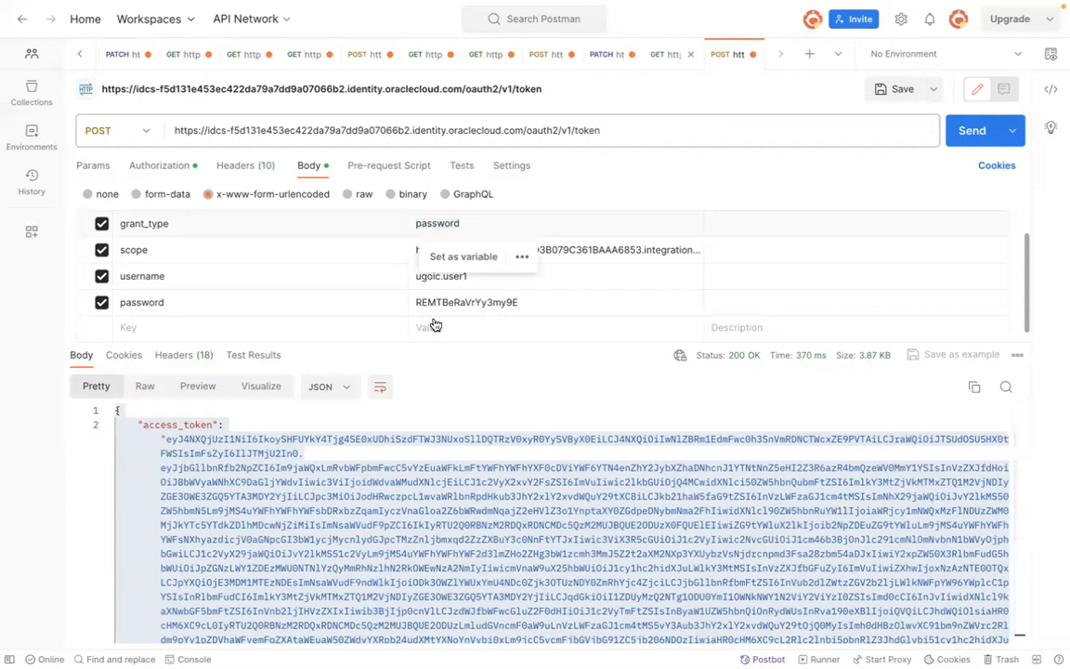
click(661, 56)
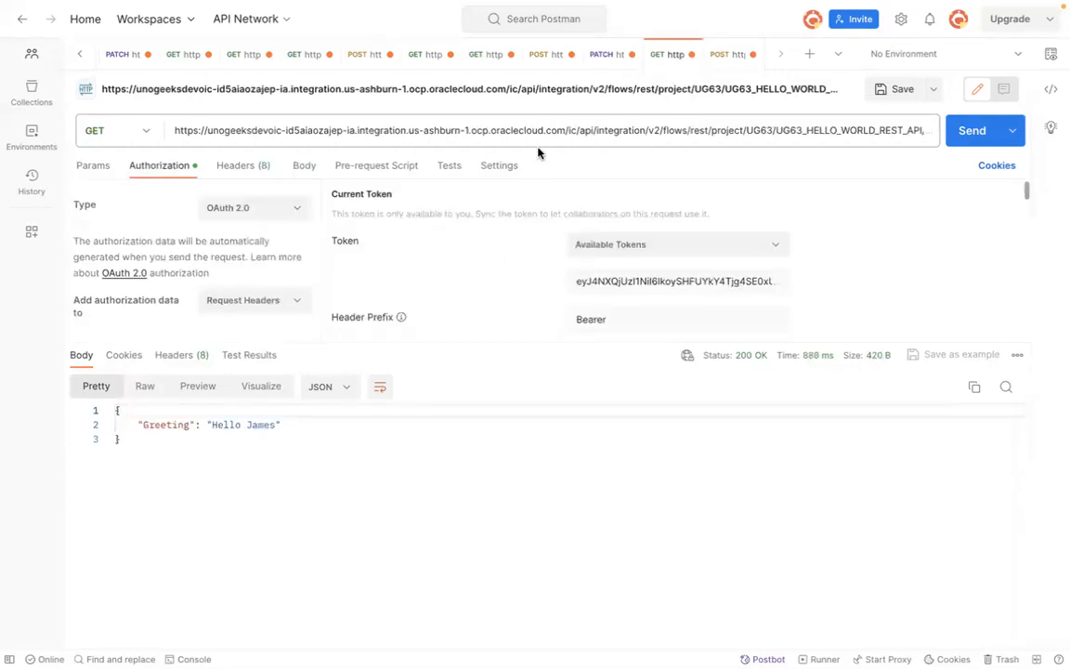
Step: Review the application's OAuth configuration and authorization grant types in the Oracle Cloud console
key(super+Tab)
key(super+Tab)
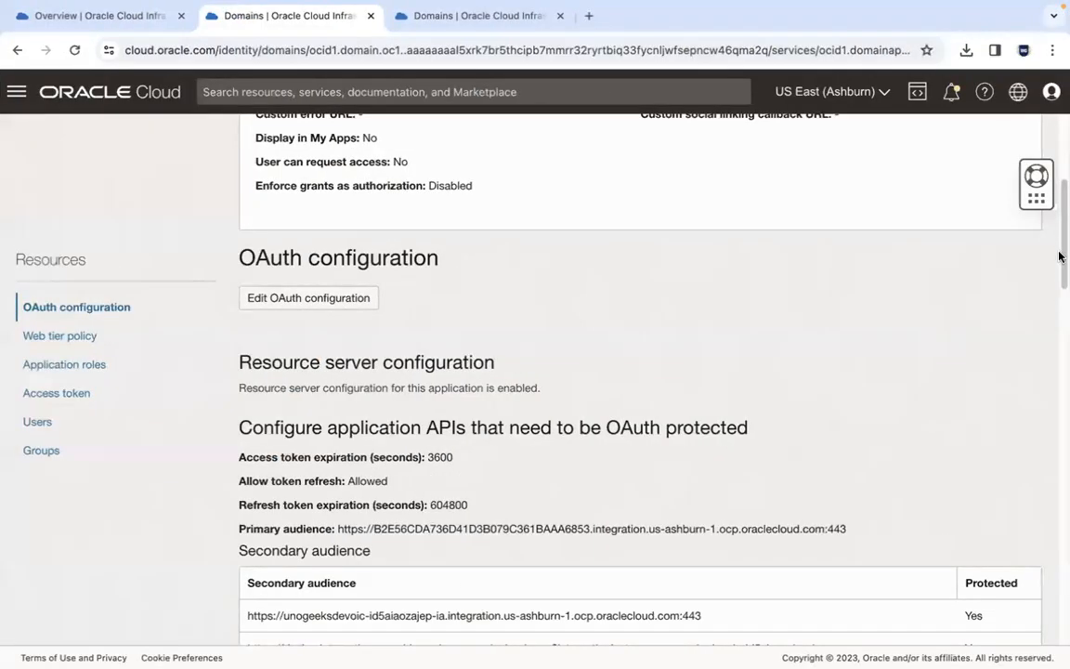
scroll(1059, 246, down, 3)
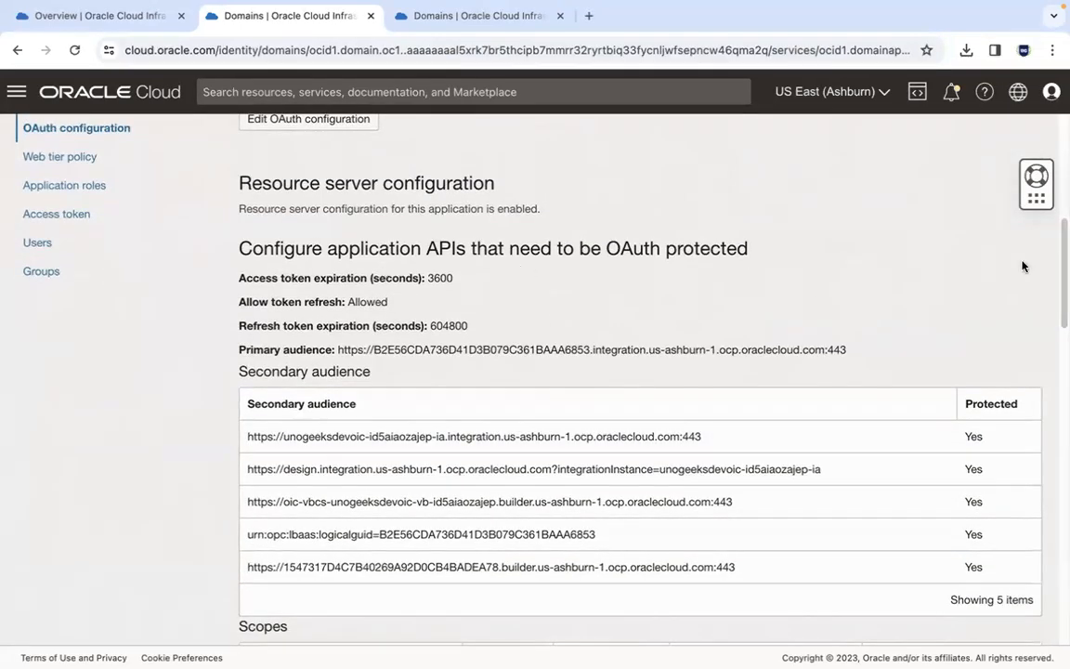
drag(1060, 246, 1058, 322)
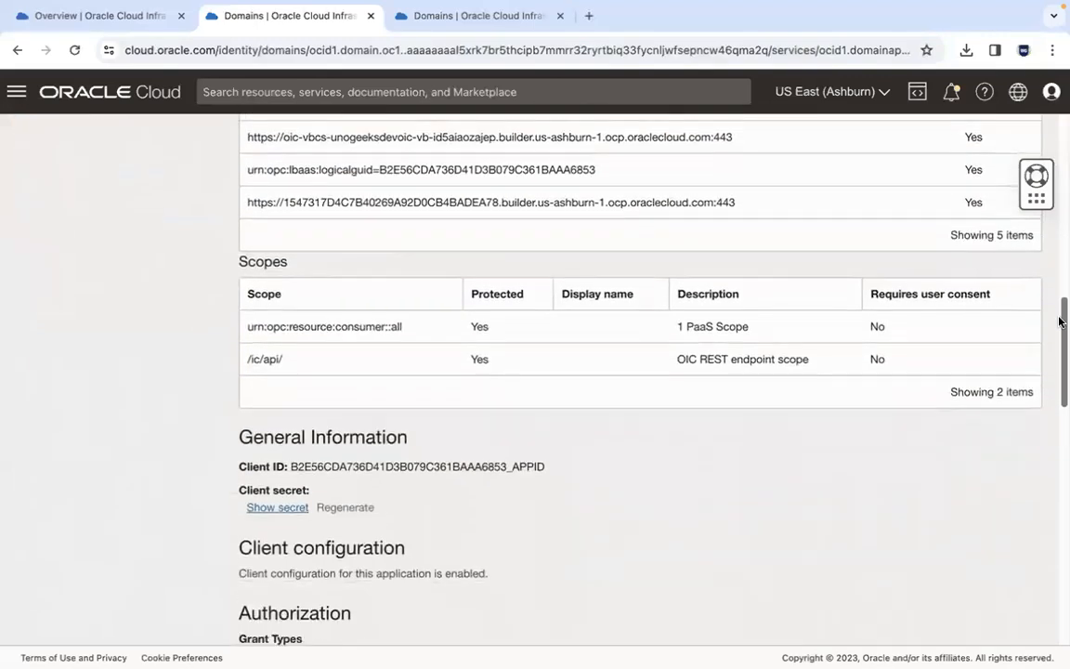
scroll(1059, 322, down, 5)
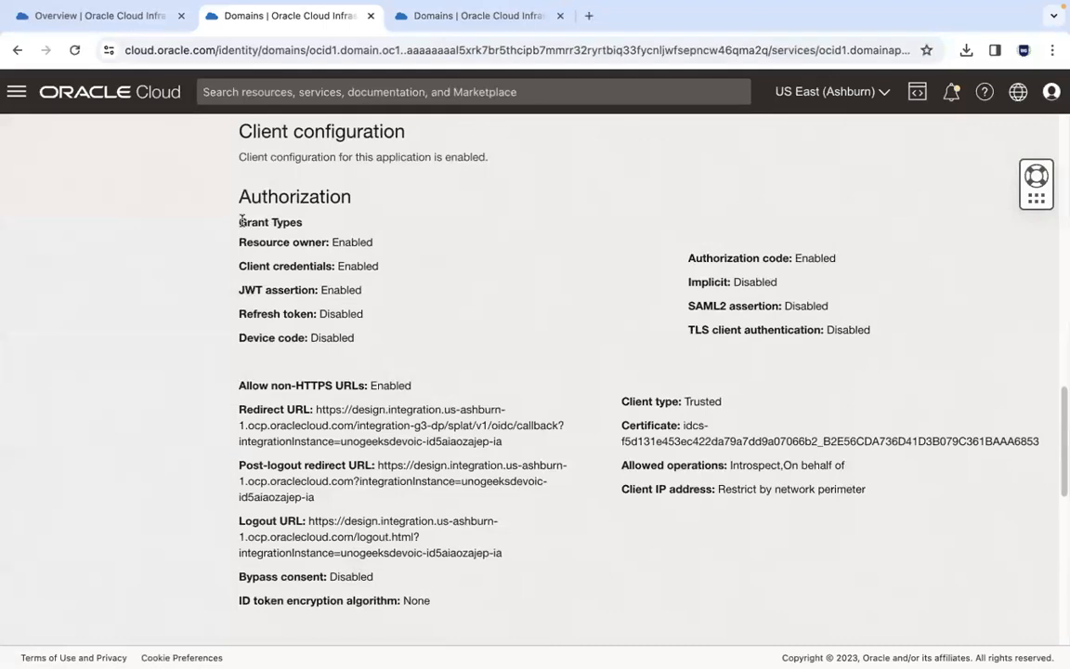
drag(240, 220, 310, 221)
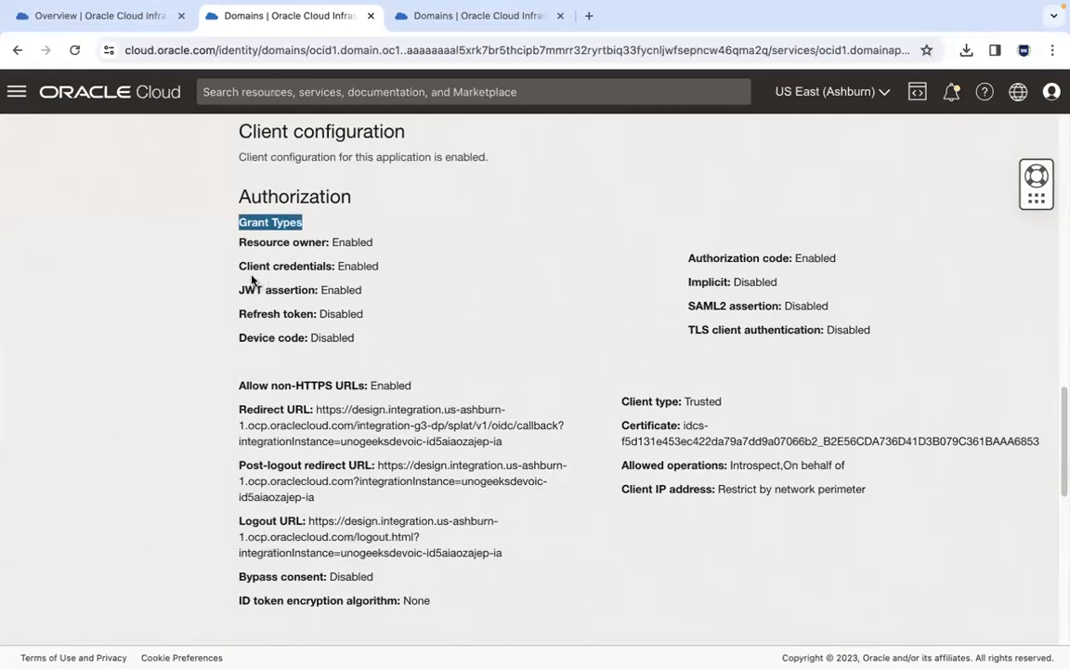
drag(236, 269, 388, 267)
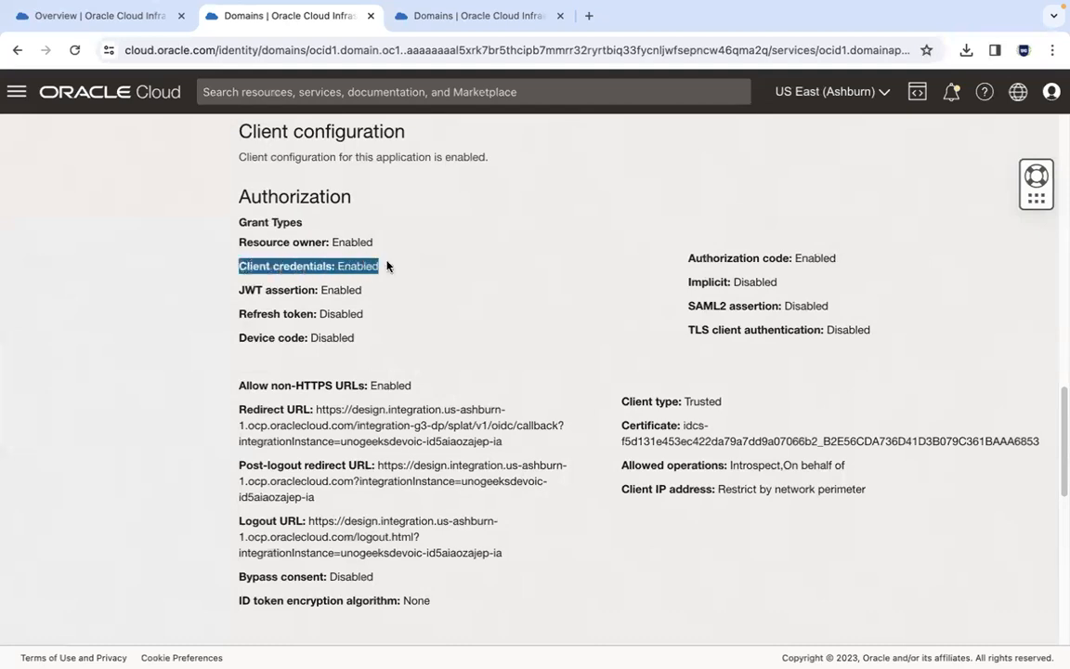
click(319, 266)
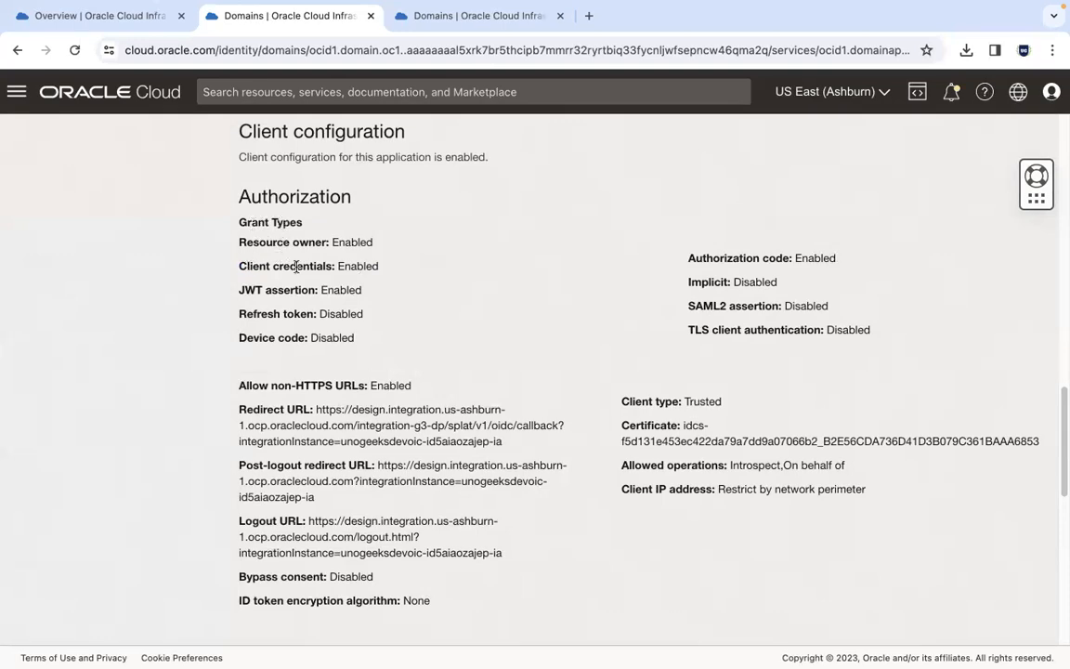
key(super+Tab)
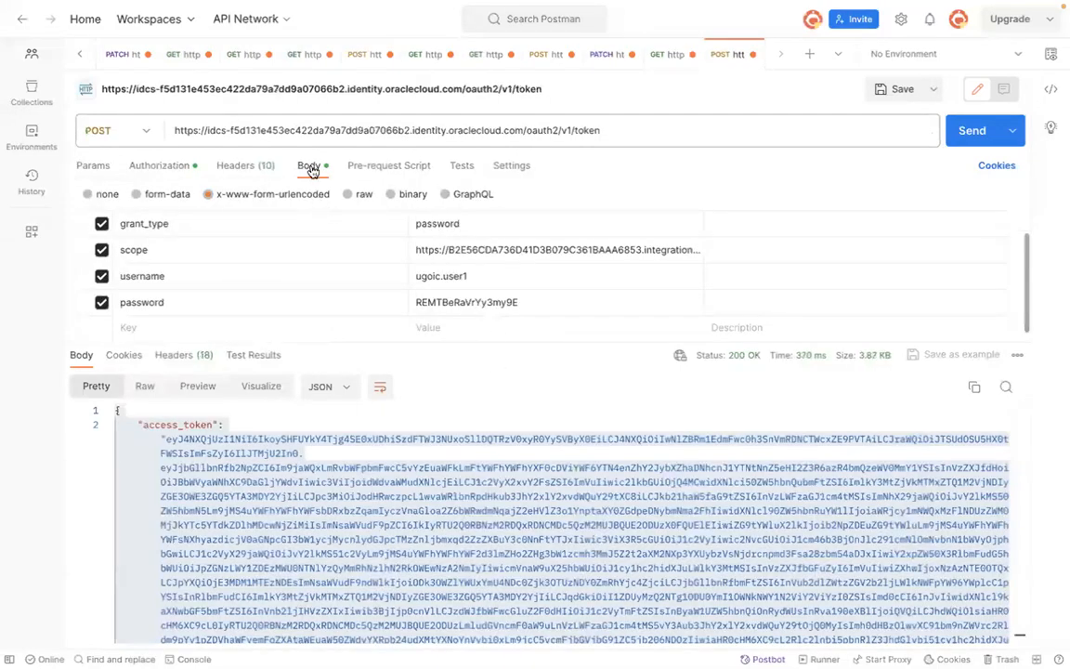
key(super+Tab)
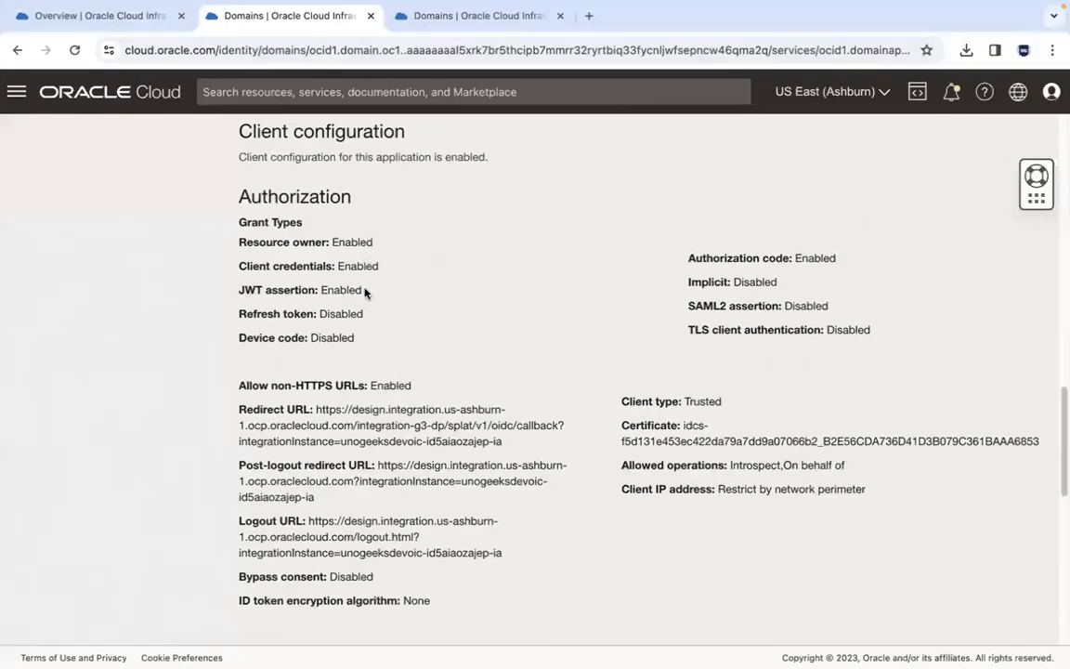
key(super+Tab)
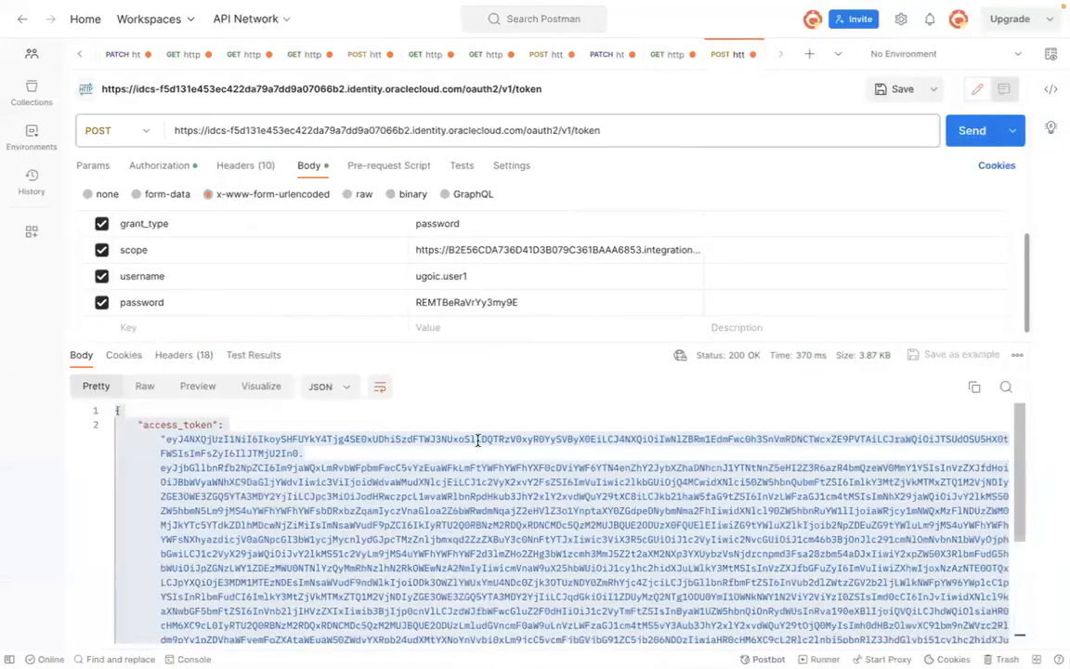
key(super+Tab)
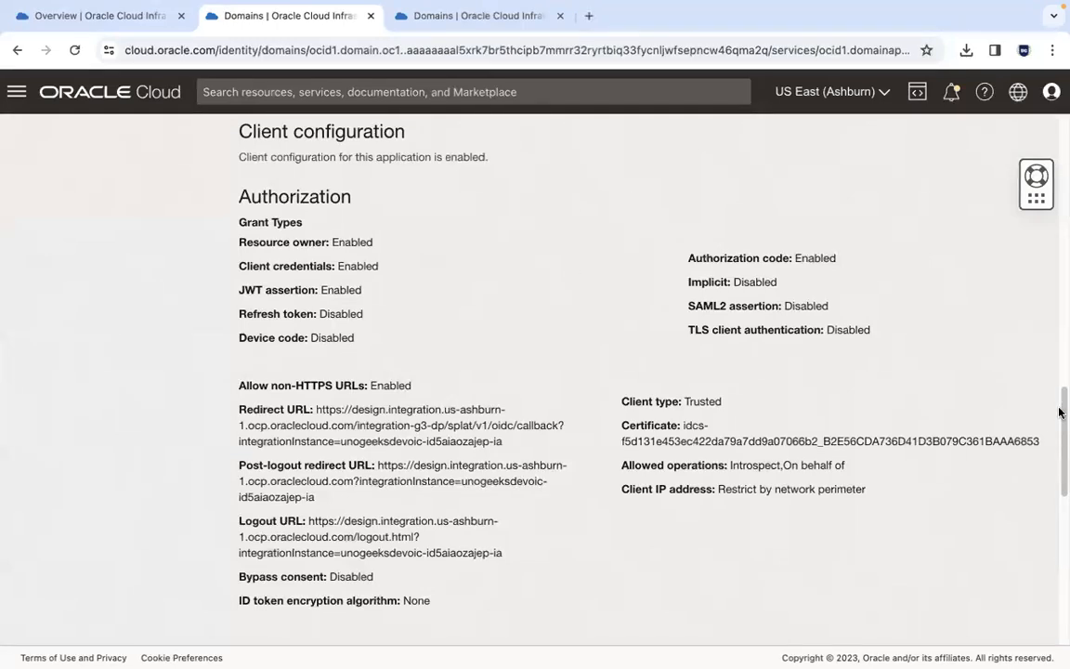
drag(1063, 396, 1060, 261)
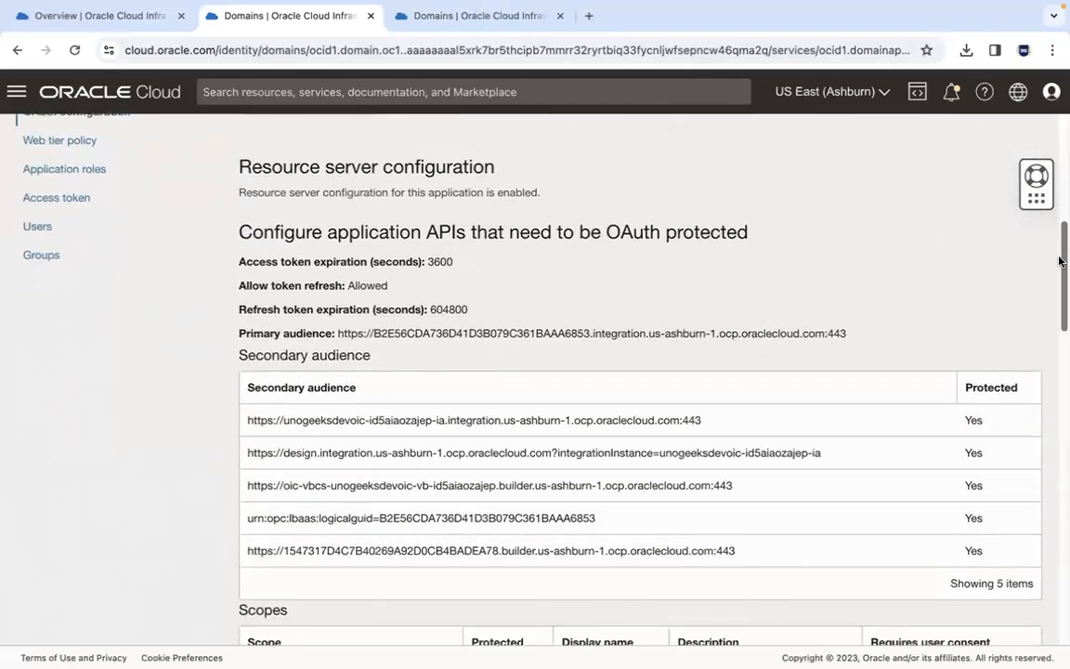
key(super+Tab)
key(super+Tab)
key(super+Tab)
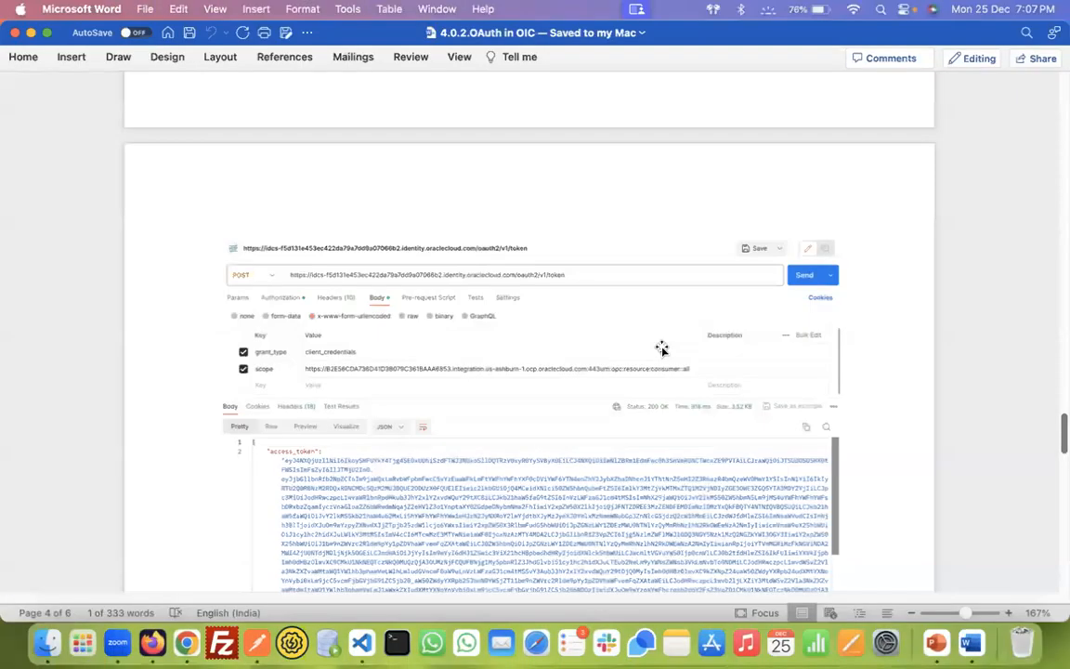
drag(1064, 431, 1066, 87)
scroll(1065, 87, down, 8)
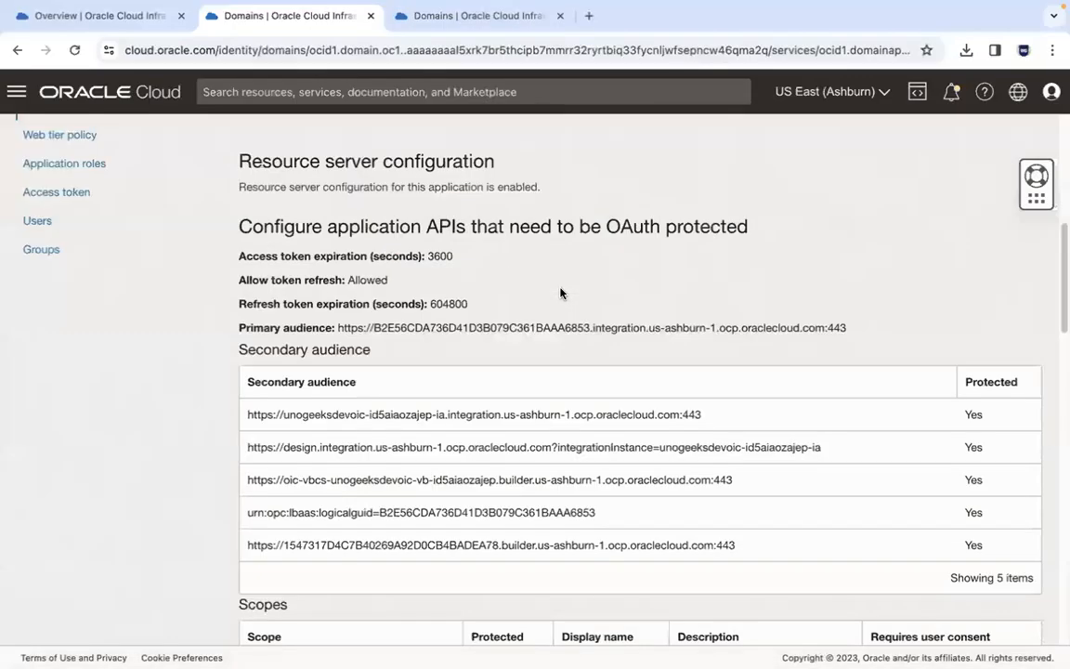
Step: Review the token URL, client ID and client secret in the scratch notes
key(super+Tab)
key(super+Tab)
key(super+Tab)
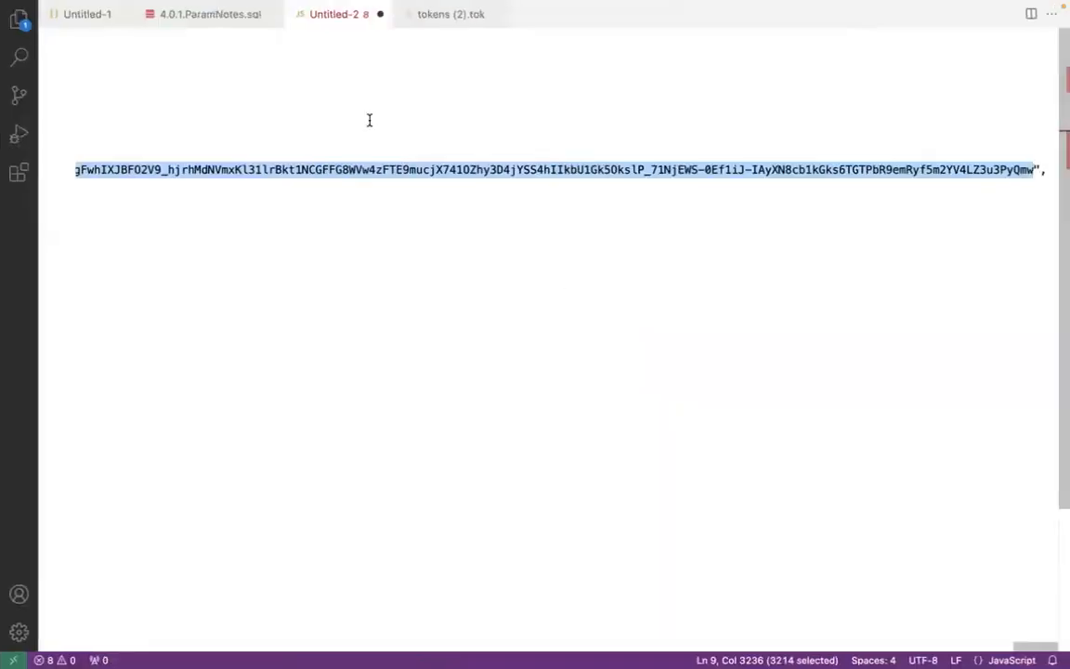
scroll(470, 620, left, 10)
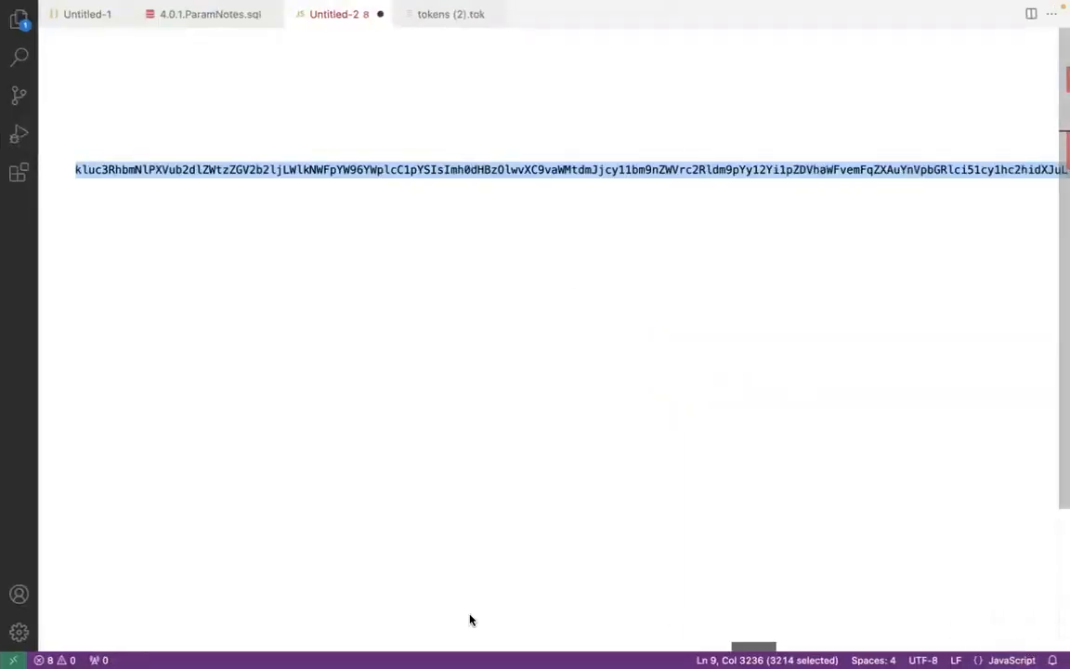
scroll(470, 619, left, 15)
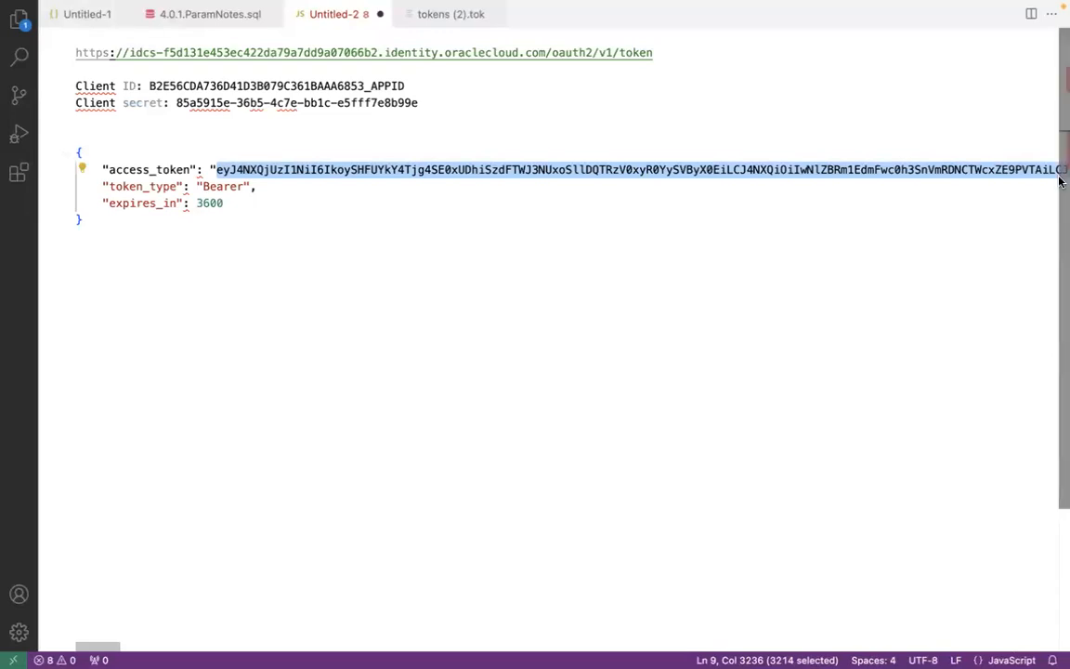
click(678, 56)
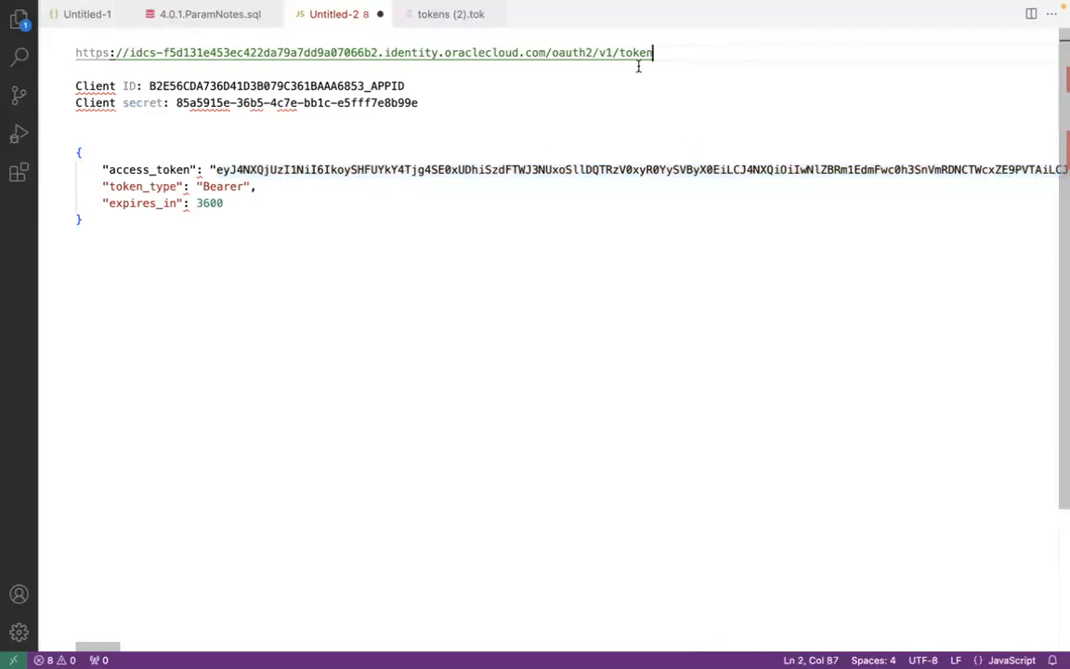
double_click(317, 86)
click(348, 102)
click(346, 77)
Step: Inspect the token request's Basic Auth authorization settings and compare them with the GET request
key(super+Tab)
key(super+Tab)
key(super+Tab)
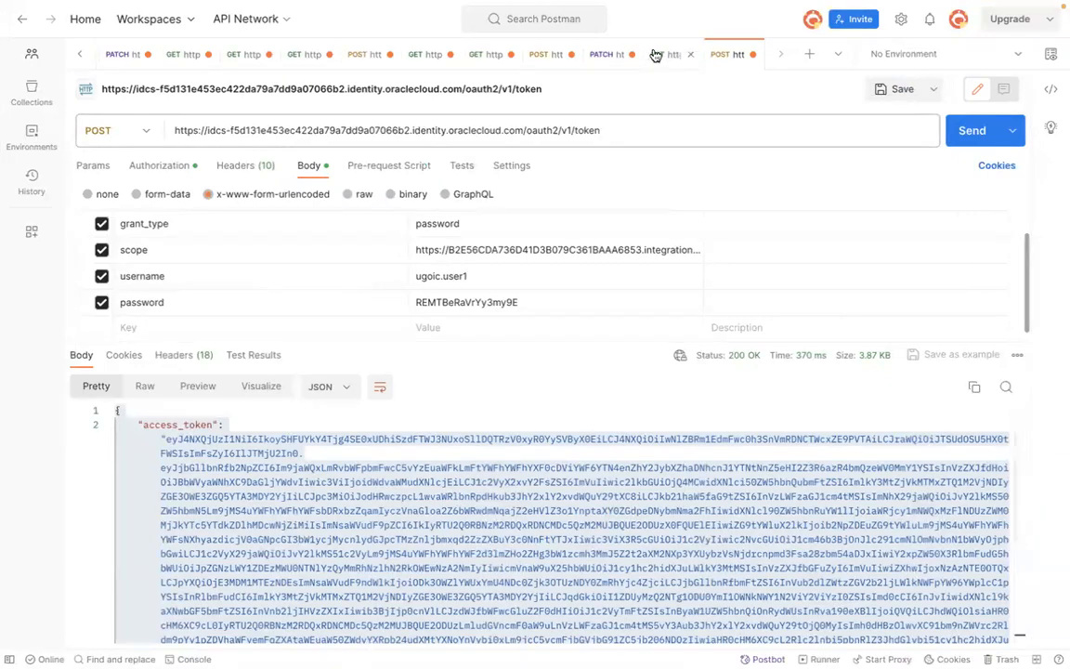
key(super+Tab)
key(super+Tab)
key(super+Tab)
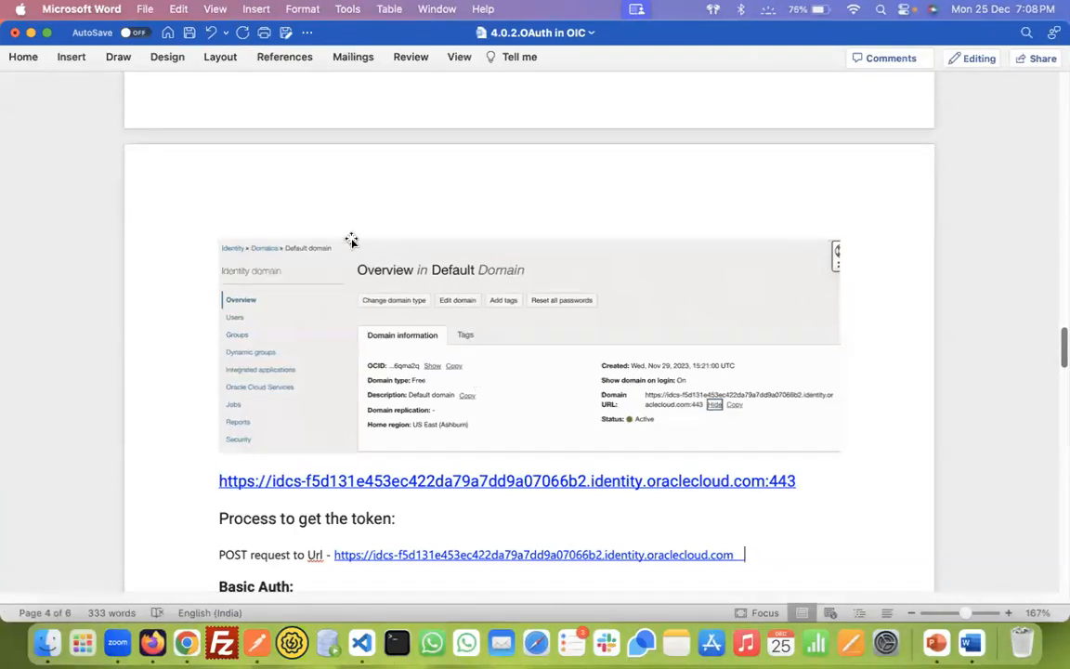
click(188, 35)
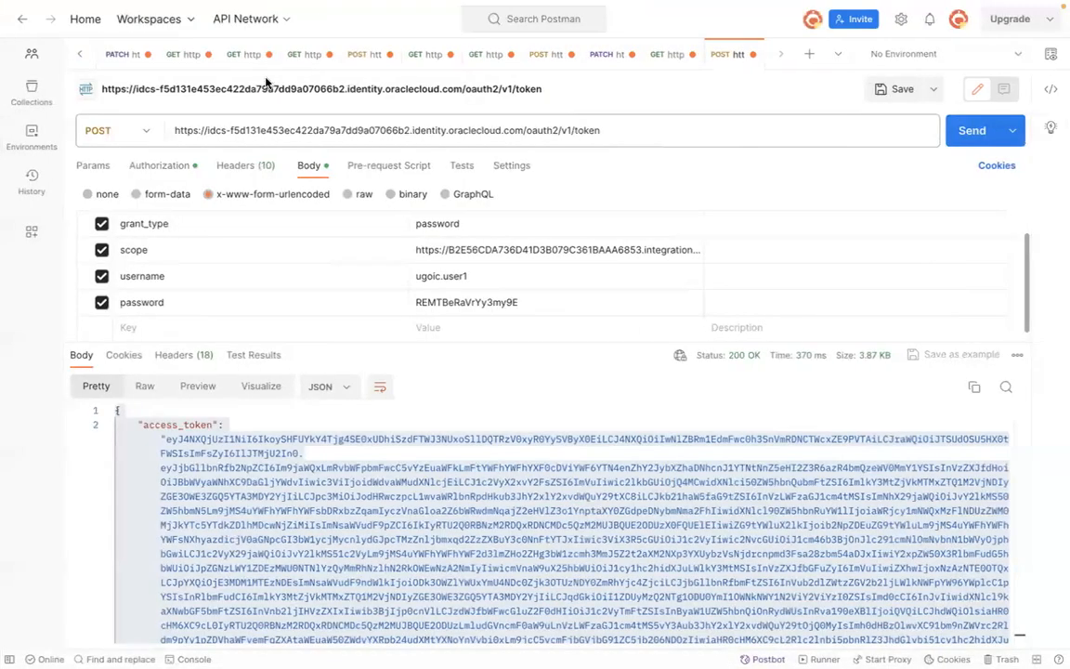
click(161, 167)
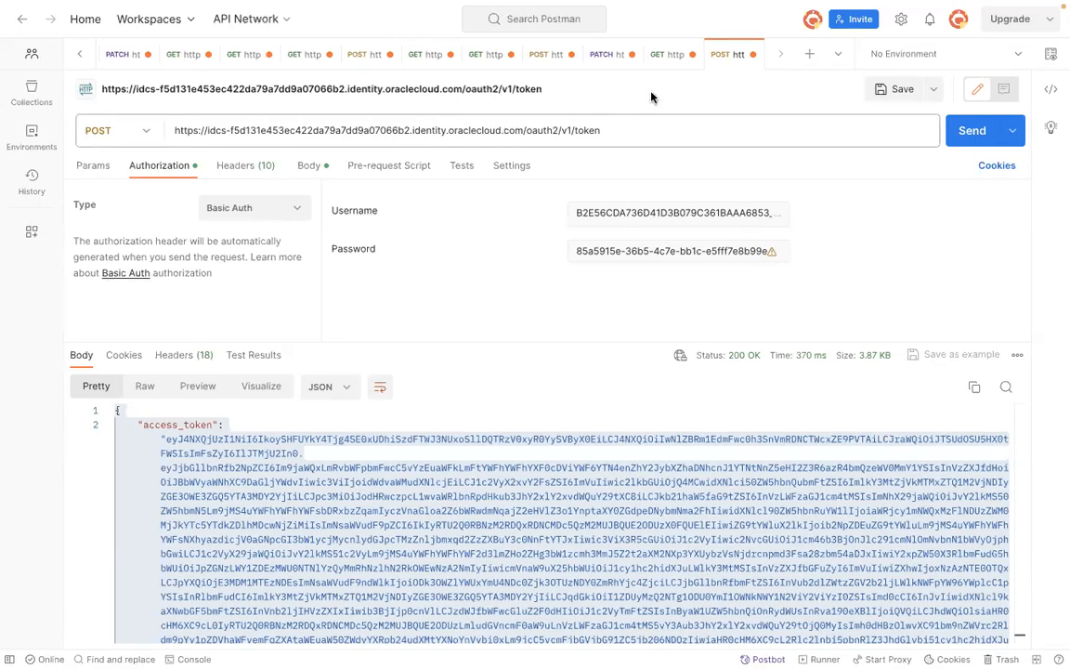
click(656, 54)
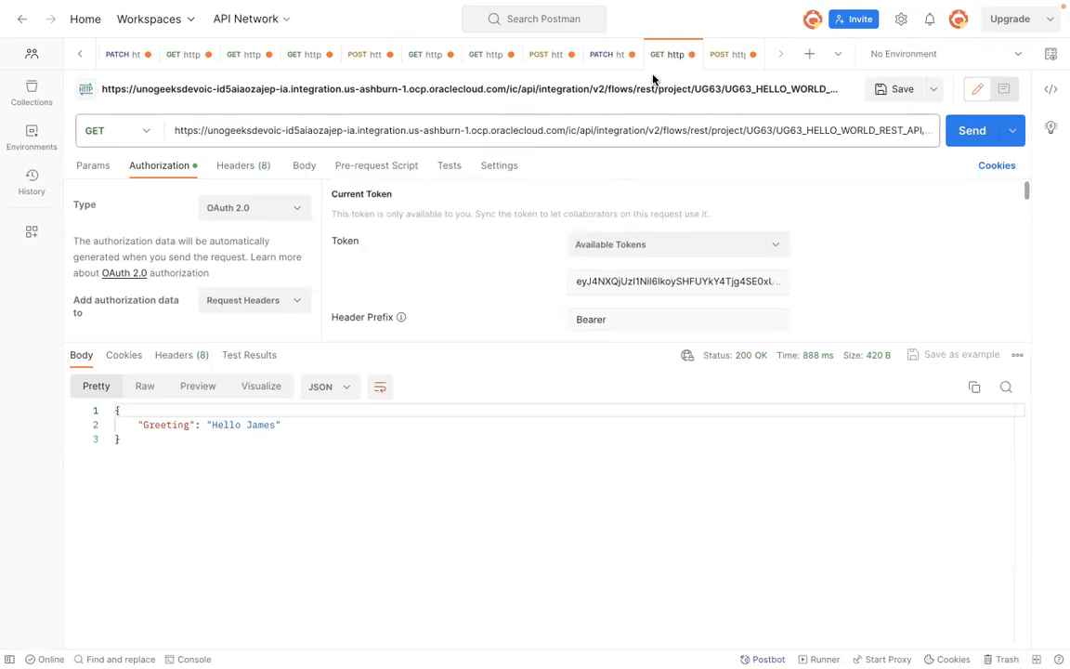
click(726, 56)
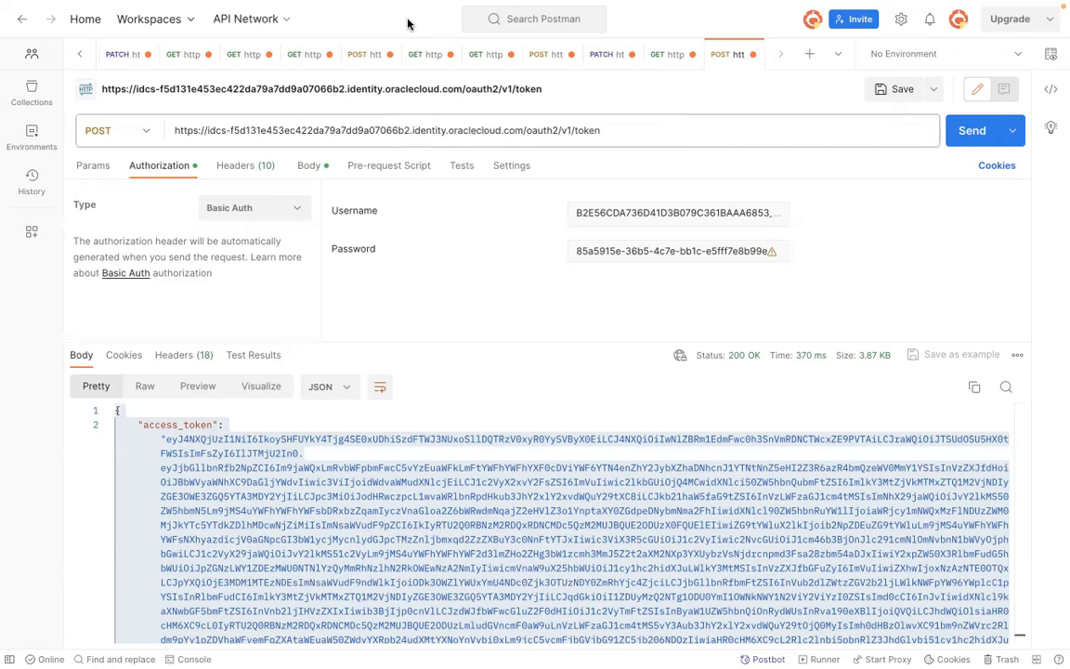
Step: Review the OAuth configuration section of the application in the Oracle Cloud console
key(super+Tab)
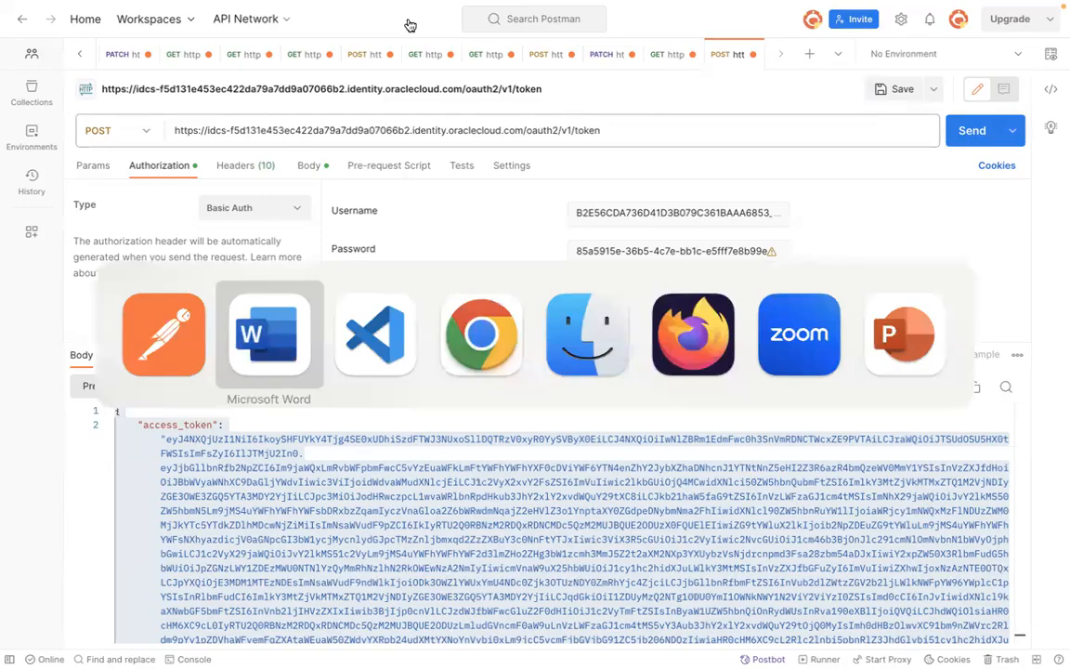
key(super+Tab)
key(super+Tab)
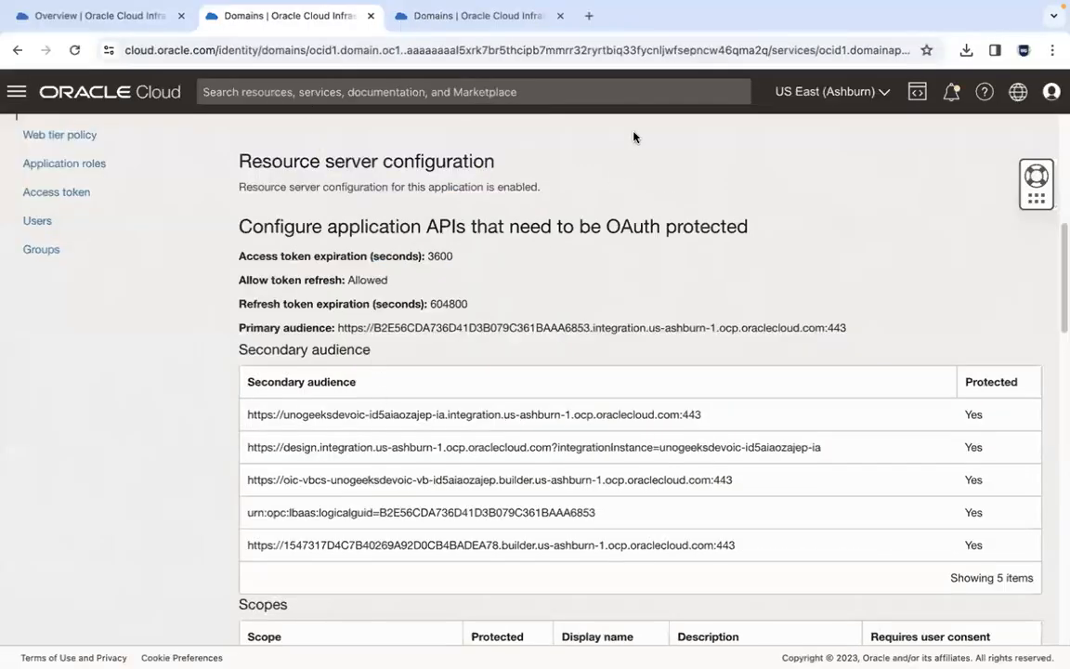
drag(1060, 330, 1059, 266)
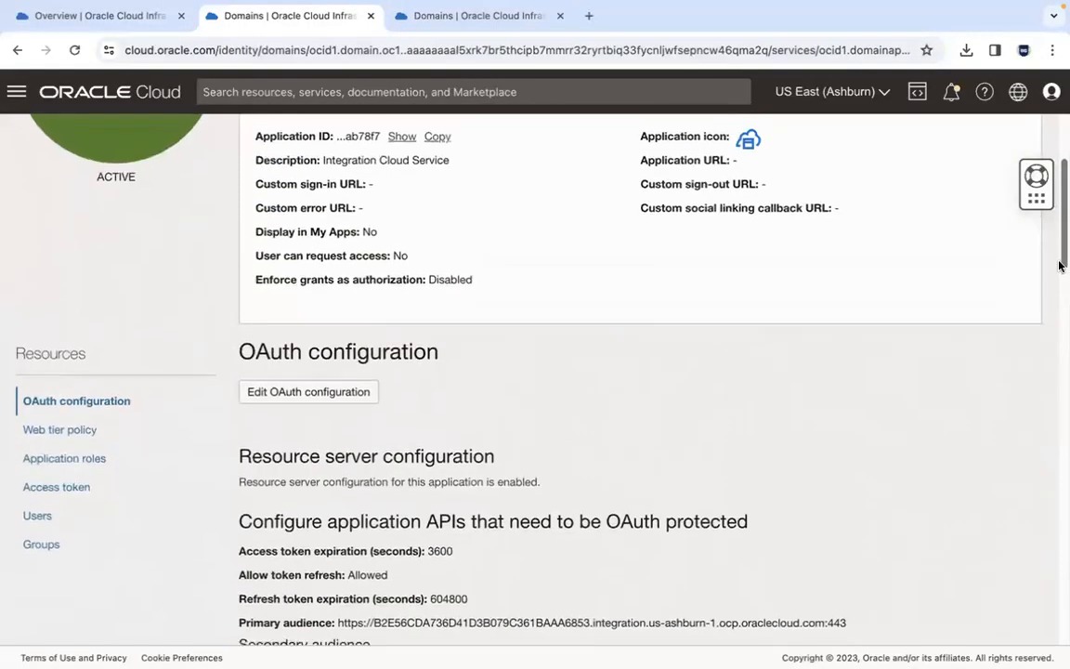
scroll(780, 362, down, 2)
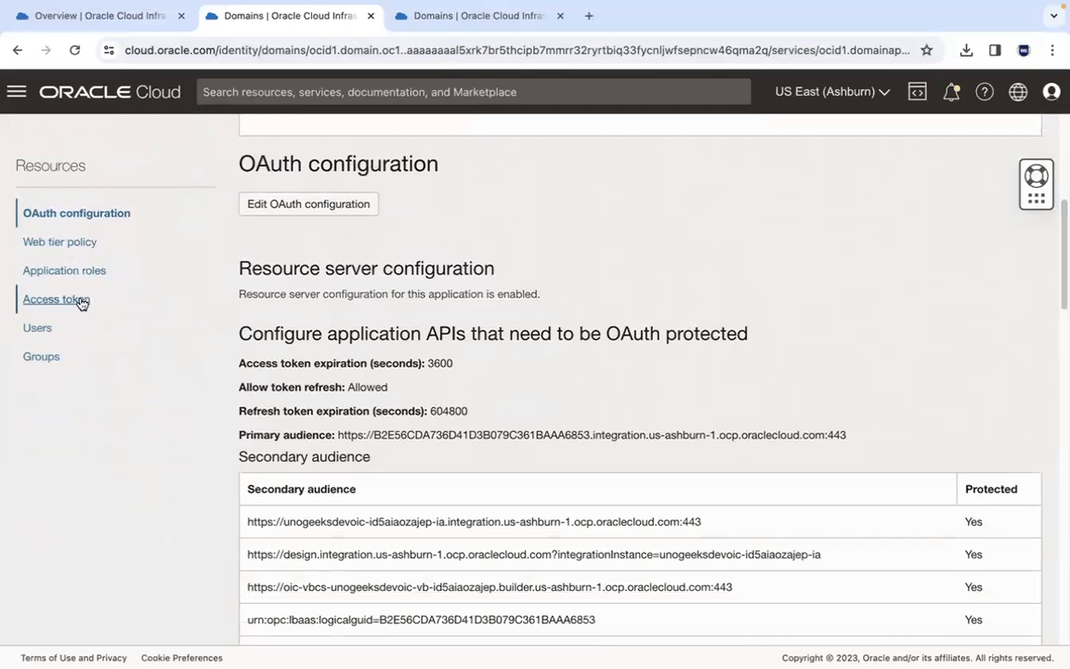
Step: Open the OAuth configuration editor, enter 36000 seconds as access token expiration, and cancel without saving
click(305, 205)
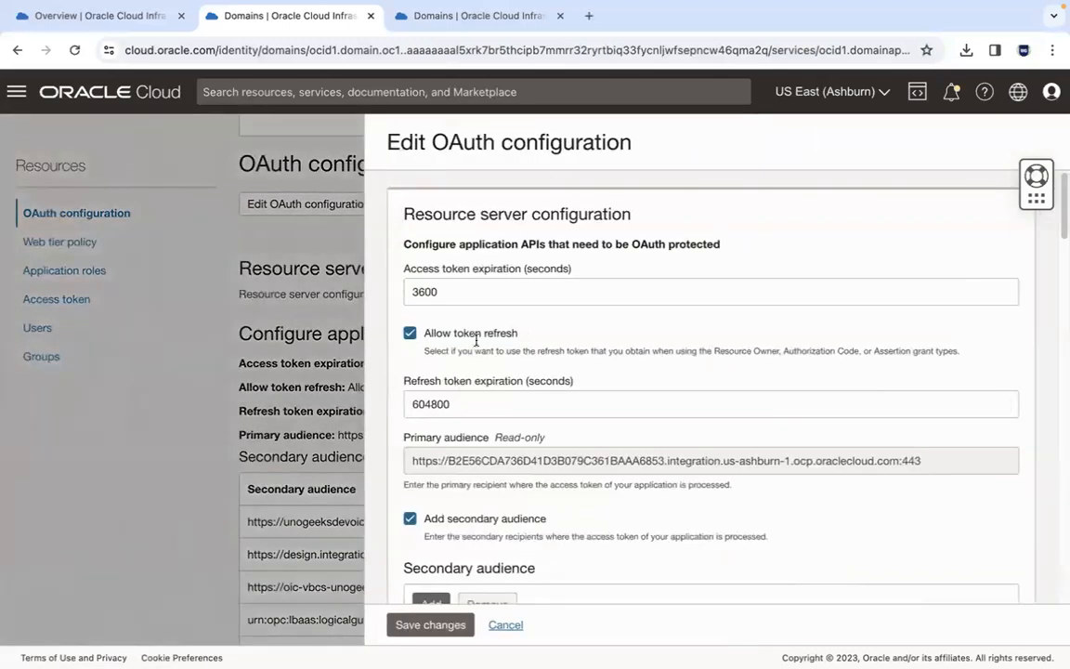
click(482, 291)
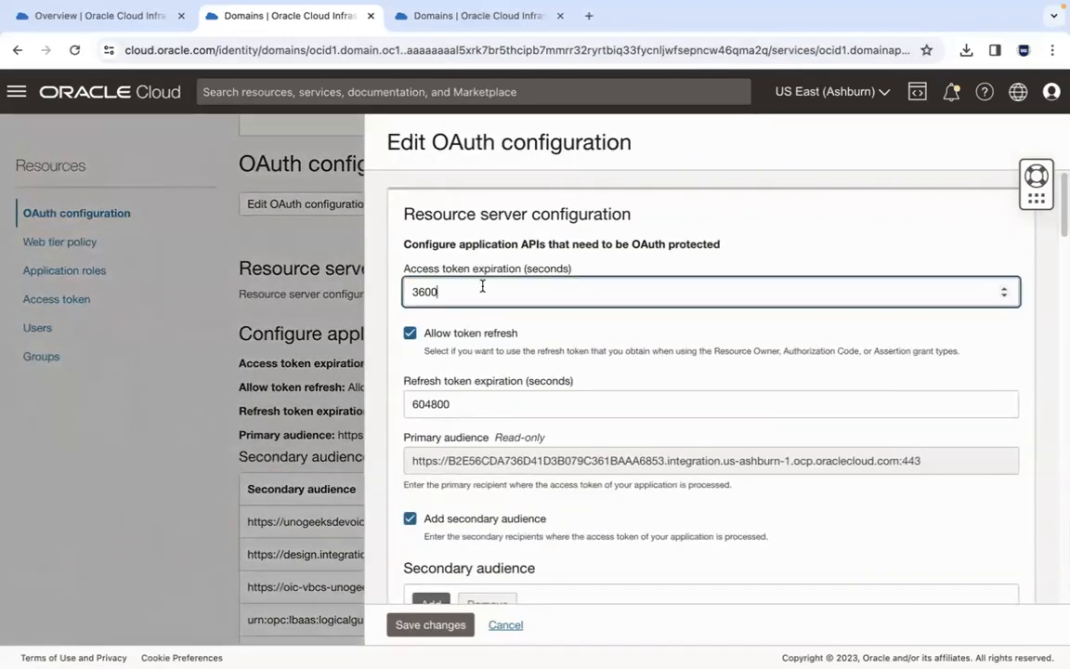
text(0)
click(510, 312)
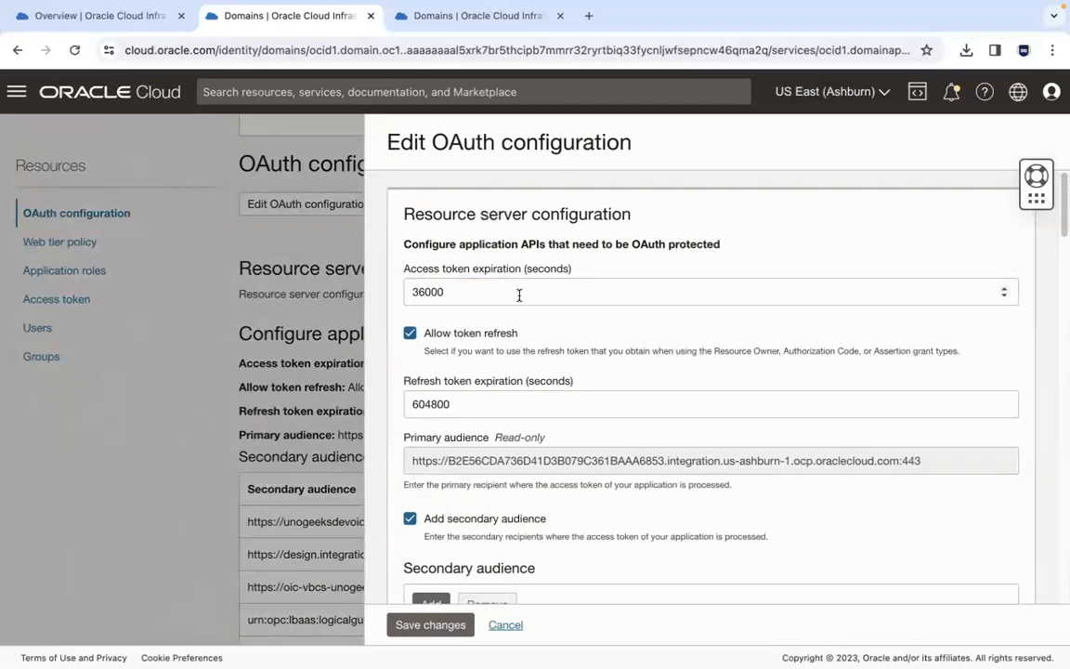
click(507, 631)
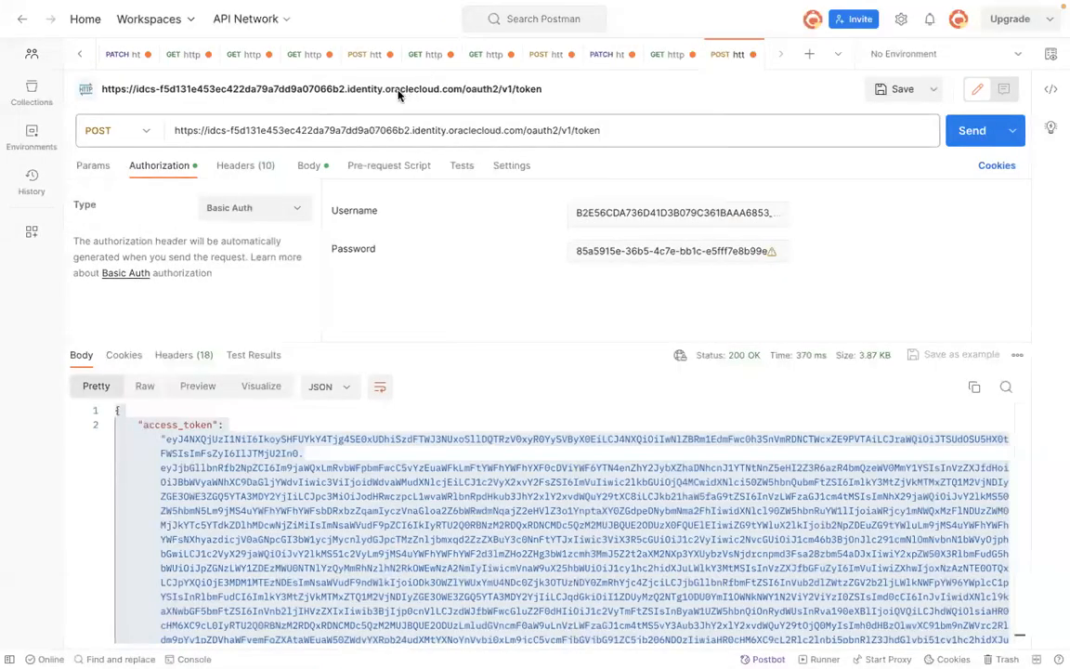
Step: Open the UG63 Hello World REST API_InvIntg integration from the UG63 project's full integration list in Oracle Integration
key(super+Tab)
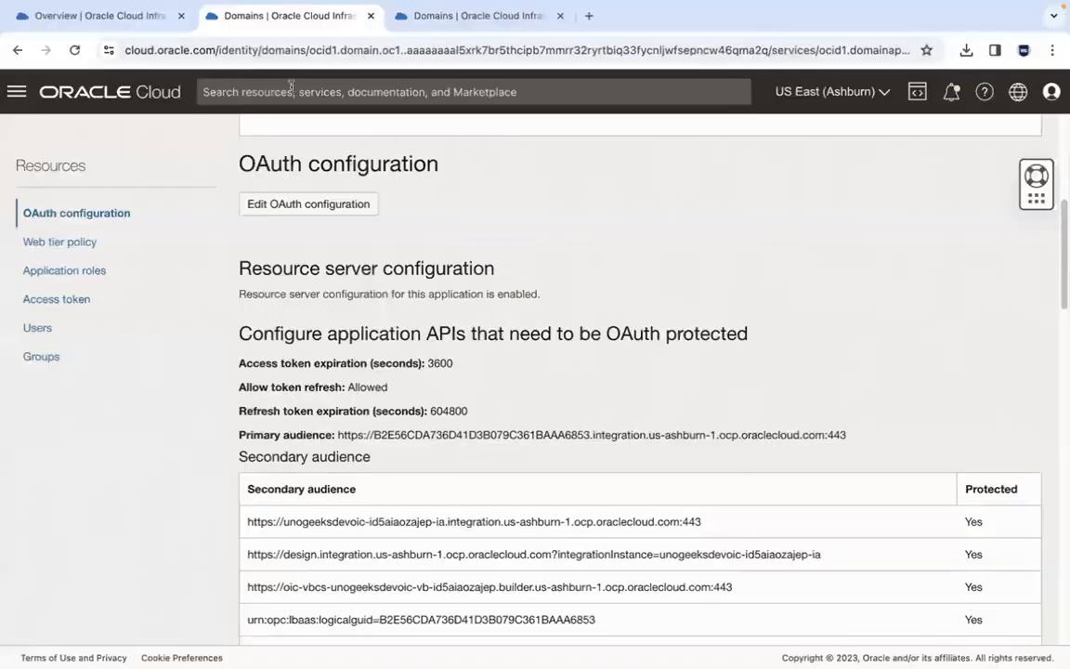
key(super+Tab)
key(Tab)
key(Tab)
key(Tab)
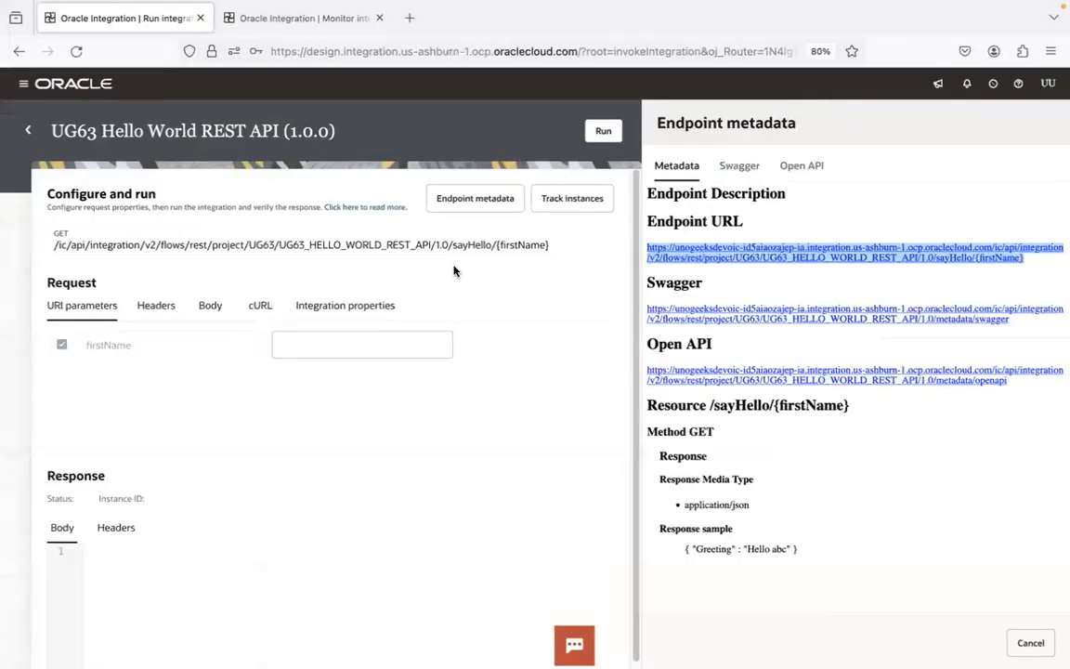
click(28, 131)
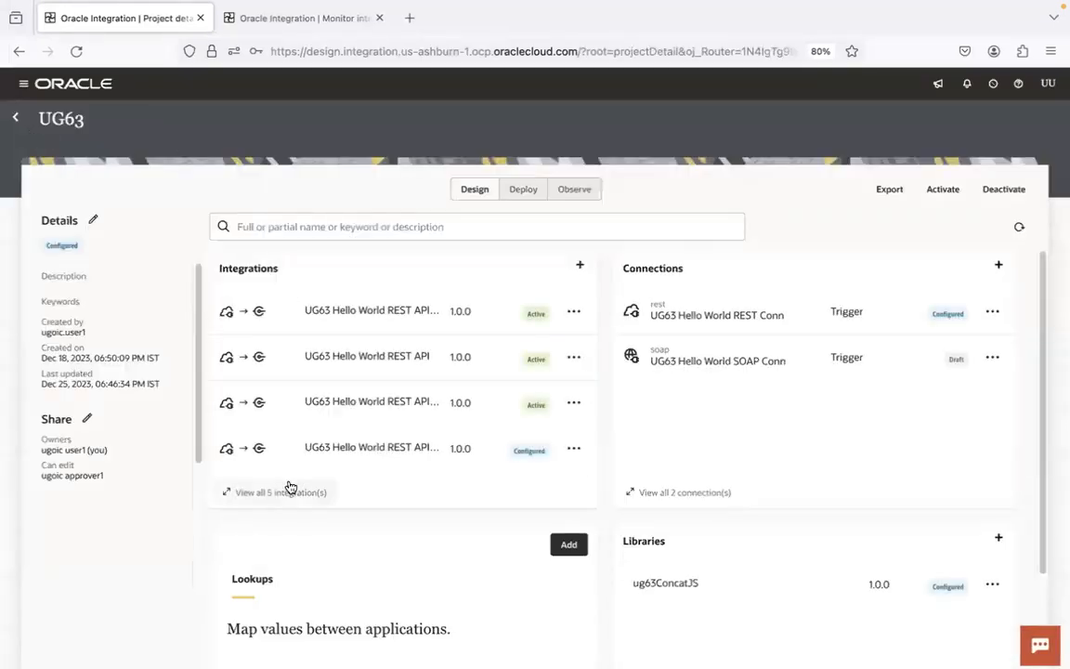
click(283, 492)
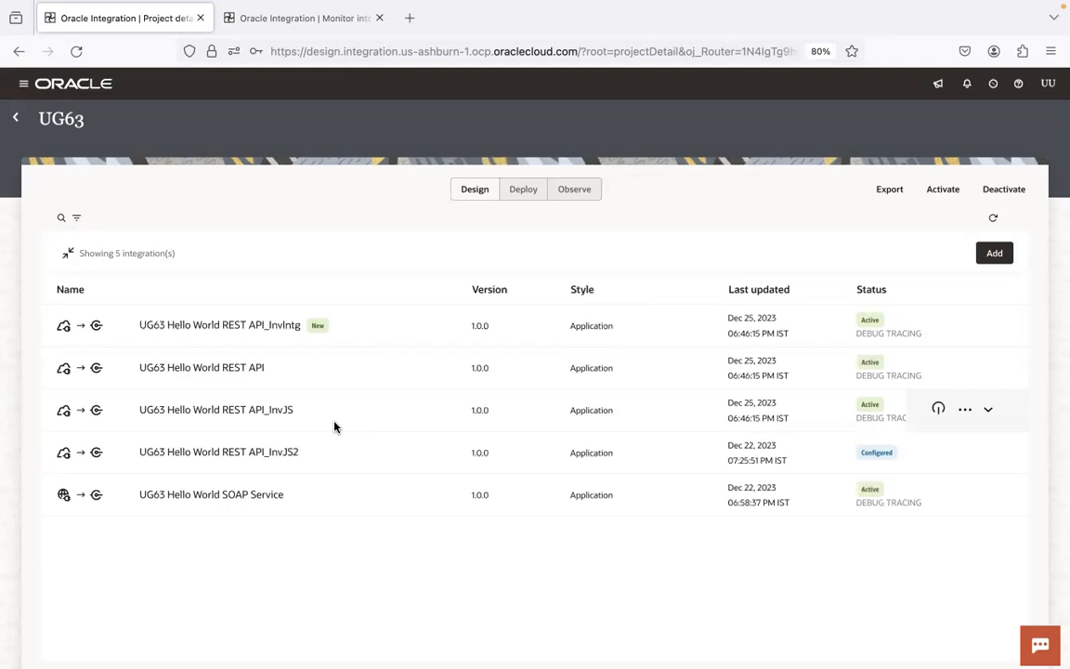
click(298, 332)
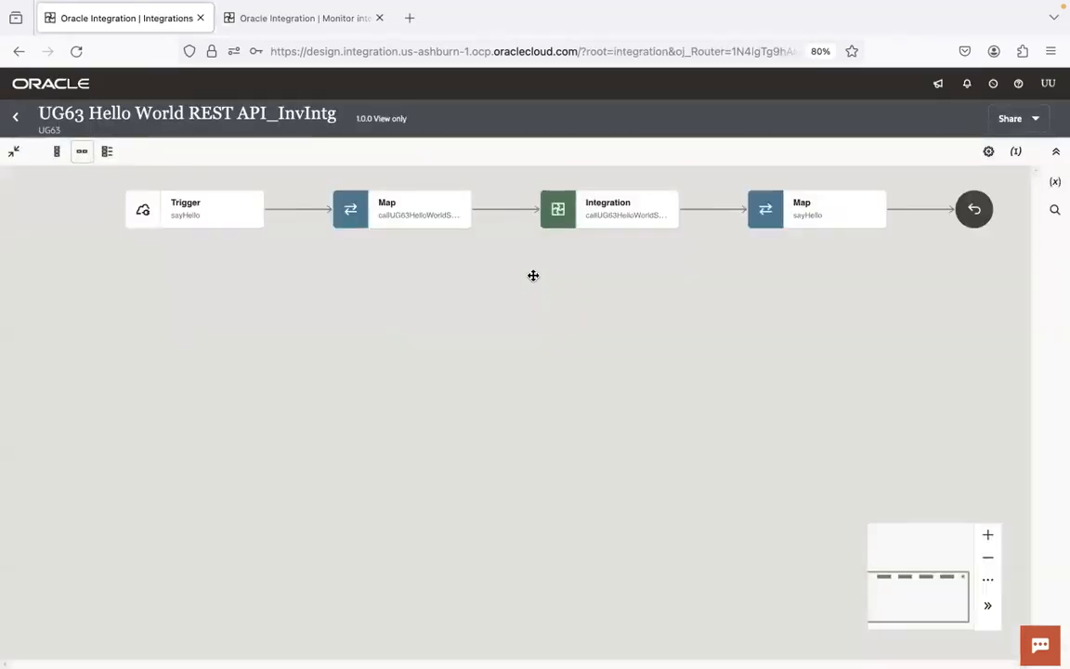
drag(532, 275, 502, 330)
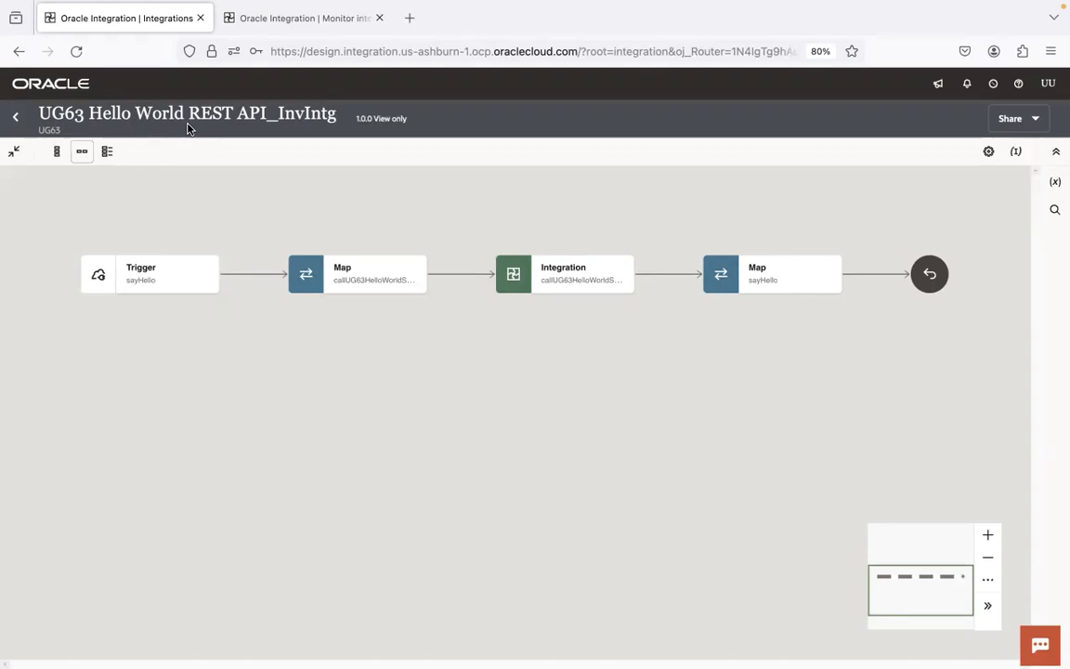
key(super+Tab)
key(super+Tab)
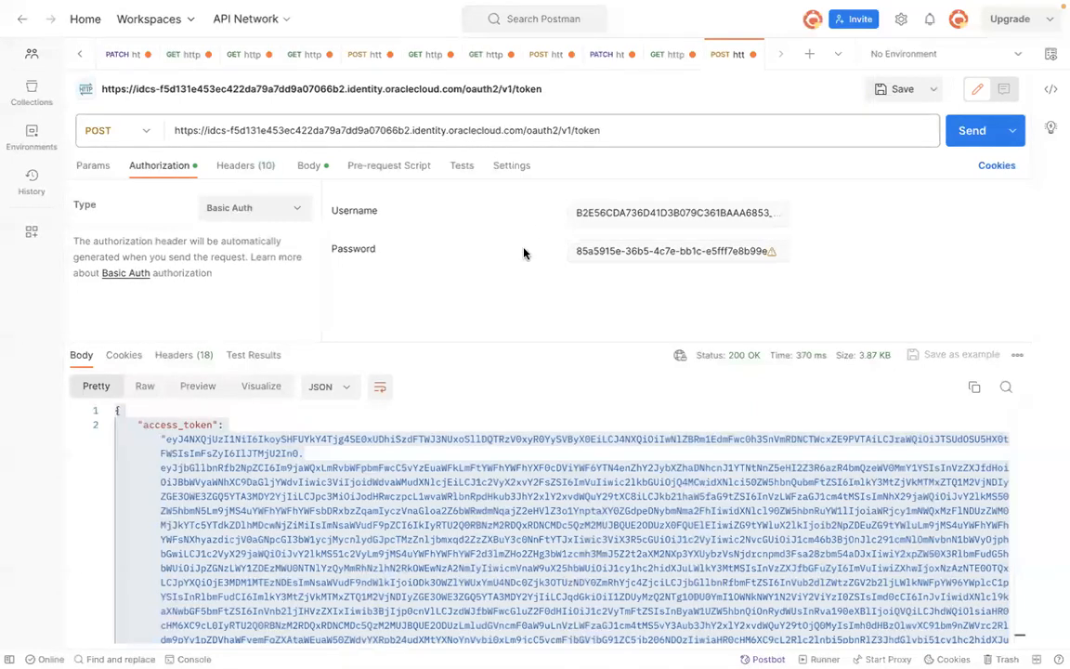
key(super+Tab)
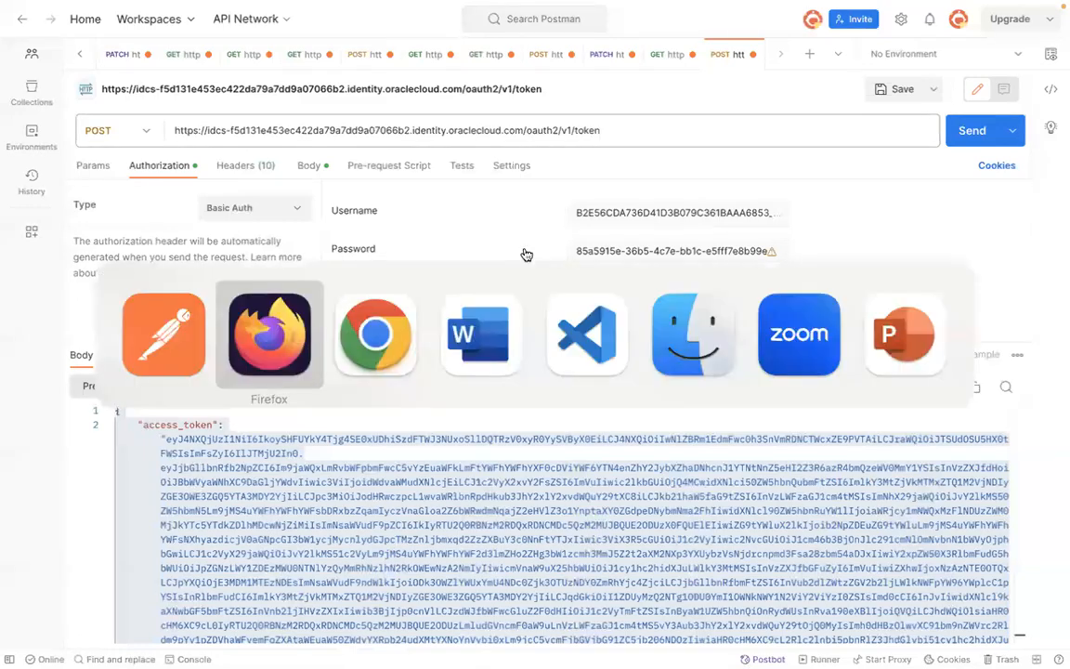
key(super+Tab)
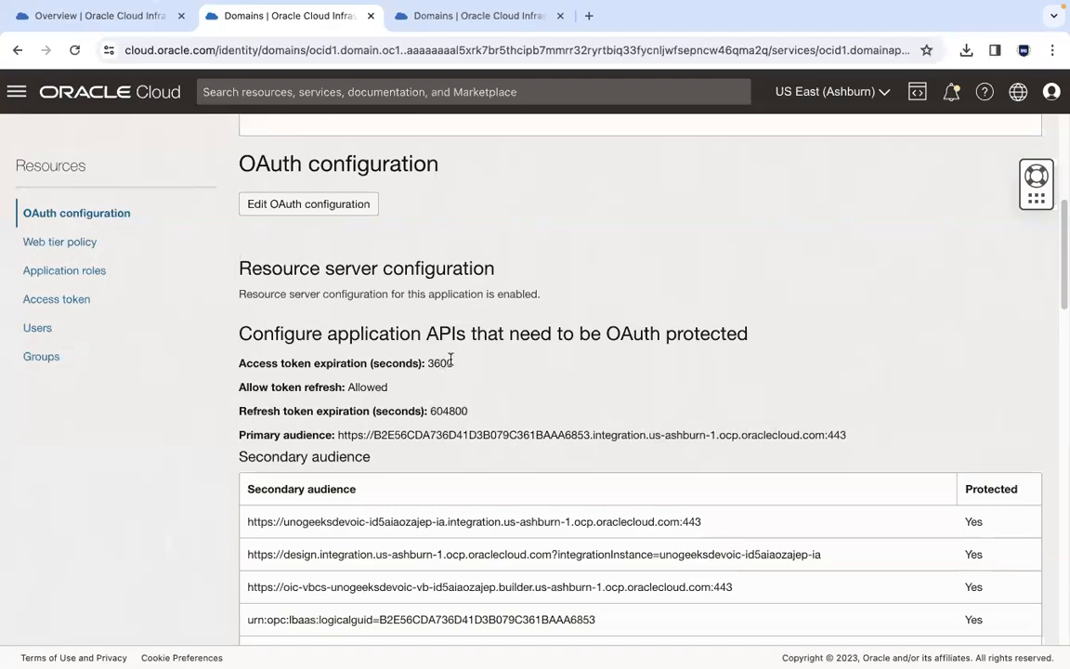
Step: Copy the refresh token expiration value and divide 604800 by 3600 in Calculator to get hours
key(ctrl+Right)
key(ctrl+Left)
double_click(454, 409)
key(super+c)
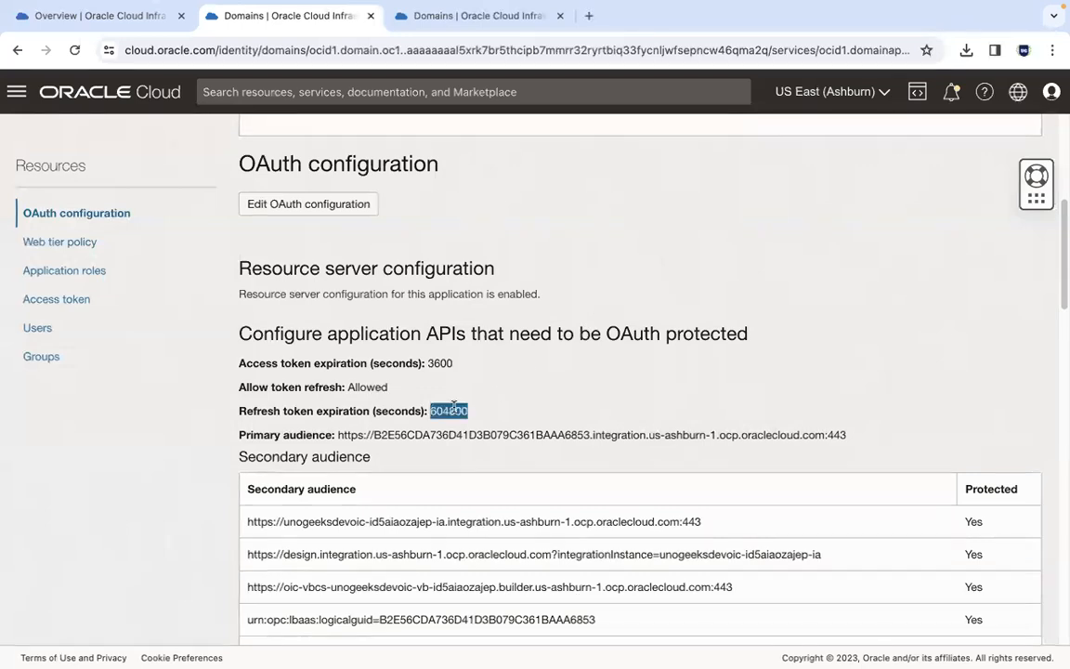
key(super+space)
text(calc)
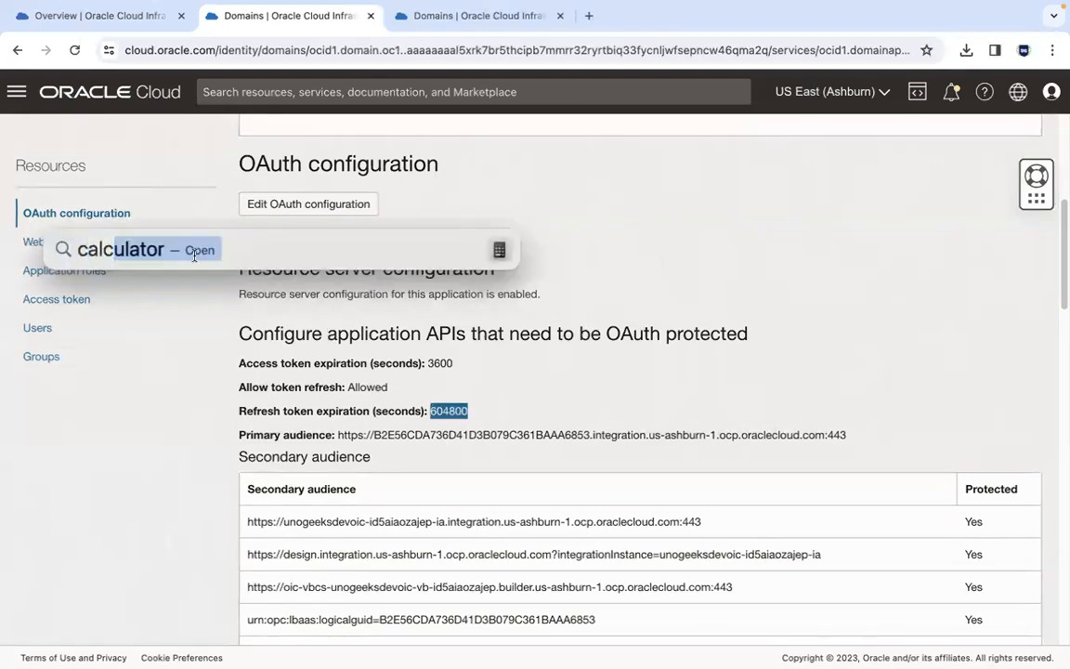
click(188, 286)
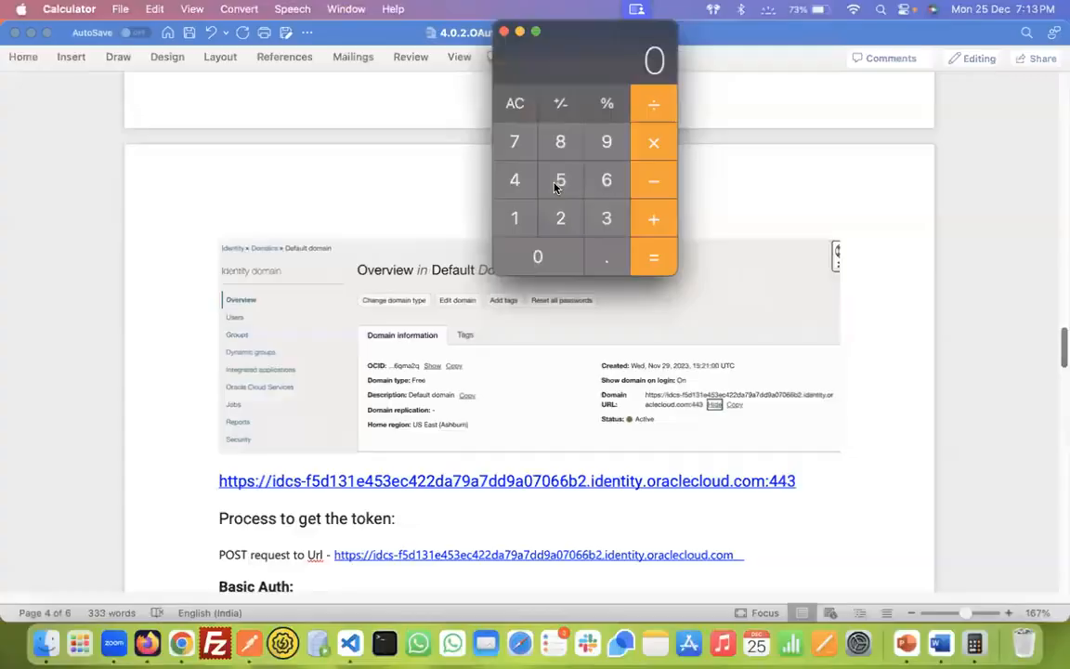
key(super+v)
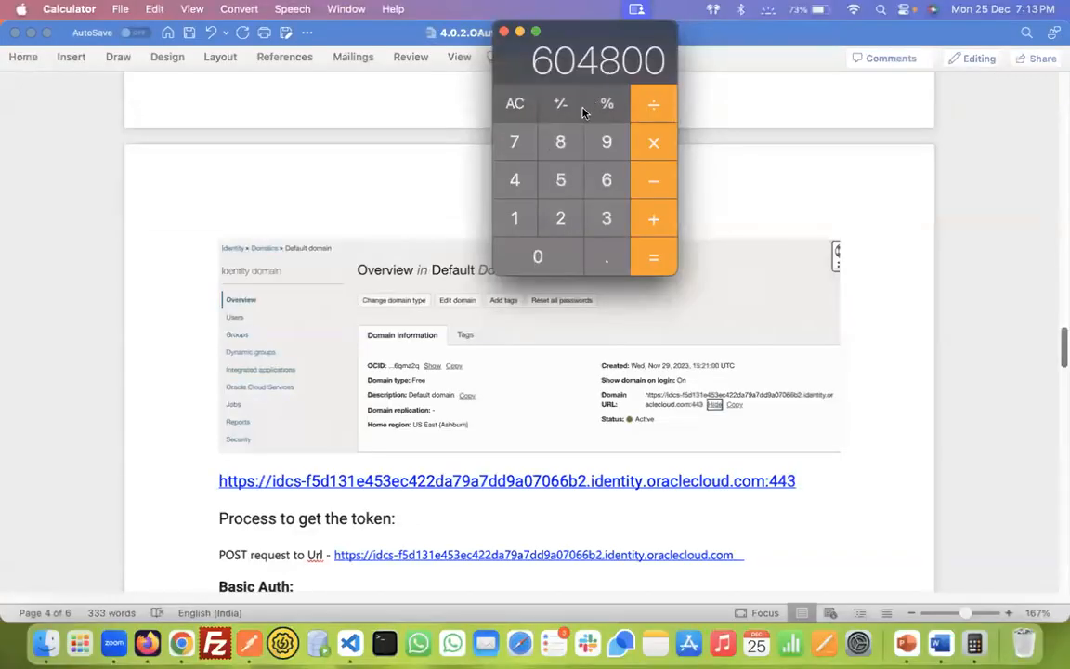
click(605, 103)
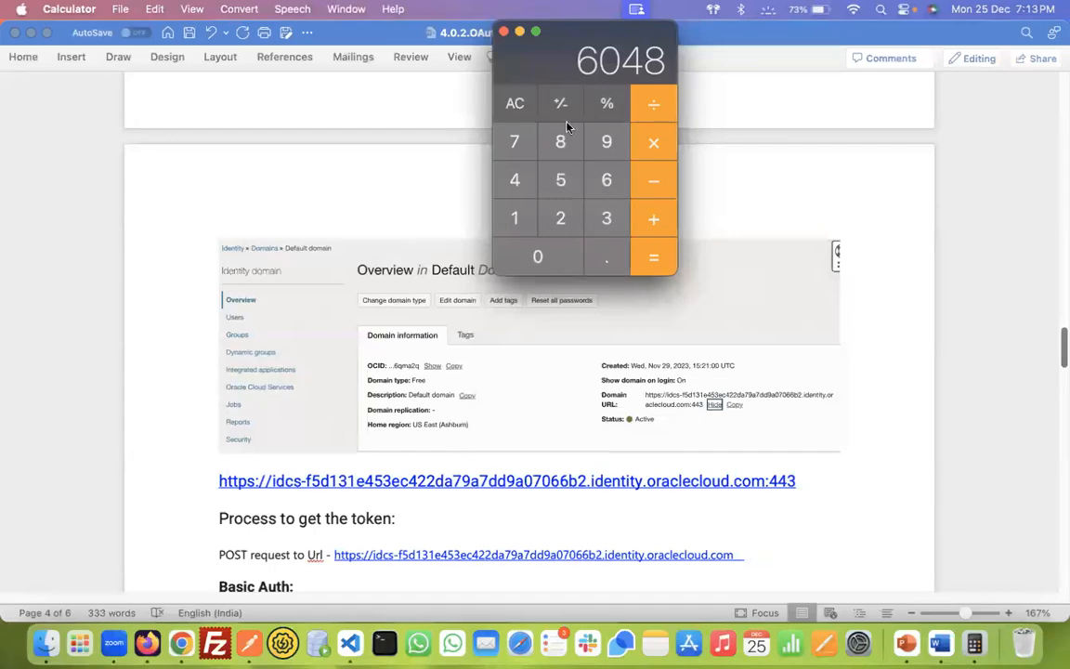
text(00)
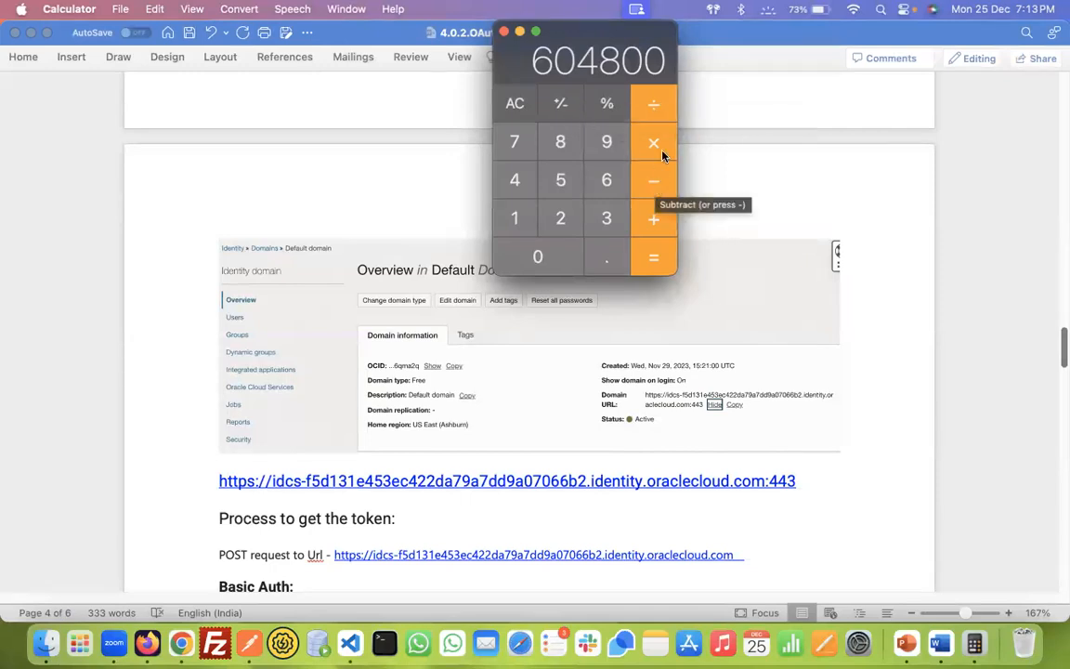
click(655, 105)
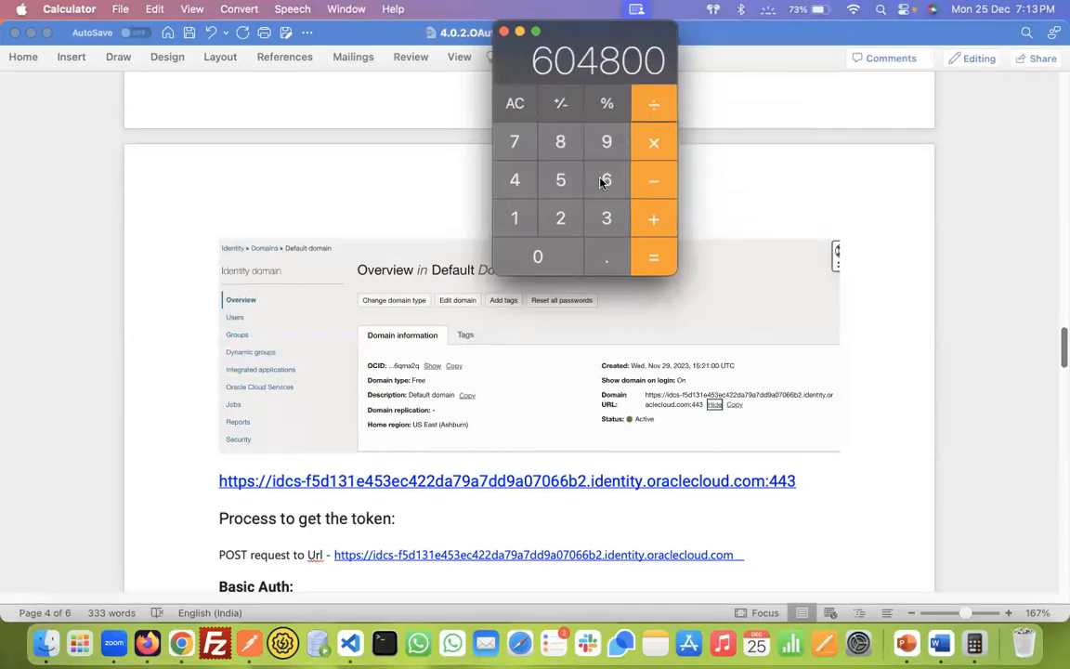
click(604, 219)
click(609, 190)
double_click(548, 256)
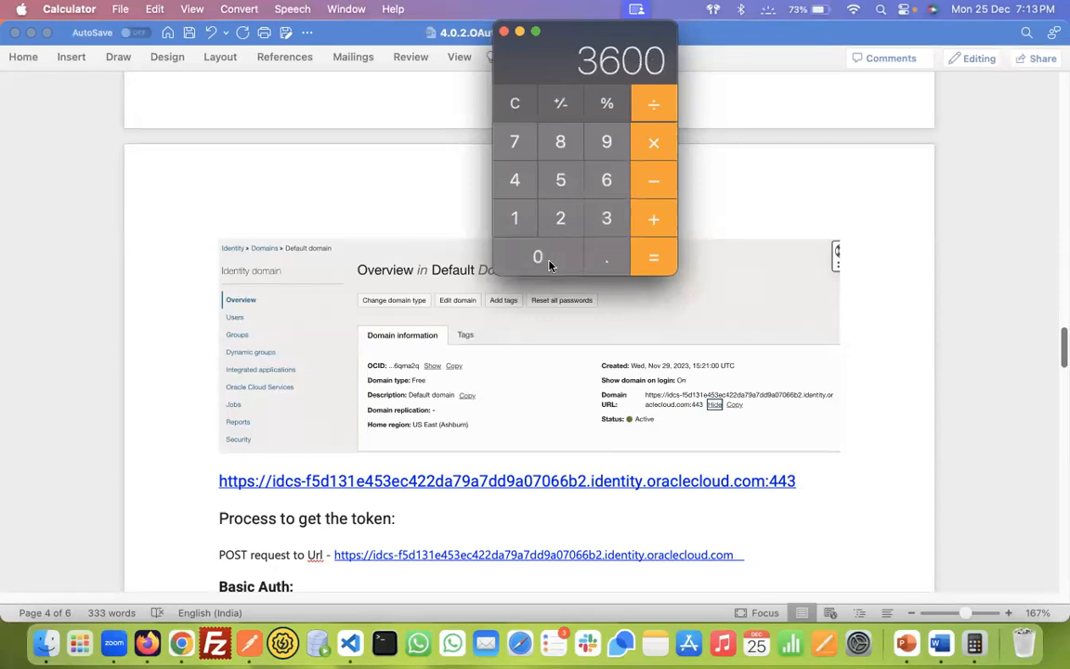
click(659, 256)
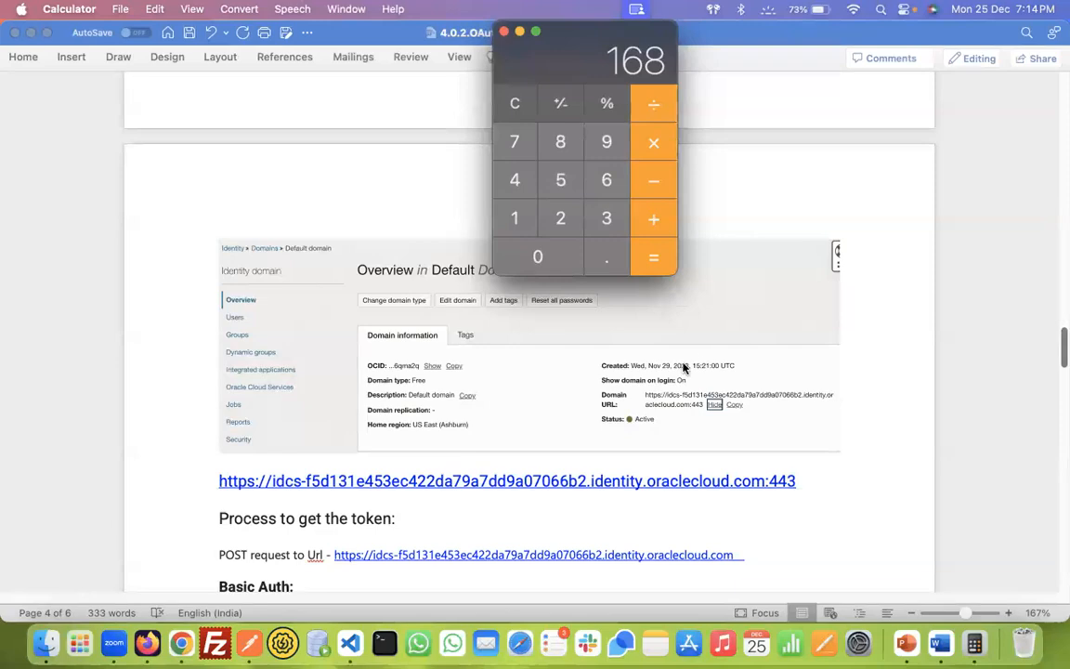
Step: Close the Calculator and the Word notes document
key(super+Tab)
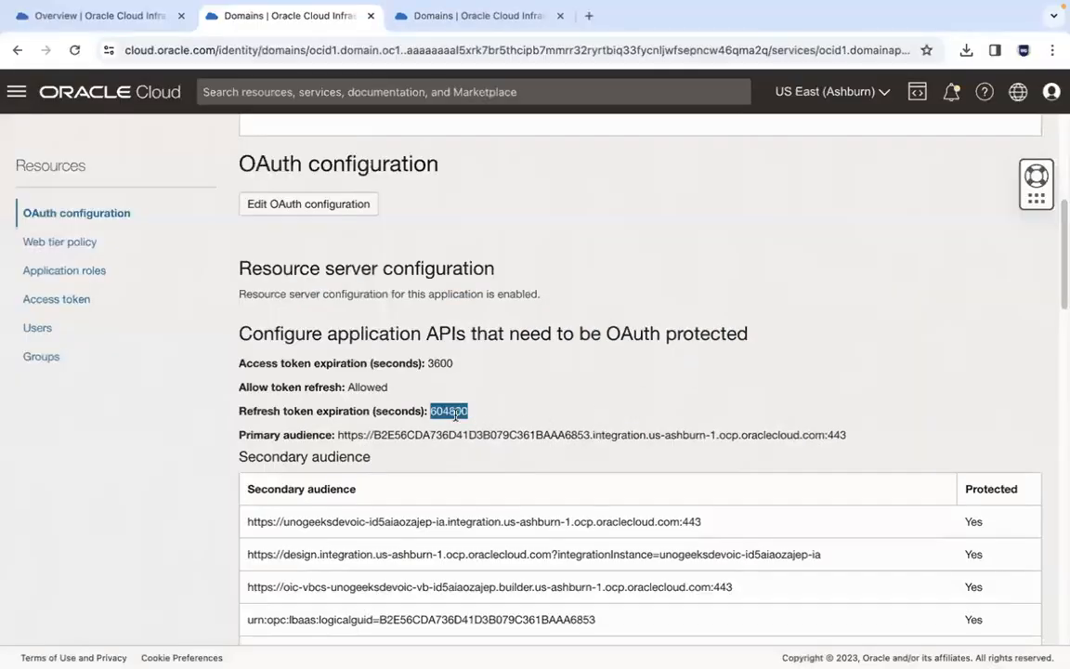
key(super+Tab)
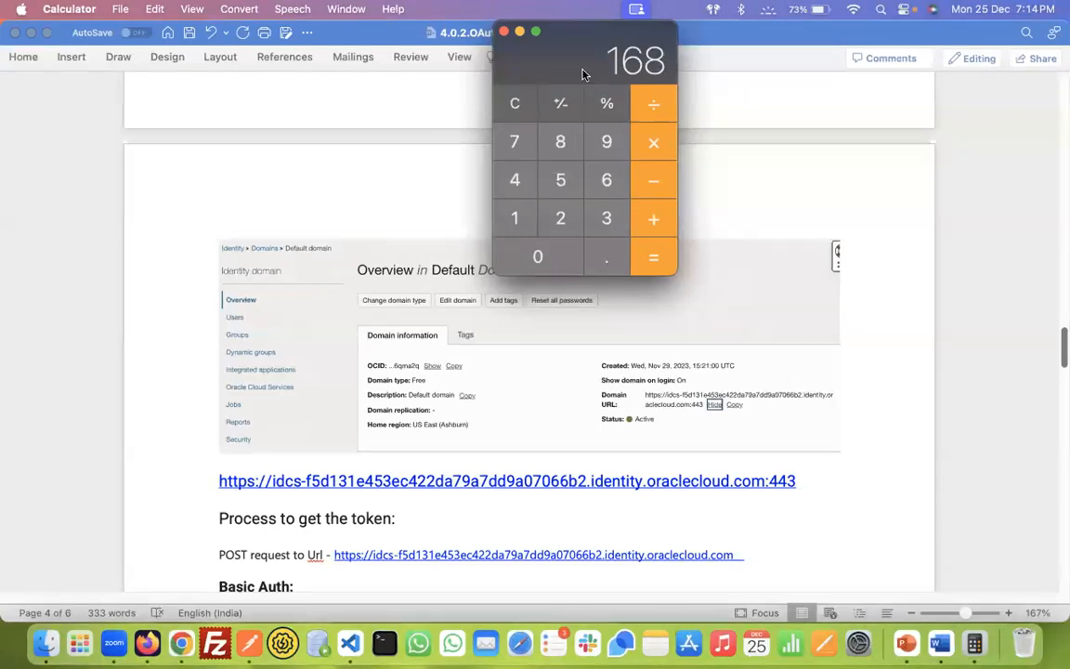
drag(588, 26, 593, 121)
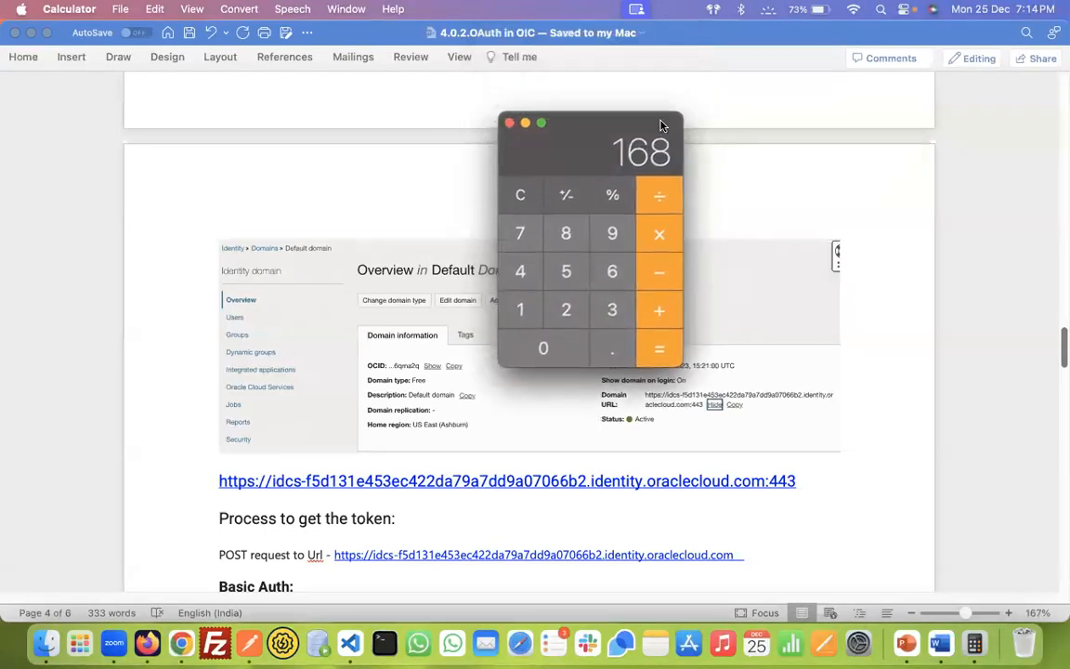
click(504, 127)
key(super+Tab)
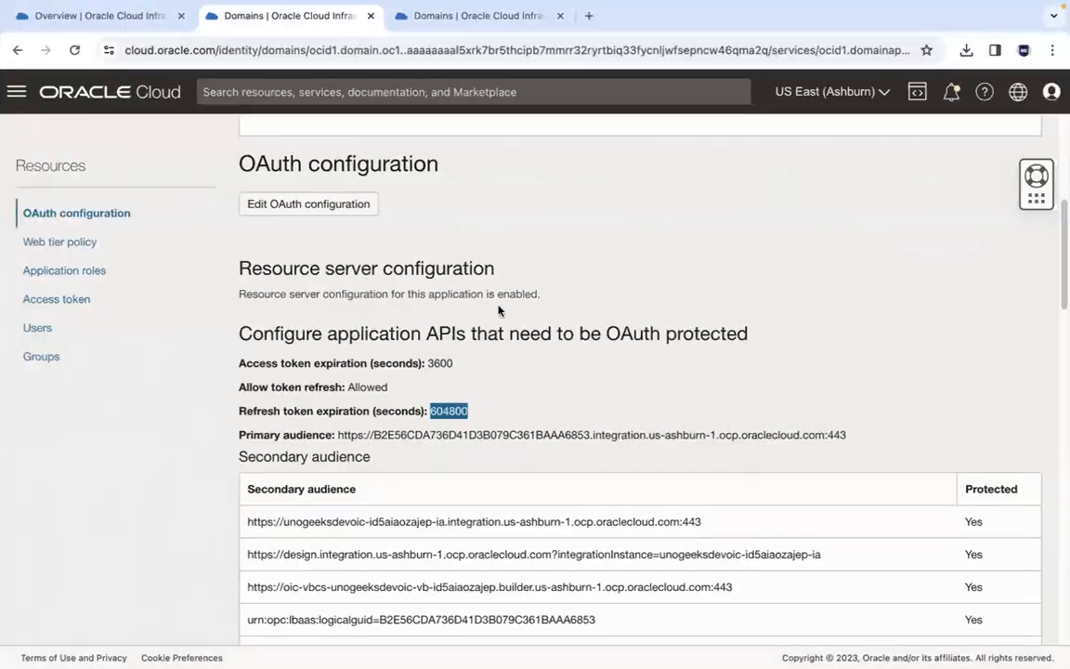
click(455, 356)
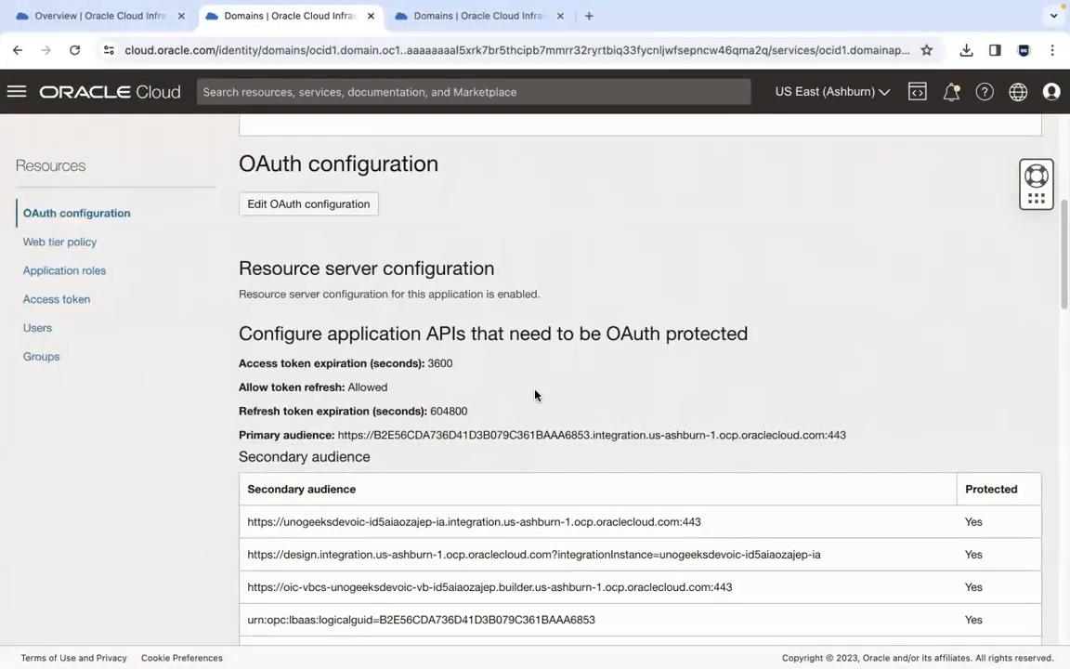
key(super+Tab)
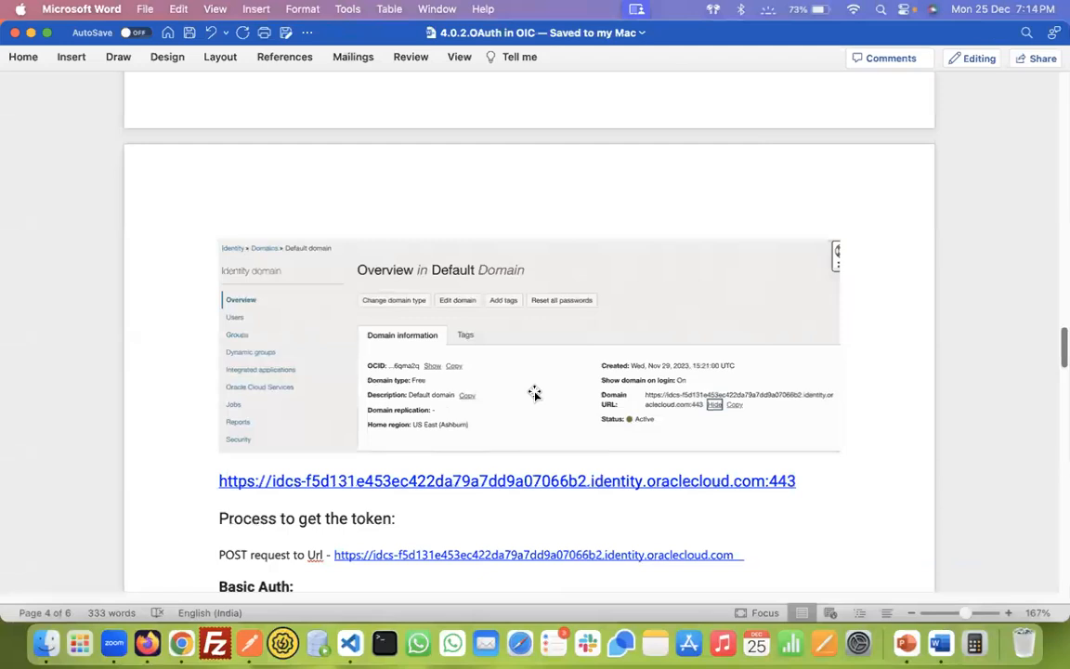
click(15, 33)
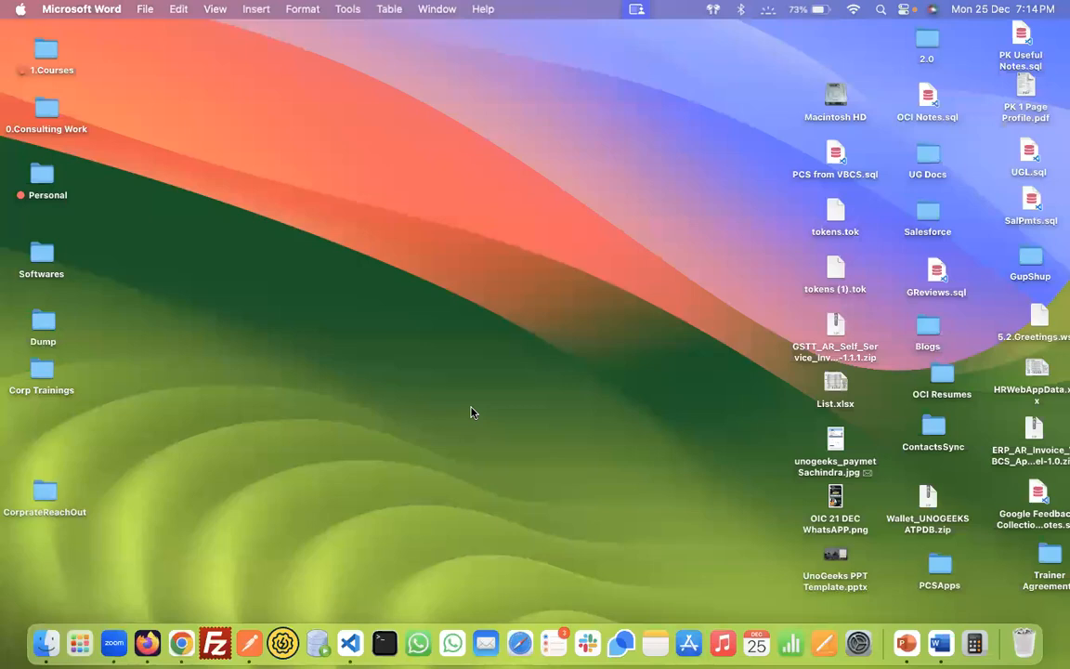
Step: Browse via the OIC tag in Finder to the 1.Integrations folder and select 6.0.1.File Transfer Notes.sql
click(45, 639)
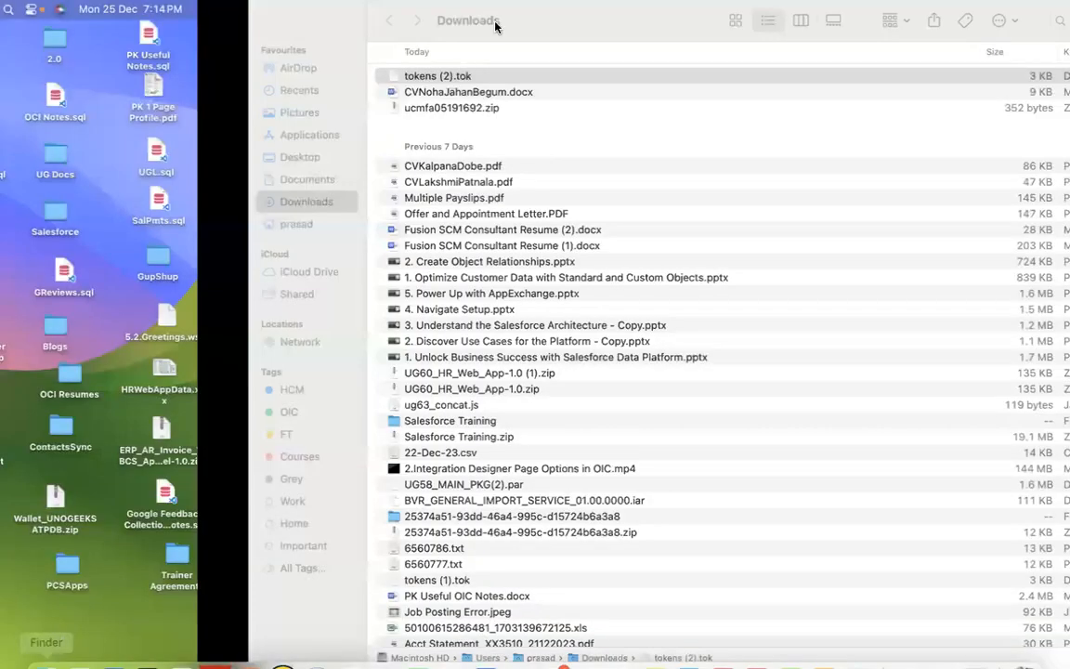
click(63, 397)
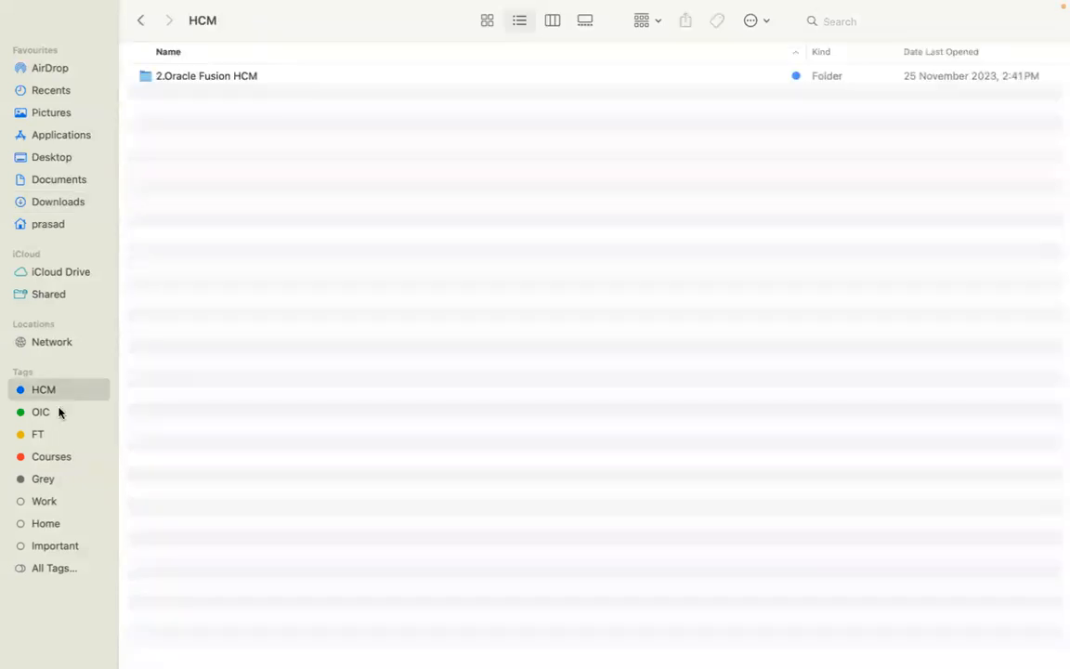
click(59, 410)
double_click(275, 79)
double_click(274, 81)
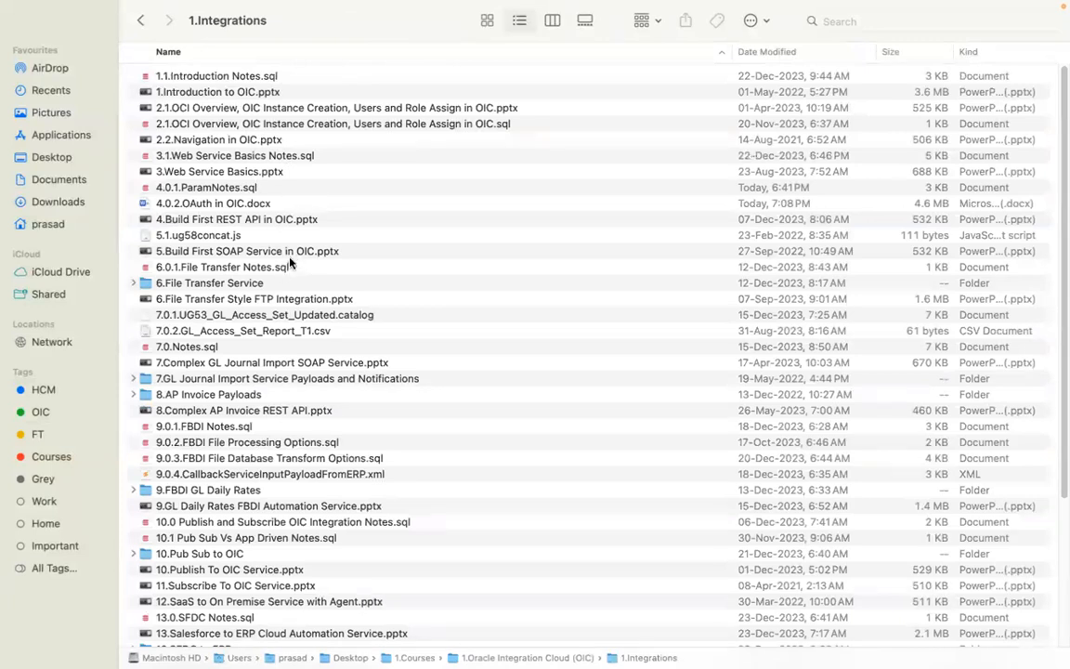
click(332, 271)
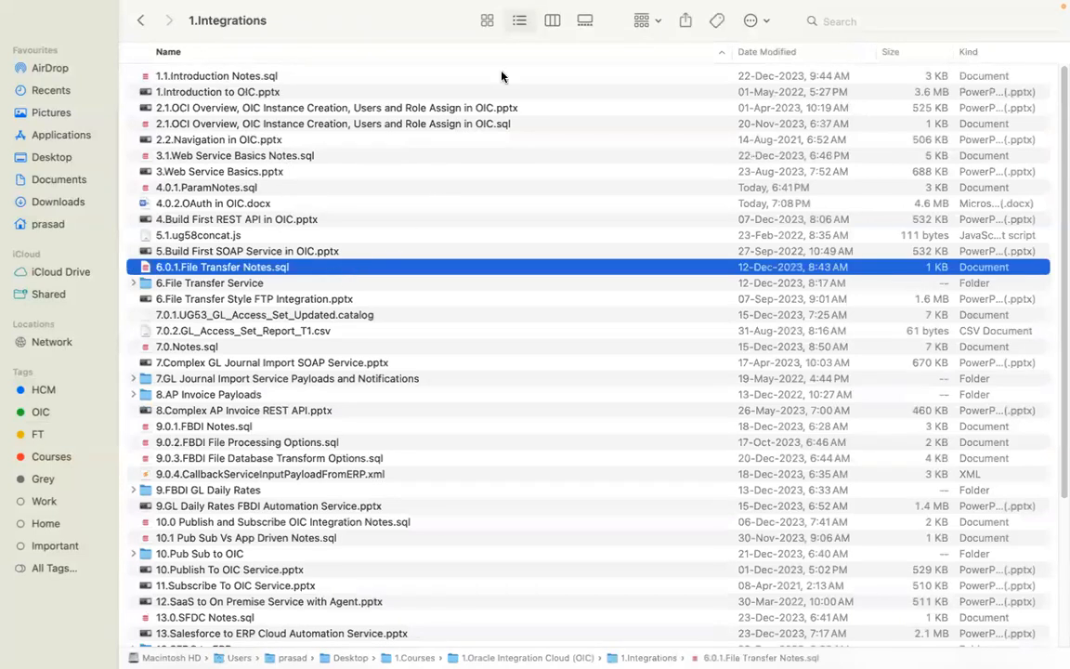